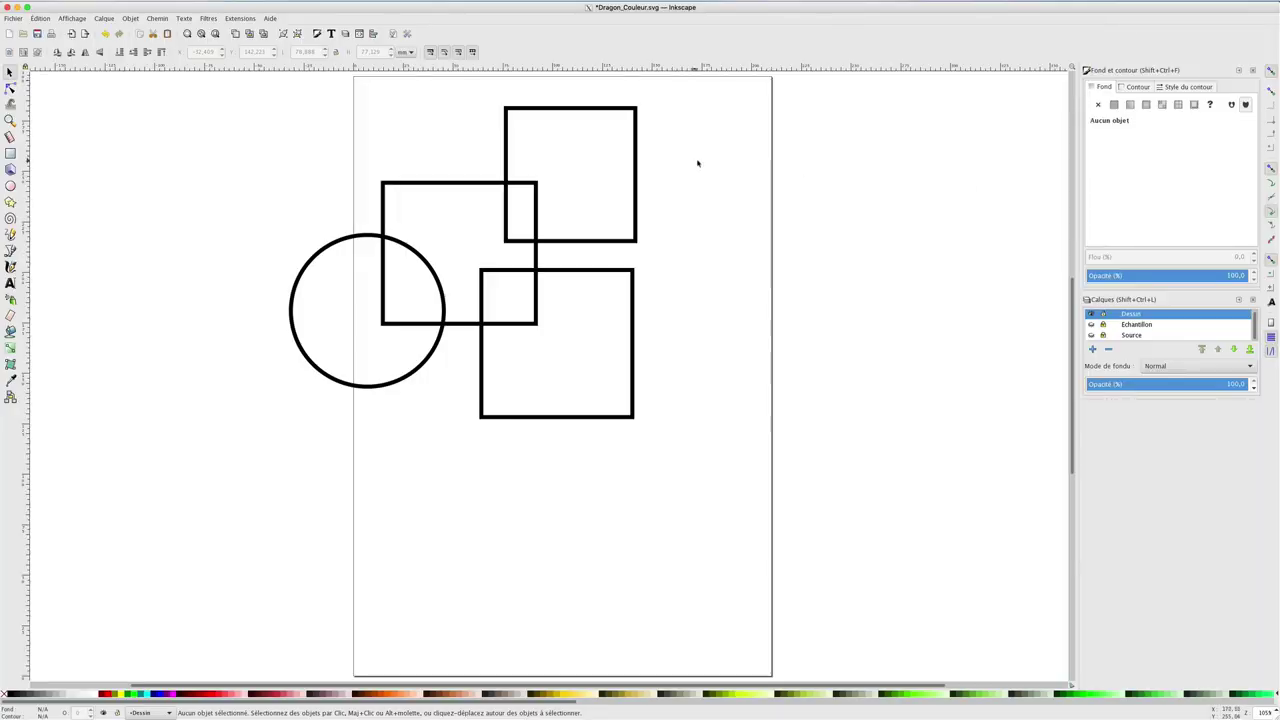
Step: Try black and red fills on the top-right square, then remove its fill and deselect it
left_click(509, 115)
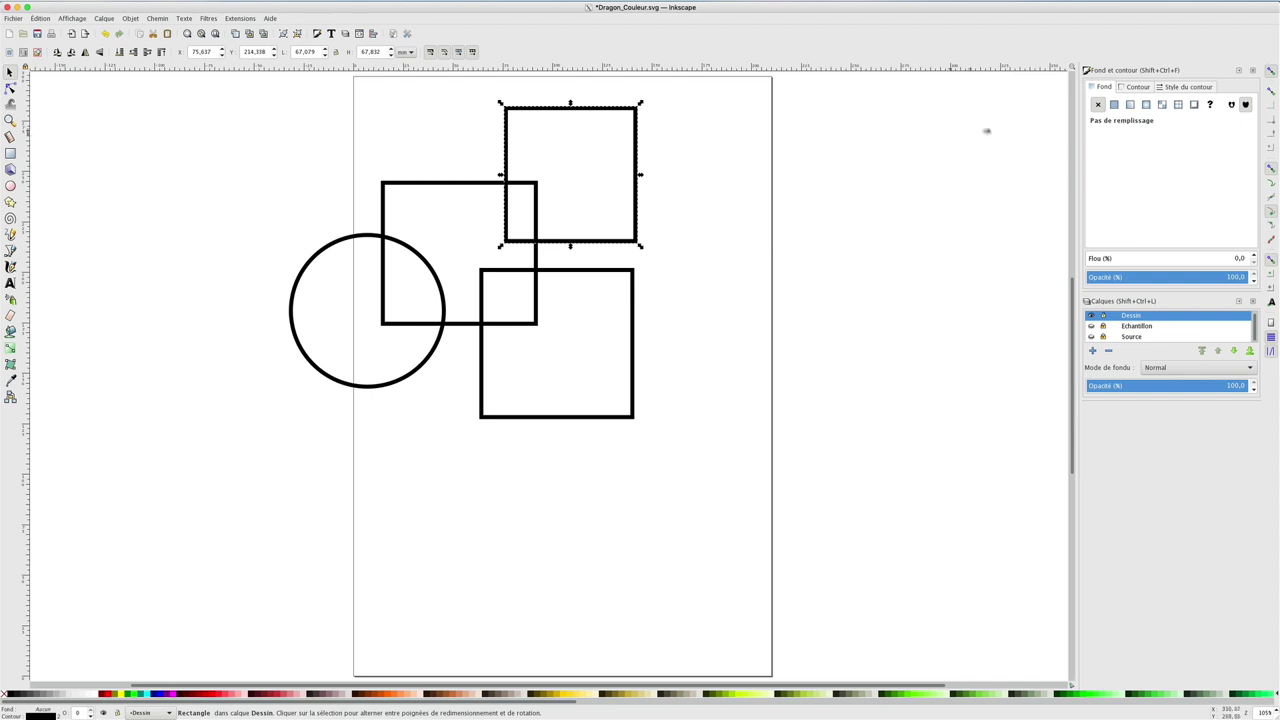
left_click(1113, 104)
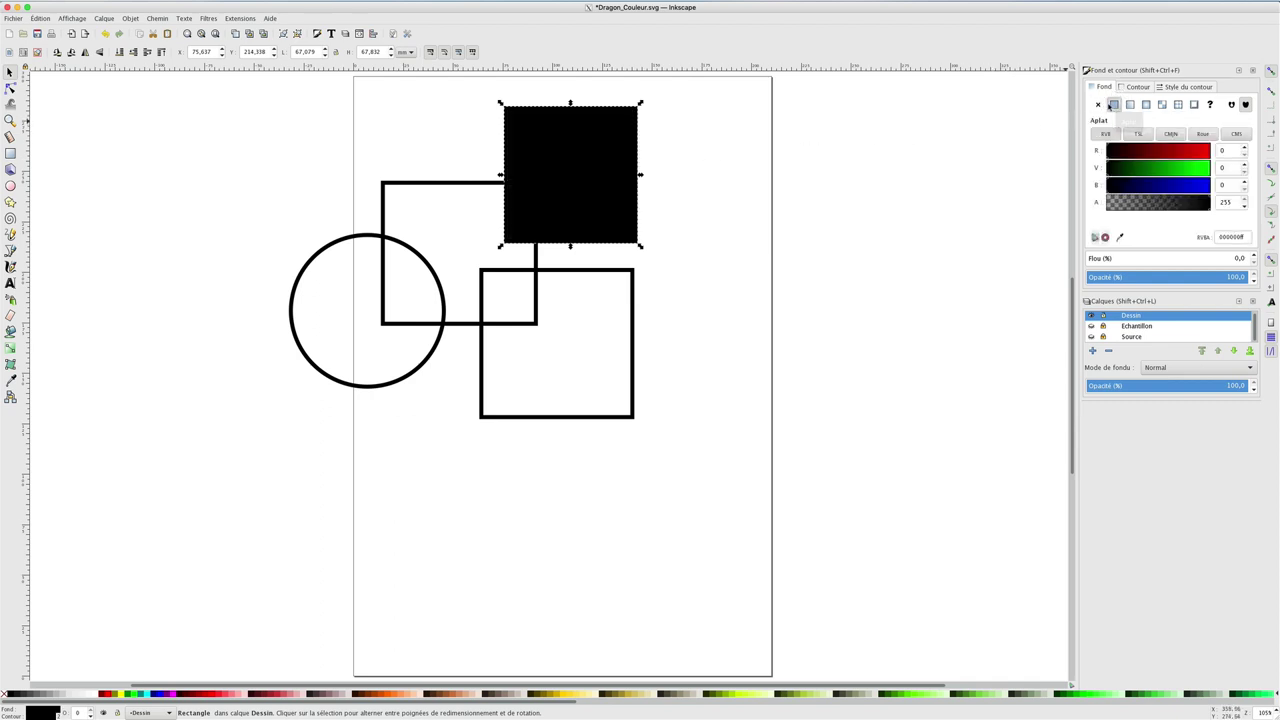
left_click(1098, 104)
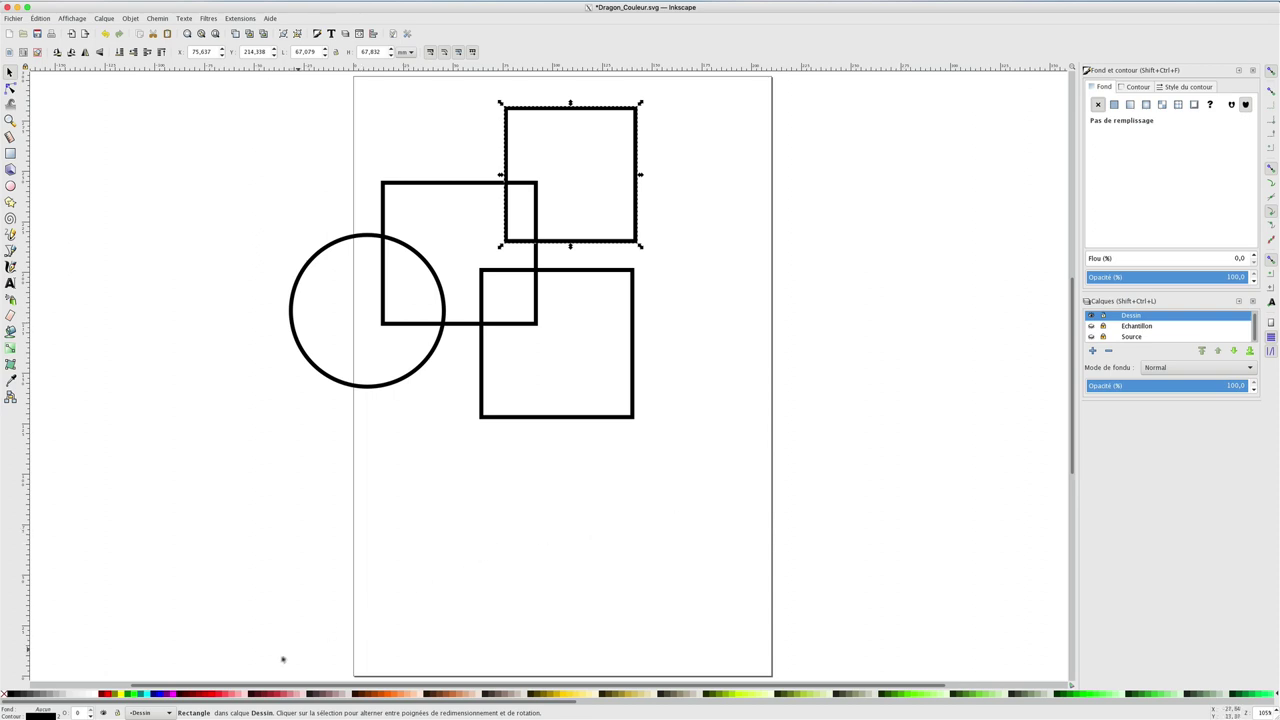
left_click(104, 693)
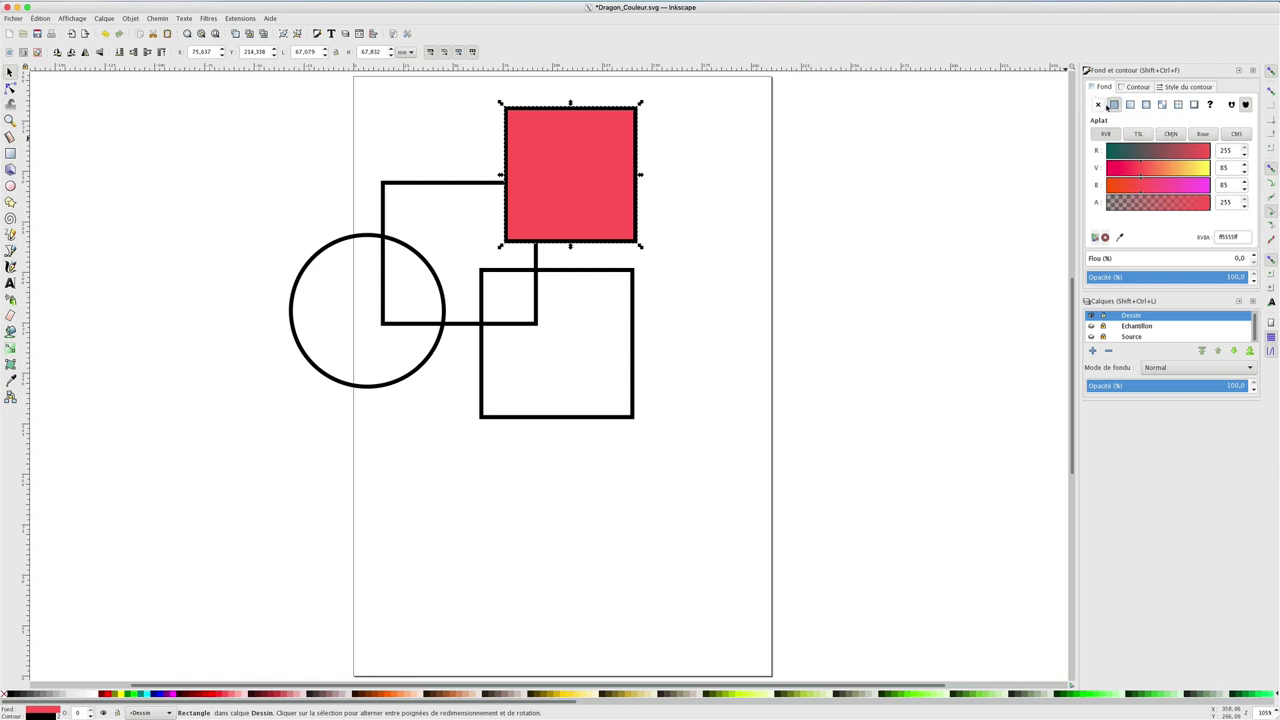
left_click(1132, 88)
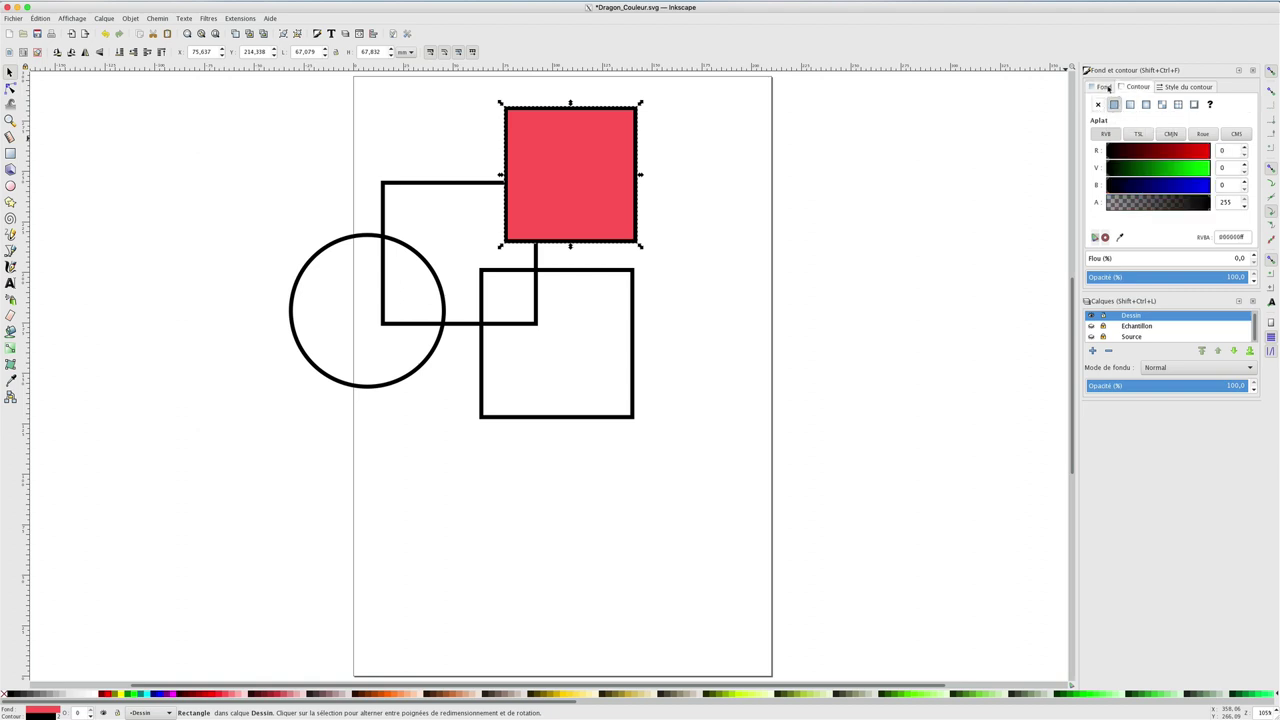
left_click(1107, 87)
left_click(1097, 105)
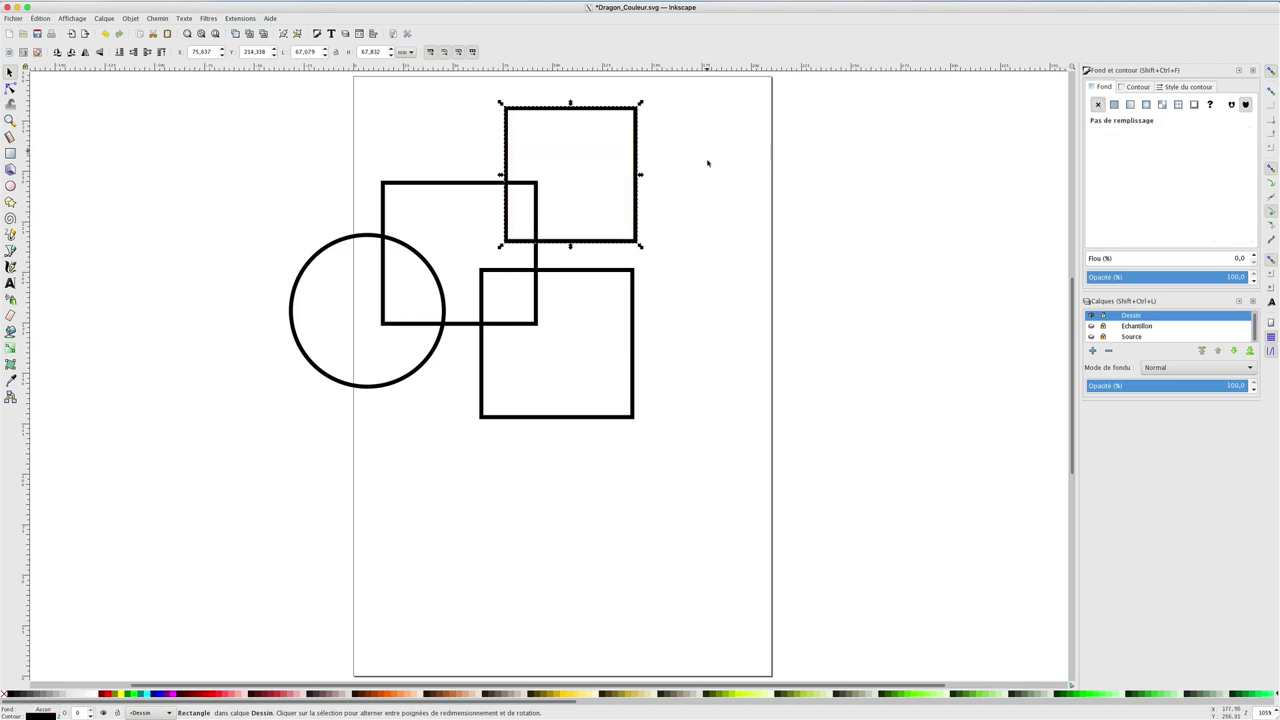
left_click(1114, 105)
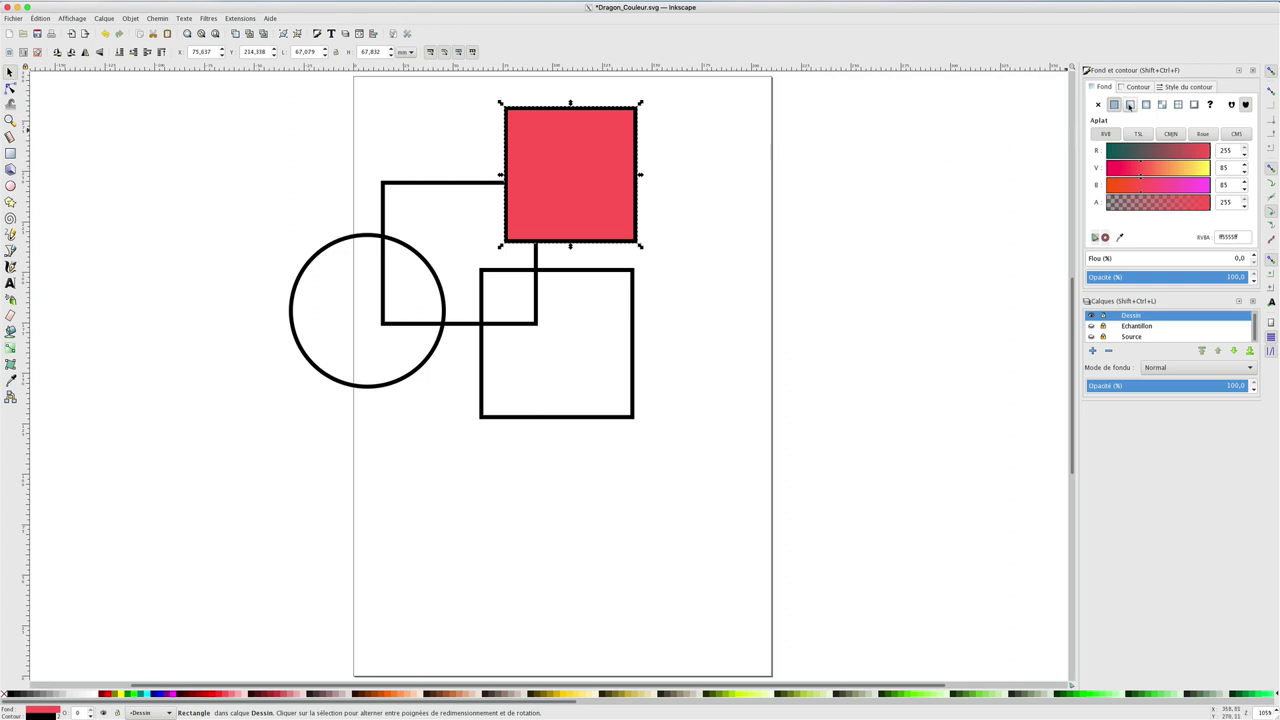
left_click(1098, 104)
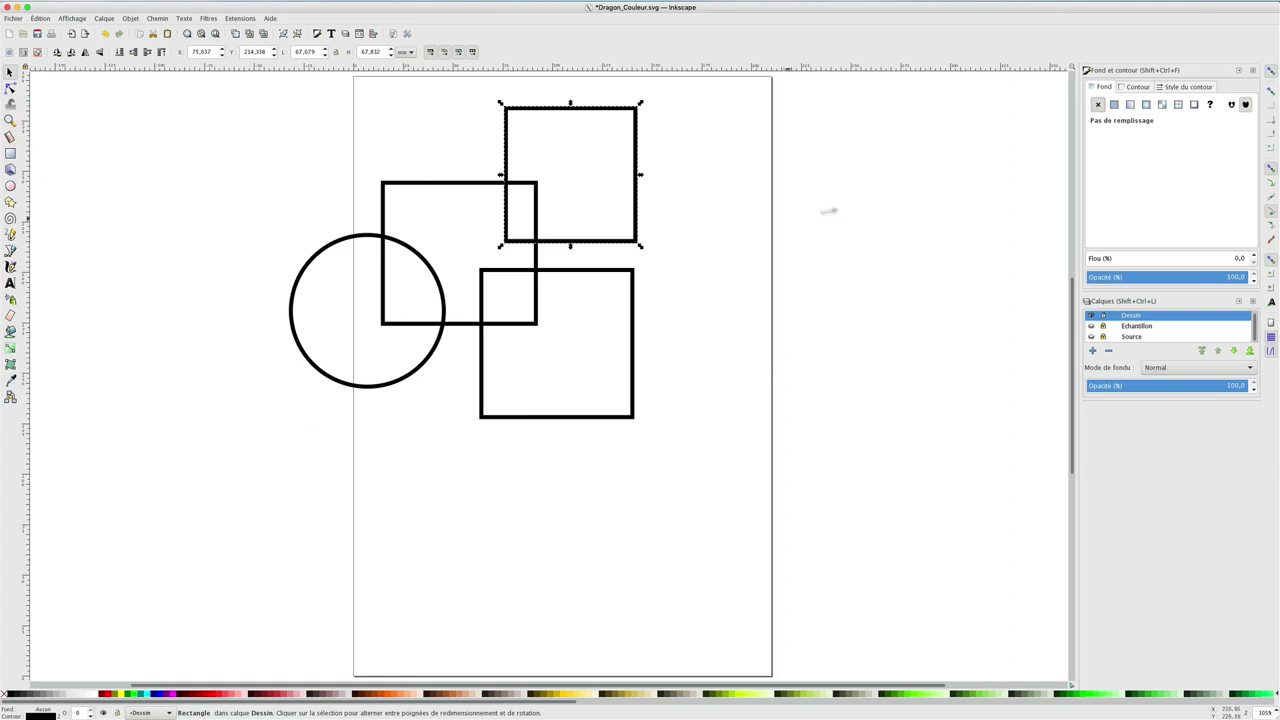
left_click(829, 209)
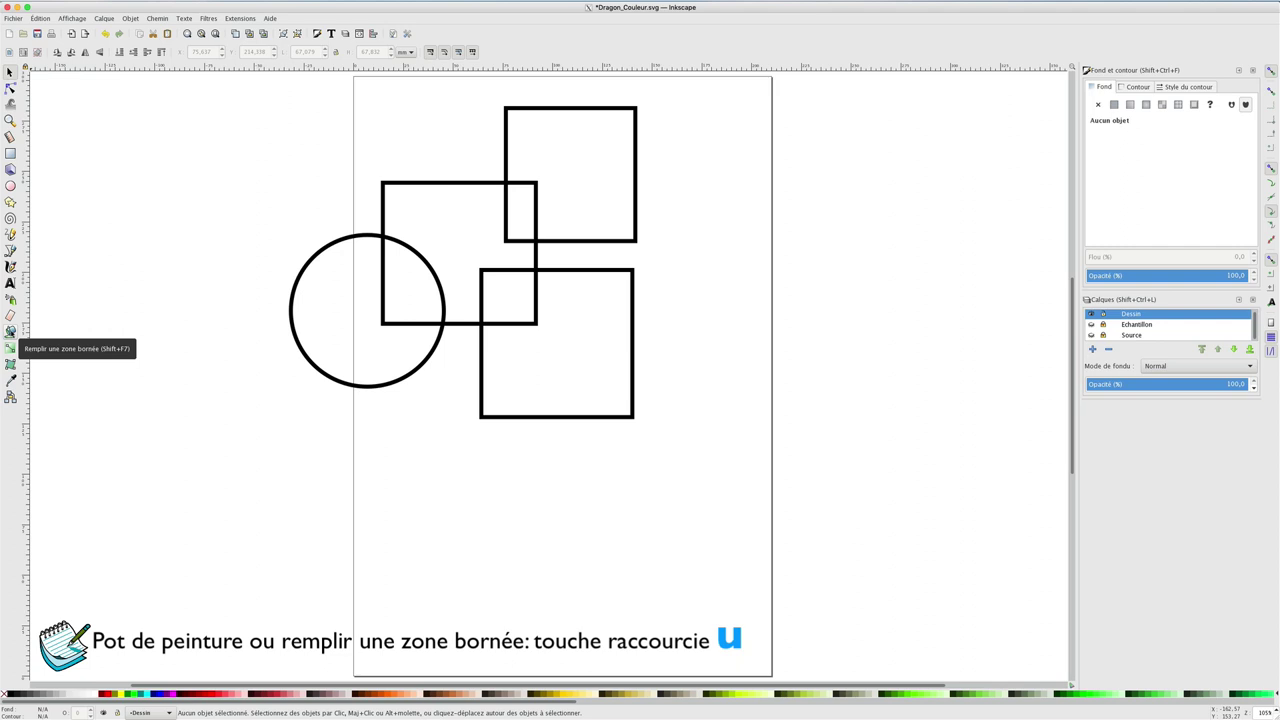
Step: Select the Paint Bucket, leave Fill by unchanged, and raise the threshold to 15
left_click(10, 347)
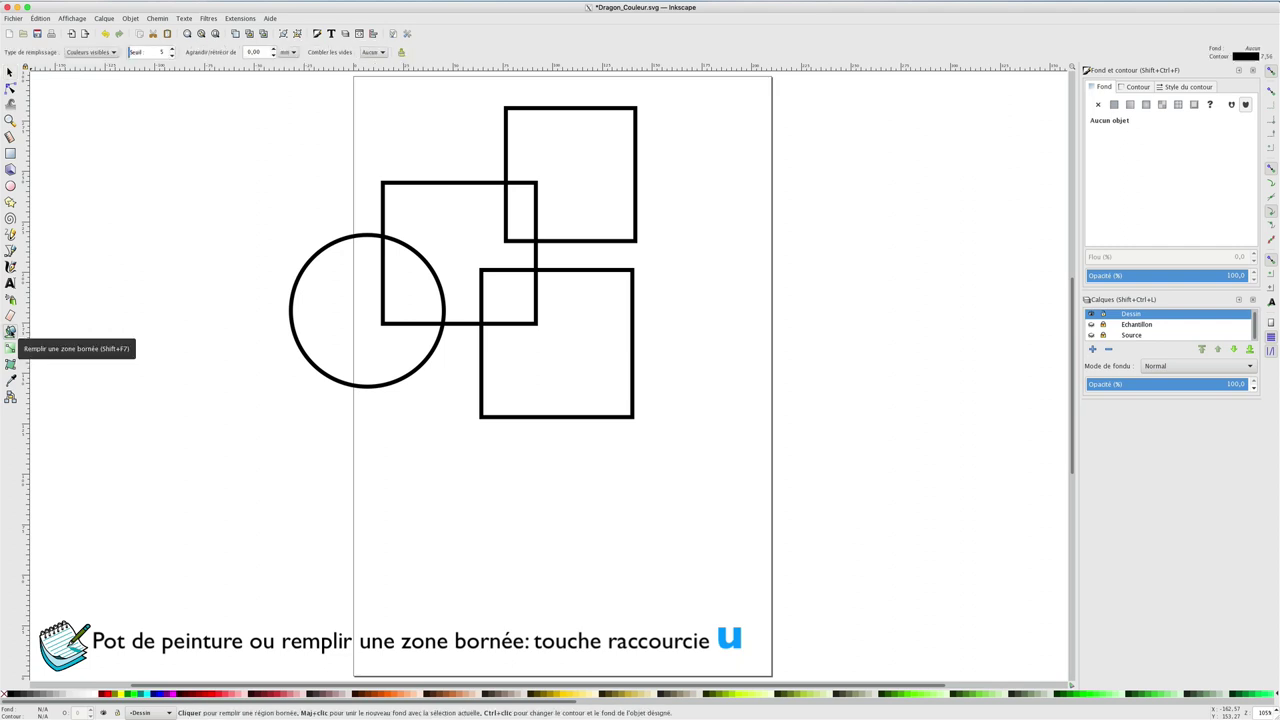
left_click(100, 52)
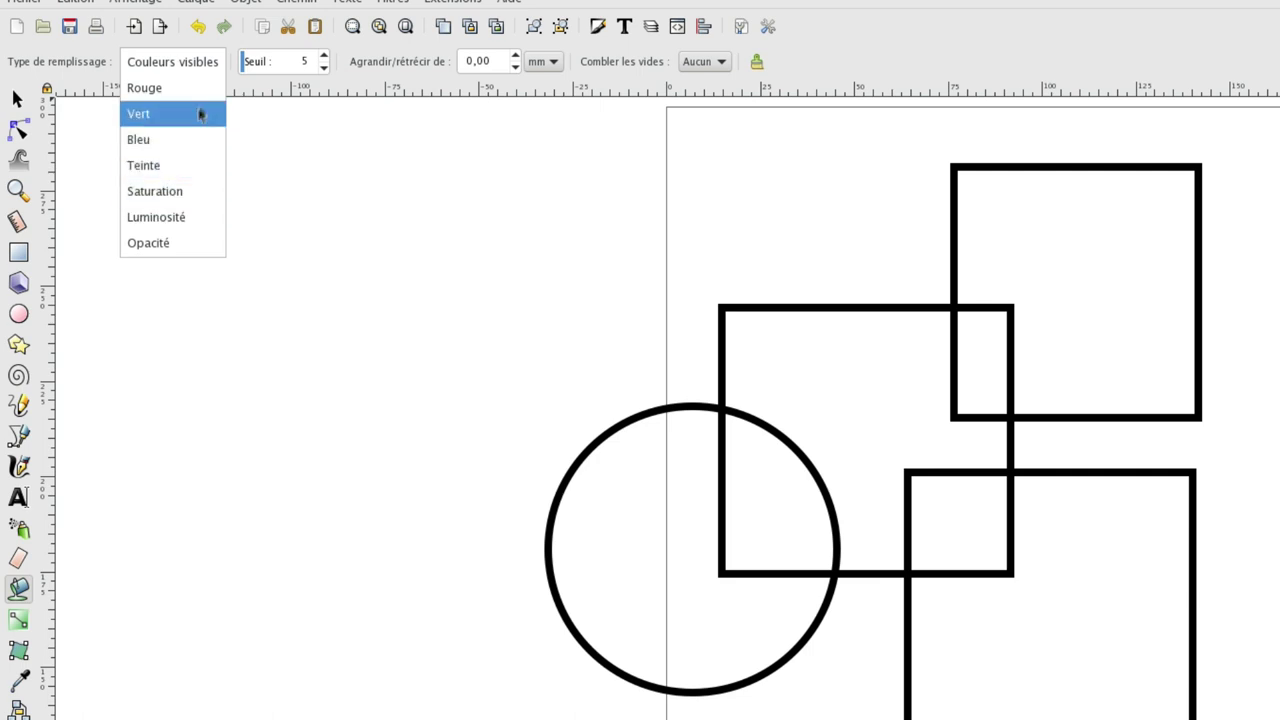
left_click(340, 55)
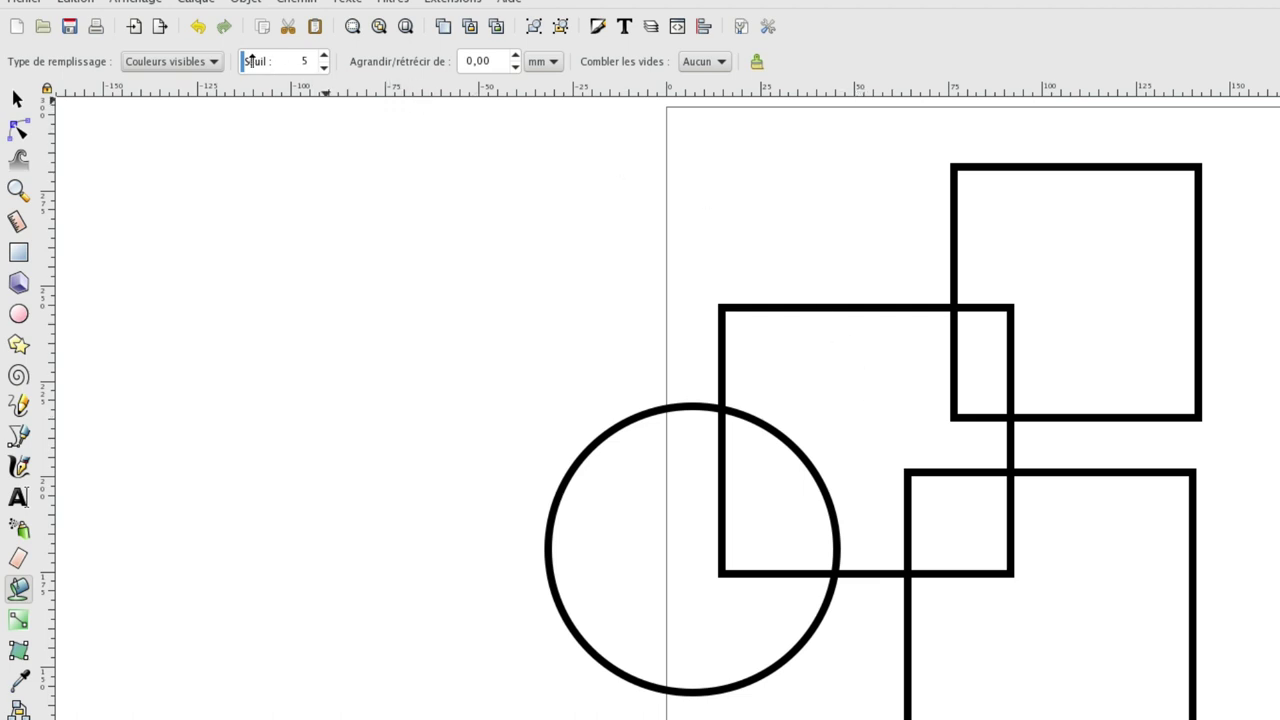
key("Page_Up")
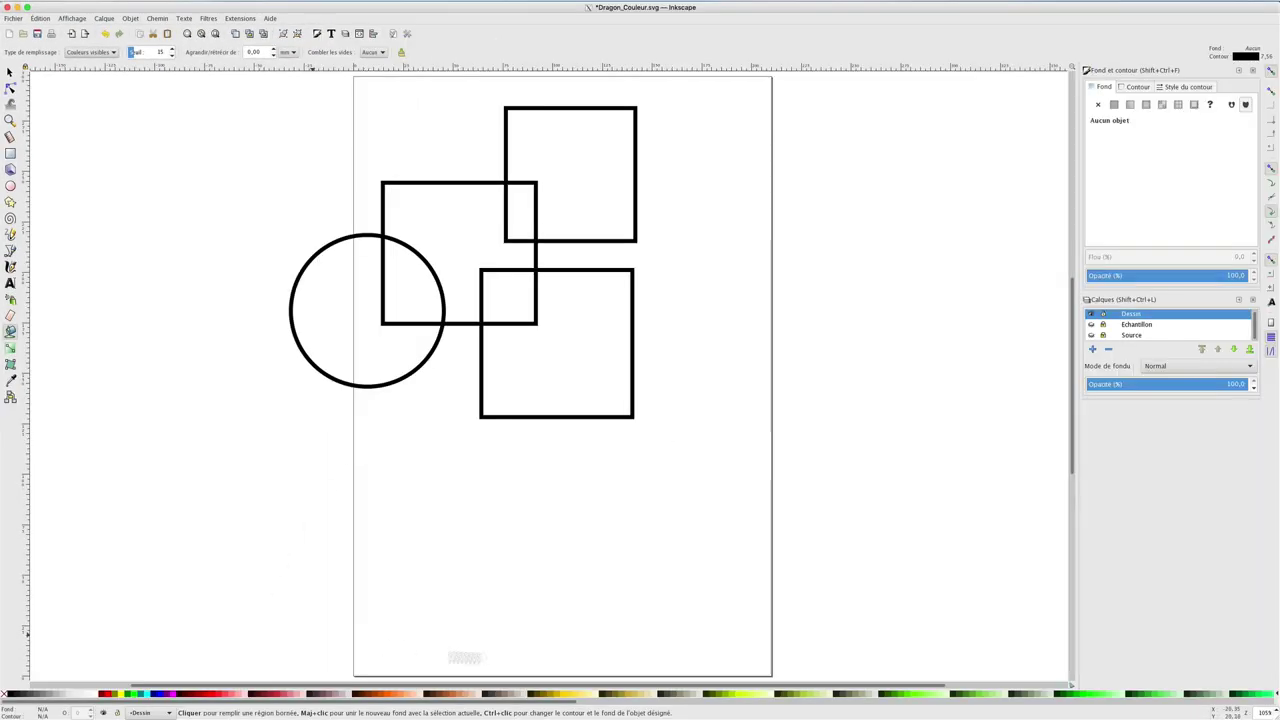
Step: Bucket-fill the top-right square's open area green and set Fill by to Vert
left_click(805, 695)
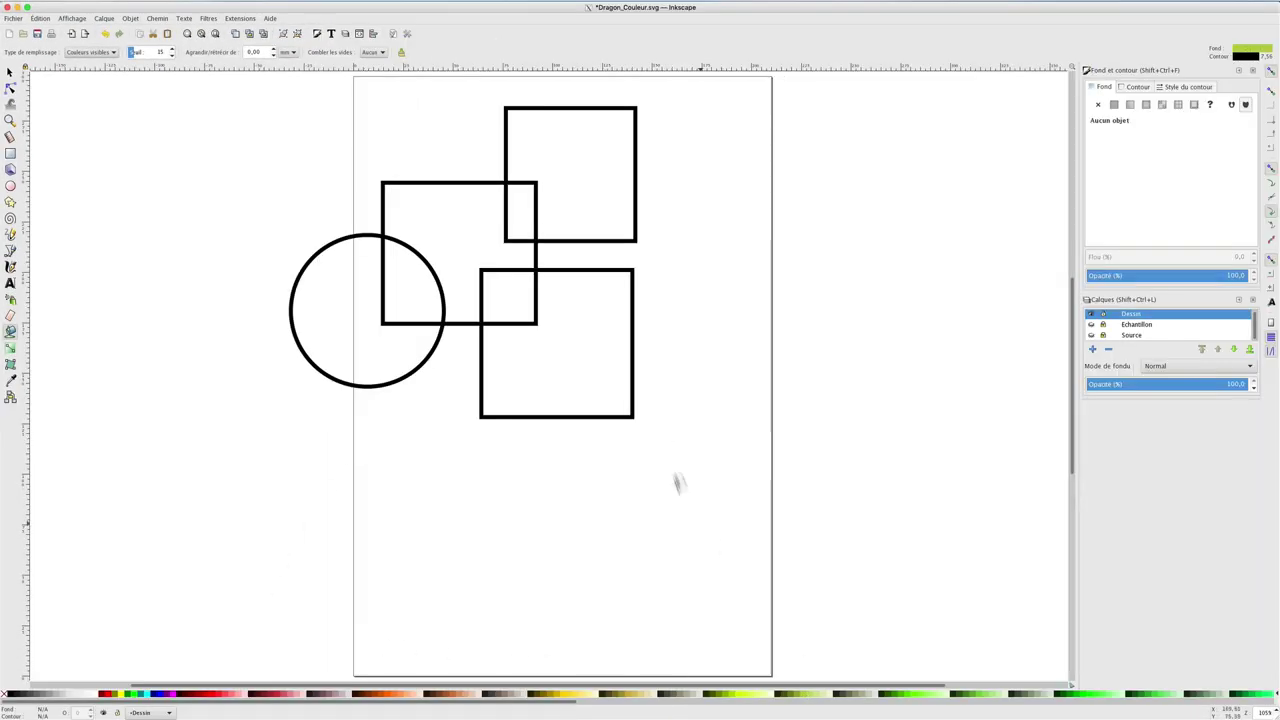
left_click(587, 150)
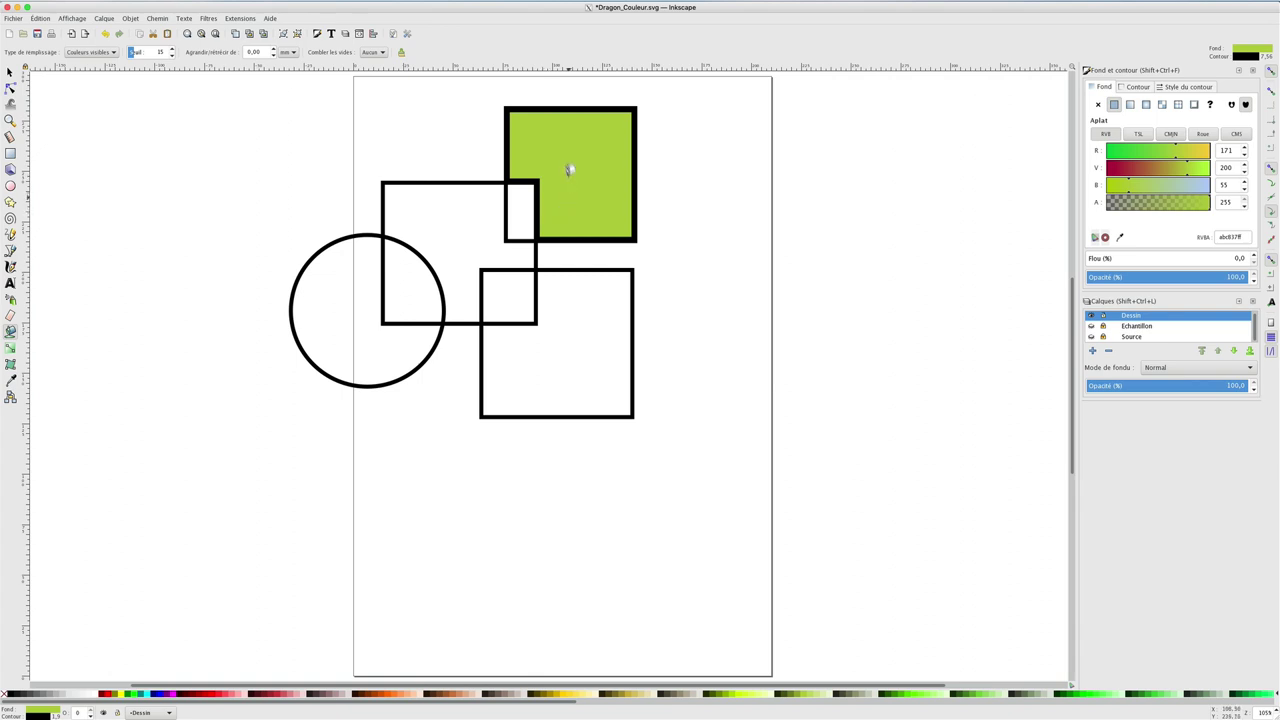
left_click(90, 52)
left_click(92, 72)
Step: Recolour that fill via yellow to orange ff7f2a, and try filling the small overlap
left_click(568, 695)
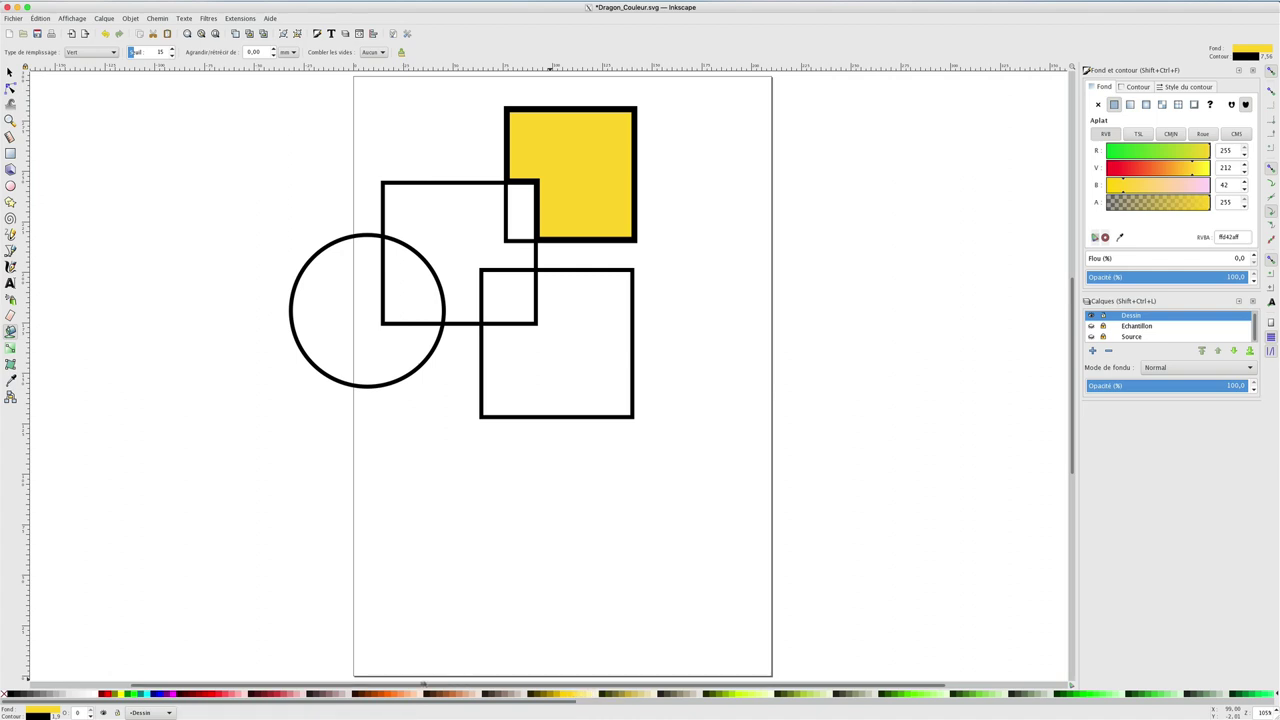
left_click(408, 694)
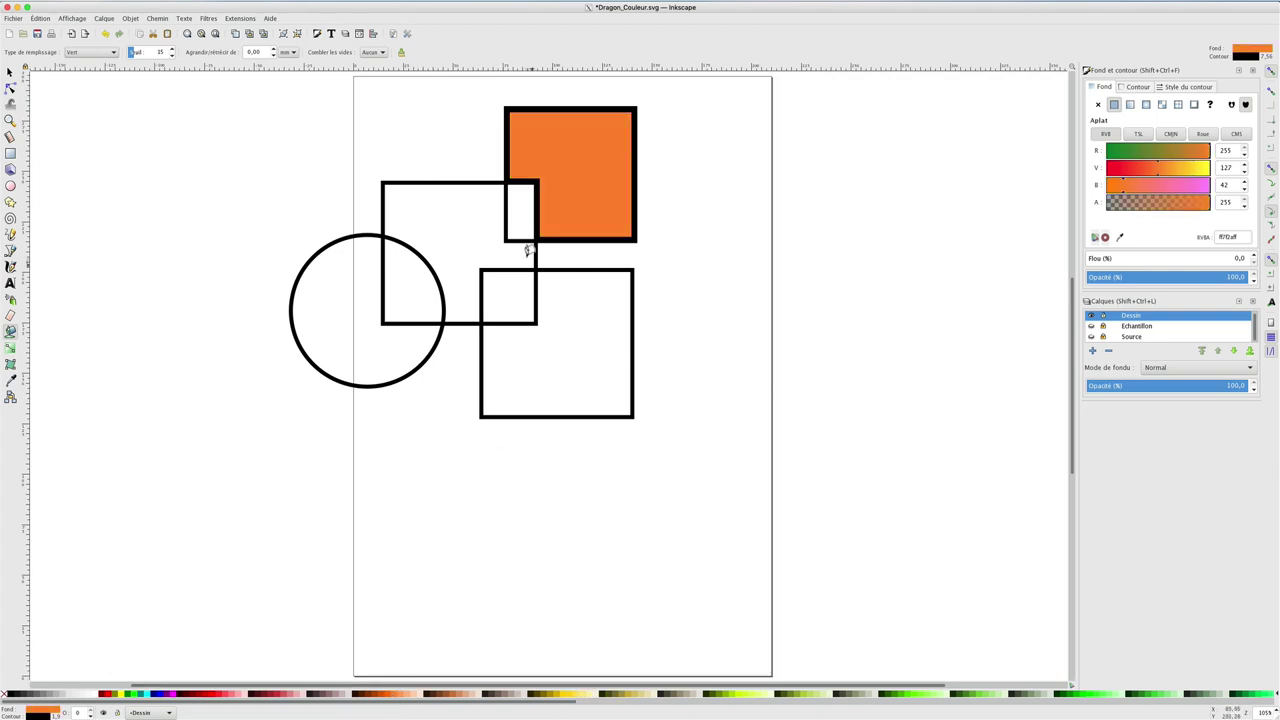
left_click(524, 199)
left_click(91, 52)
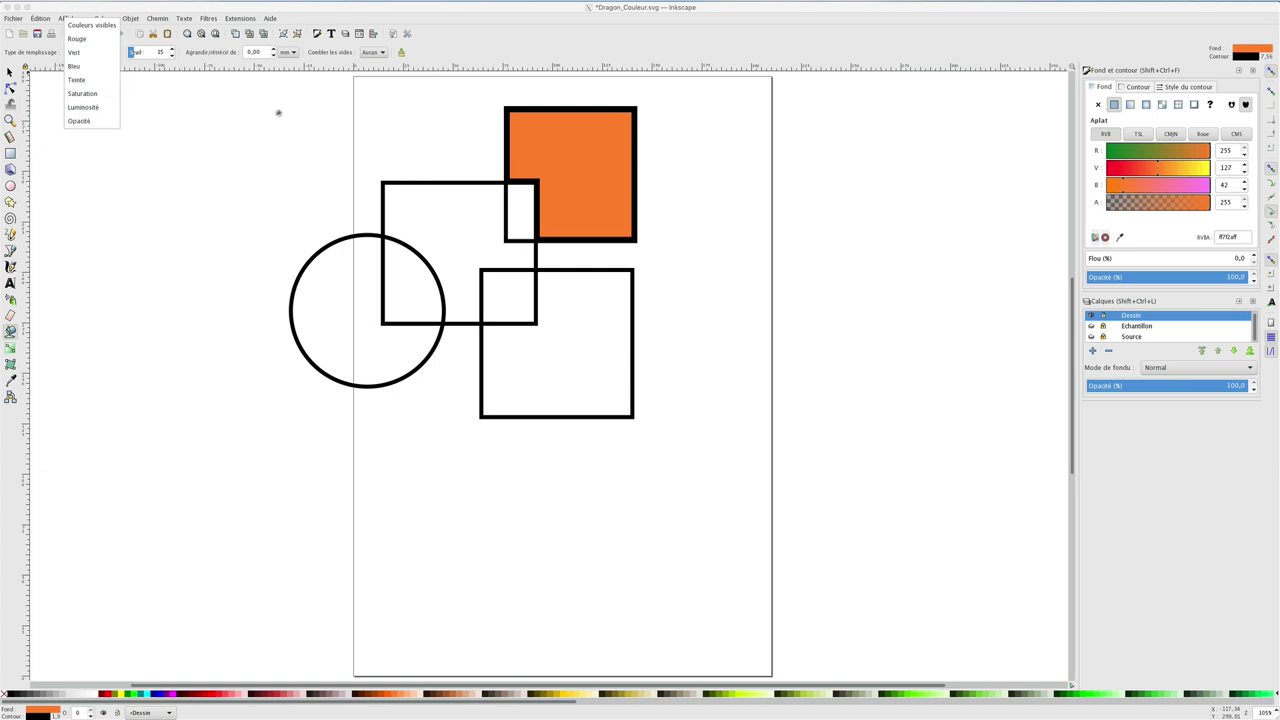
Step: Move the orange fill aside and test an orange fill on the square outline, then remove it
left_click(196, 102)
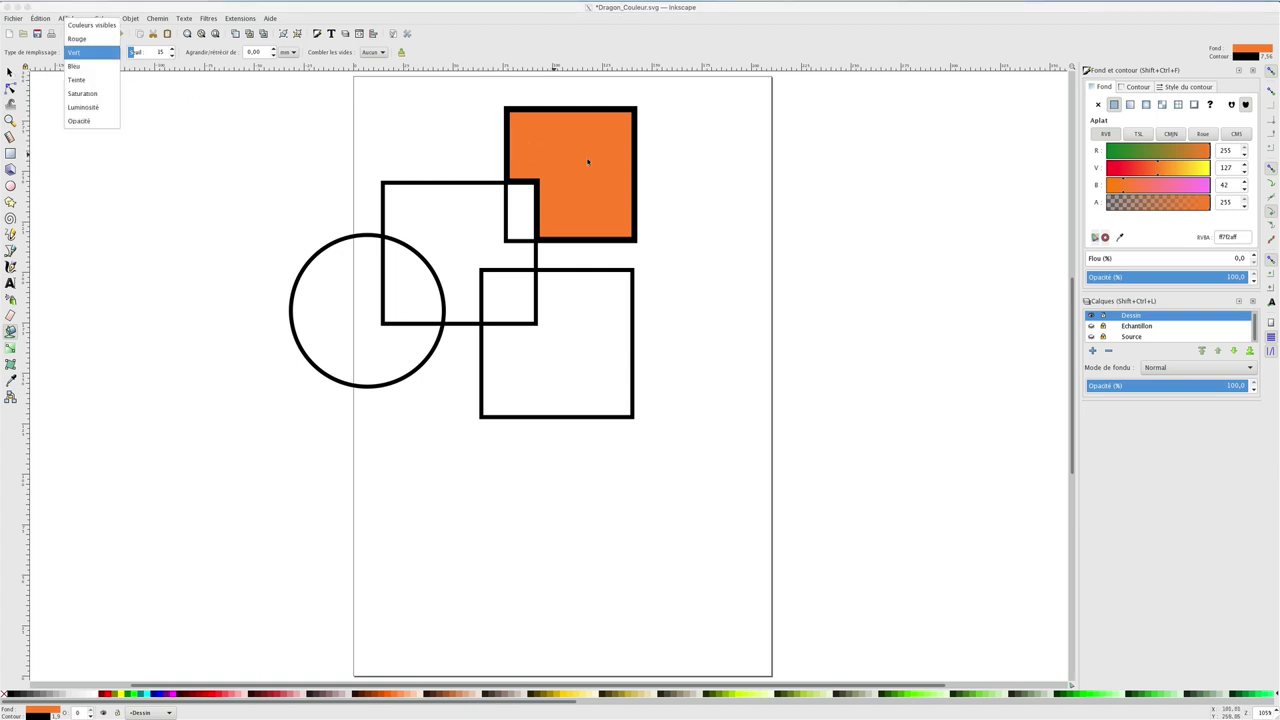
left_click(588, 161)
key("s")
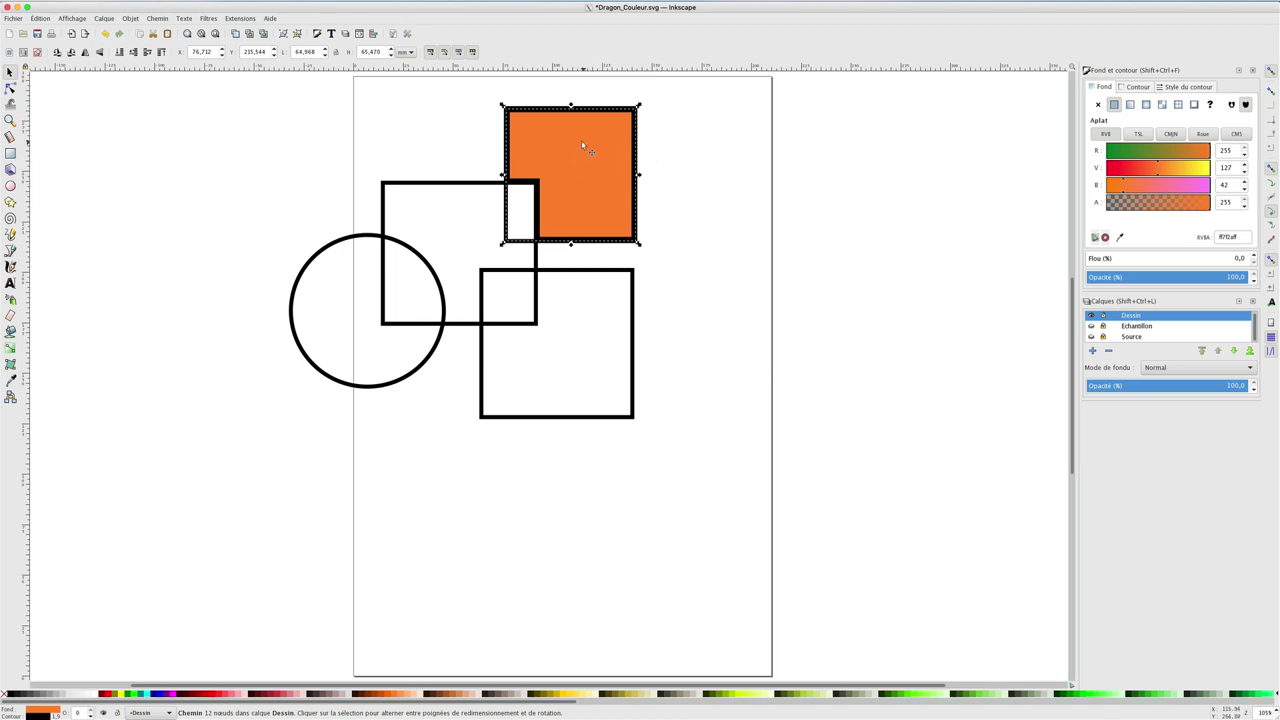
left_click_drag(583, 146, 752, 173)
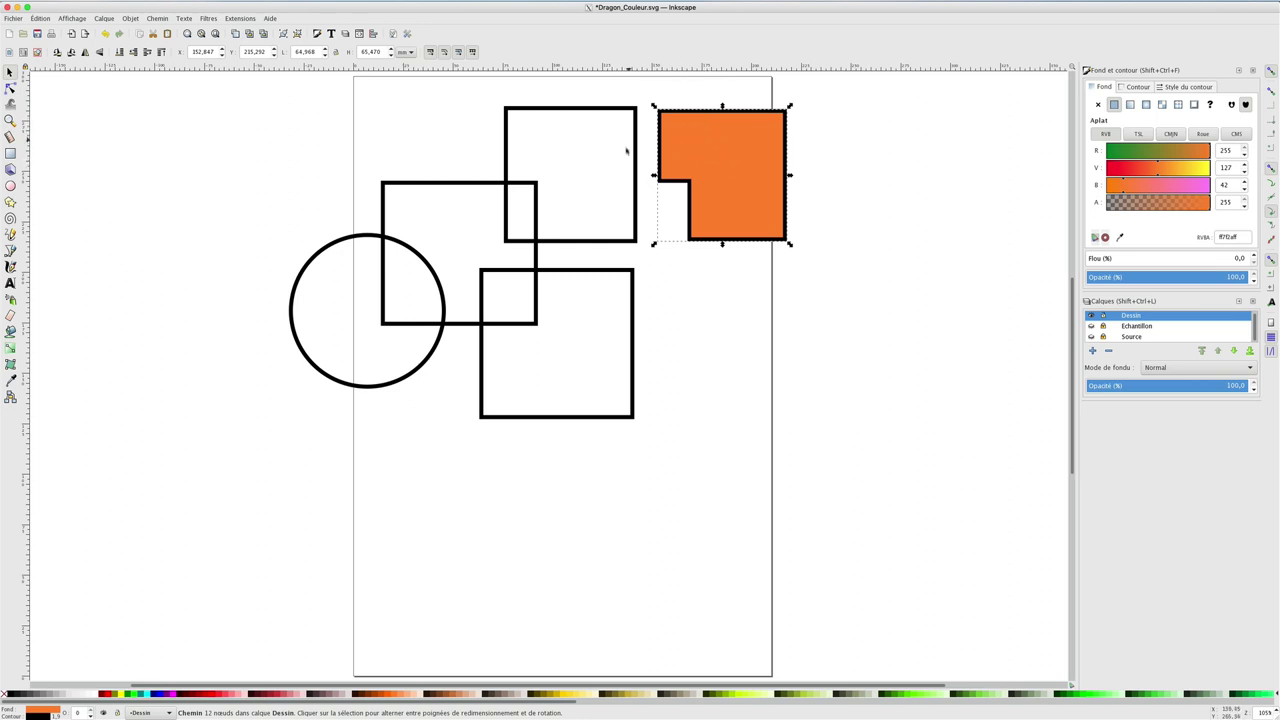
left_click(622, 114)
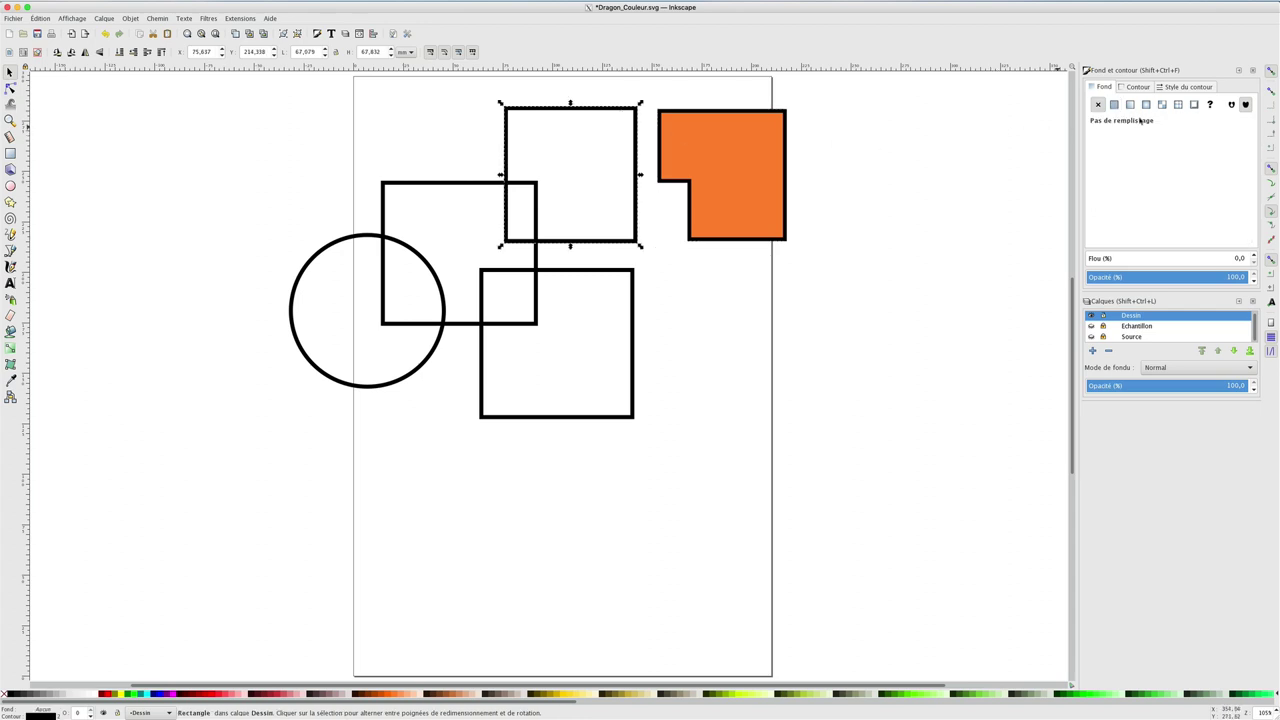
left_click(1114, 104)
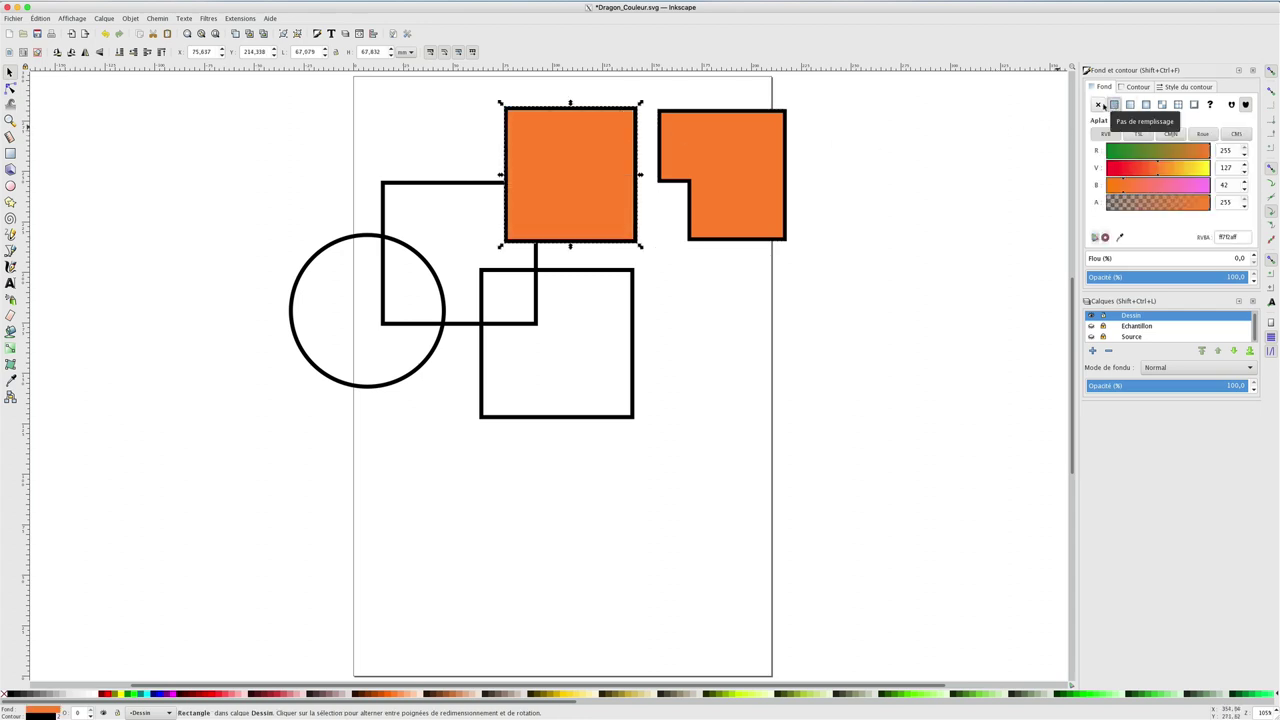
mouse_move(606, 125)
left_mouse_down()
mouse_move(698, 143)
mouse_move(614, 126)
left_mouse_up()
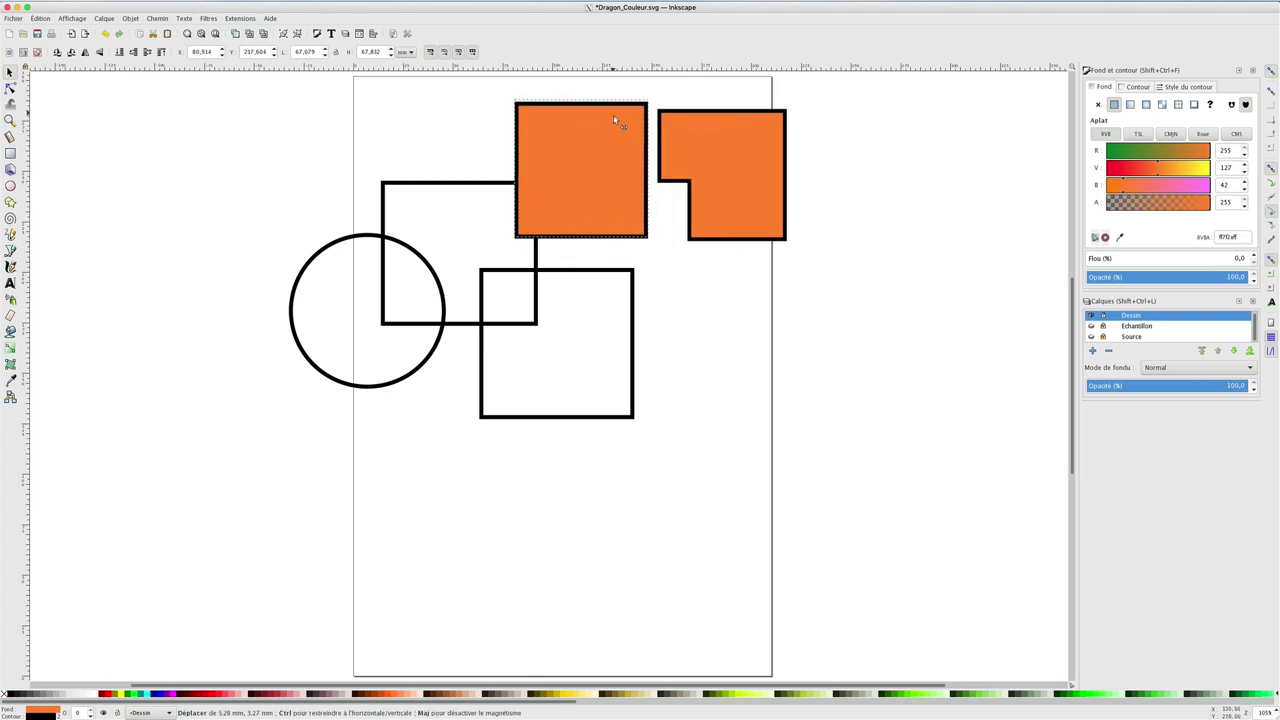
left_click(1097, 104)
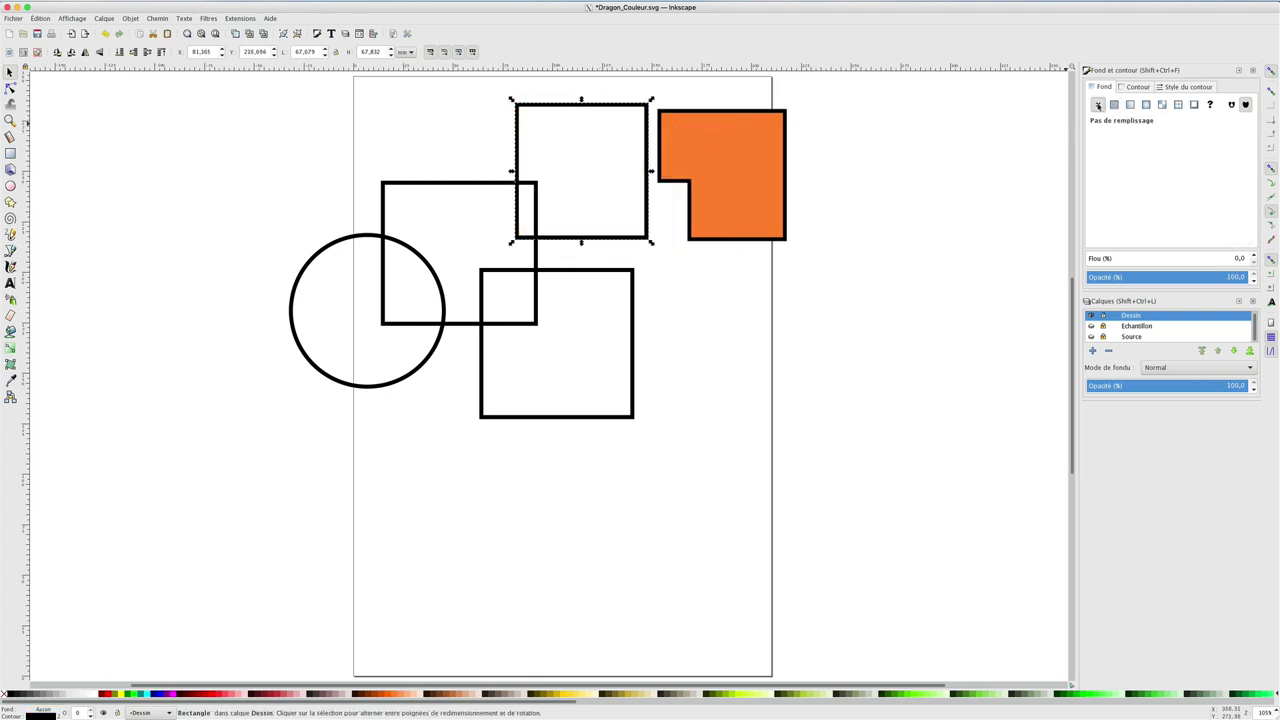
Step: Strip the L-shape's outline, move it back, and undo until the square shows solid orange
left_click(704, 127)
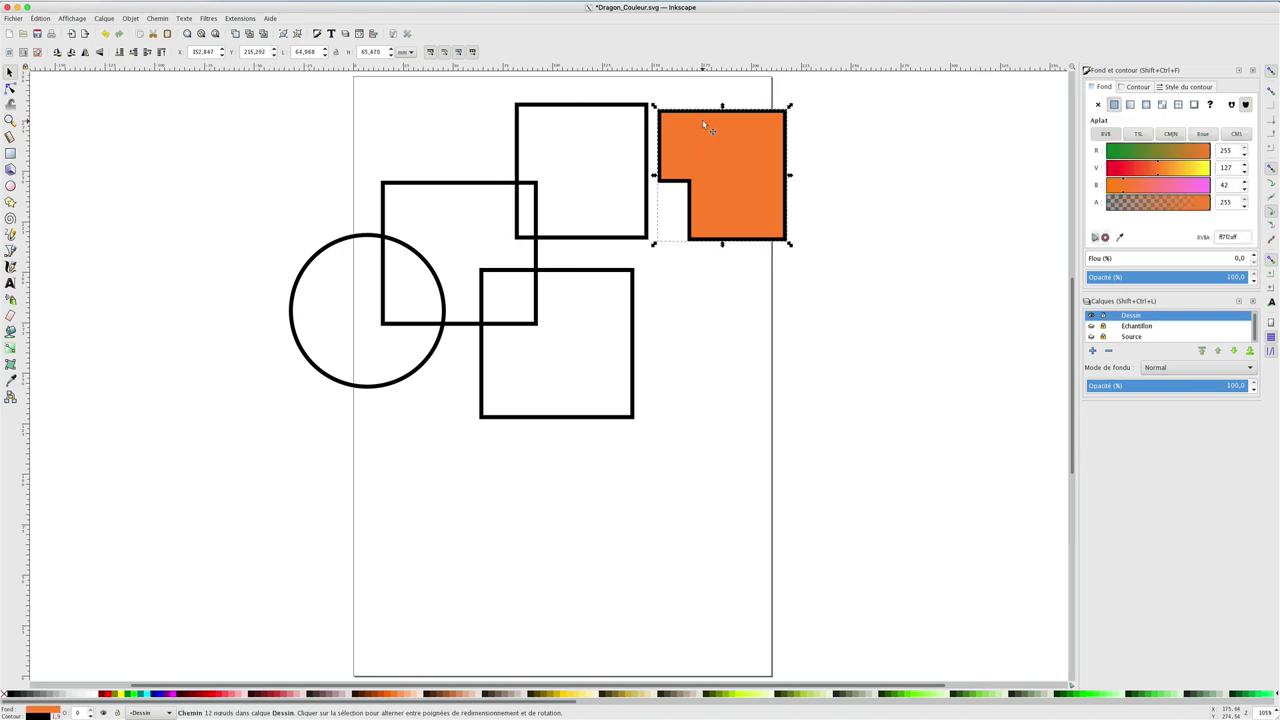
left_click(1135, 87)
left_click(1097, 104)
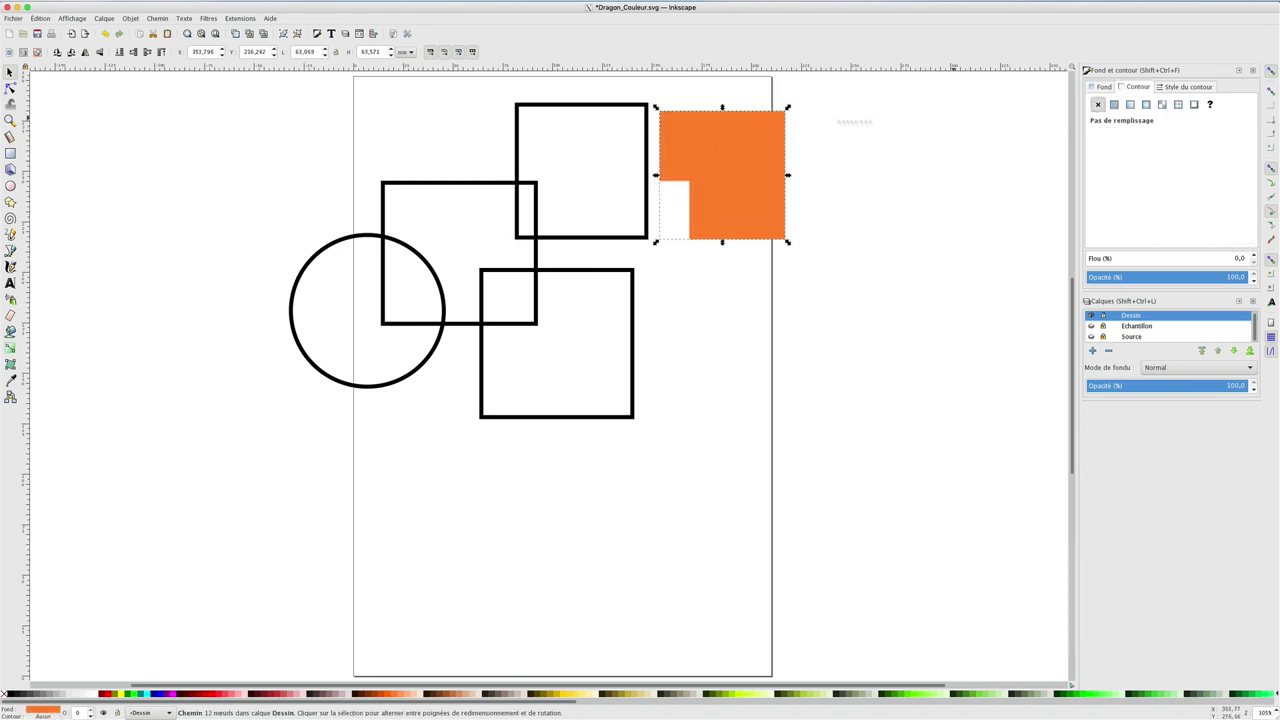
left_click_drag(749, 131, 602, 131)
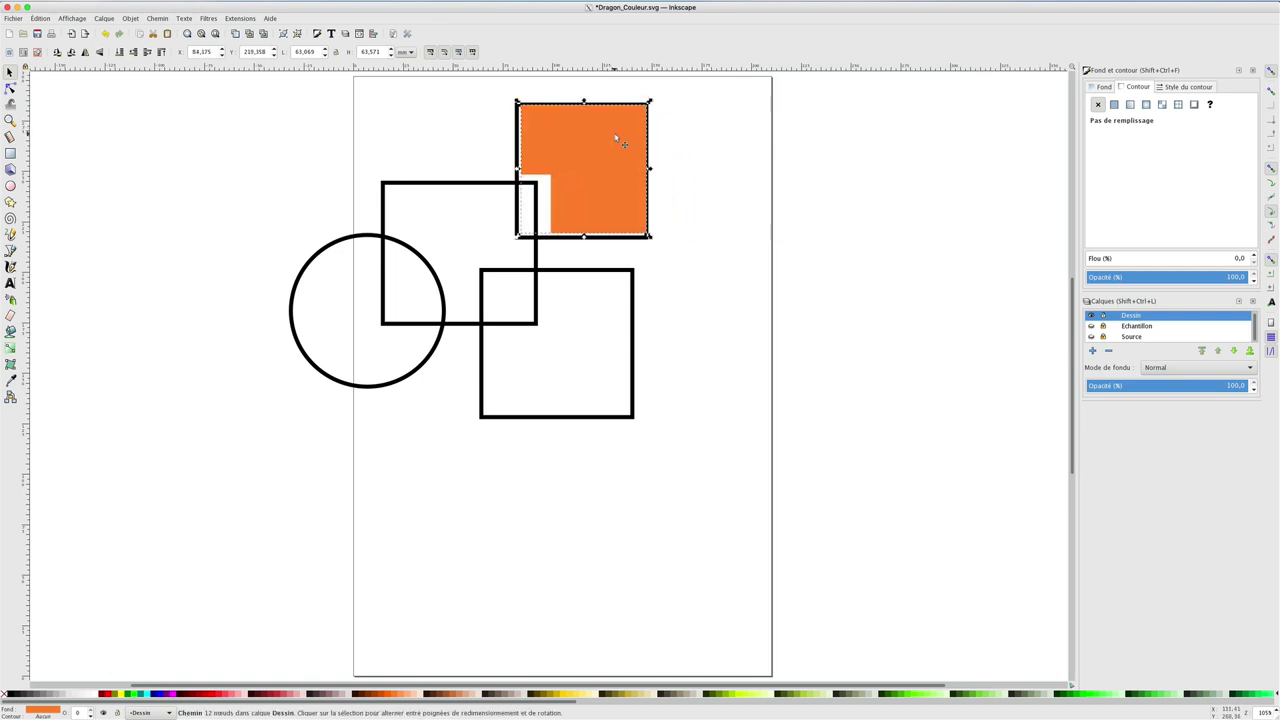
key("ctrl+z")
key("ctrl+z")
key("ctrl+z")
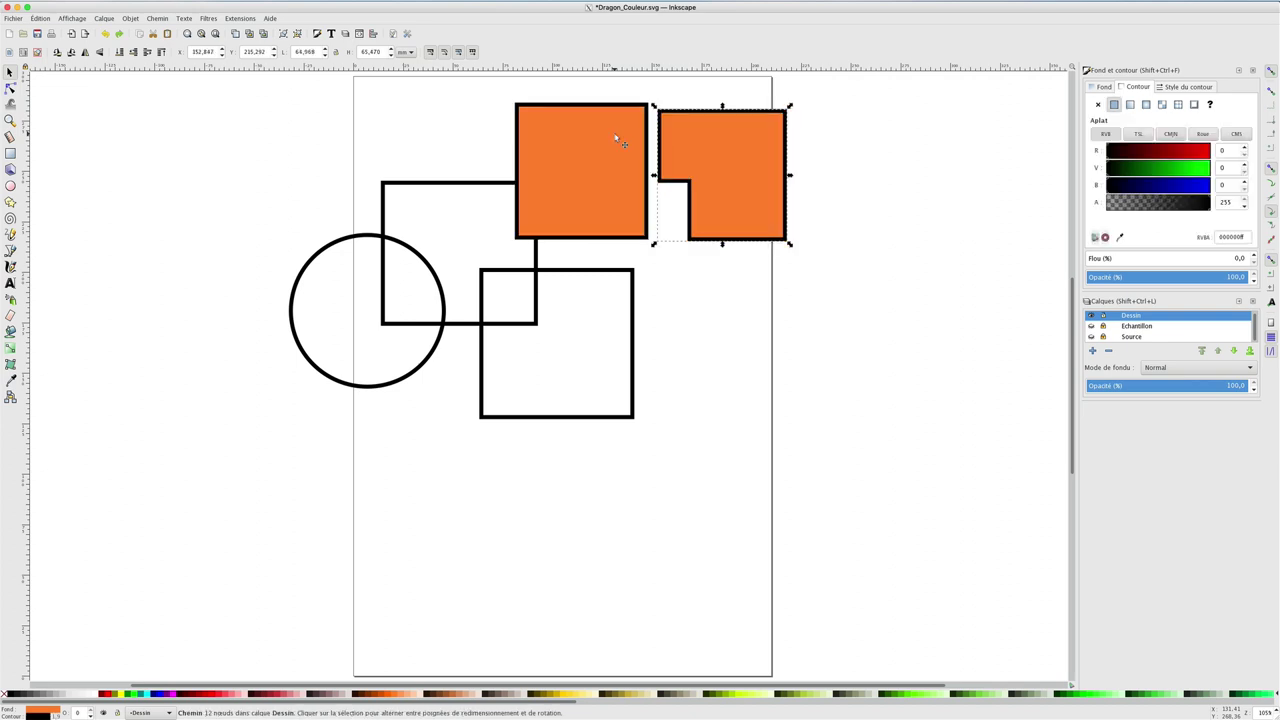
key("ctrl+z")
key("ctrl+z")
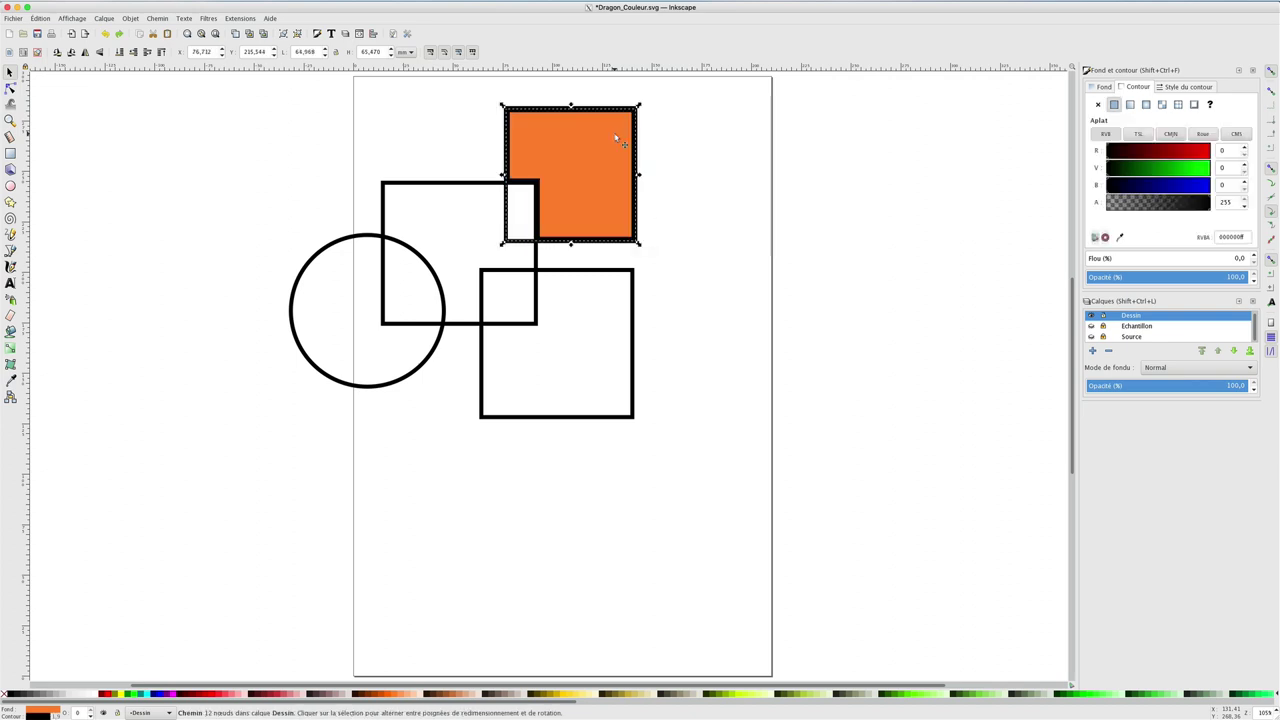
left_click(666, 138)
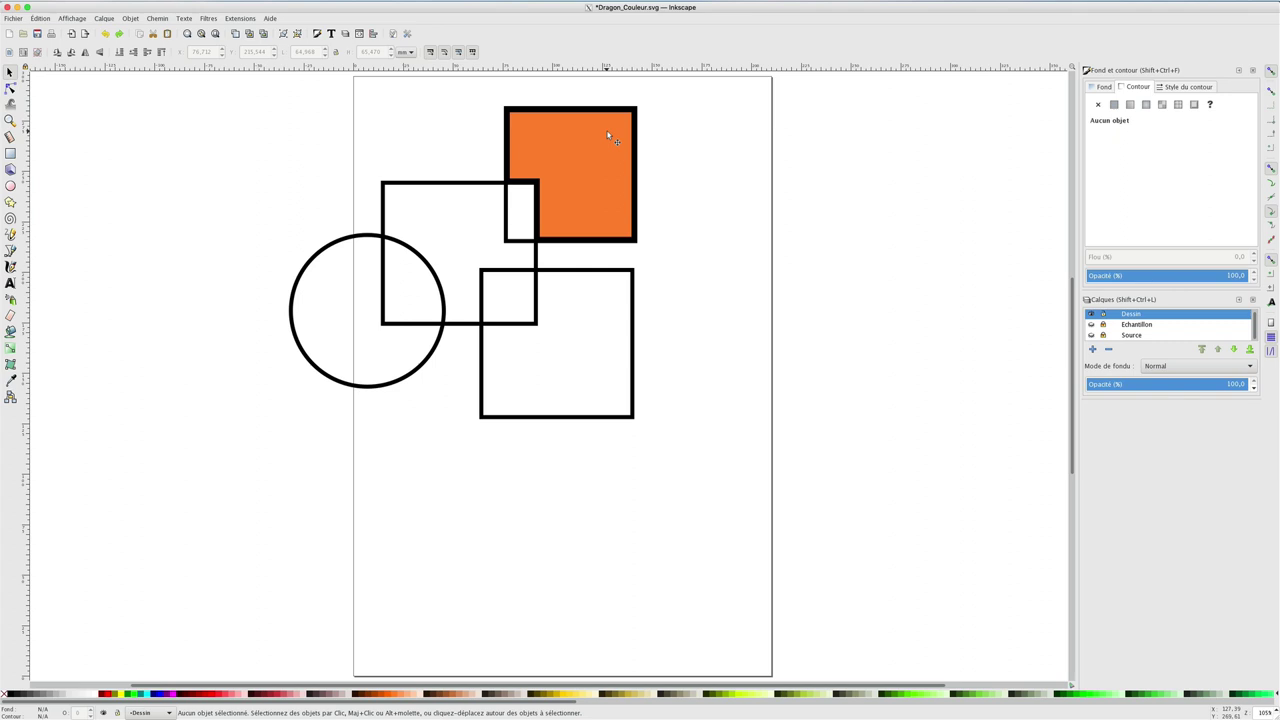
left_click(607, 136)
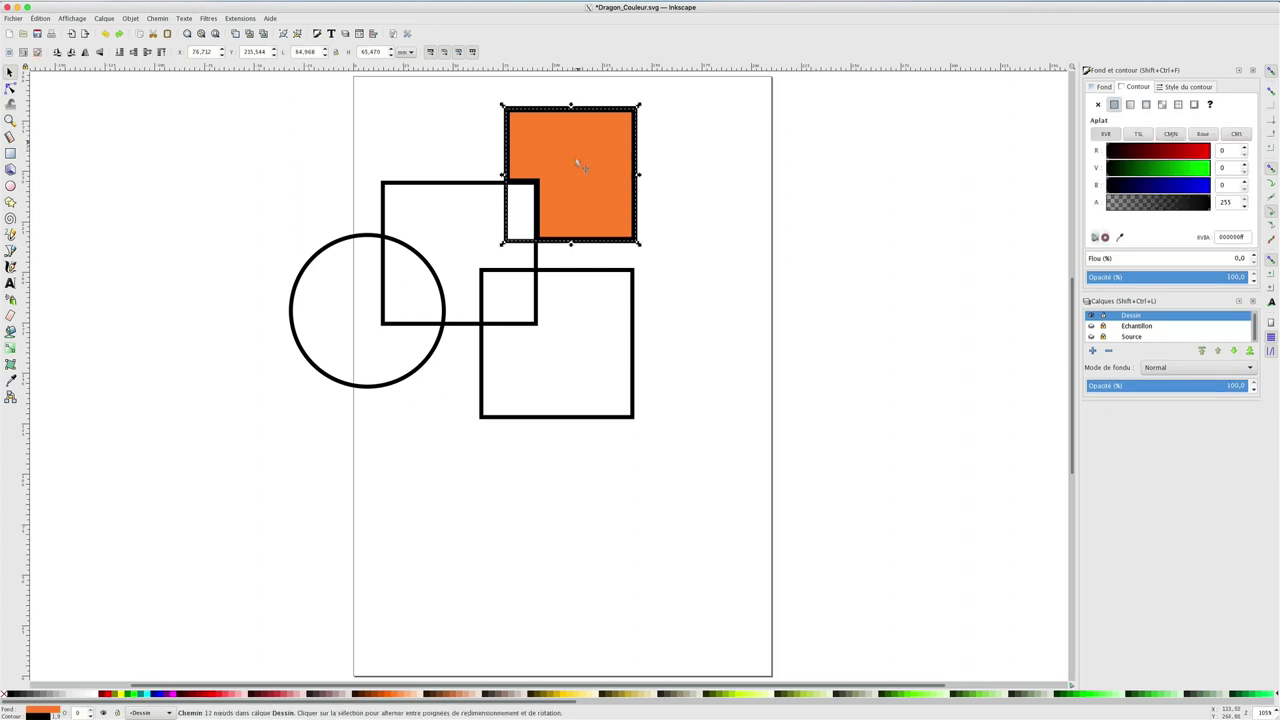
left_click(659, 320)
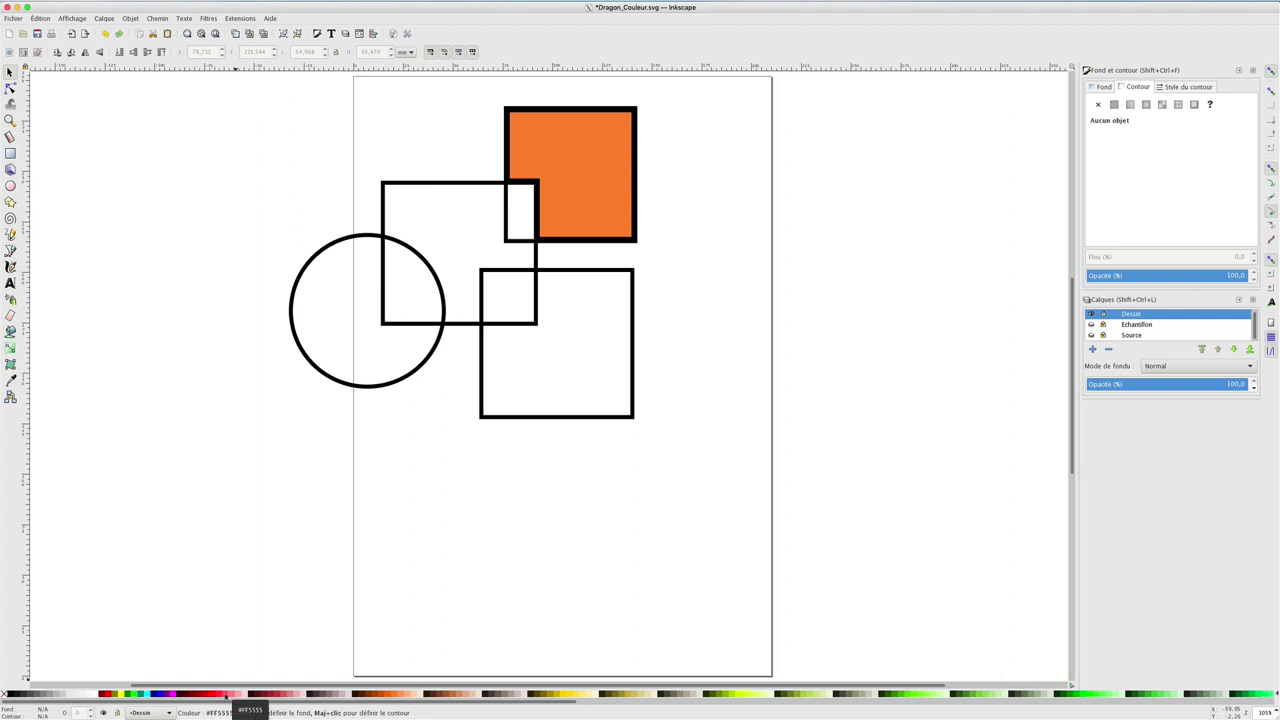
left_click(11, 331)
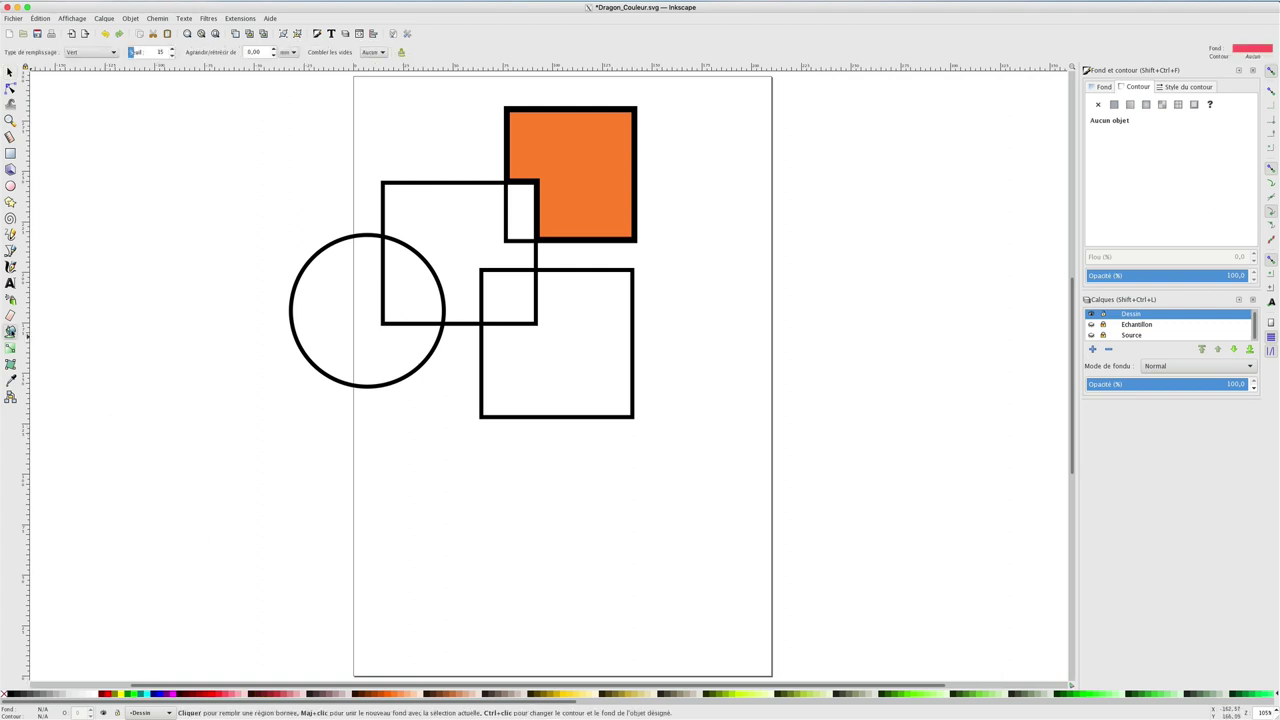
left_click(239, 694)
left_click(581, 180)
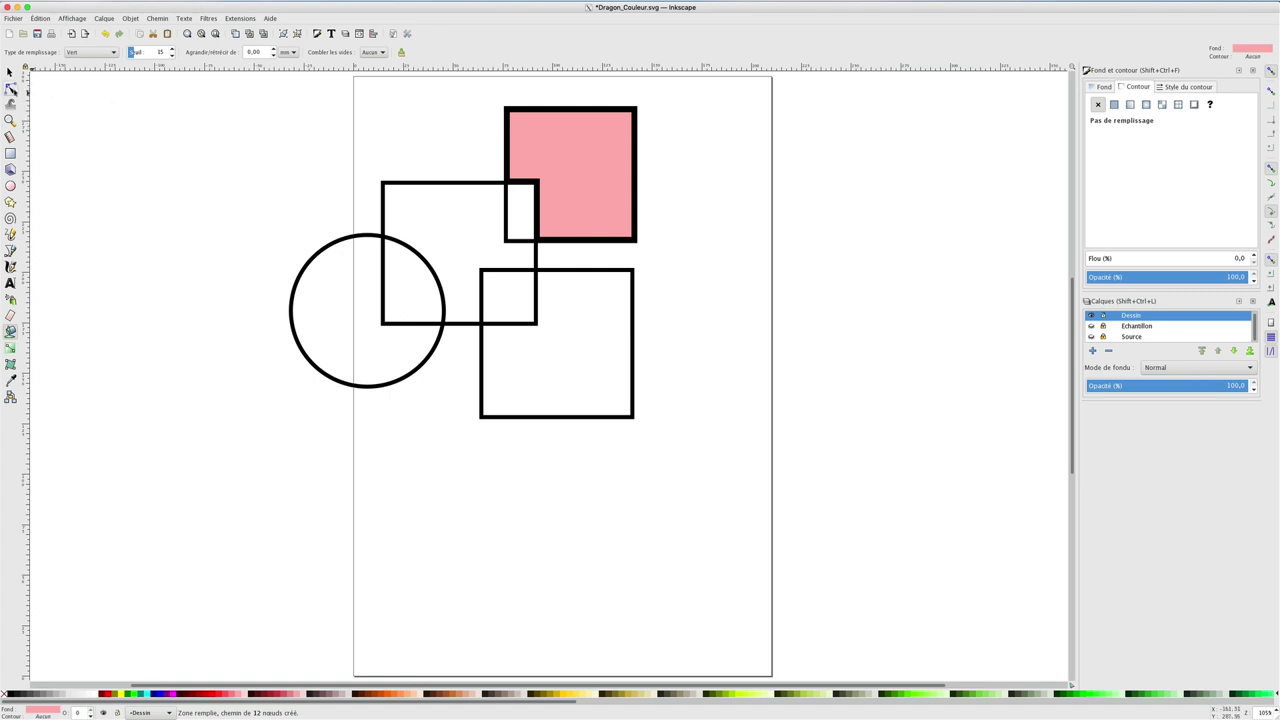
left_click(10, 72)
left_click_drag(560, 164, 694, 162)
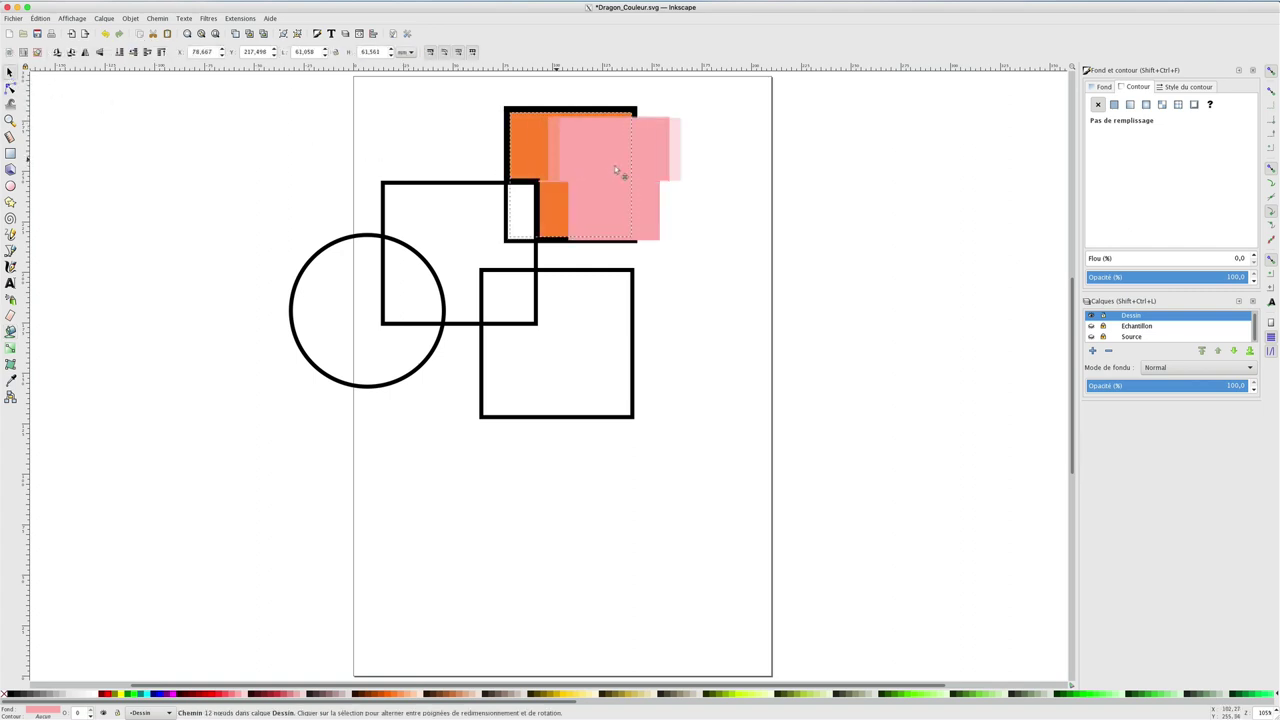
left_click_drag(598, 155, 872, 158)
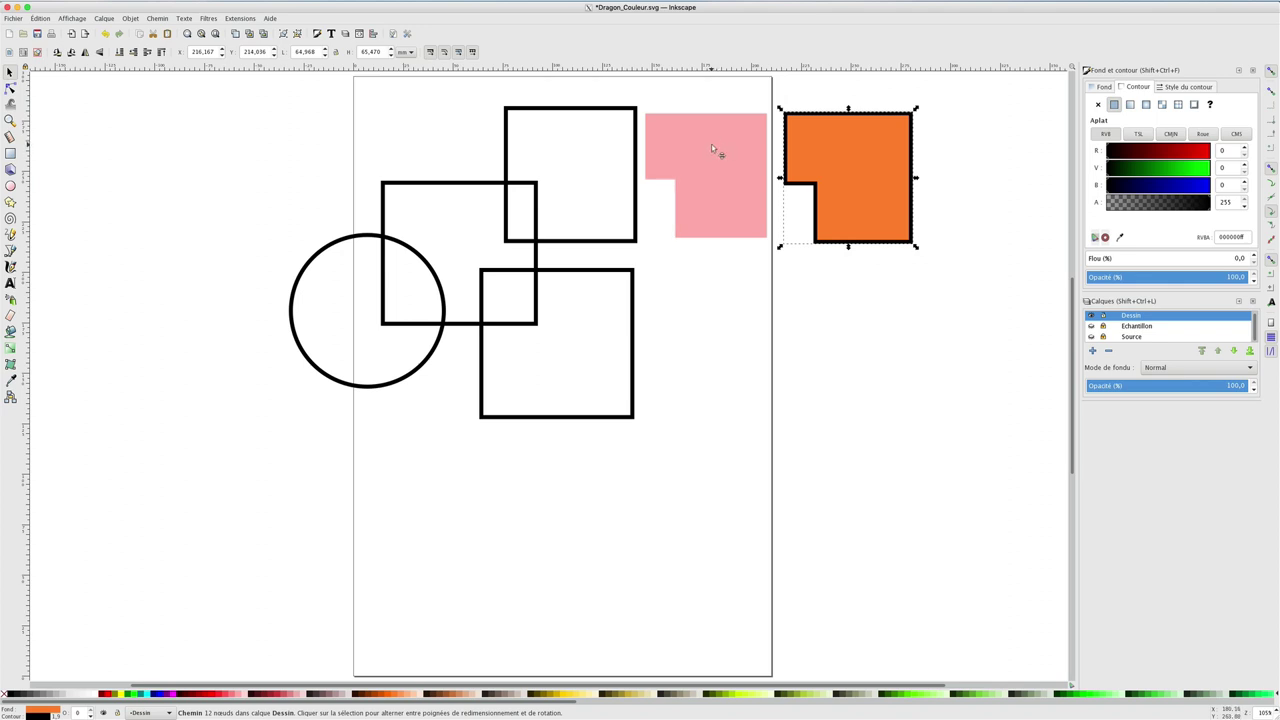
left_click(712, 146)
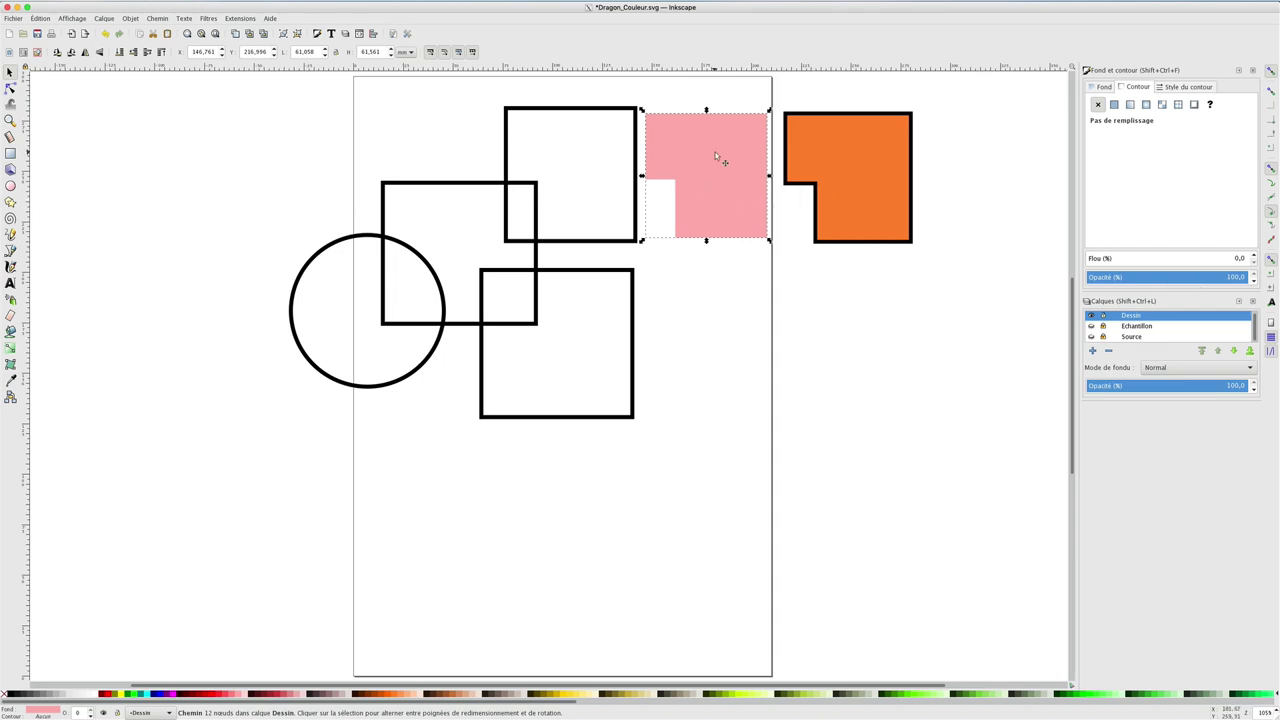
key("ctrl+z")
key("ctrl+z")
key("ctrl+z")
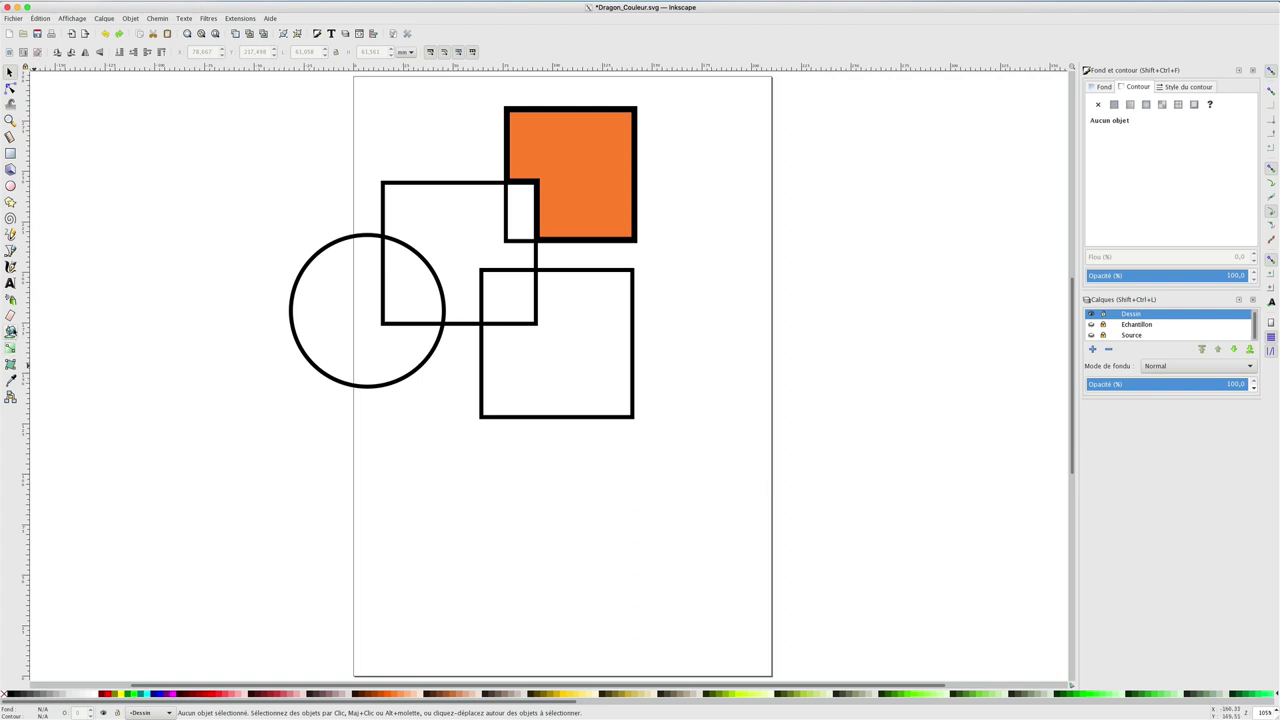
Step: Bucket-fill the top square yellow-green, then move that fill beside the square
left_click(10, 331)
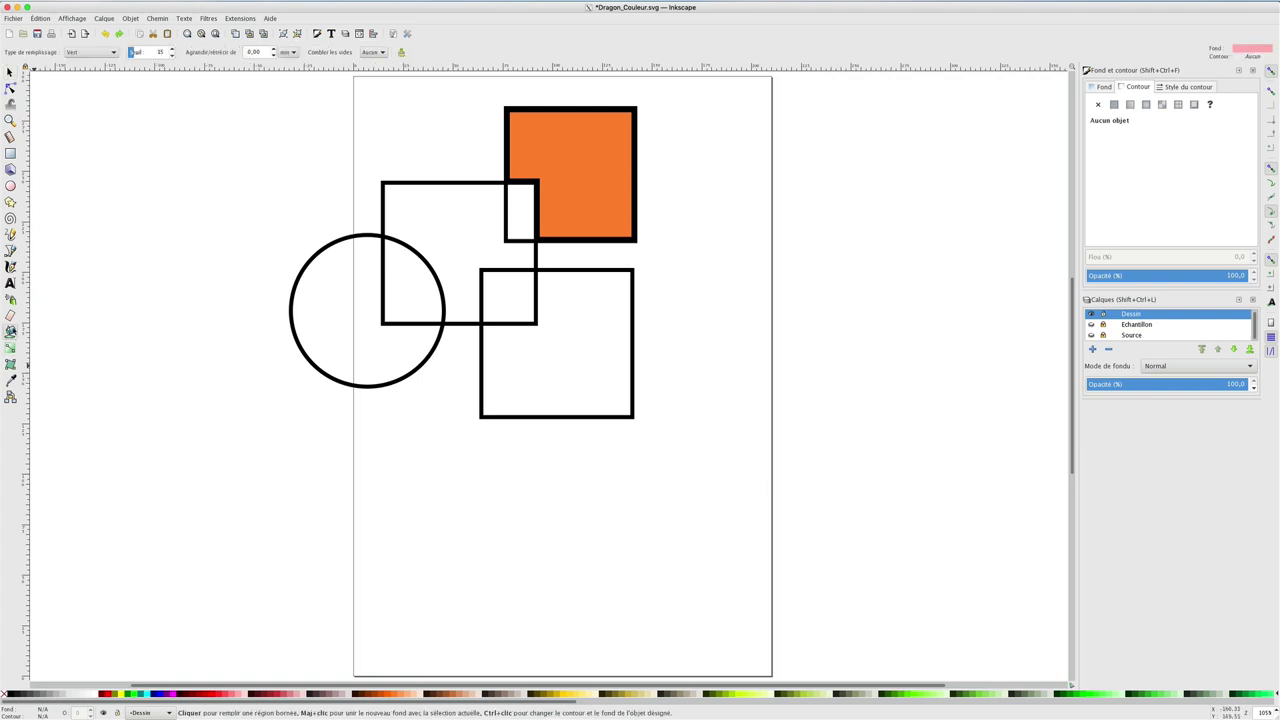
left_click(742, 694)
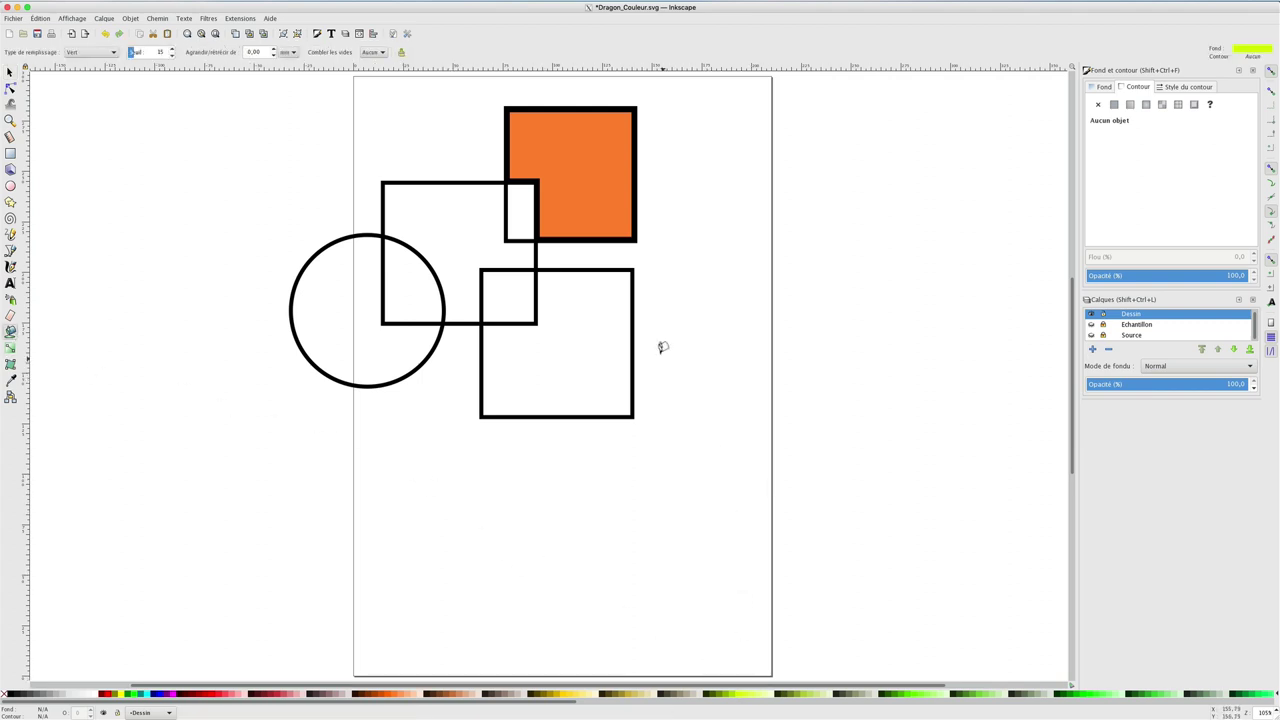
left_click(593, 180)
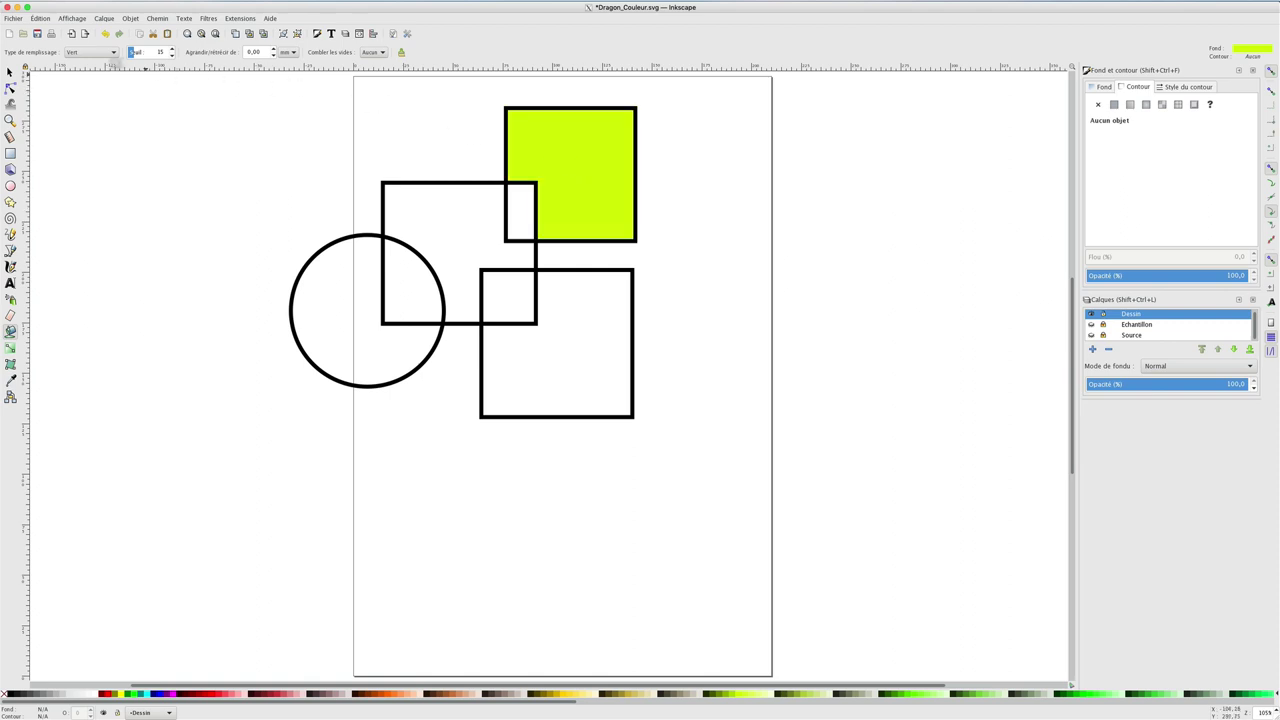
left_click(10, 74)
left_click_drag(565, 149, 713, 140)
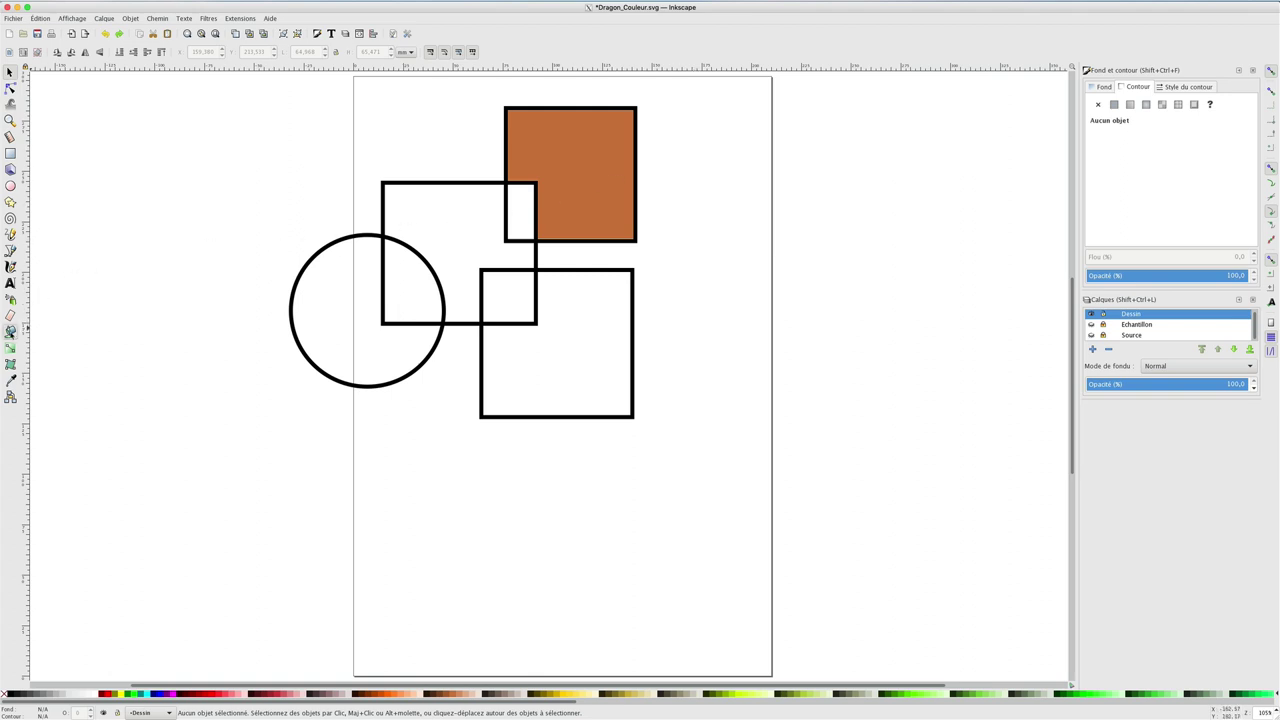
Step: Set Fill by to visible colours and fill the three overlap areas yellow-green
left_click(10, 331)
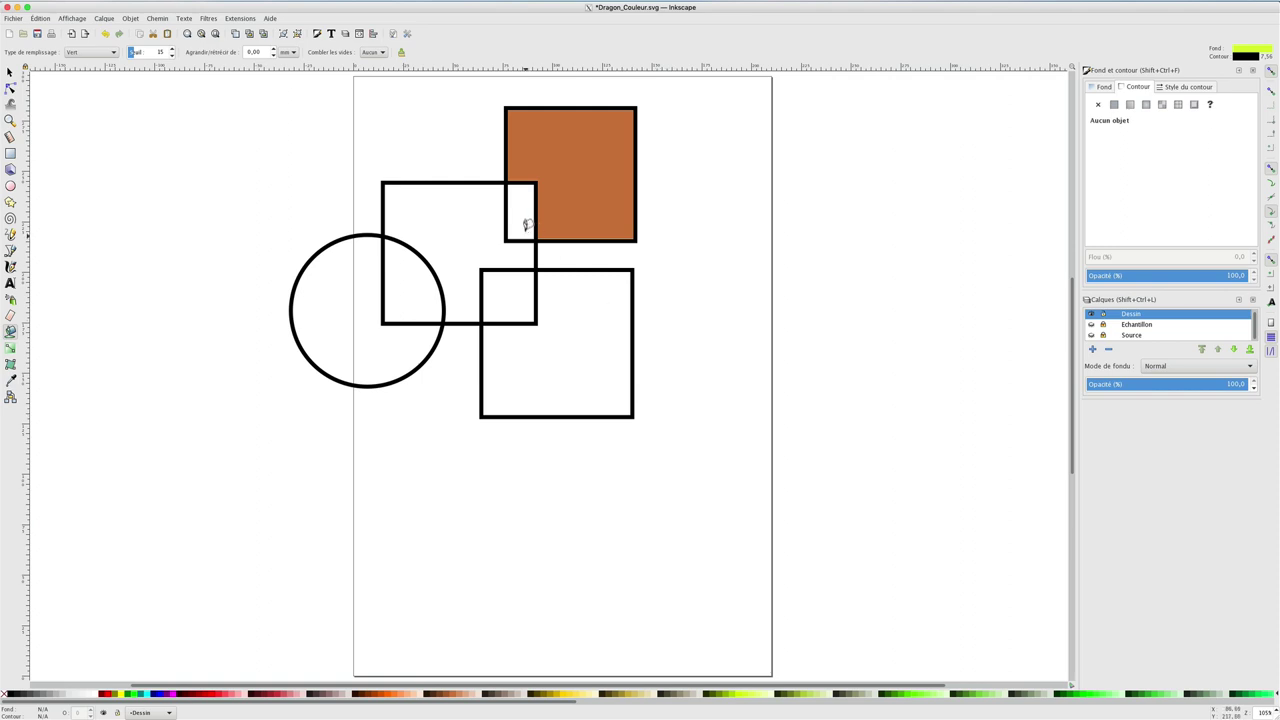
left_click(526, 199)
left_click(96, 52)
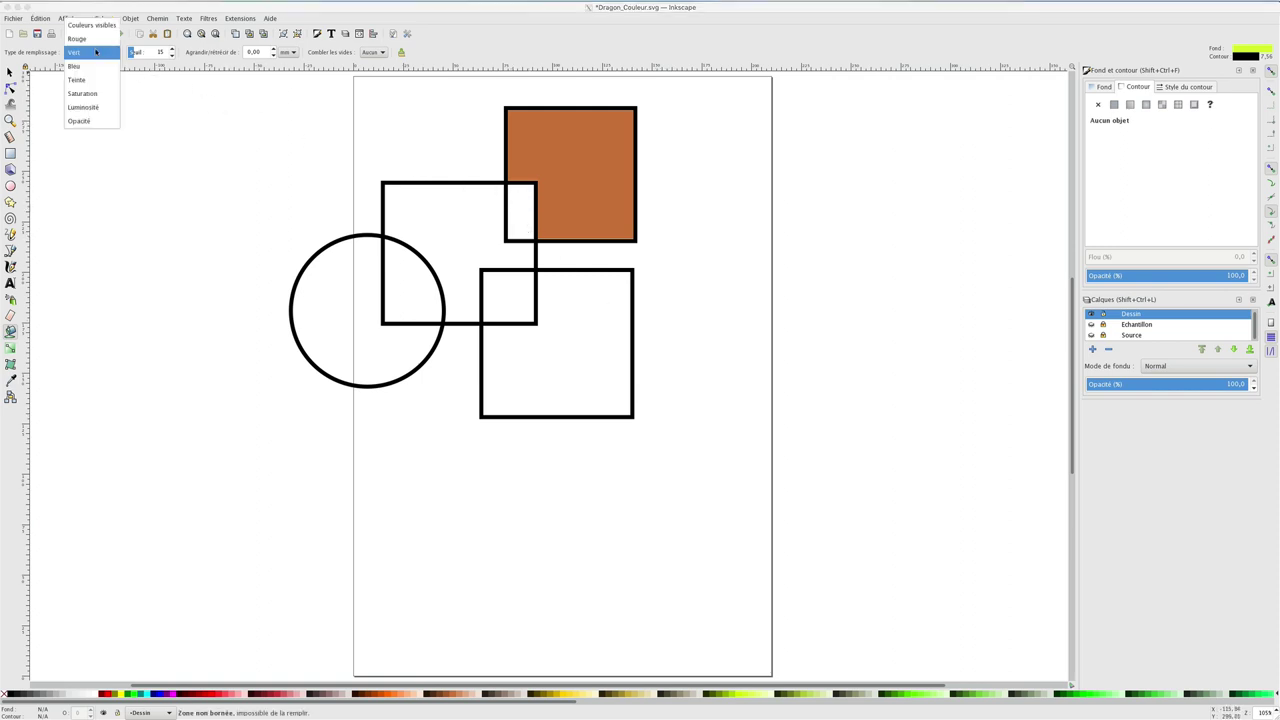
left_click(90, 25)
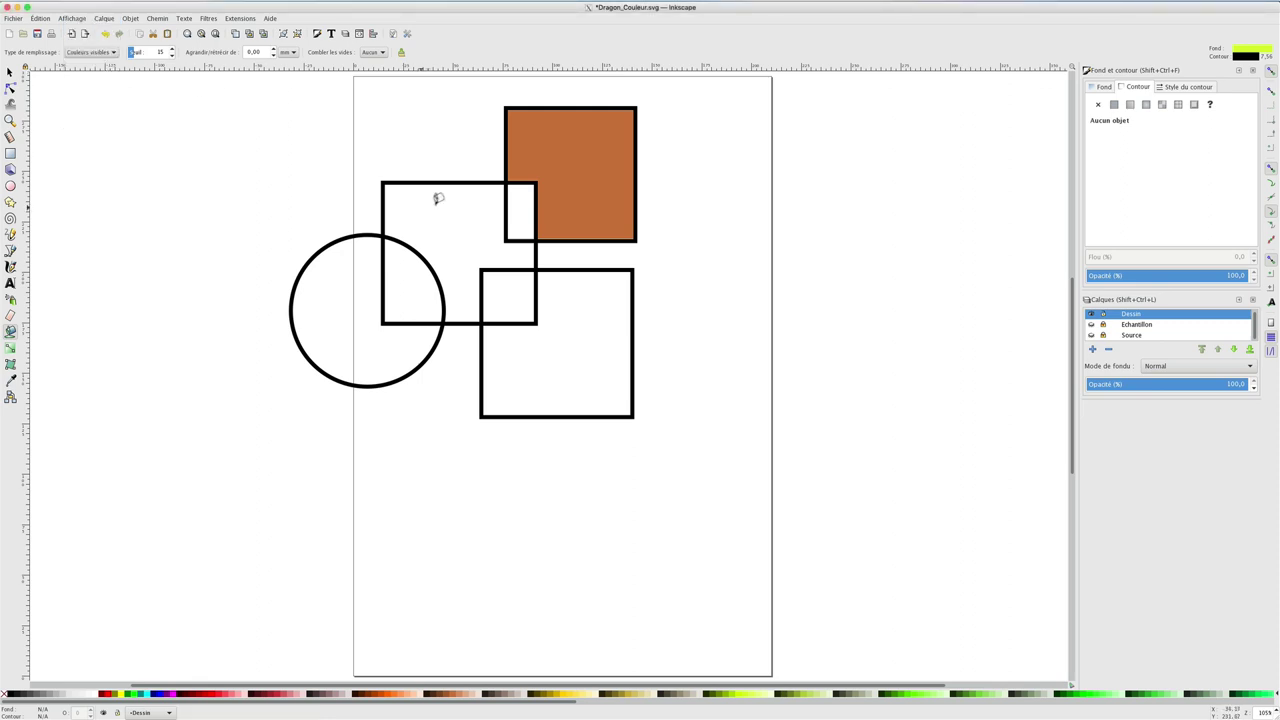
left_click(526, 199)
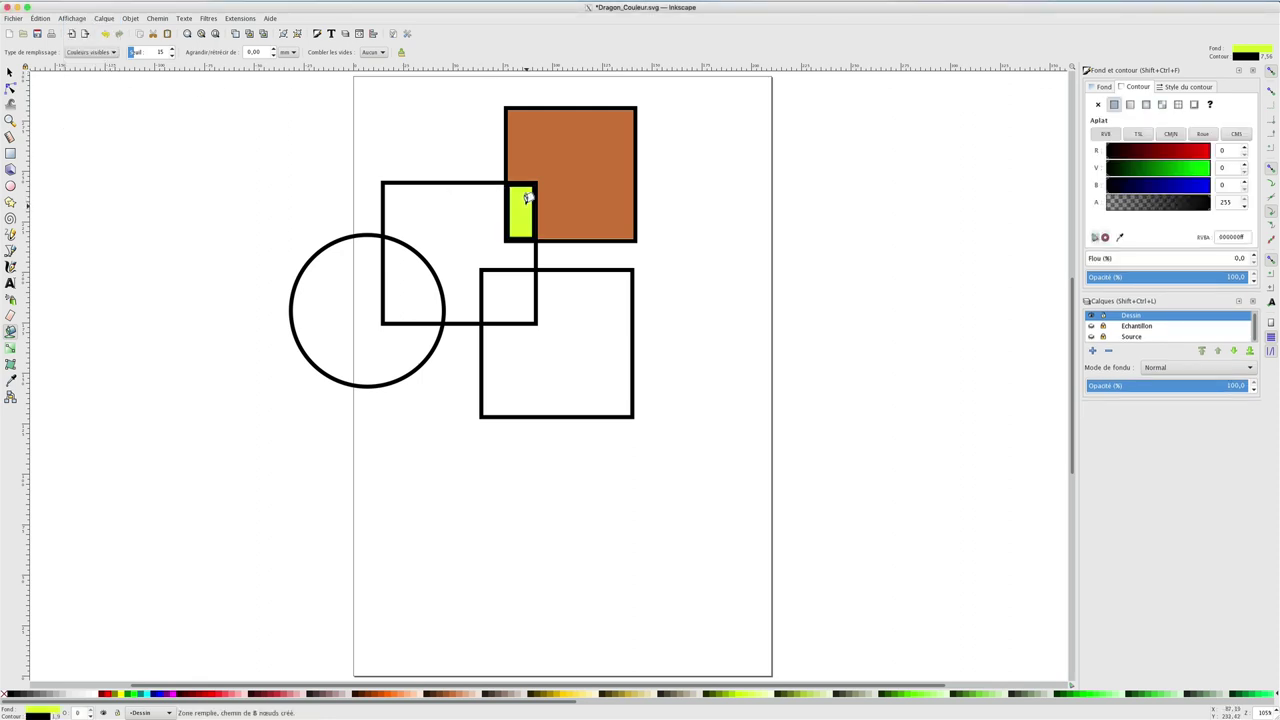
left_click(400, 276)
left_click(508, 299)
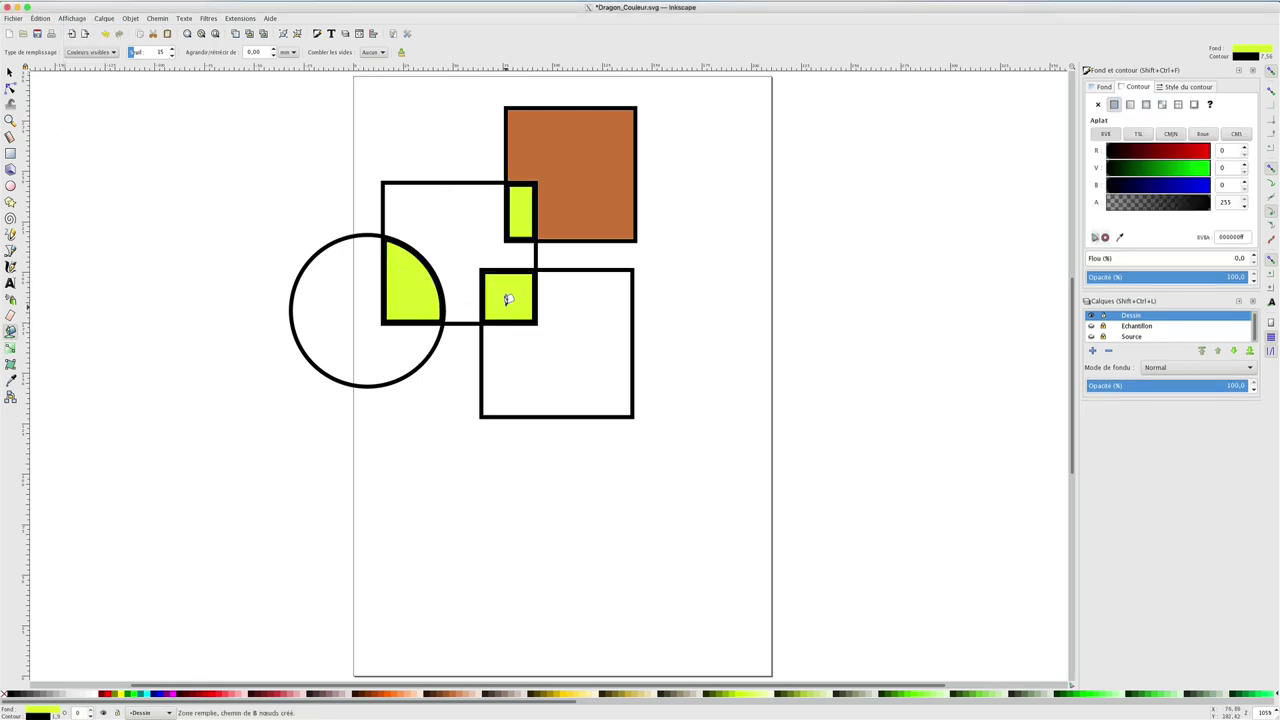
left_click(10, 250)
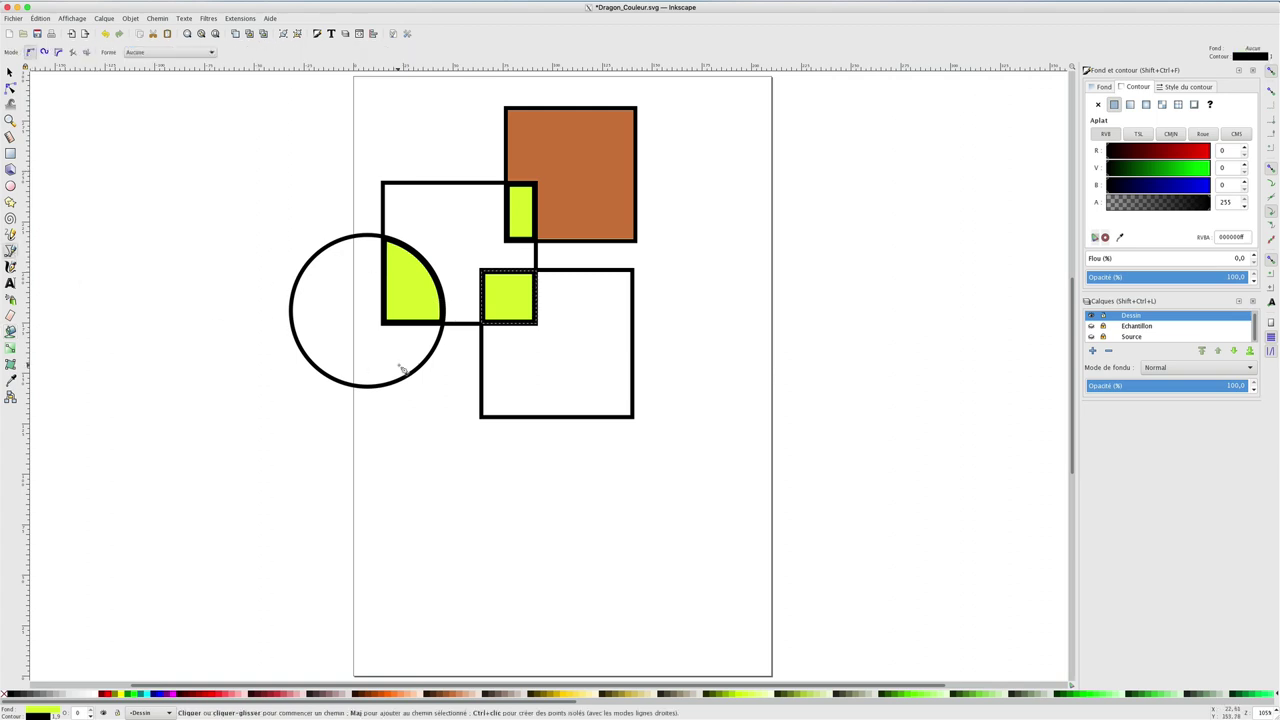
Step: Draw a freehand wavy line across the lower square and simplify its nodes
left_click(10, 234)
left_click(435, 399)
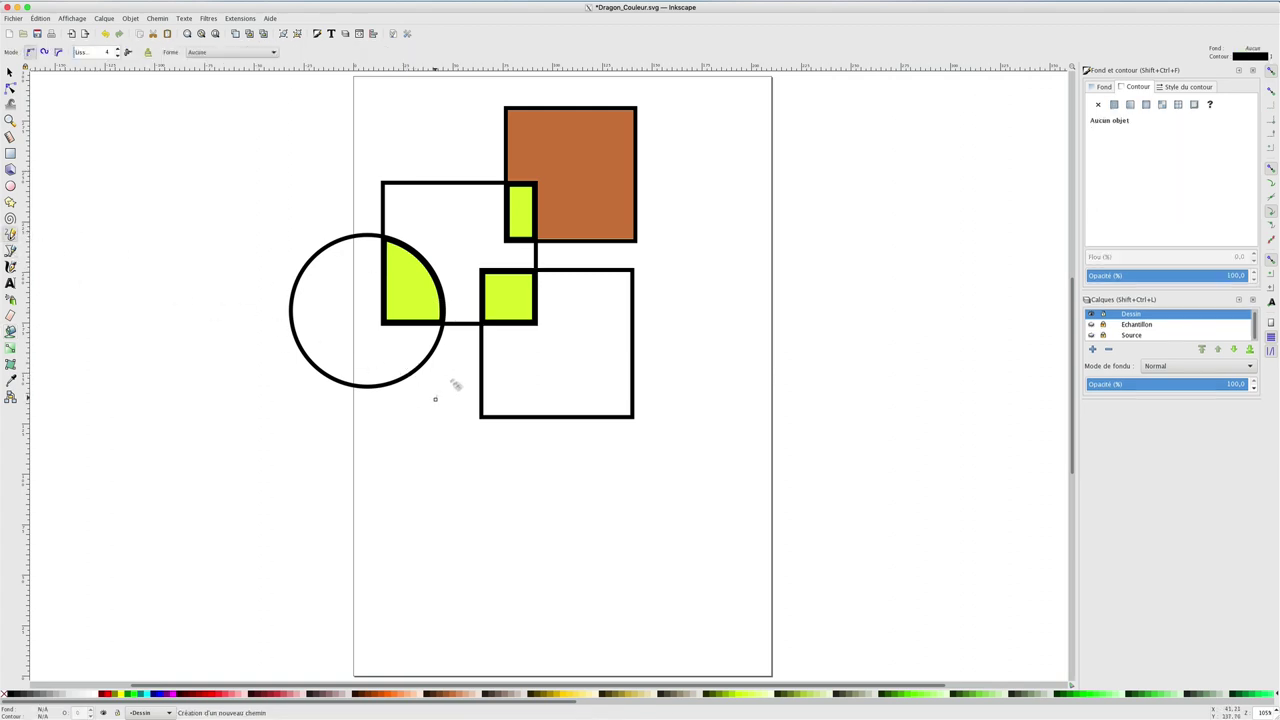
left_click_drag(452, 388, 680, 333)
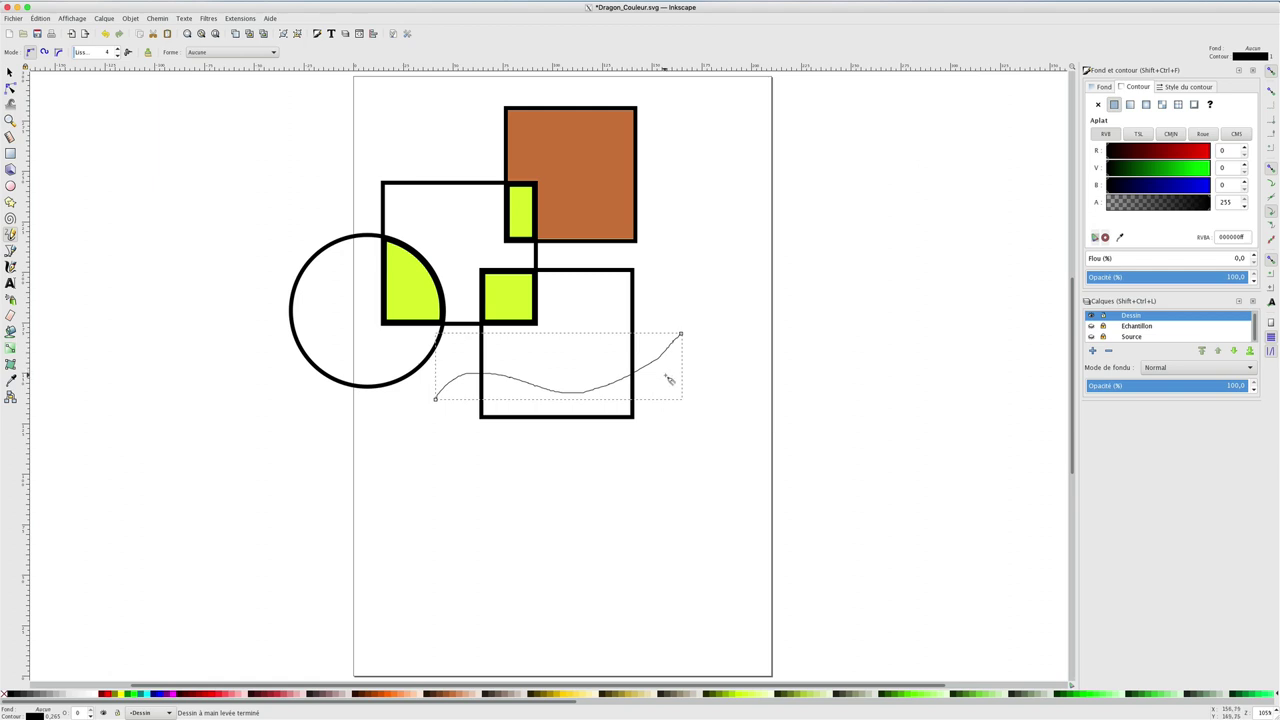
left_click(10, 73)
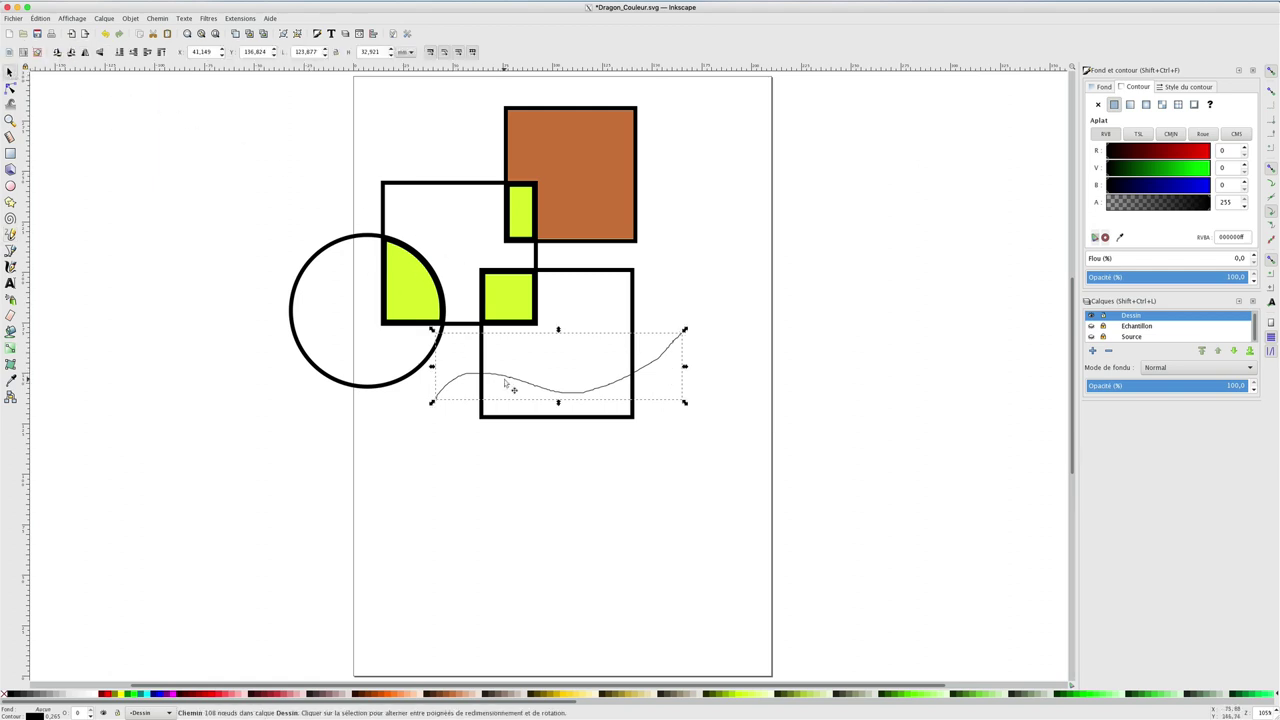
left_click(10, 88)
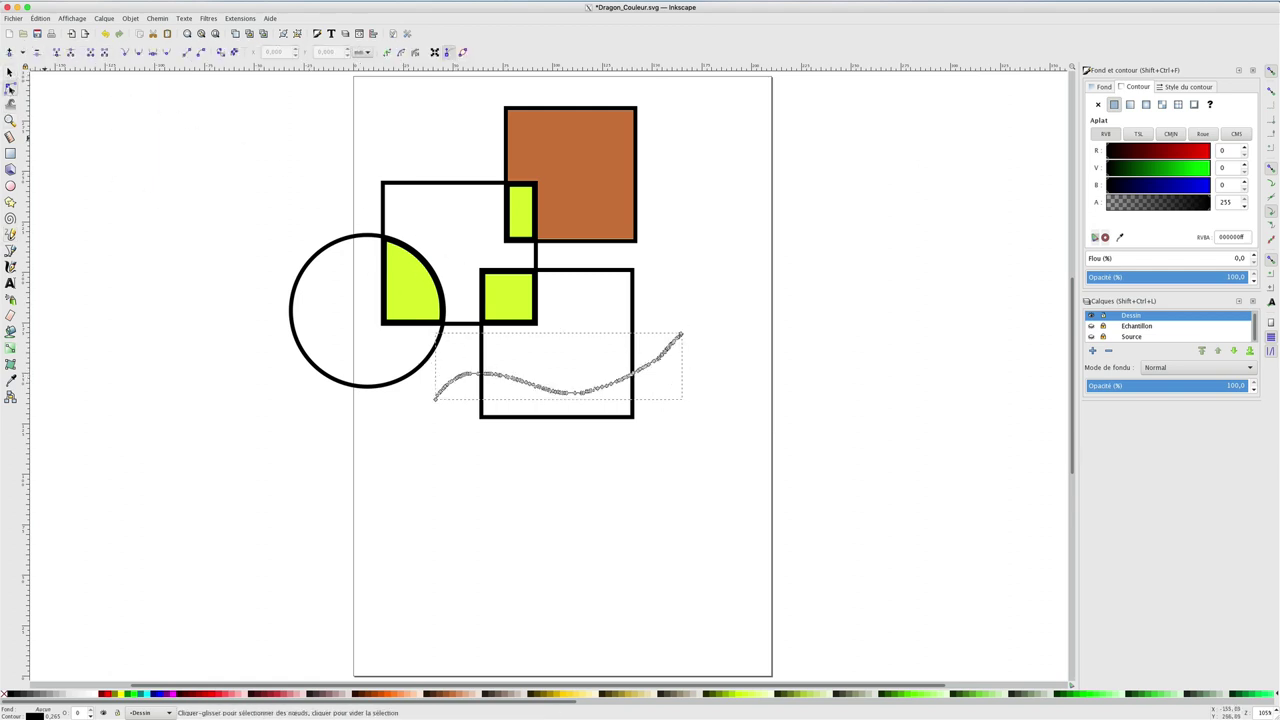
left_click(157, 18)
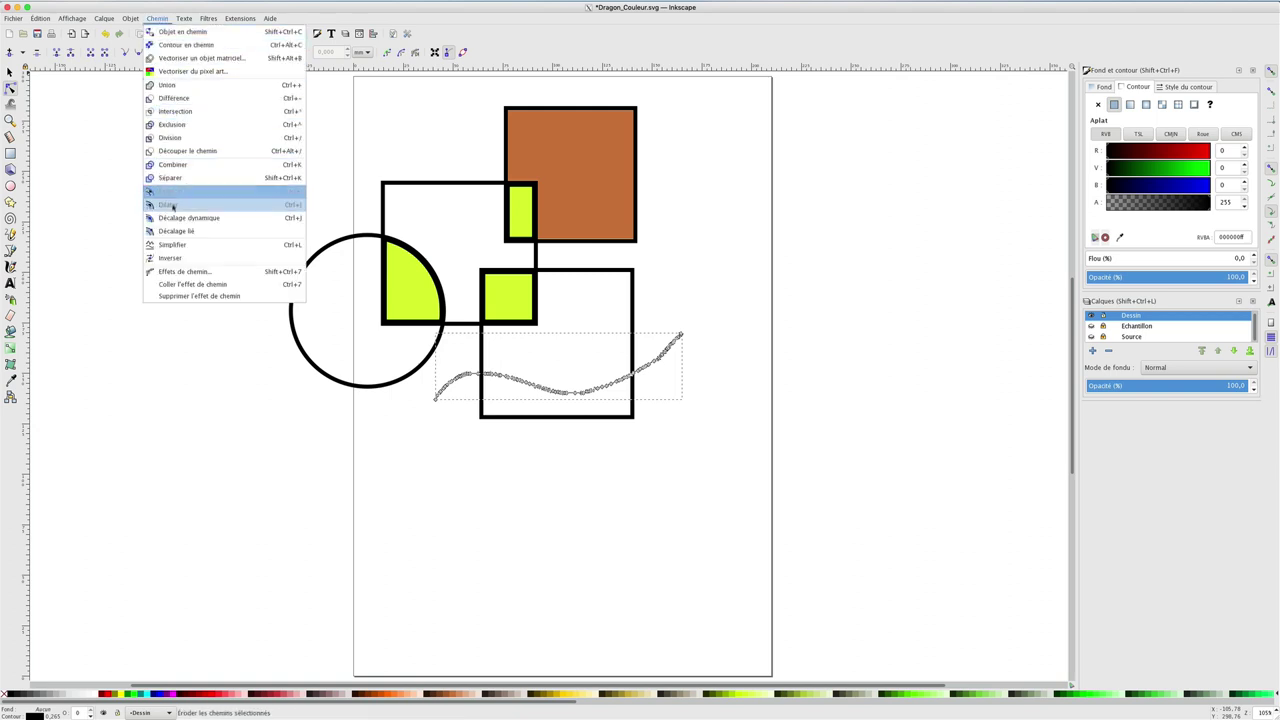
left_click(175, 245)
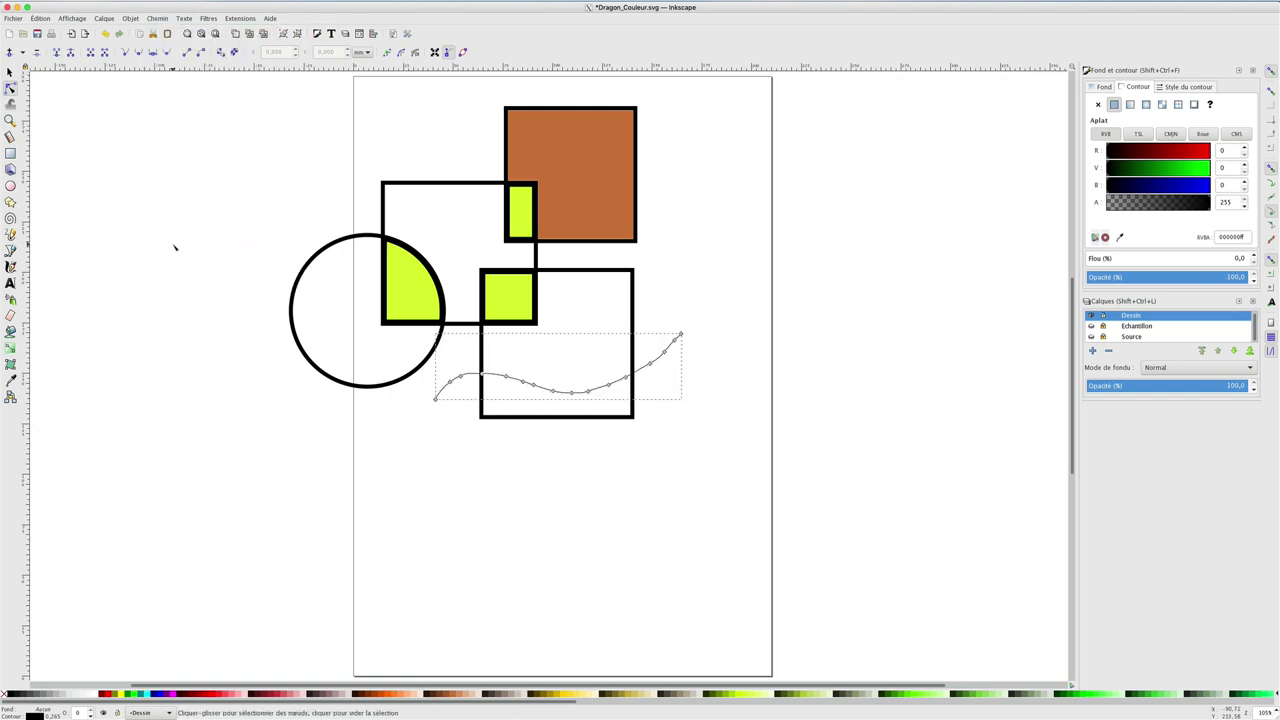
Step: Simplify the wavy line further, give it a 2 mm stroke width, and deselect it
left_click(157, 18)
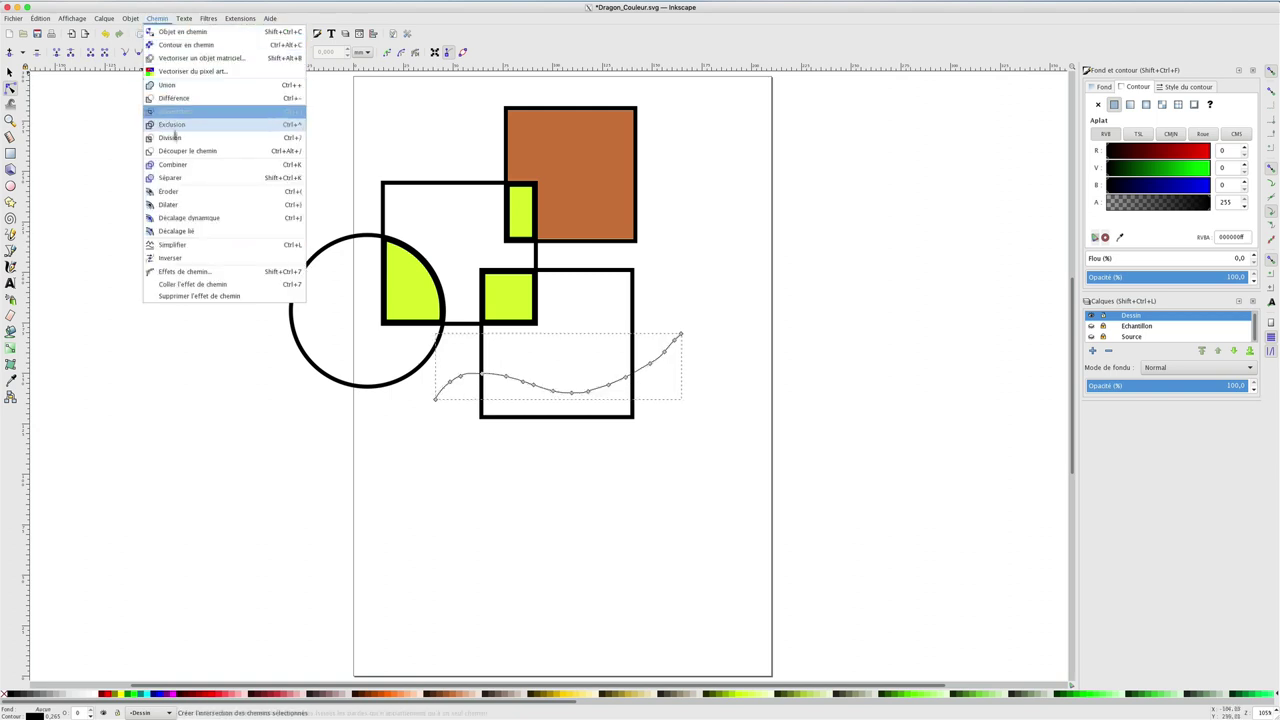
left_click(182, 243)
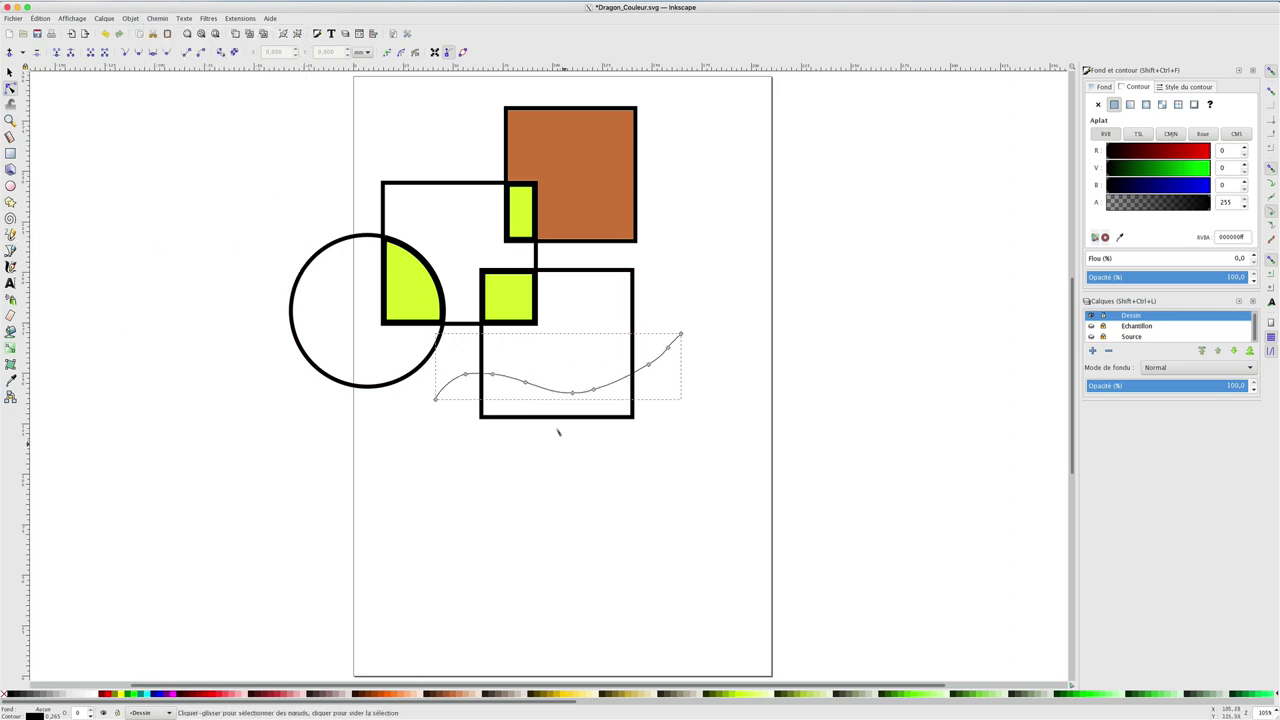
left_click(1177, 88)
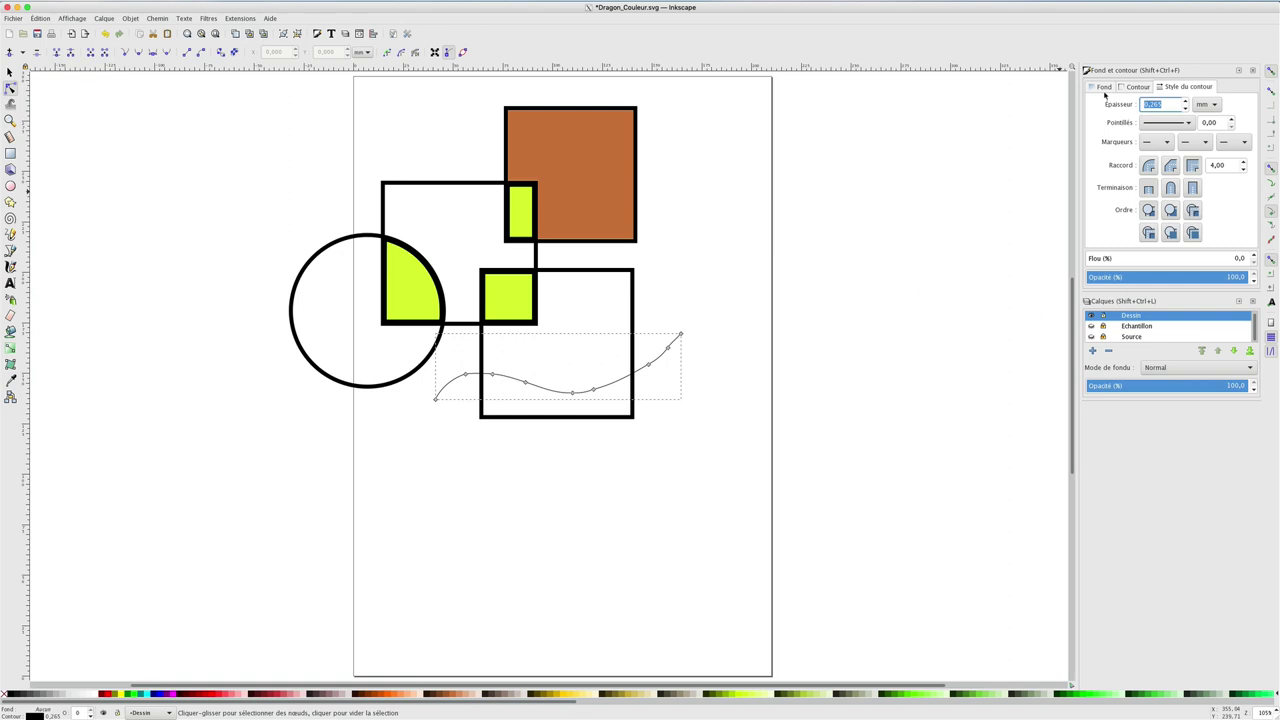
type("2")
key("Return")
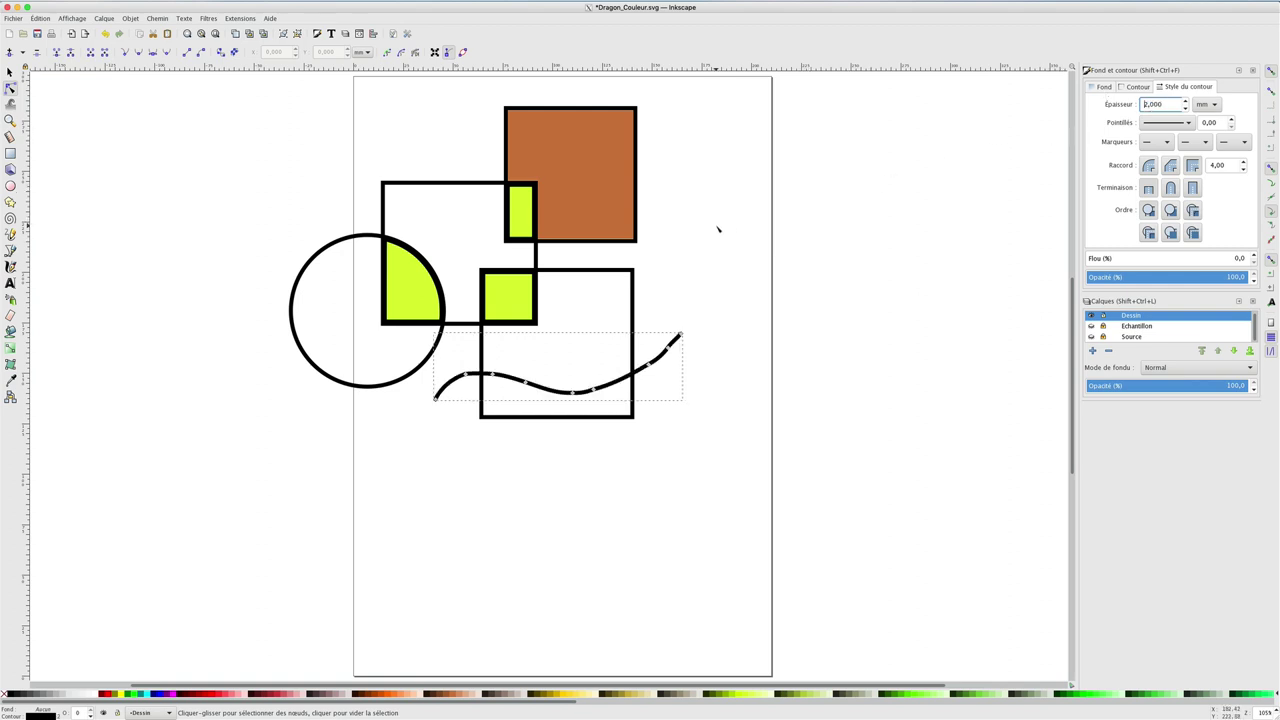
left_click(690, 269)
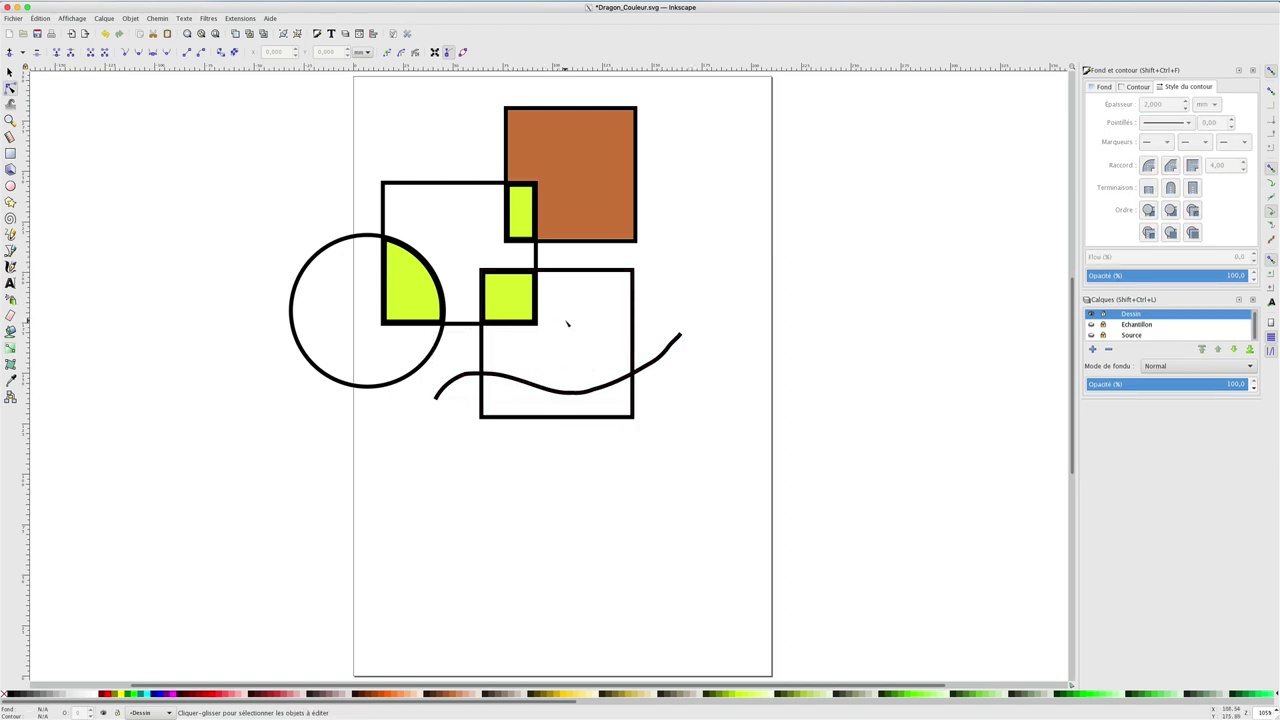
left_click(10, 331)
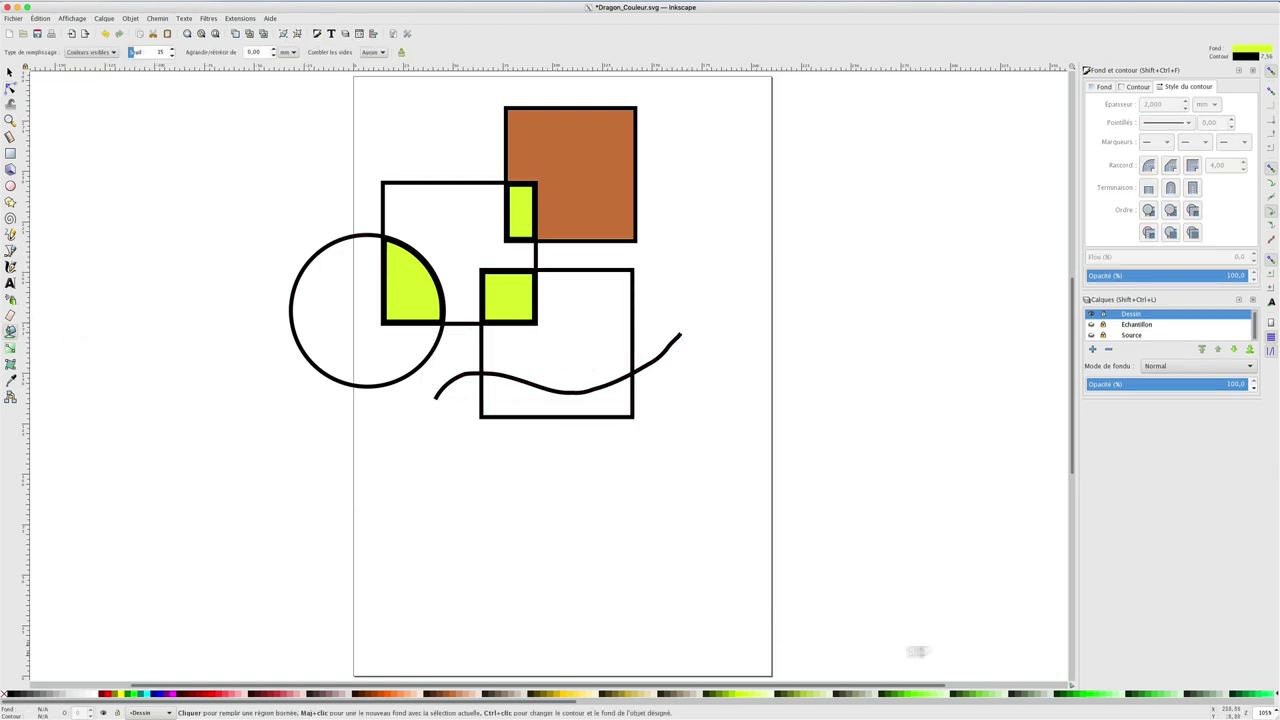
Step: Pick cyan from the palette and bucket-fill the area below the wavy line
left_click_drag(406, 694, 803, 716)
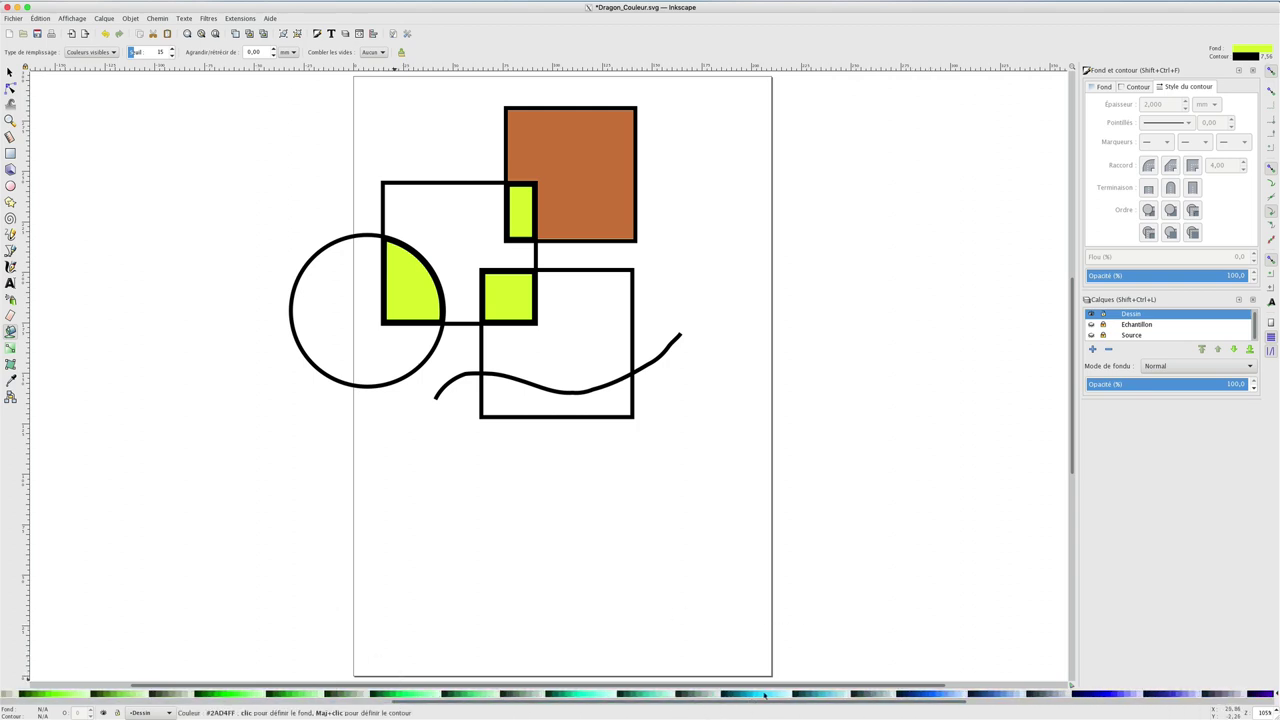
left_click(608, 694)
left_click(555, 397)
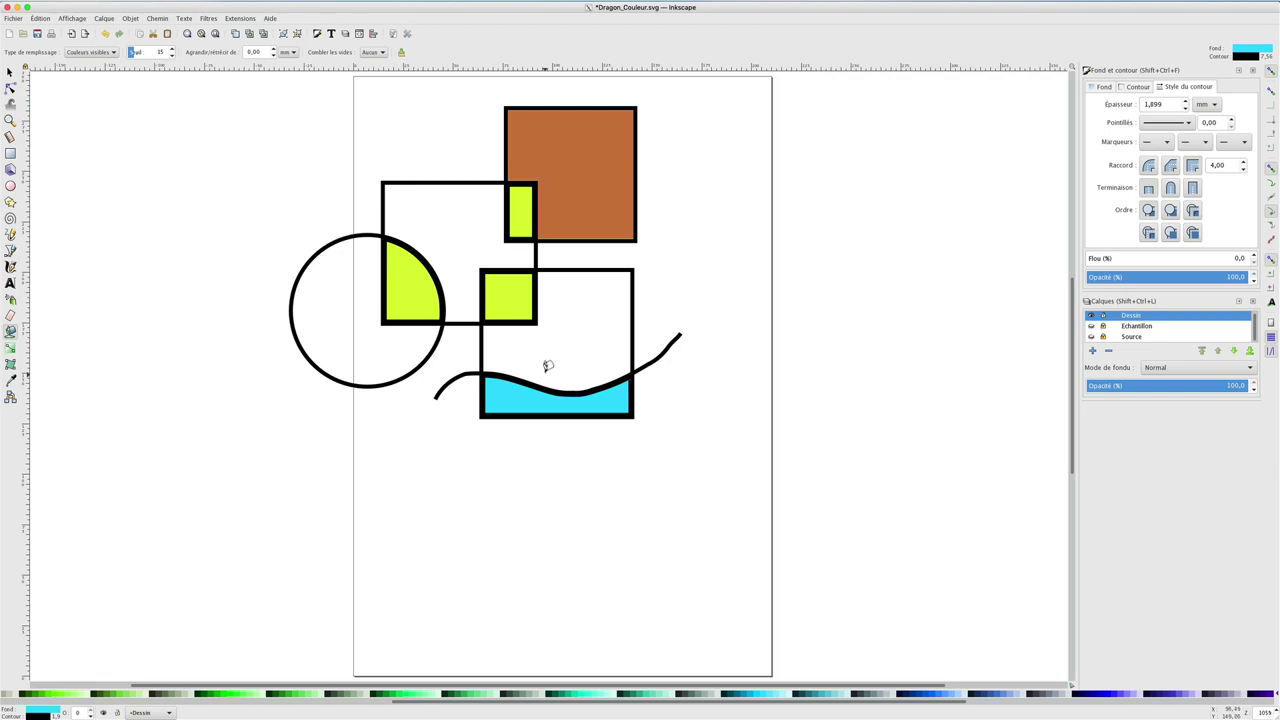
left_click(10, 73)
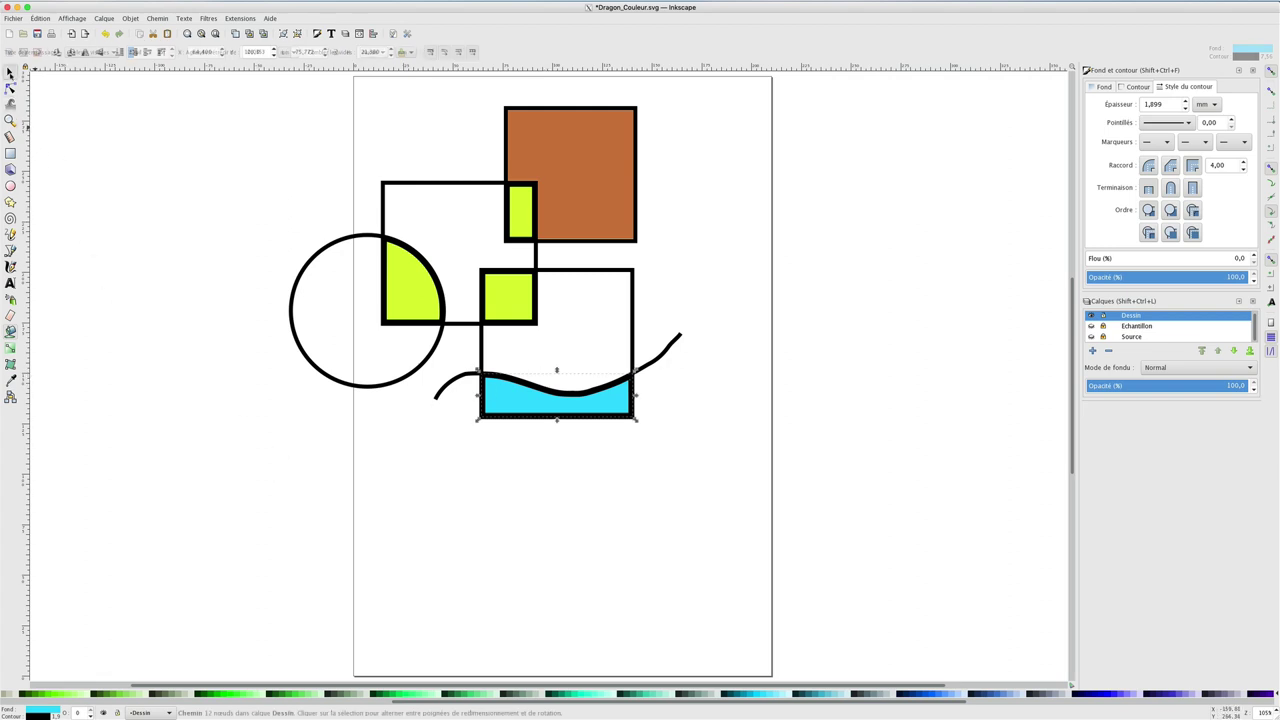
left_click(633, 285)
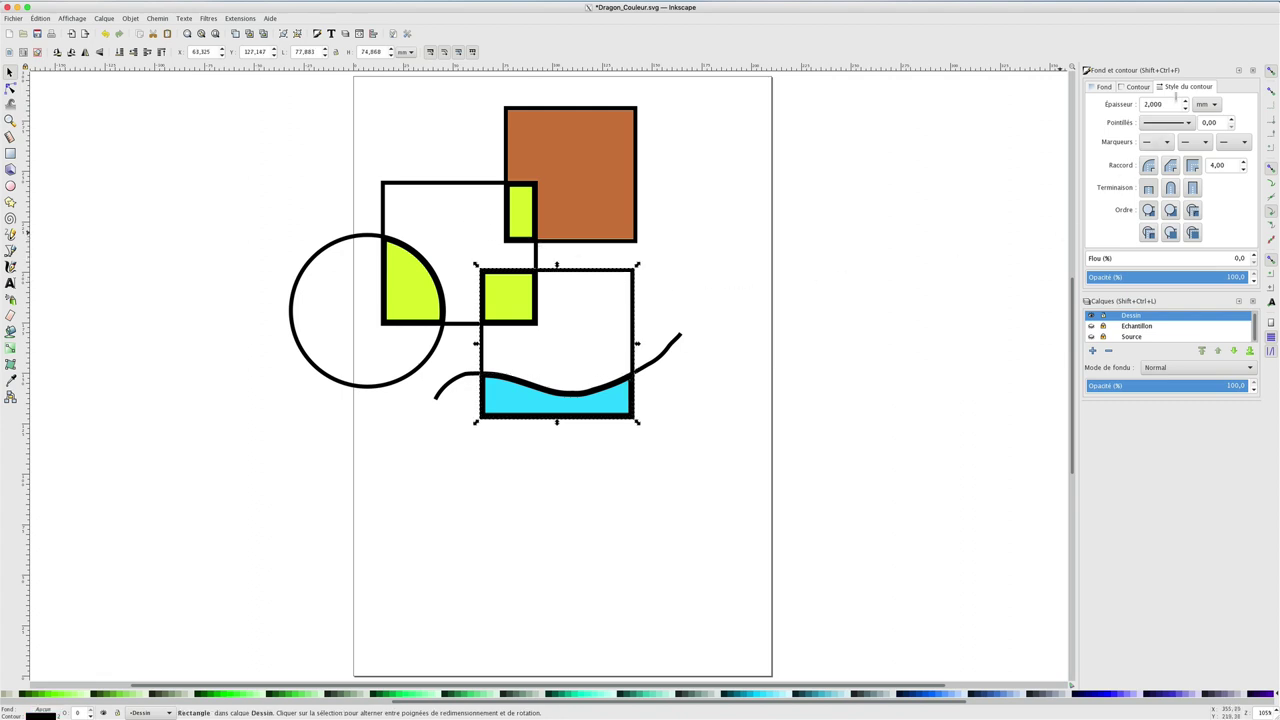
left_click(1105, 88)
left_click(1114, 104)
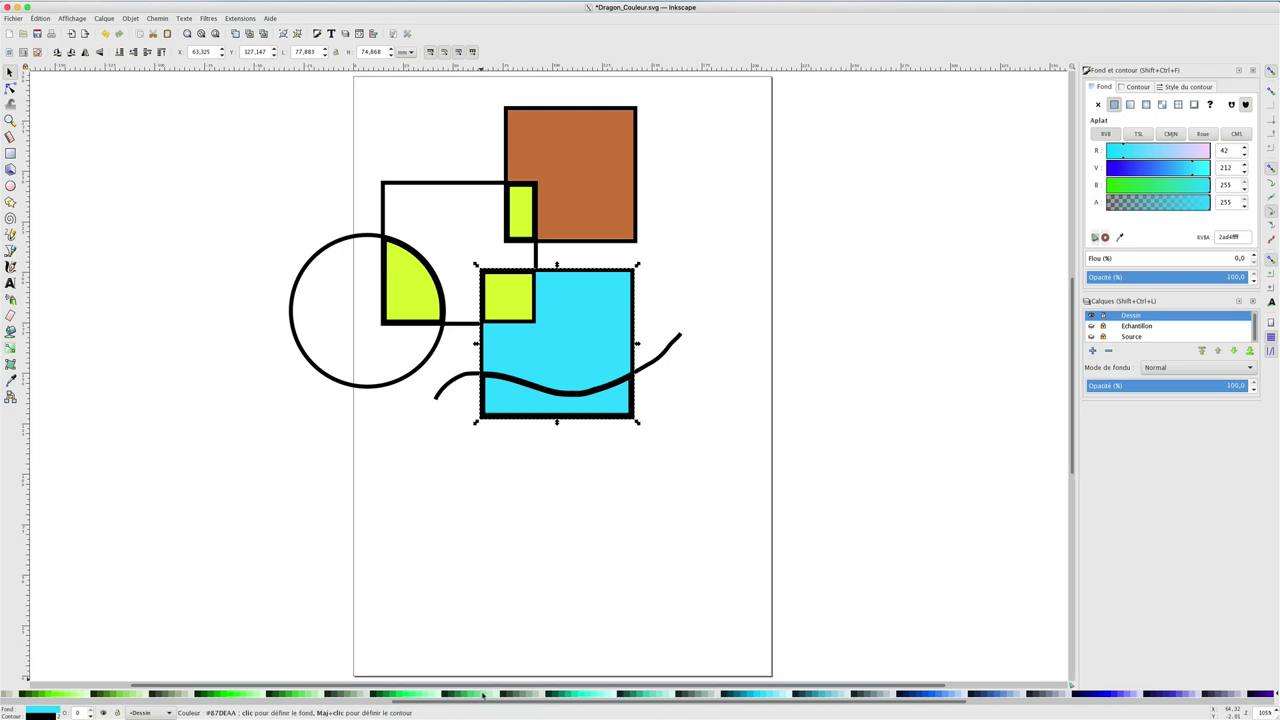
left_click_drag(560, 692, 609, 387)
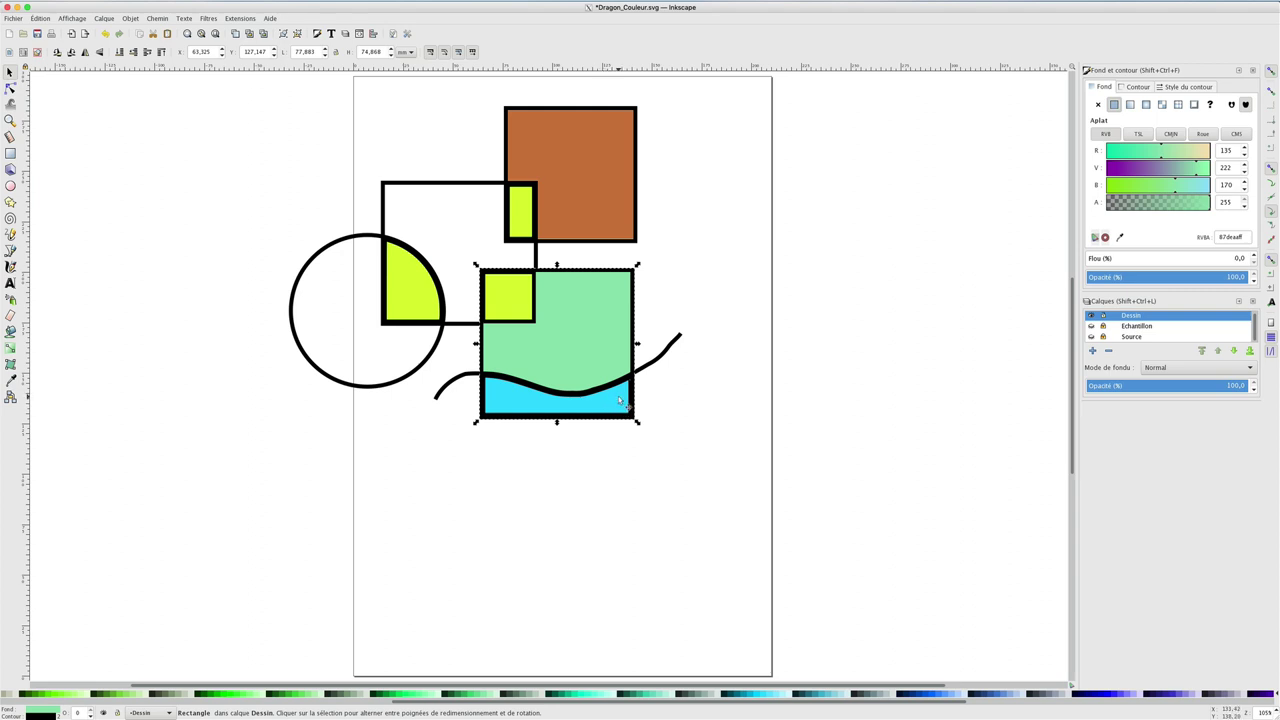
left_click_drag(613, 401, 667, 471)
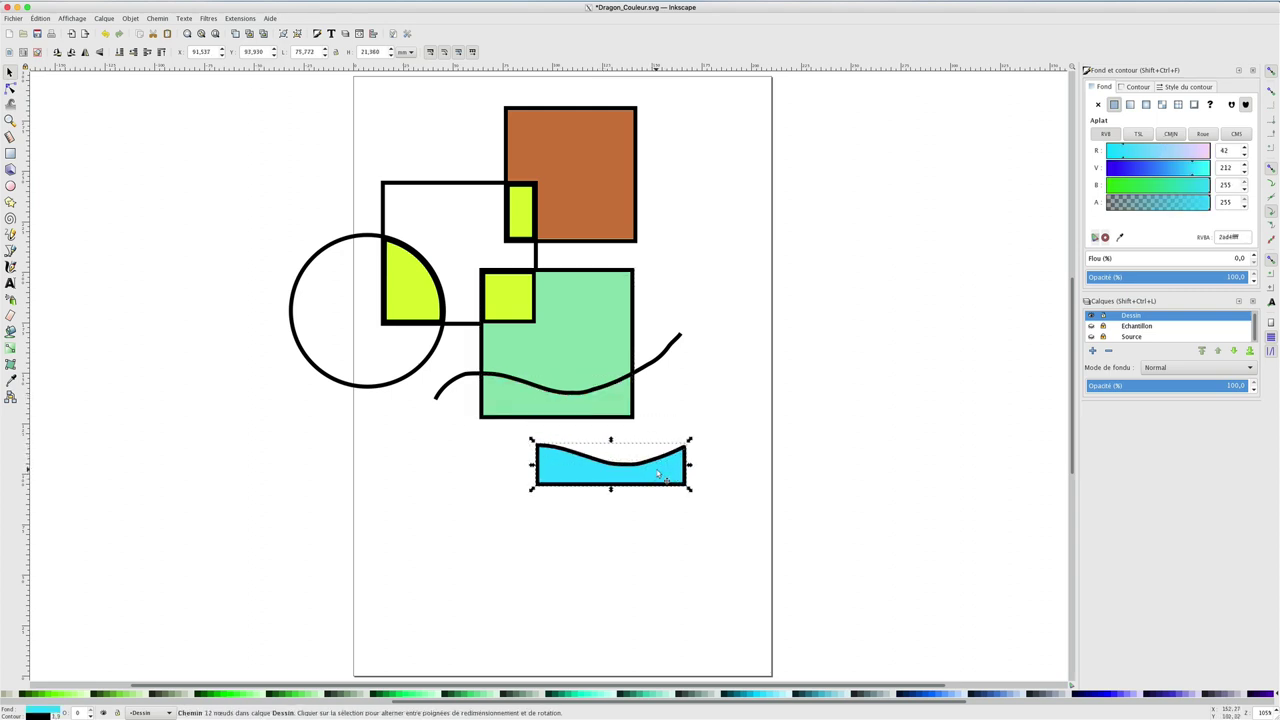
key("ctrl+z")
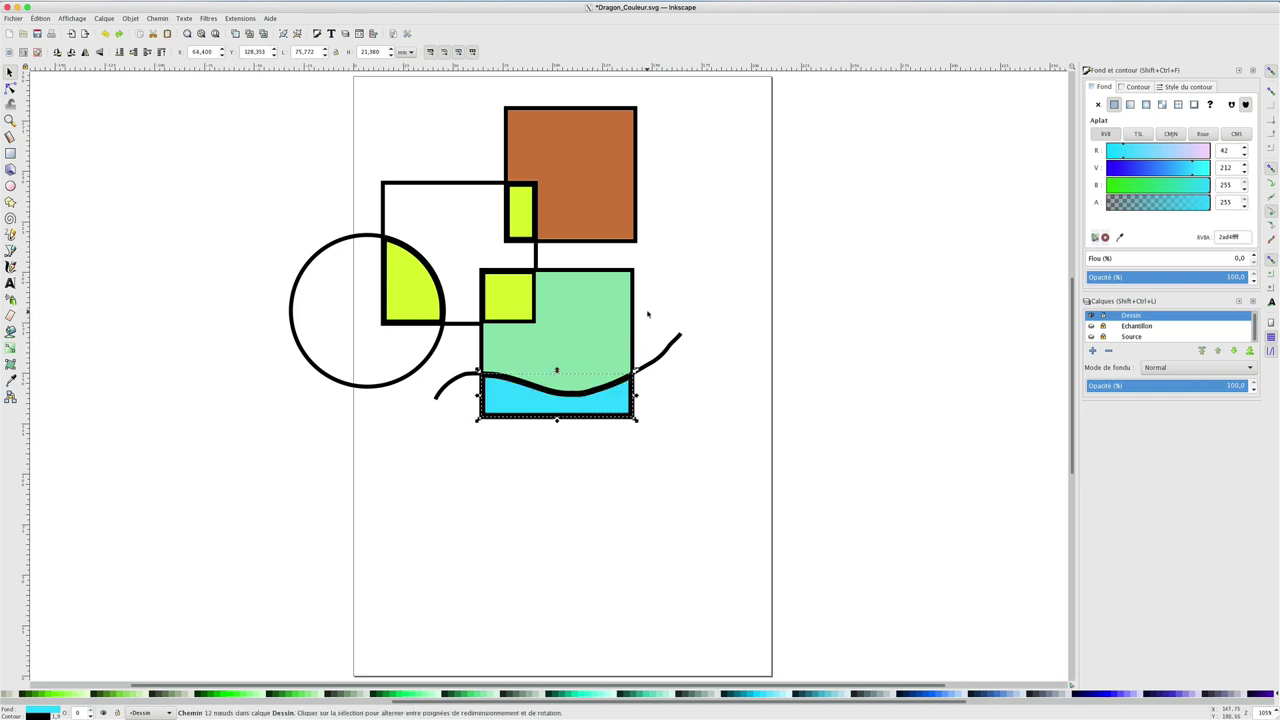
left_click(647, 314)
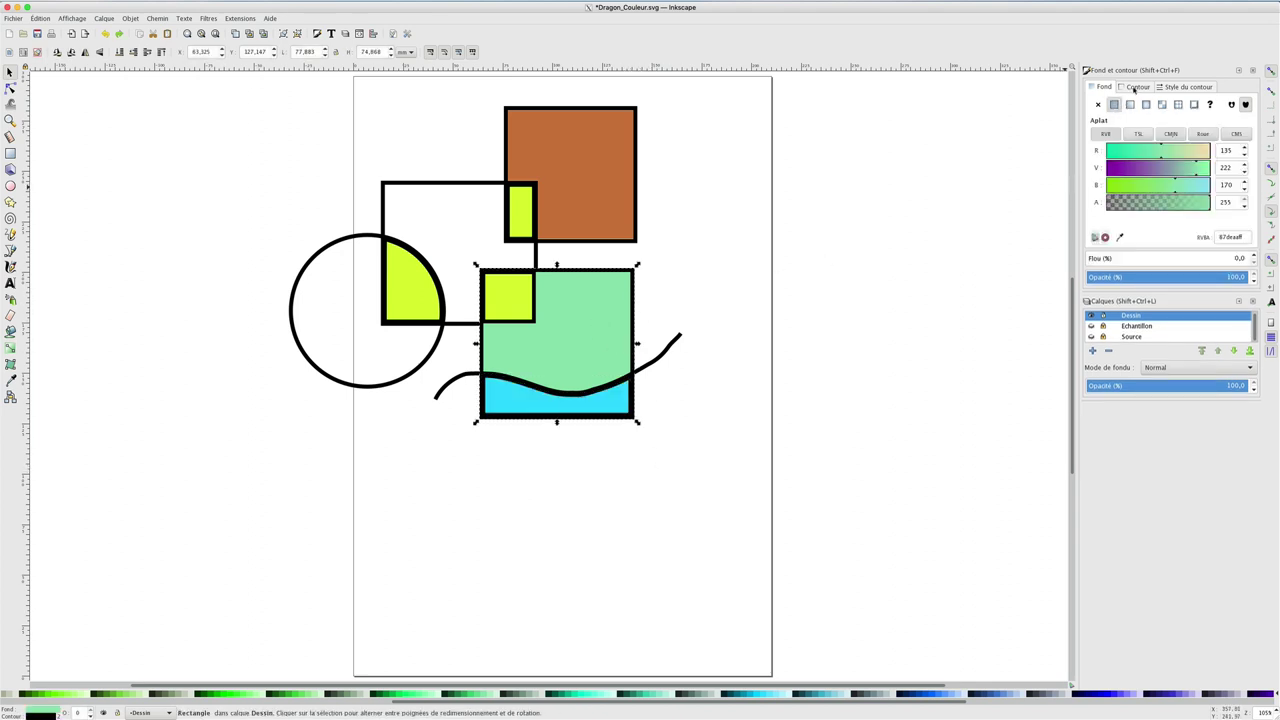
left_click(1135, 88)
left_click(1102, 87)
left_click(1098, 104)
left_click(725, 259)
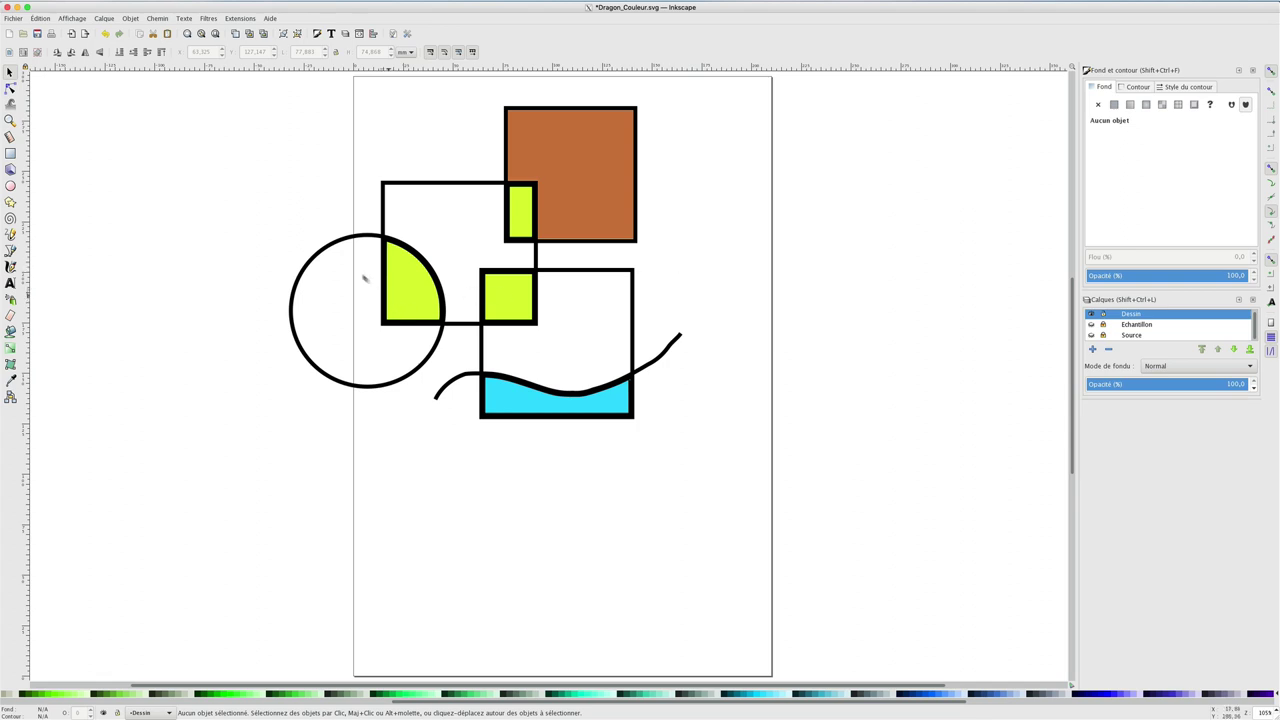
Step: Give the circle a purple d42aff fill, then remove it so the circle stays unfilled
left_click(328, 255)
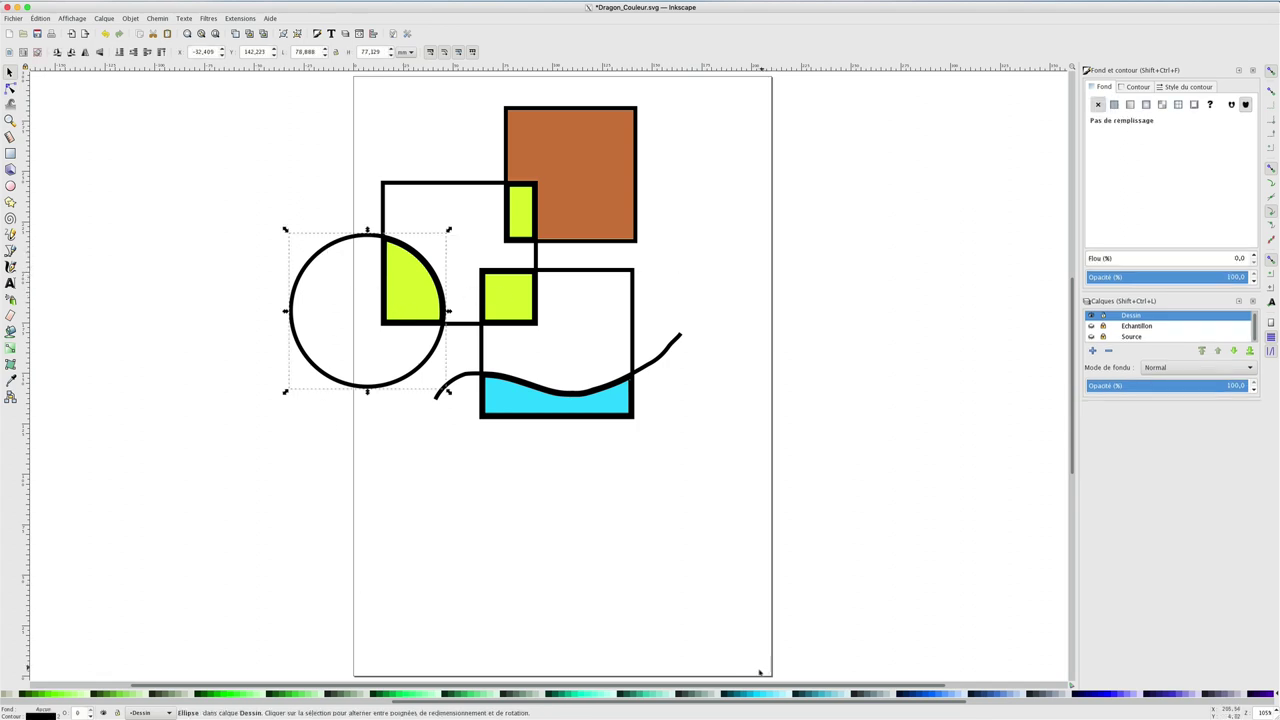
left_click_drag(760, 703, 1016, 703)
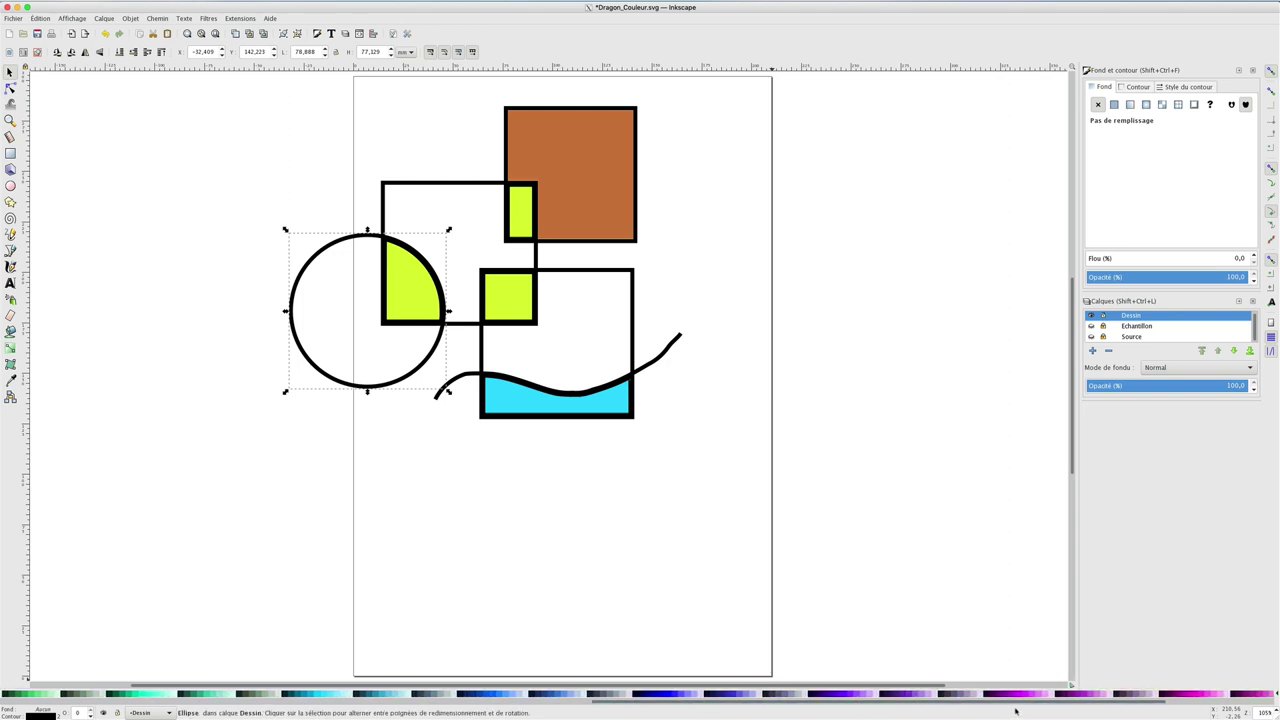
left_click(1018, 693)
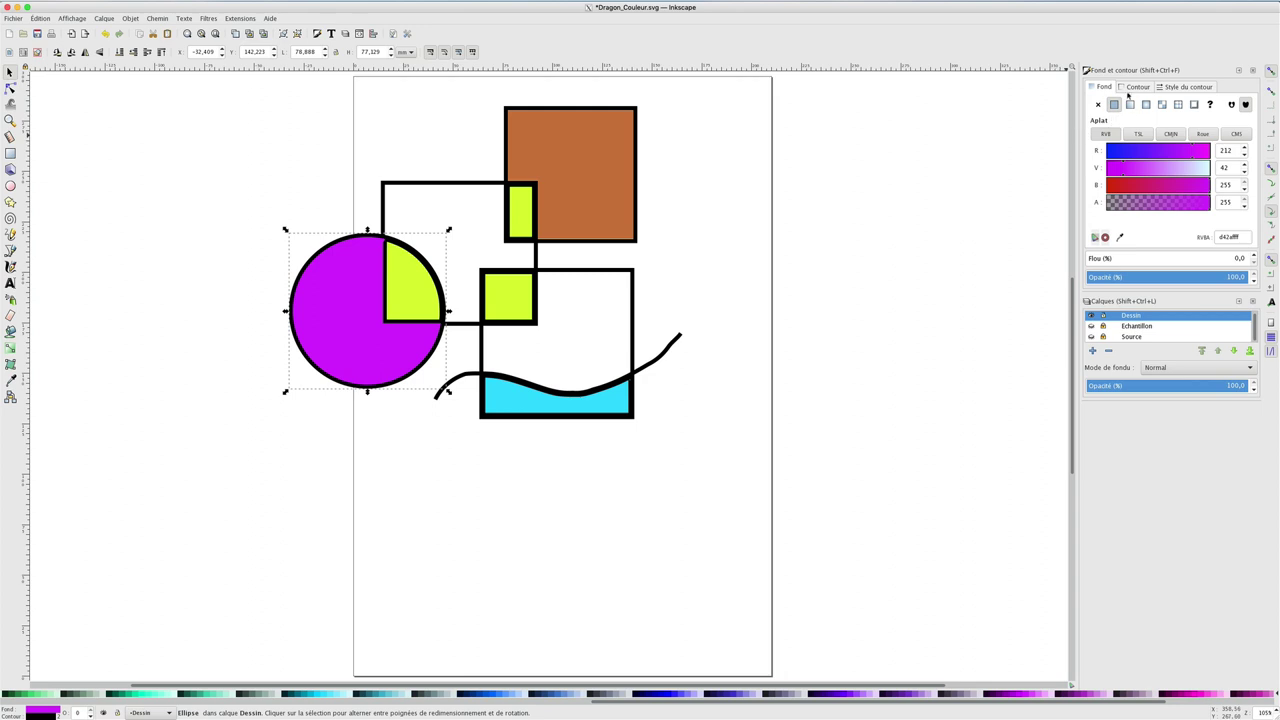
left_click(1098, 104)
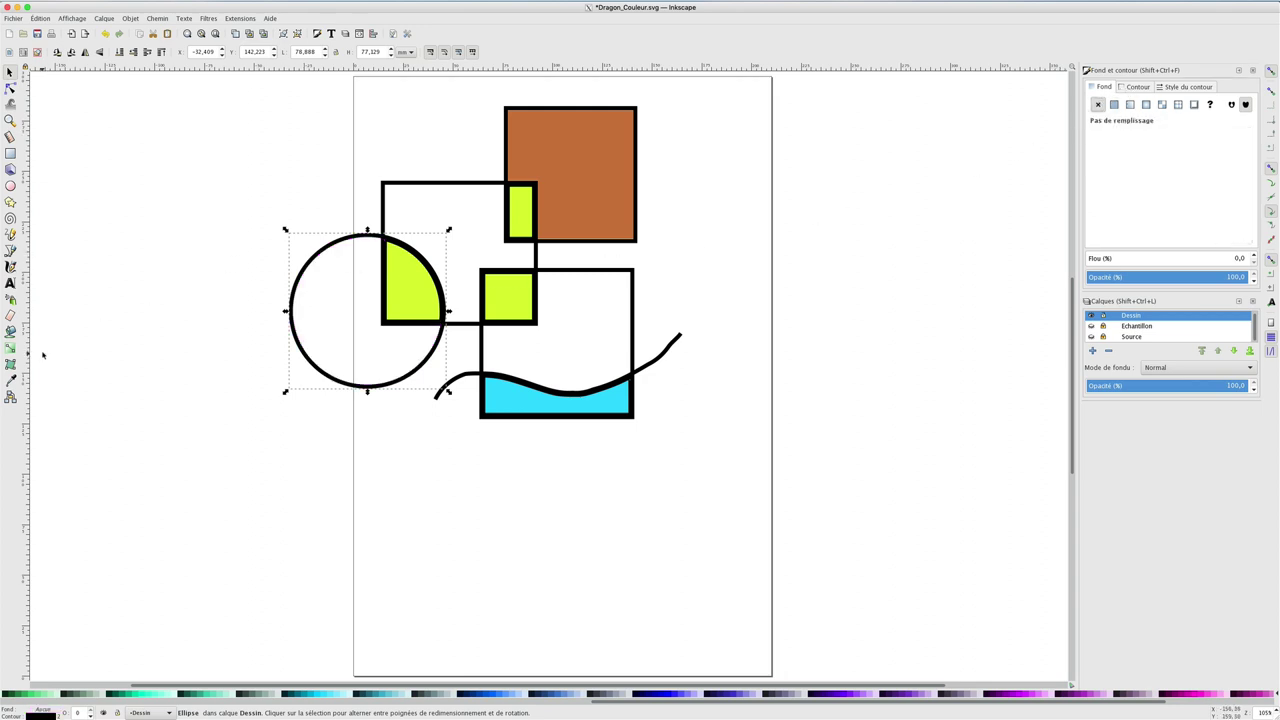
left_click(10, 331)
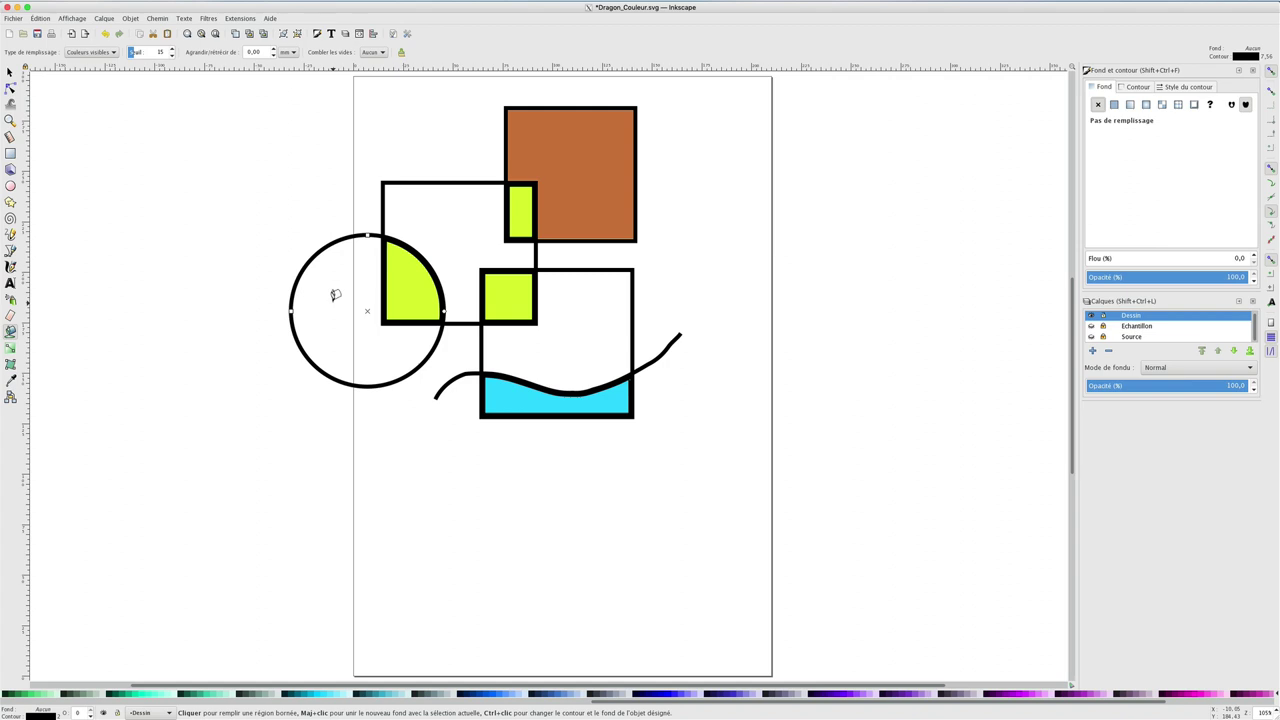
Step: Bucket-fill the circle's left area in pink e580ff and refill it with a grow amount of 3
left_click(335, 295)
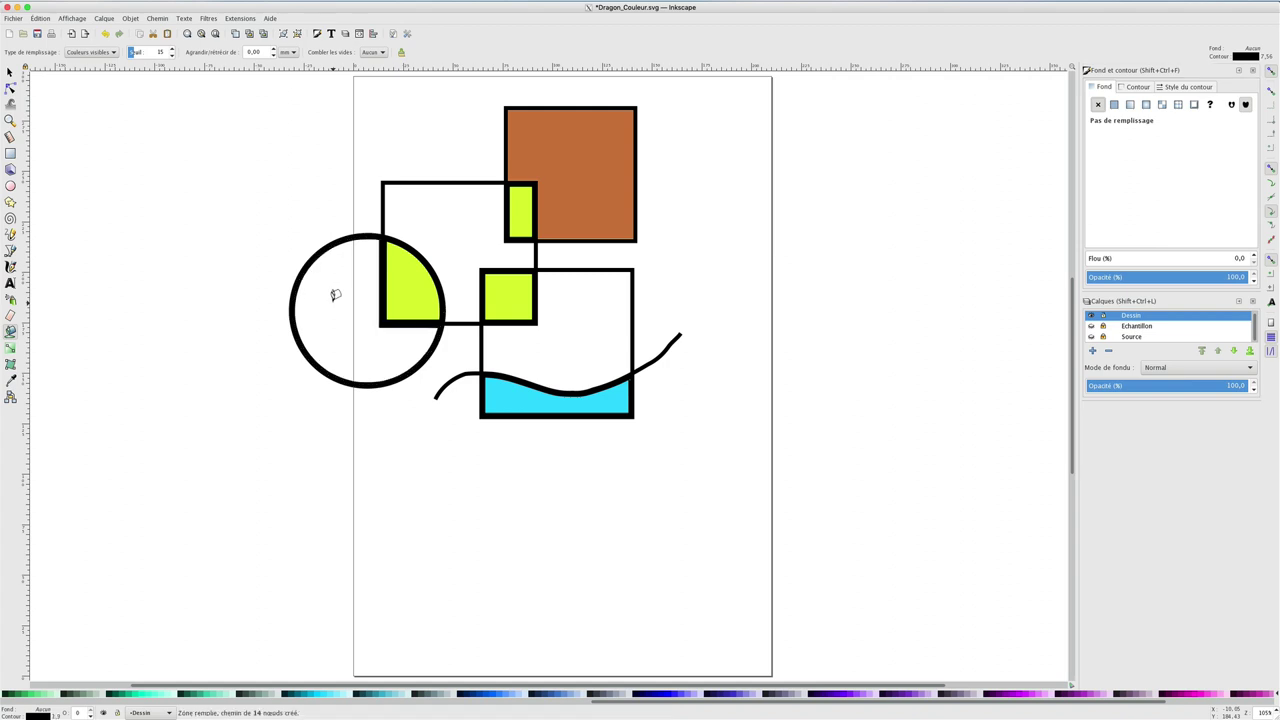
left_click(358, 258)
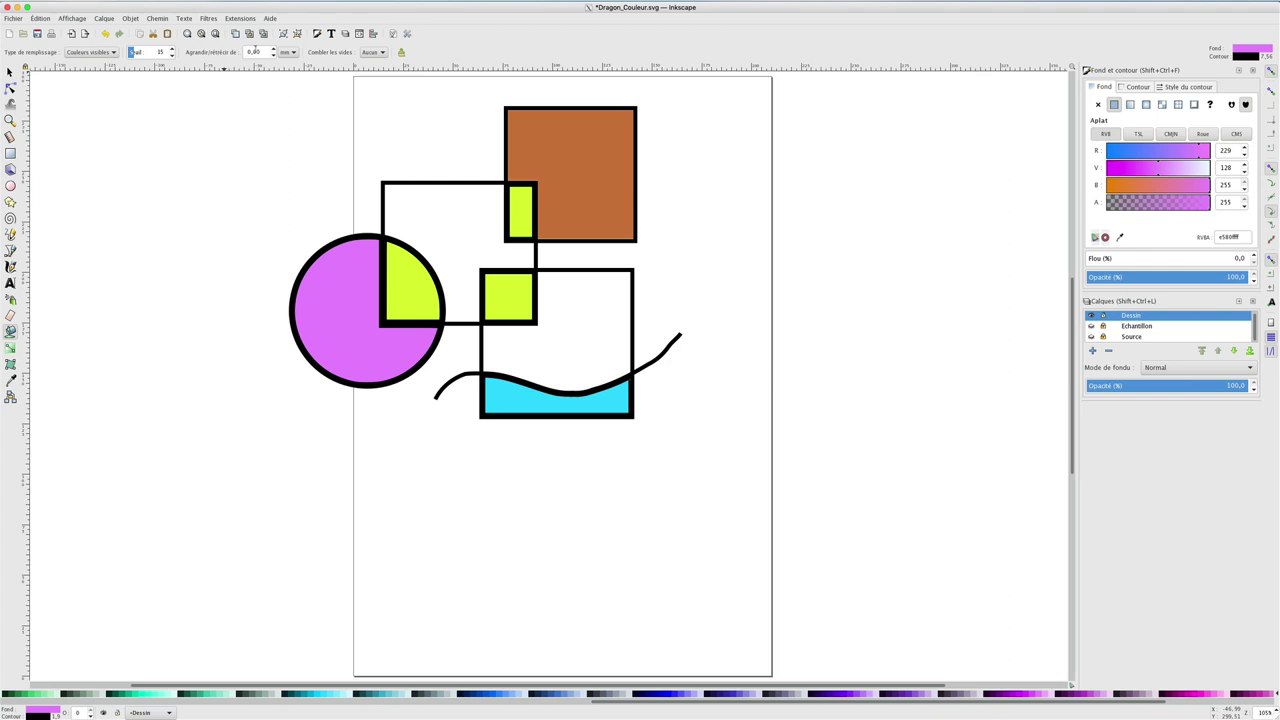
double_click(263, 51)
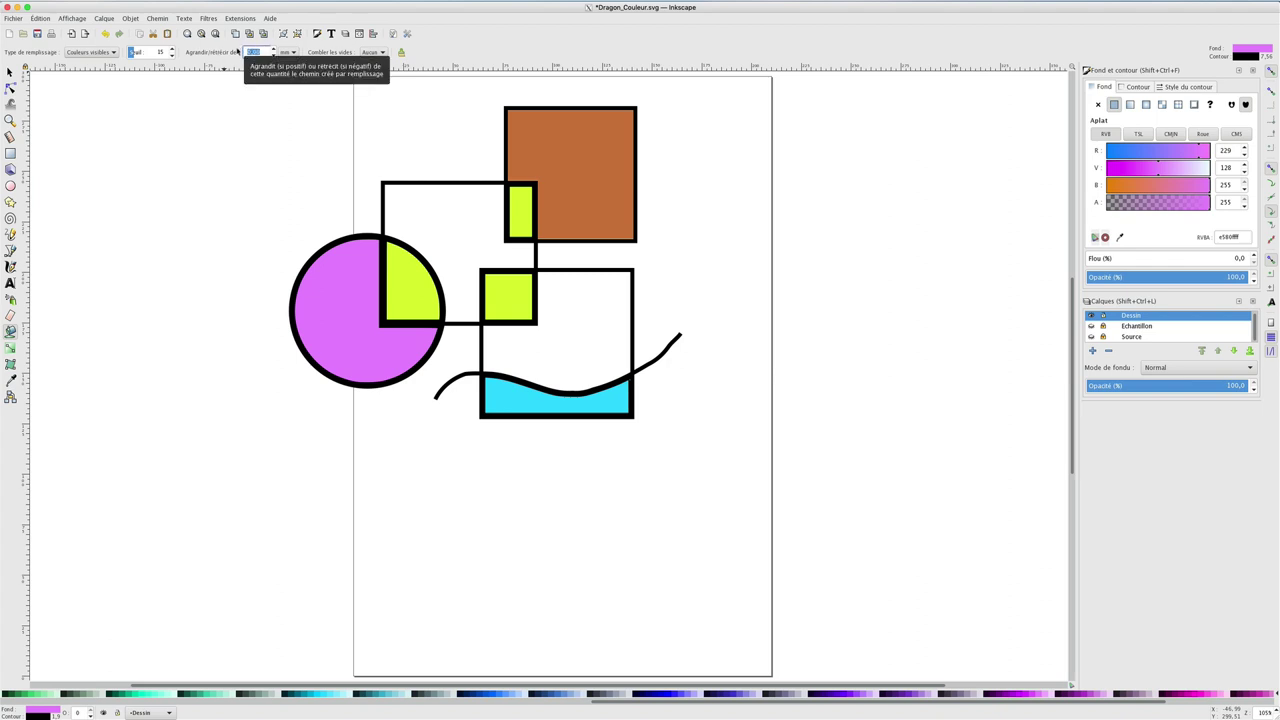
type("8")
key("Return")
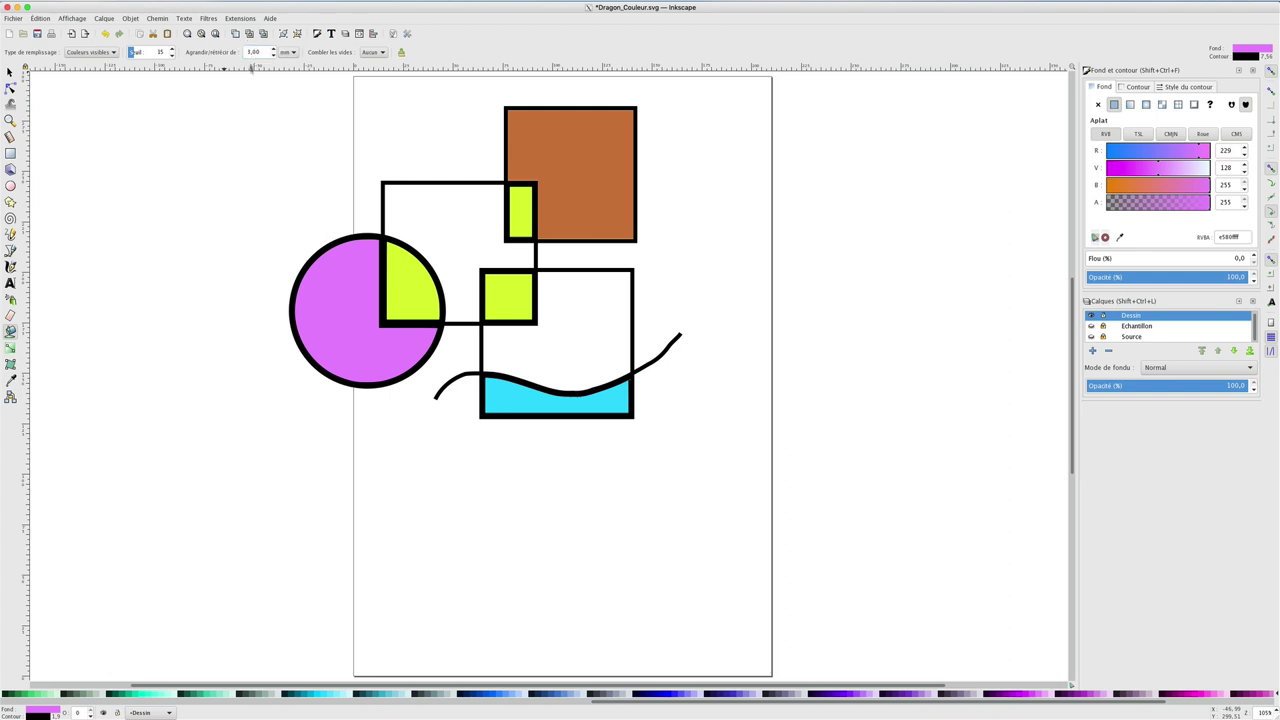
left_click(340, 254)
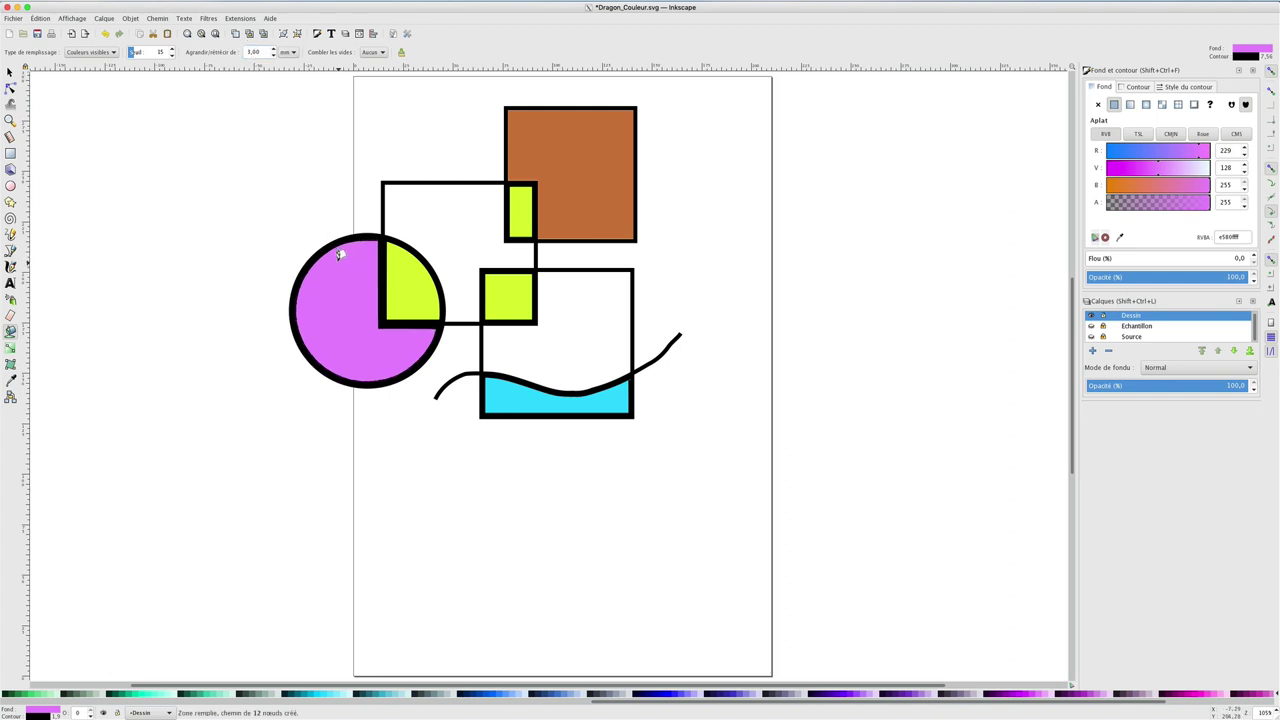
left_click(340, 254)
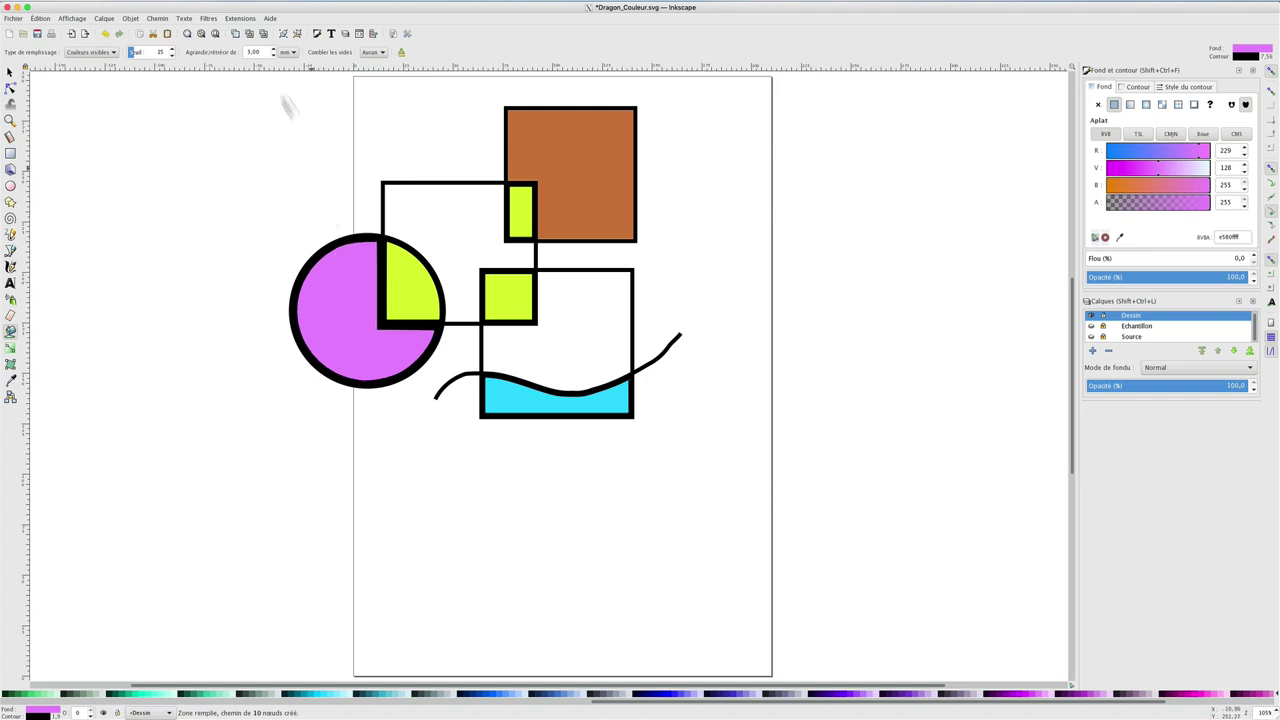
Step: Set grow/shrink to 10 mm and refill the circle's left area several times
triple_click(255, 52)
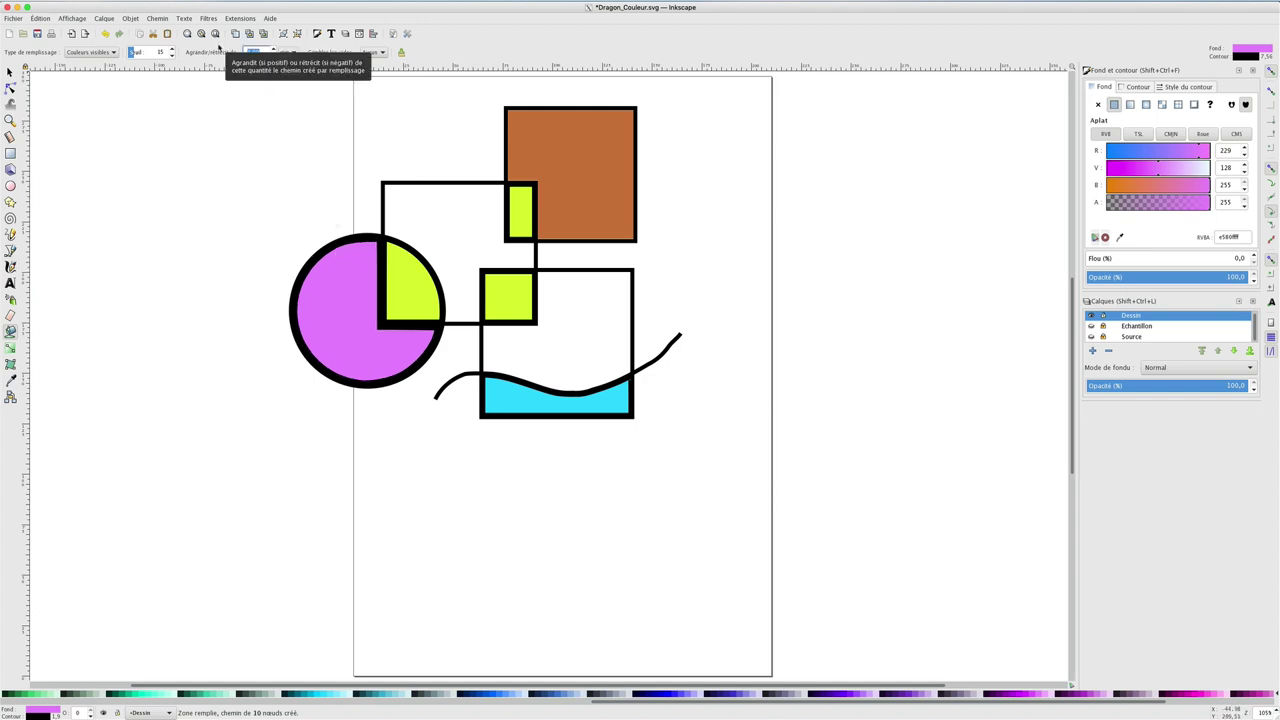
type("10")
key("Return")
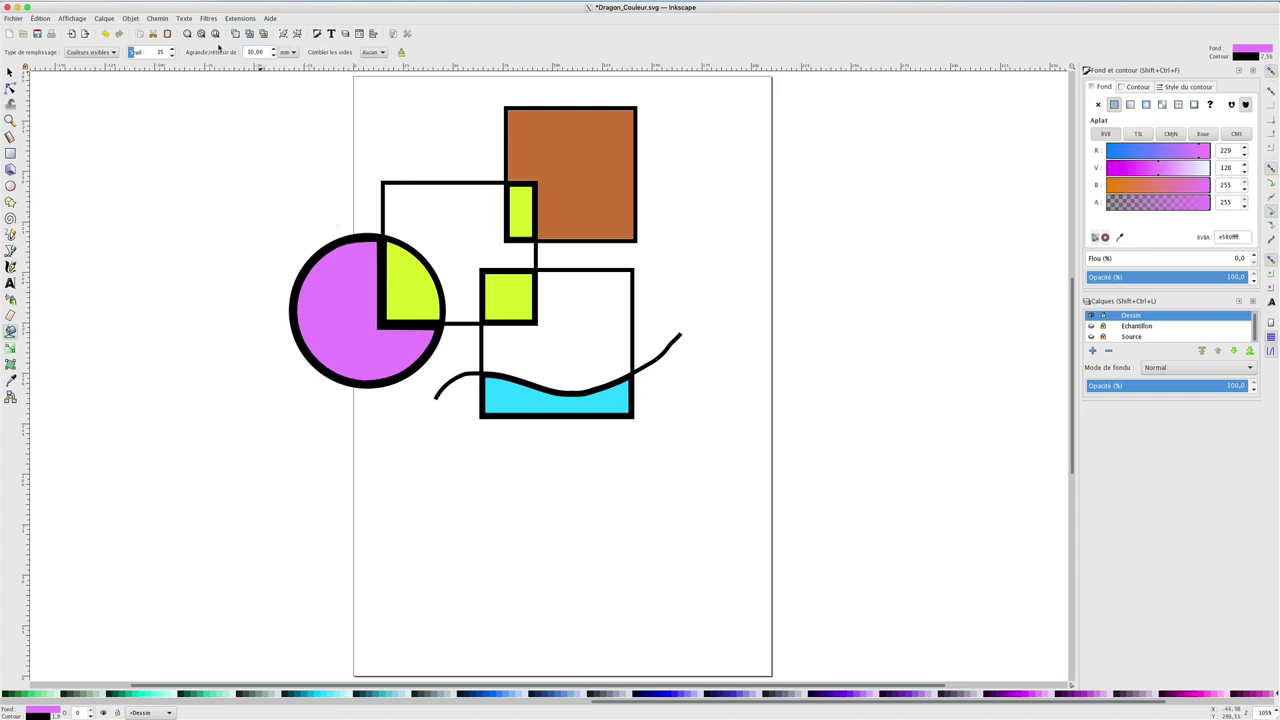
left_click(338, 267)
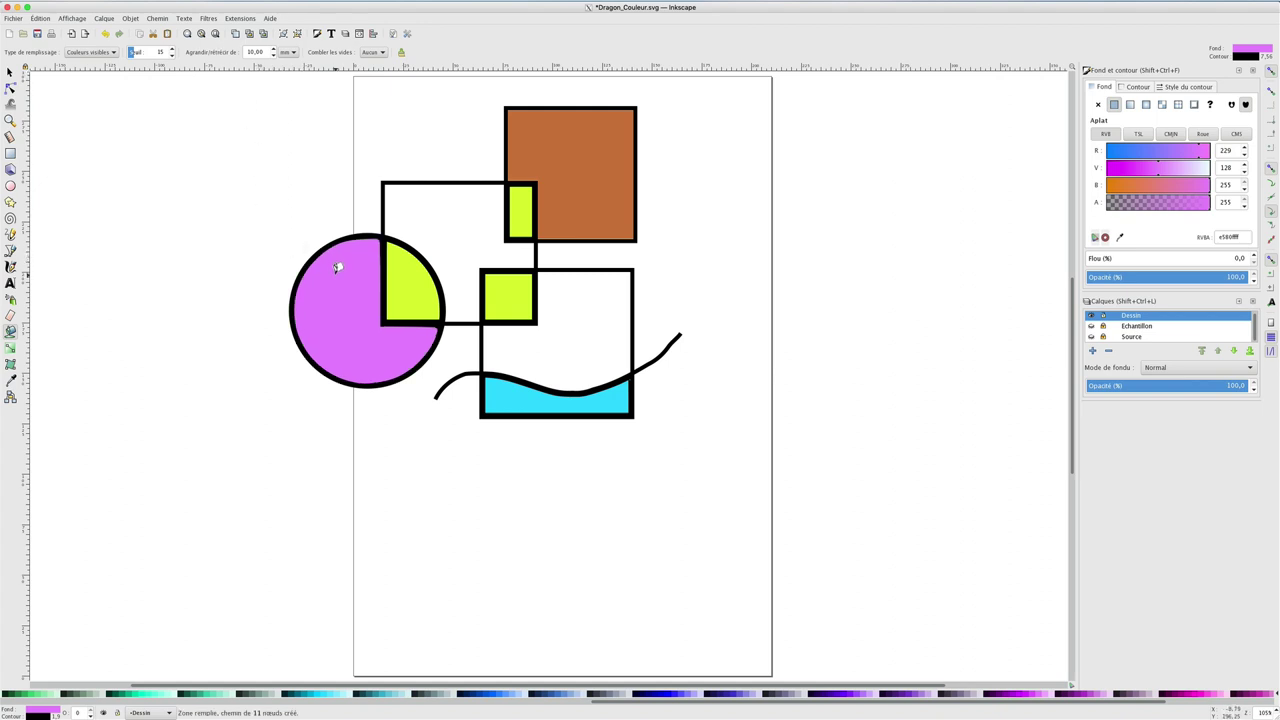
left_click(338, 267)
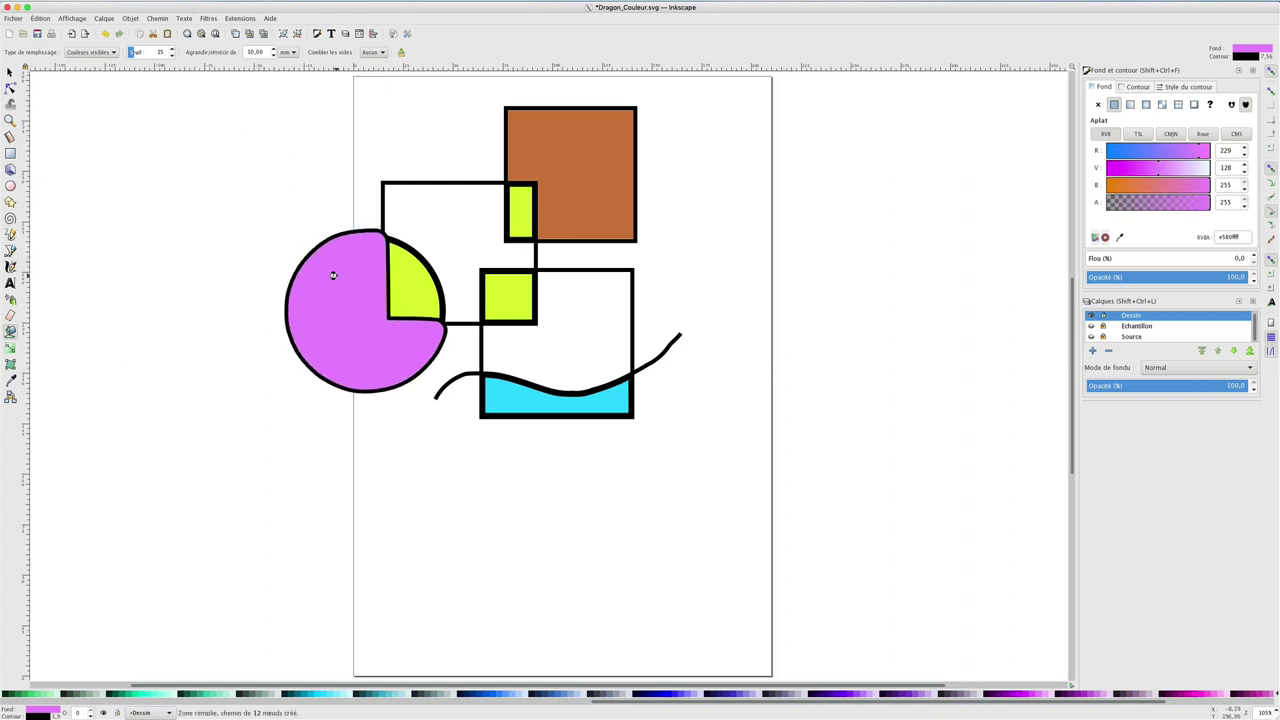
left_click(338, 267)
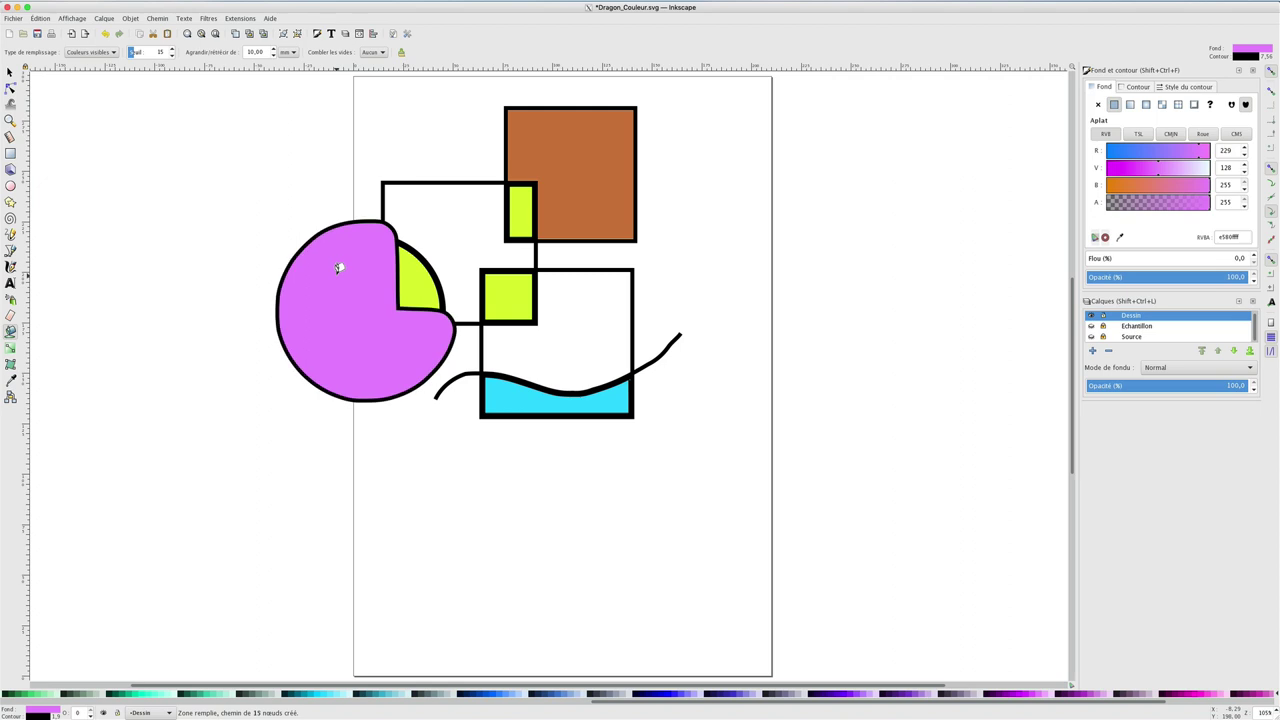
left_click(338, 267)
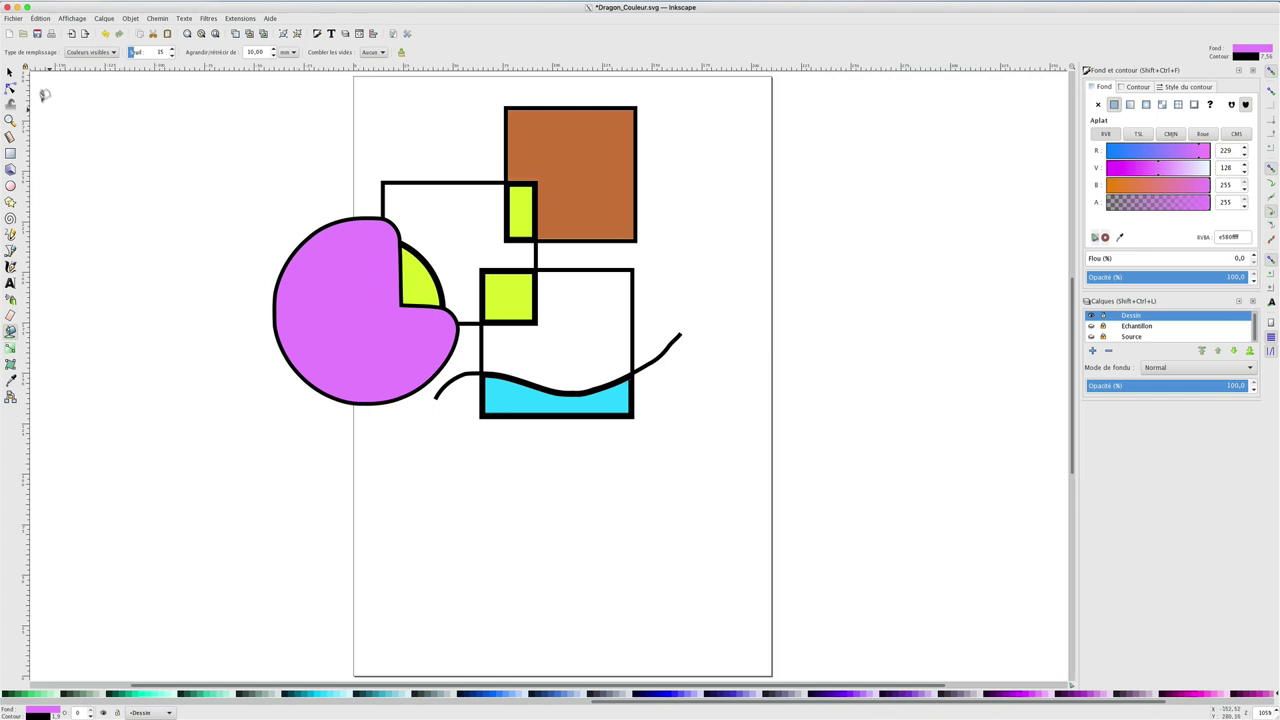
Step: Move the pink fill aside and undo the duplicated pink fills
left_click(10, 73)
mouse_move(337, 286)
left_mouse_down()
mouse_move(358, 445)
mouse_move(446, 366)
mouse_move(390, 316)
left_mouse_up()
key("space")
key("space")
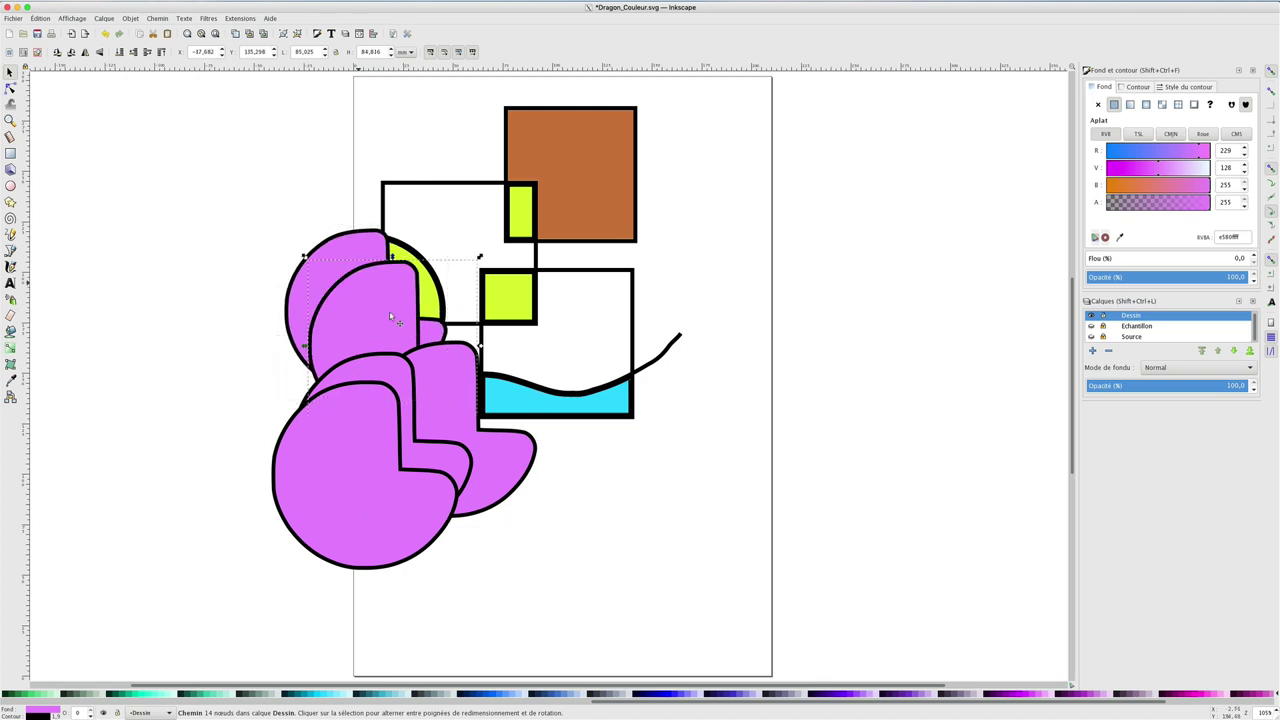
key("ctrl+z")
key("ctrl+z")
key("ctrl+z")
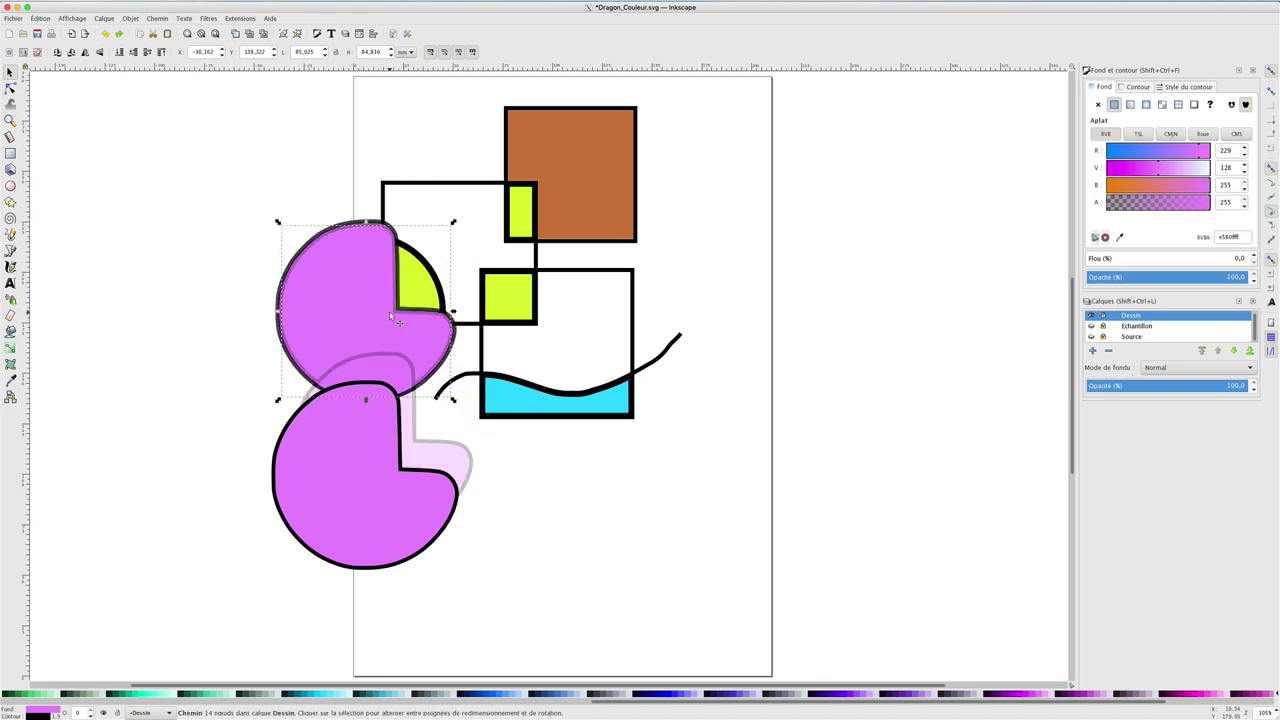
key("ctrl+z")
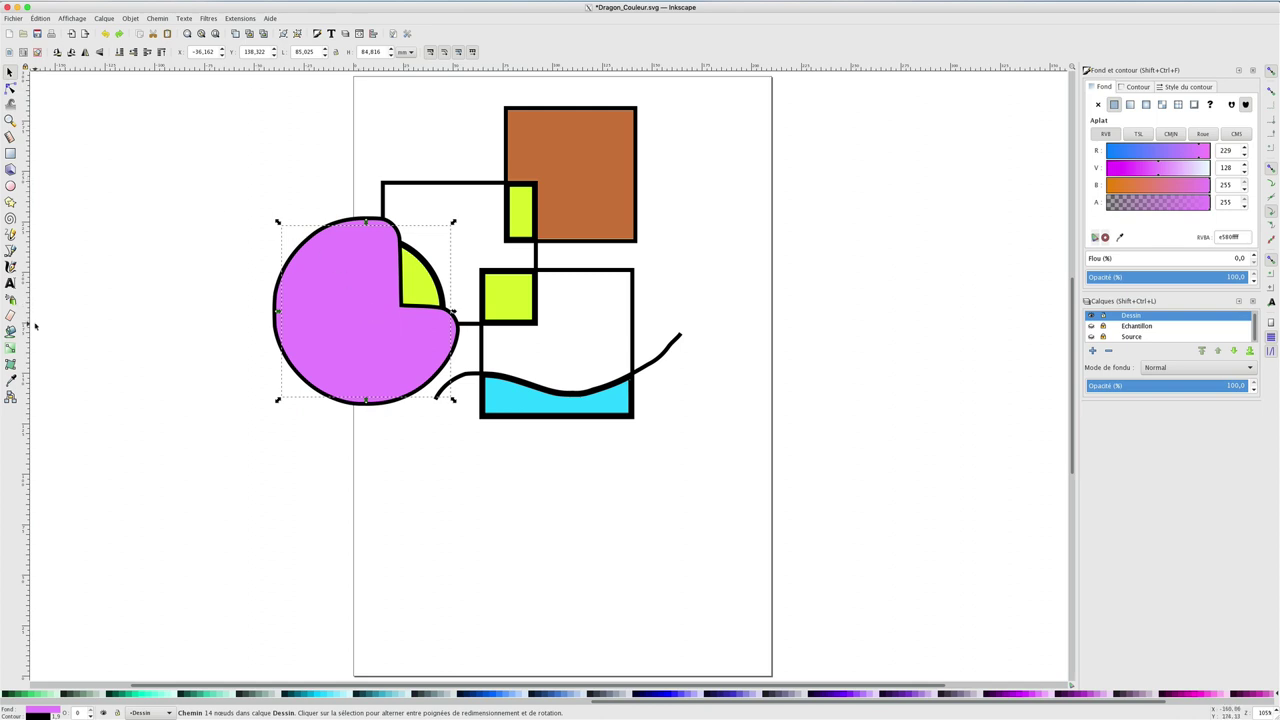
Step: Bucket-fill the round area pink twice so it spreads wider
left_click(10, 331)
left_click(372, 305)
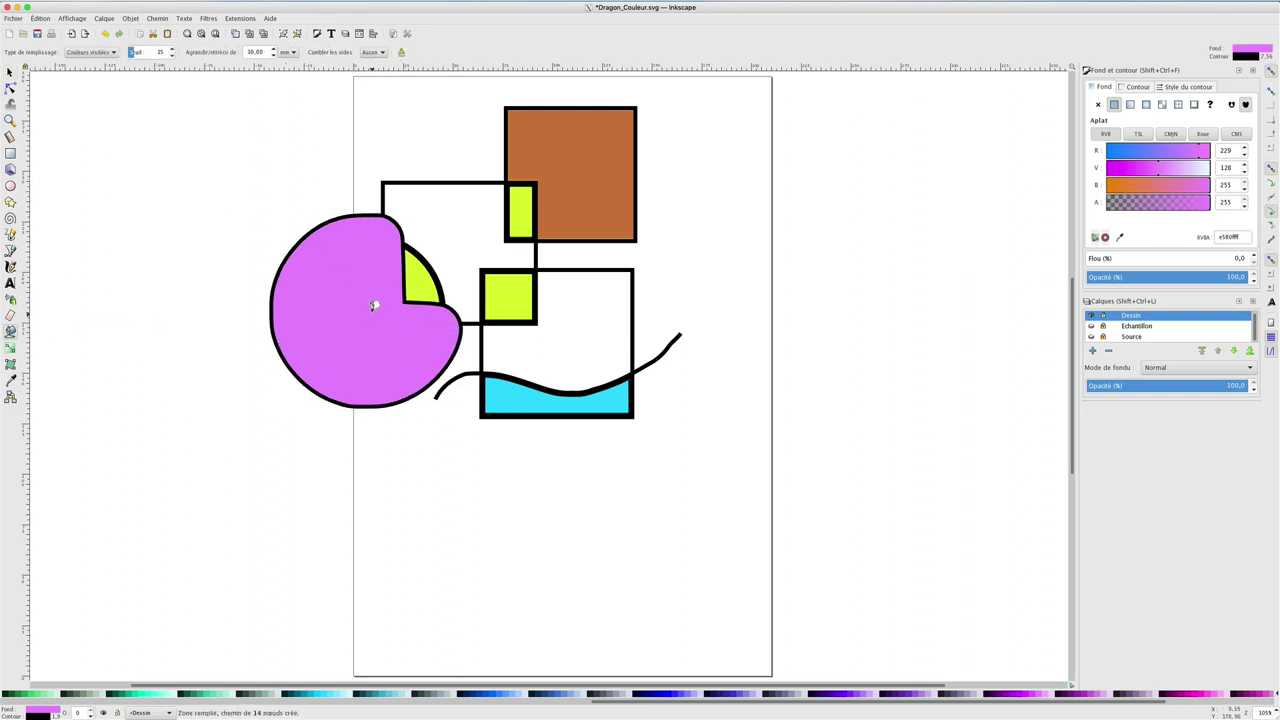
left_click(372, 305)
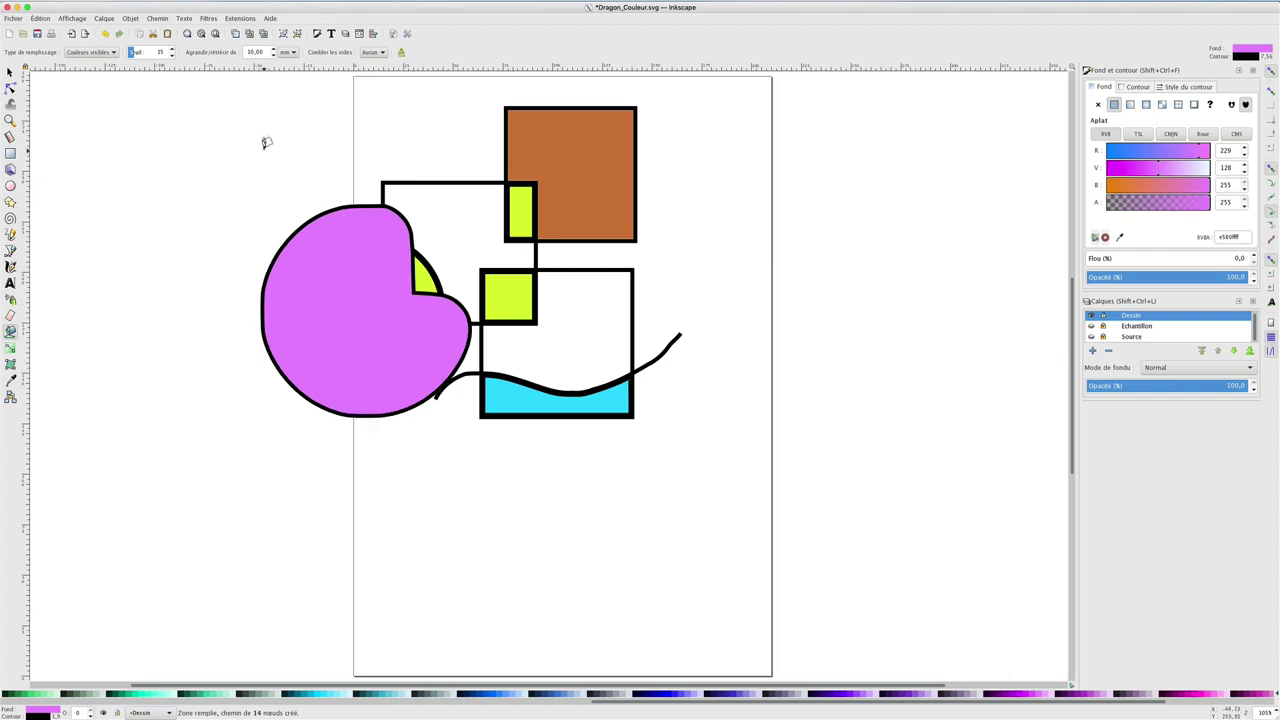
Step: Check the shapes in Outline display, set grow/shrink to -10 mm, then return to Normal display
left_click(78, 19)
mouse_move(96, 43)
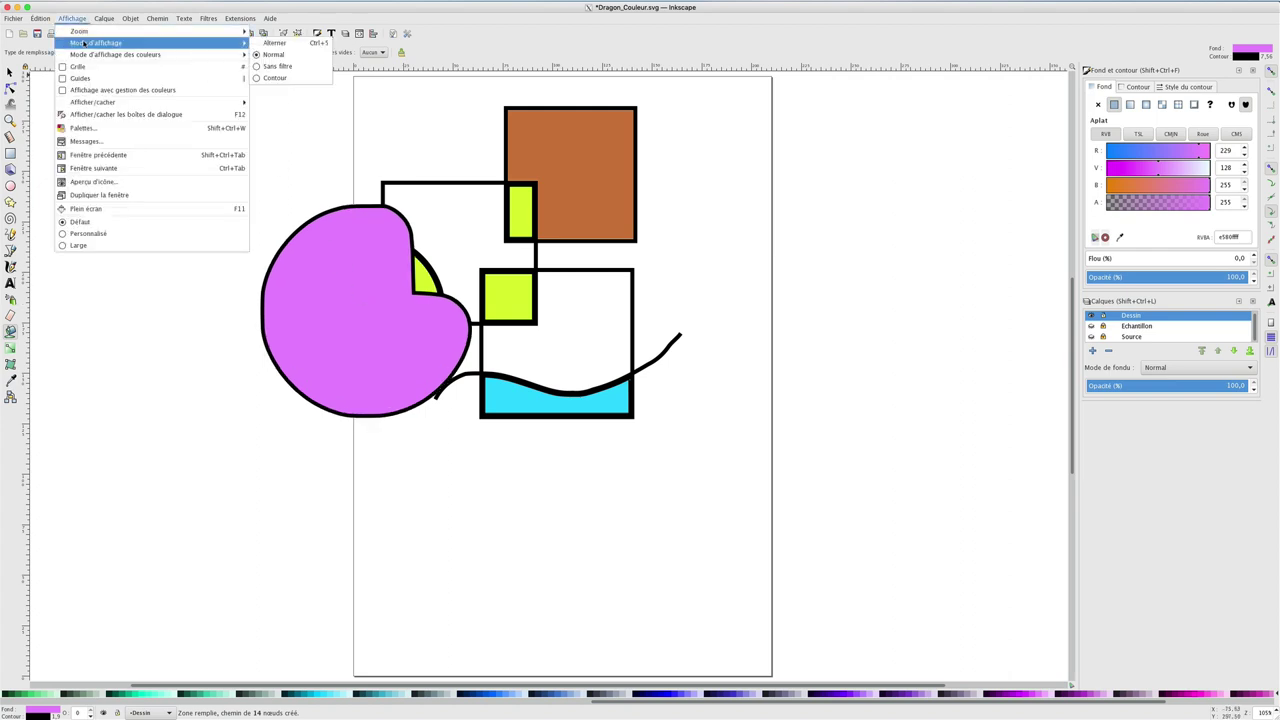
left_click(274, 78)
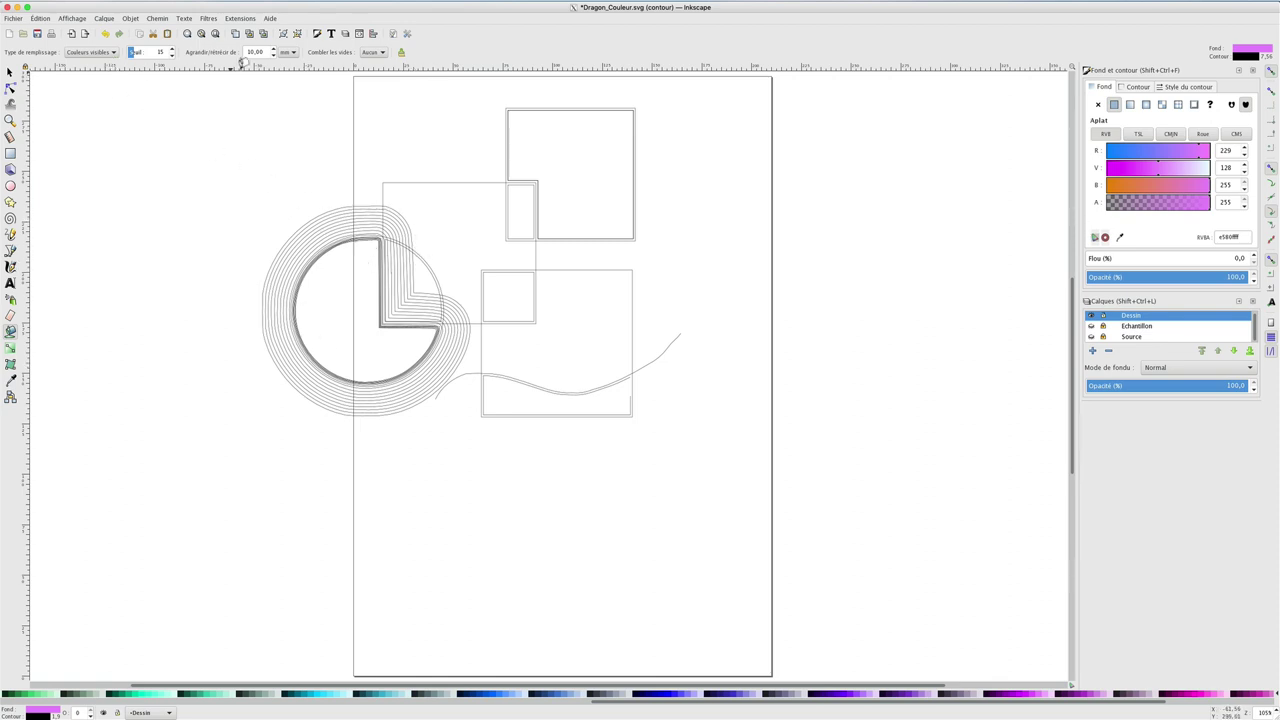
double_click(260, 54)
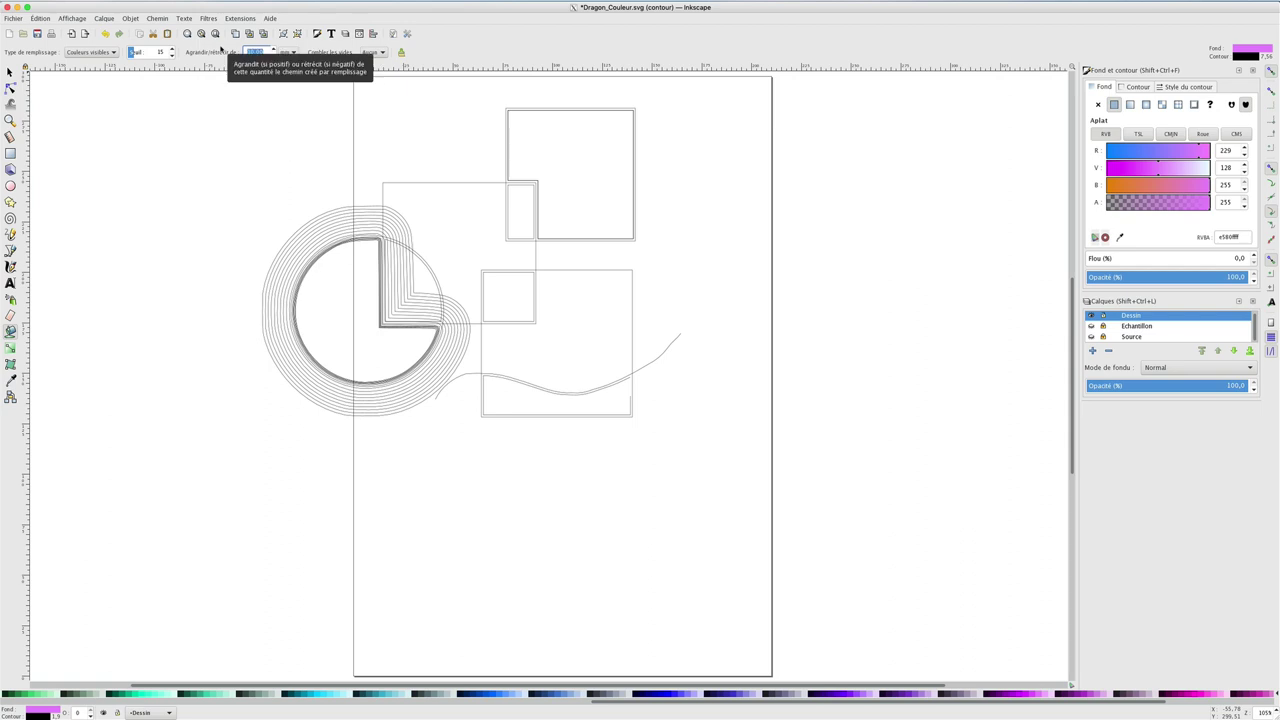
type("4")
key("Return")
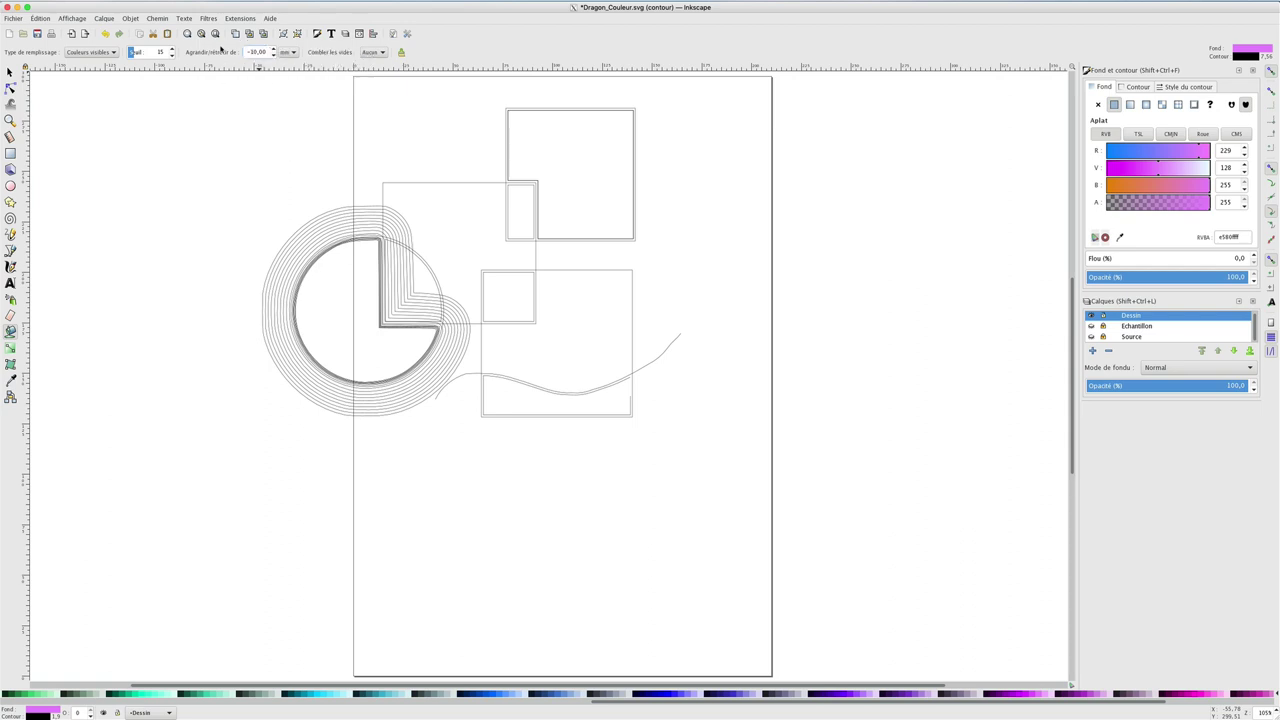
left_click(83, 18)
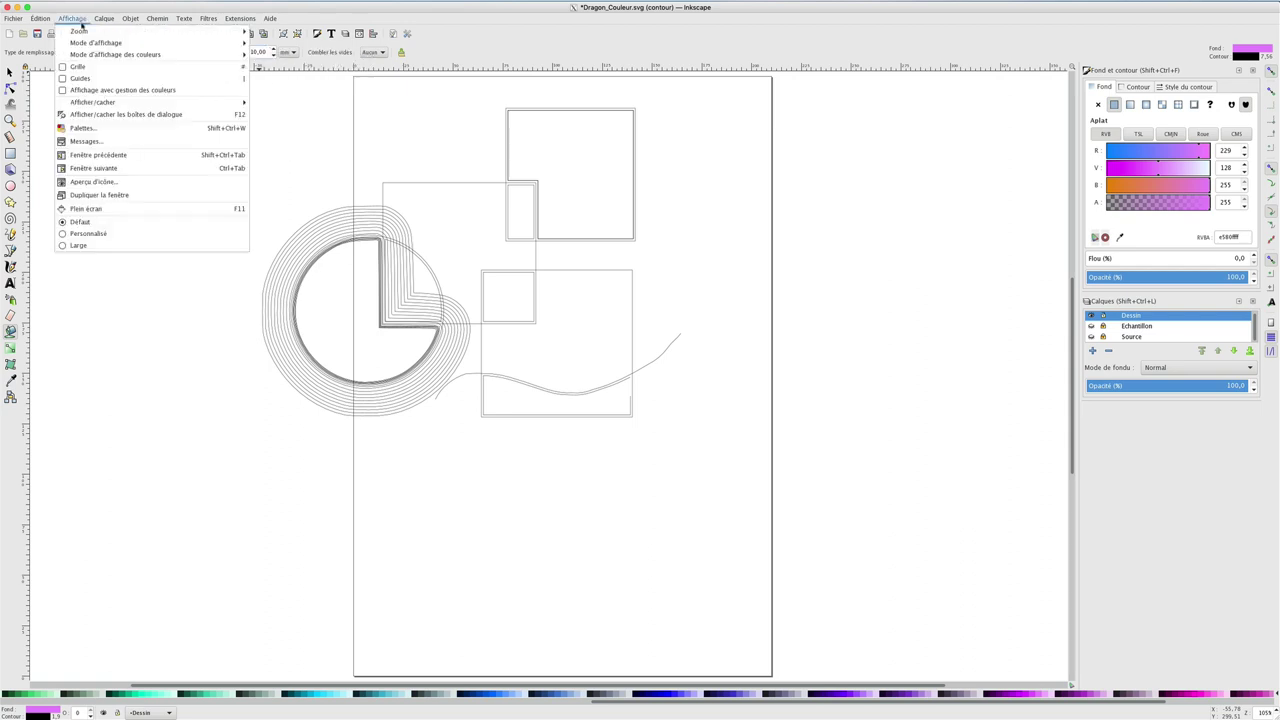
left_click(275, 43)
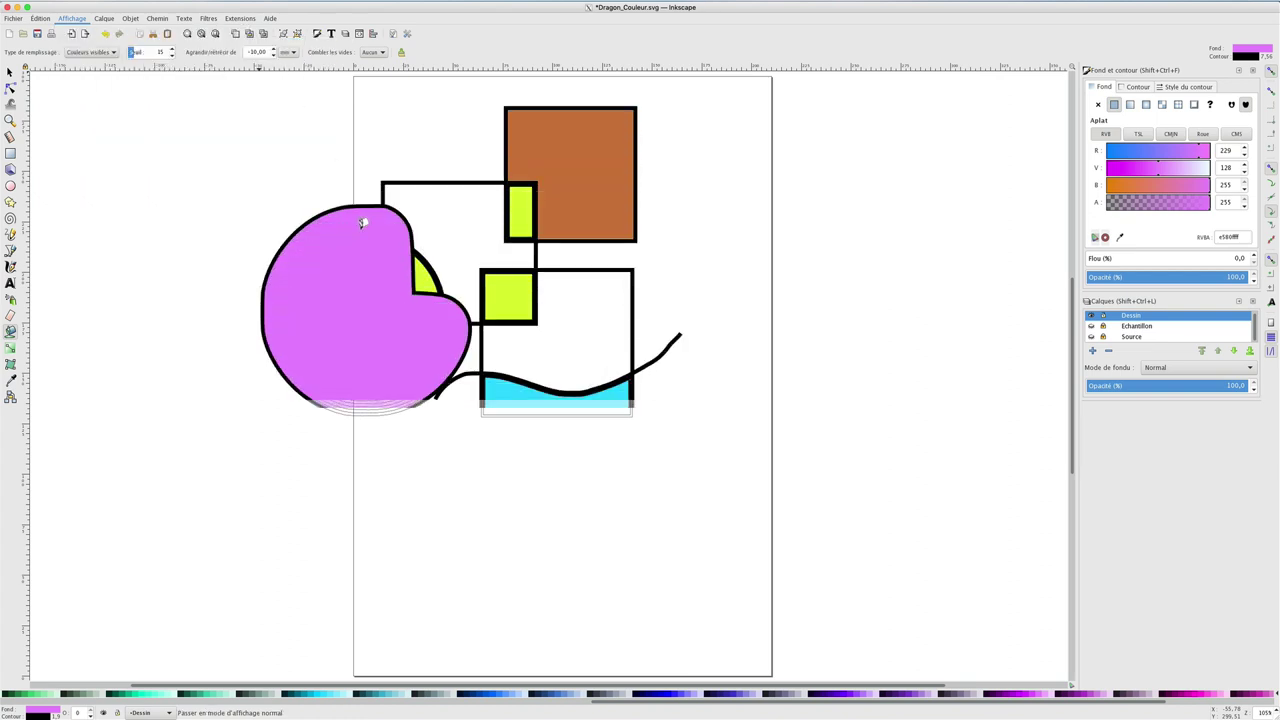
Step: Paint-bucket the pink shape five times to build concentric, inward-shrinking pink rings with black outlines
left_click(354, 292)
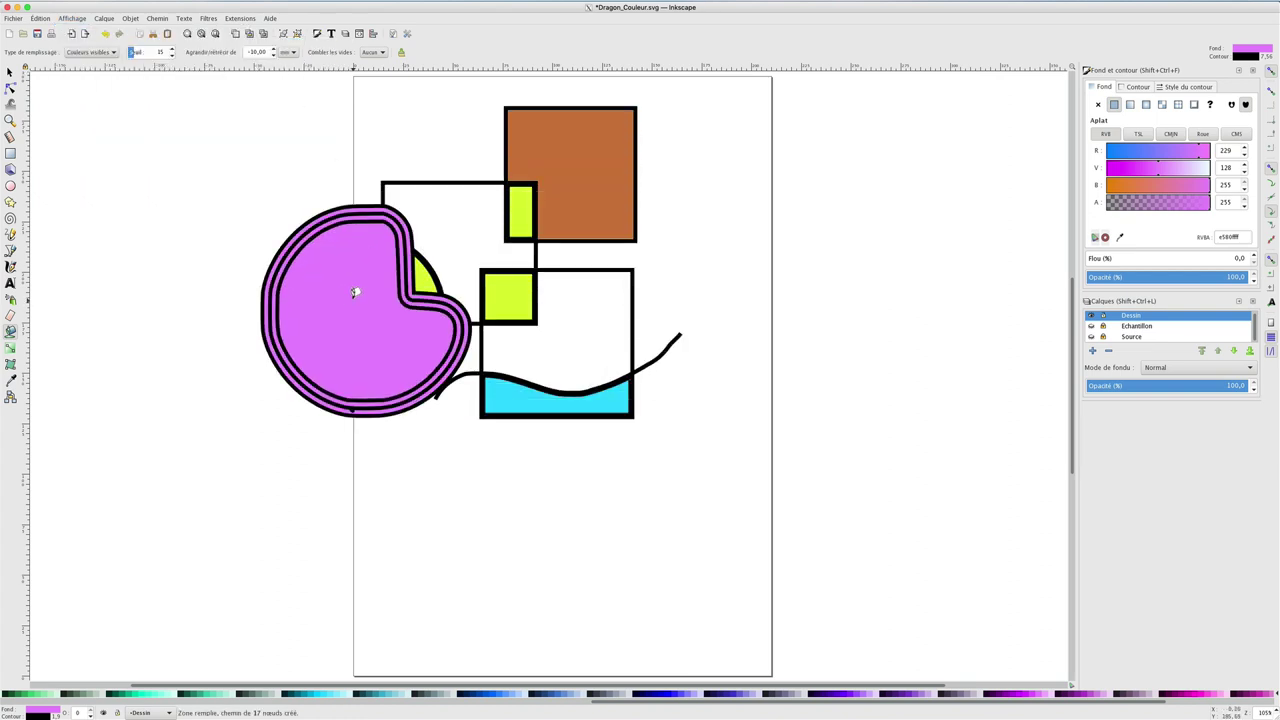
left_click(354, 292)
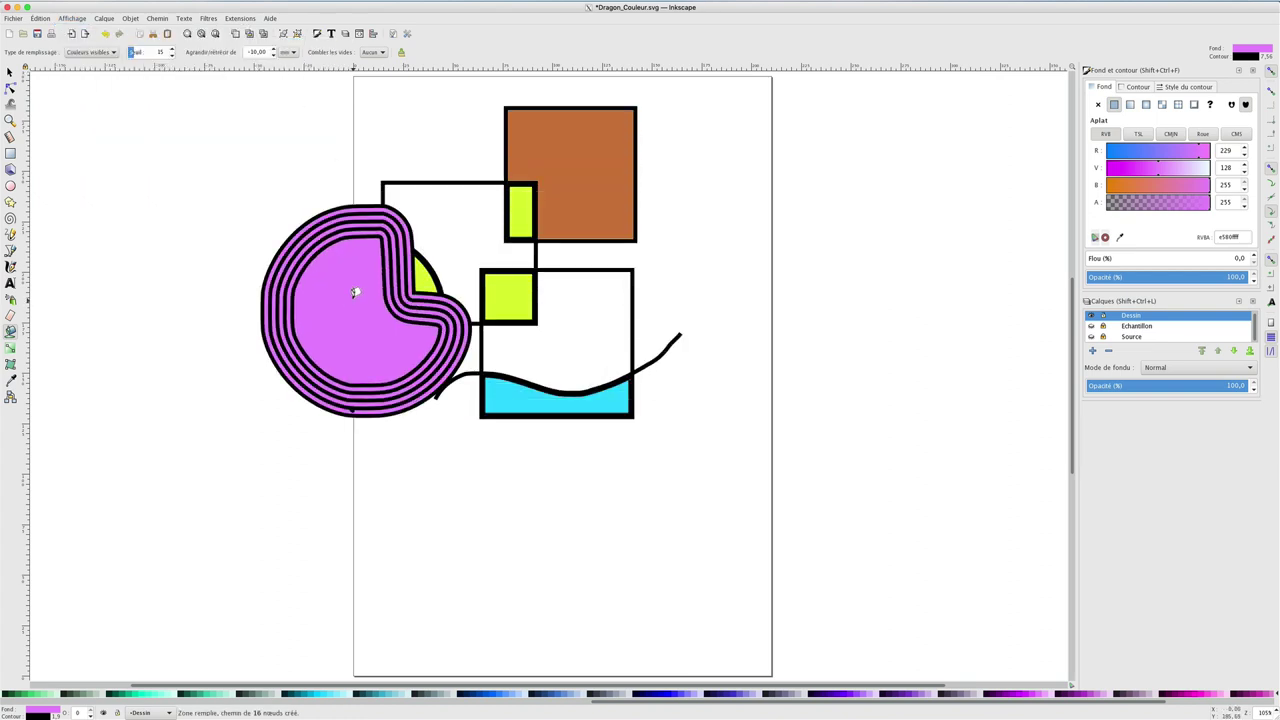
left_click(354, 292)
left_click(354, 292)
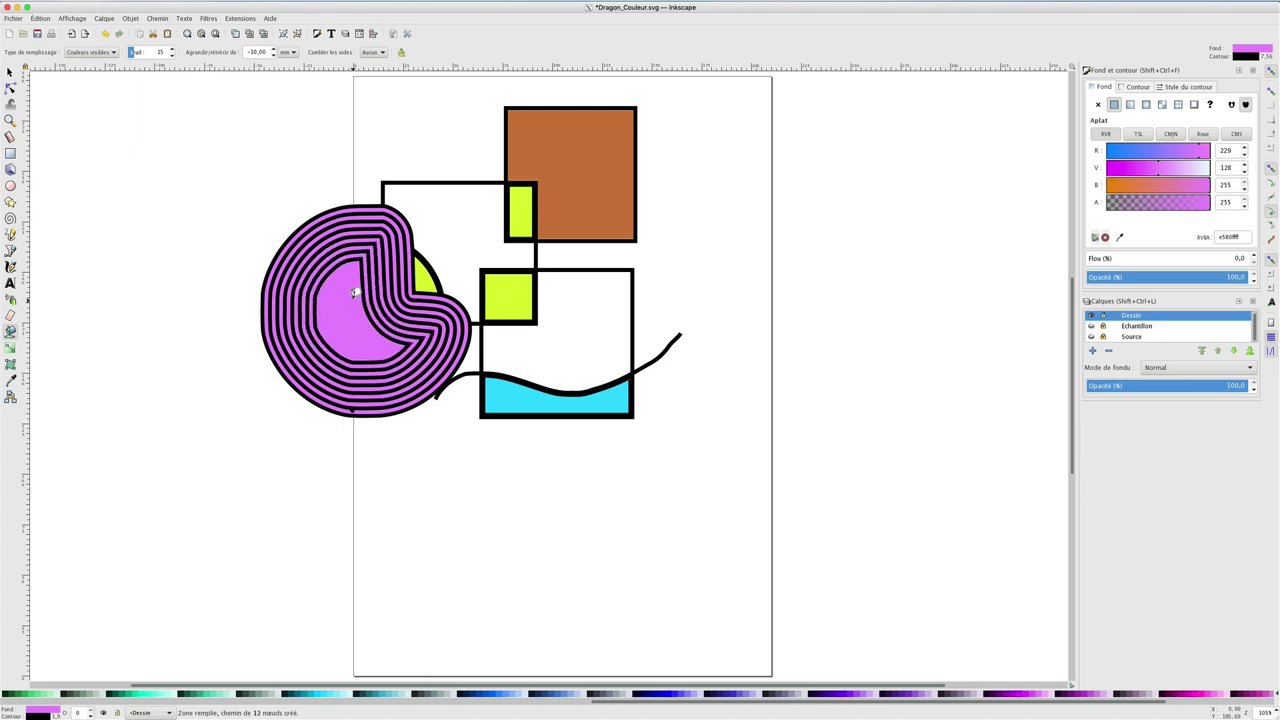
left_click(352, 302)
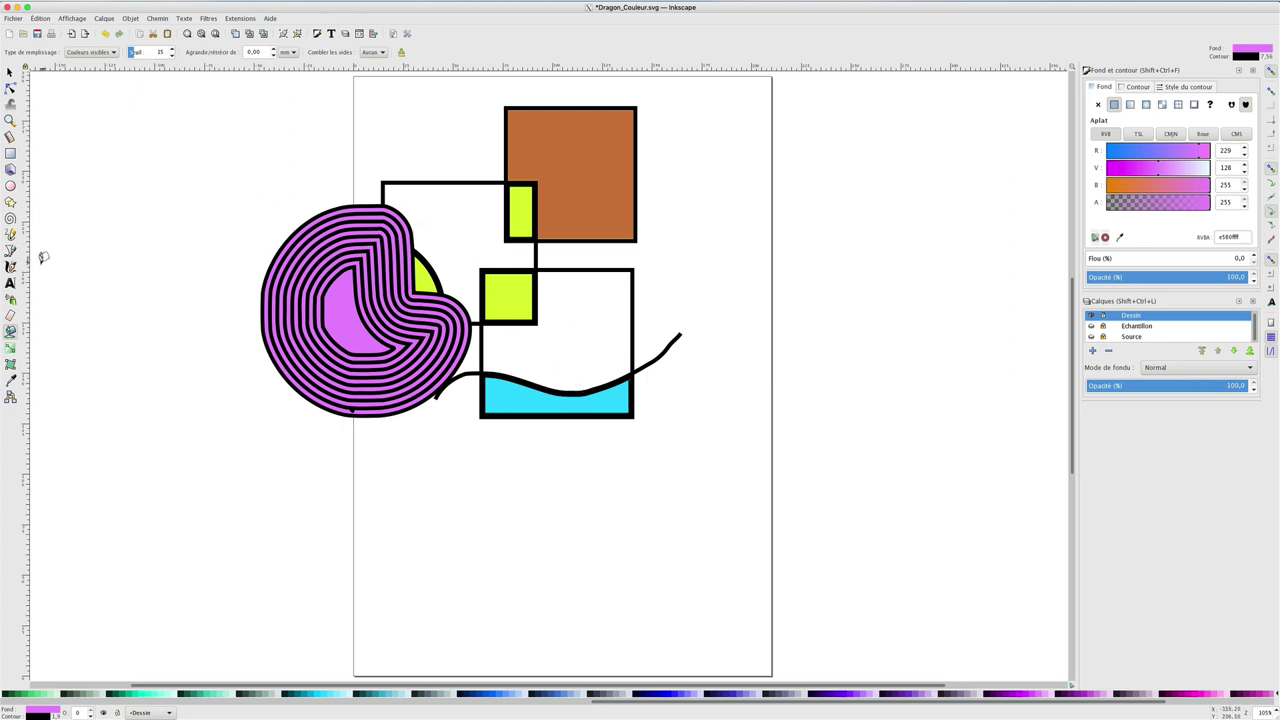
left_click(10, 234)
Step: Draw a closed freehand blob below the squares and smooth it with Chemin > Simplifier
mouse_move(530, 500)
left_mouse_down()
mouse_move(810, 474)
mouse_move(570, 547)
mouse_move(568, 503)
mouse_move(530, 500)
left_mouse_up()
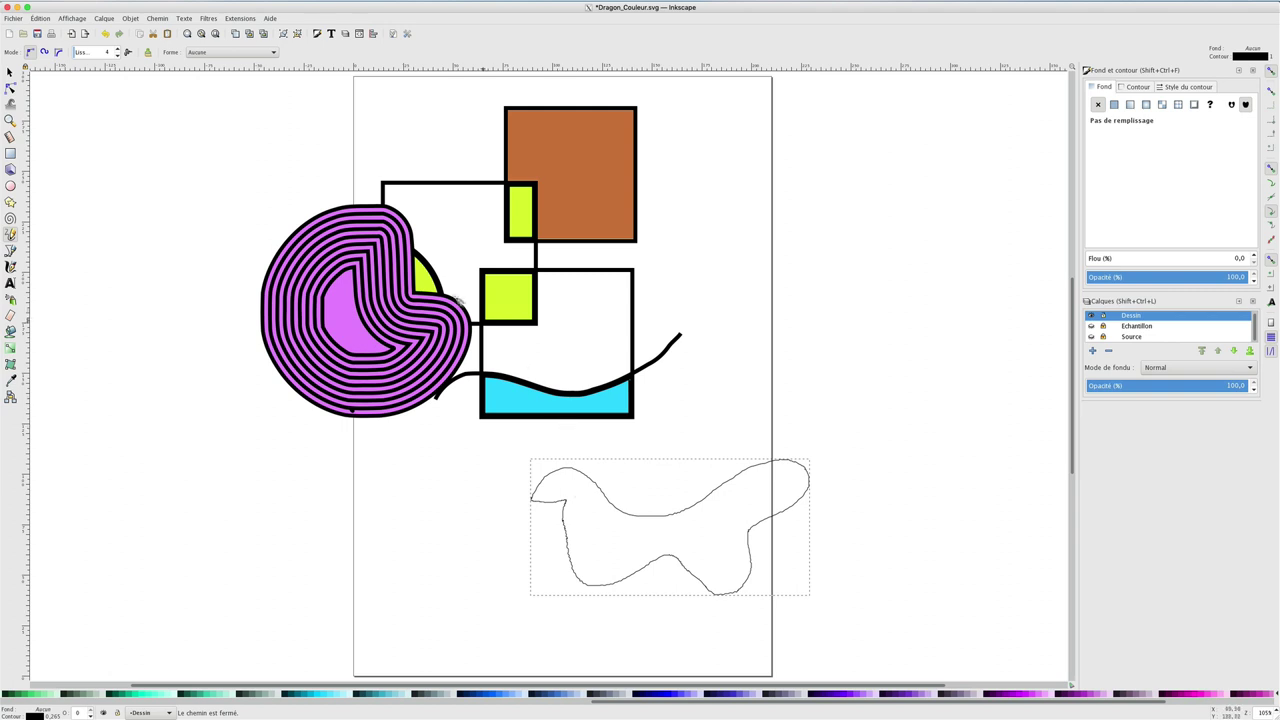
left_click(158, 19)
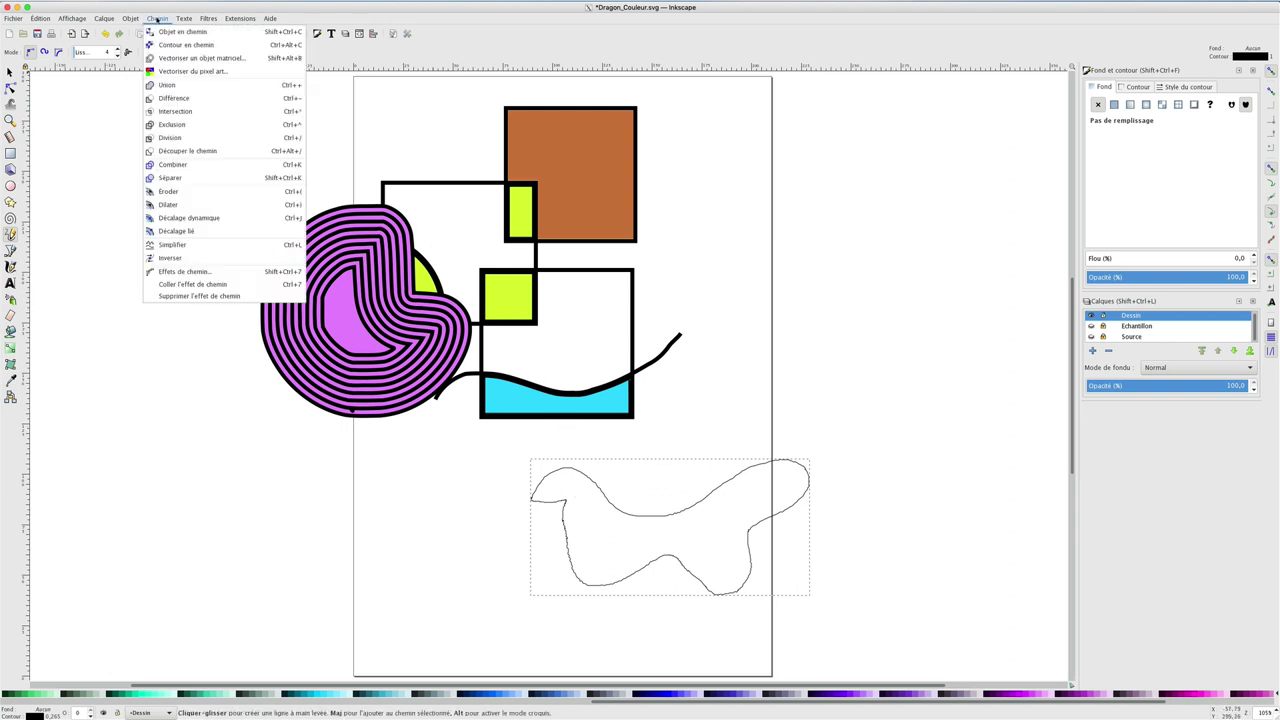
left_click(171, 244)
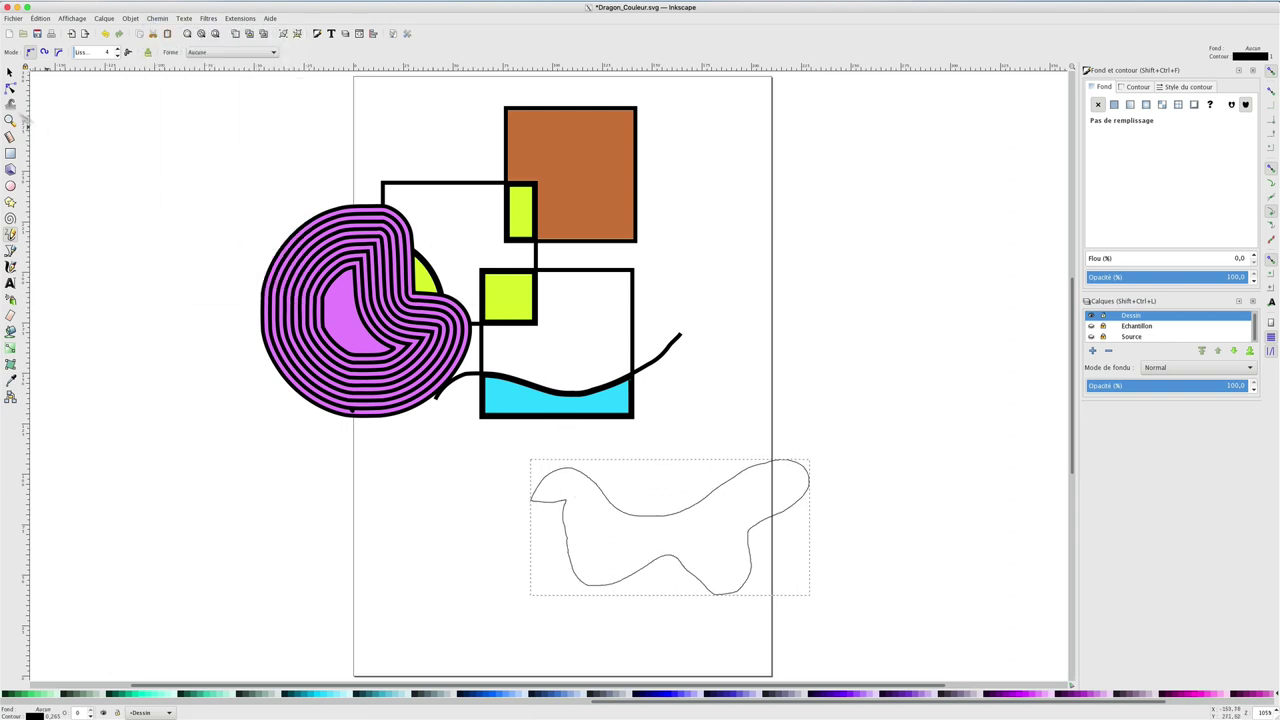
left_click(10, 88)
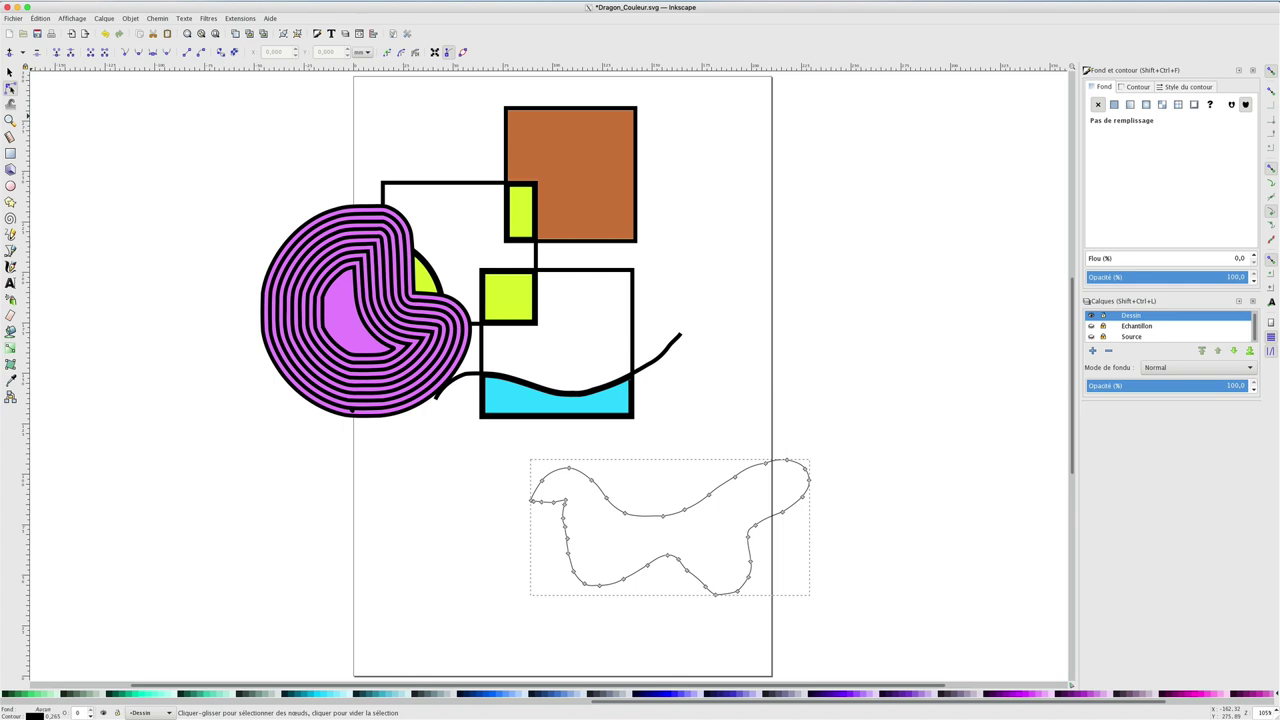
left_click(161, 19)
left_click(175, 238)
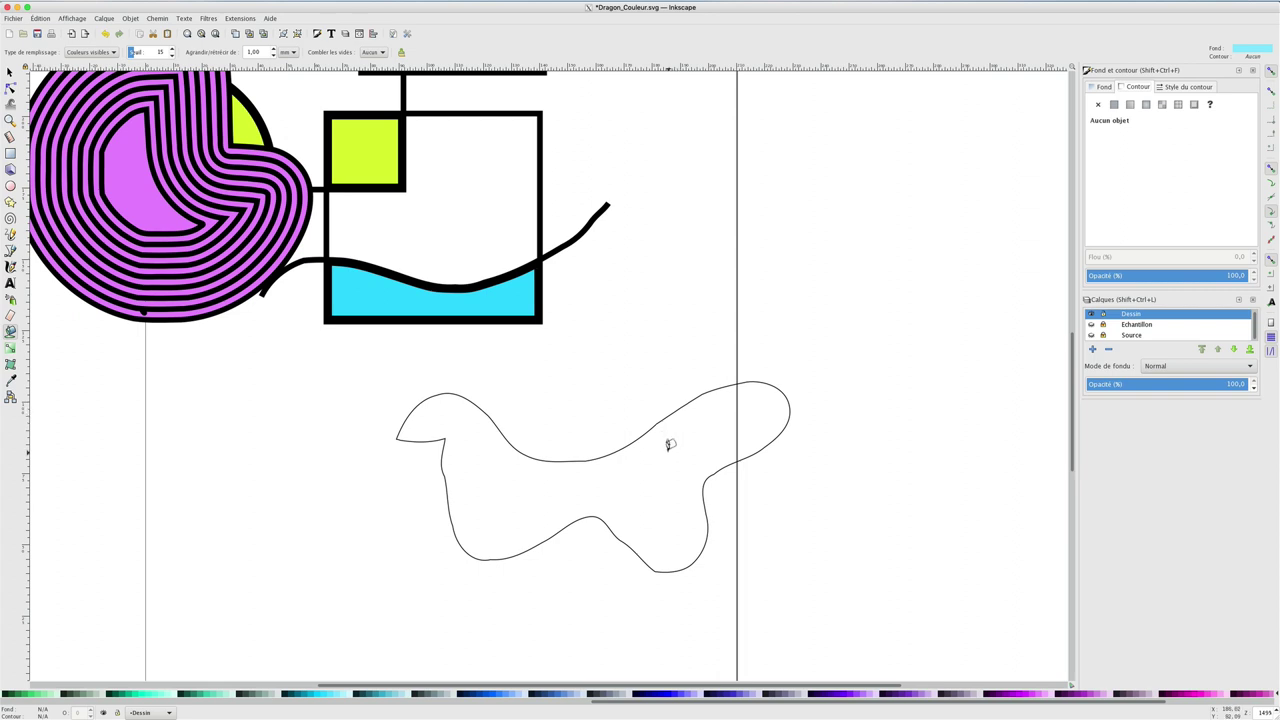
Step: Bucket-fill the blob light blue, then delete the fill that fell short of the outline
left_click(664, 443)
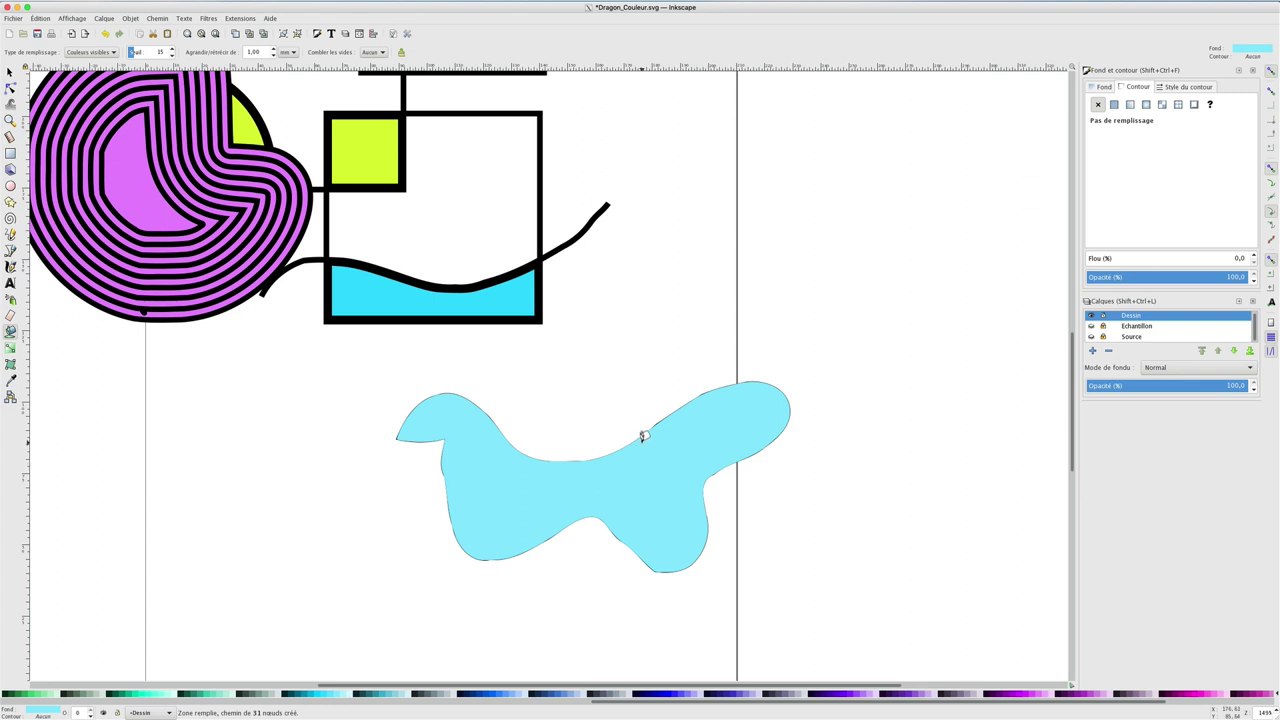
scroll(659, 425, "up", 2)
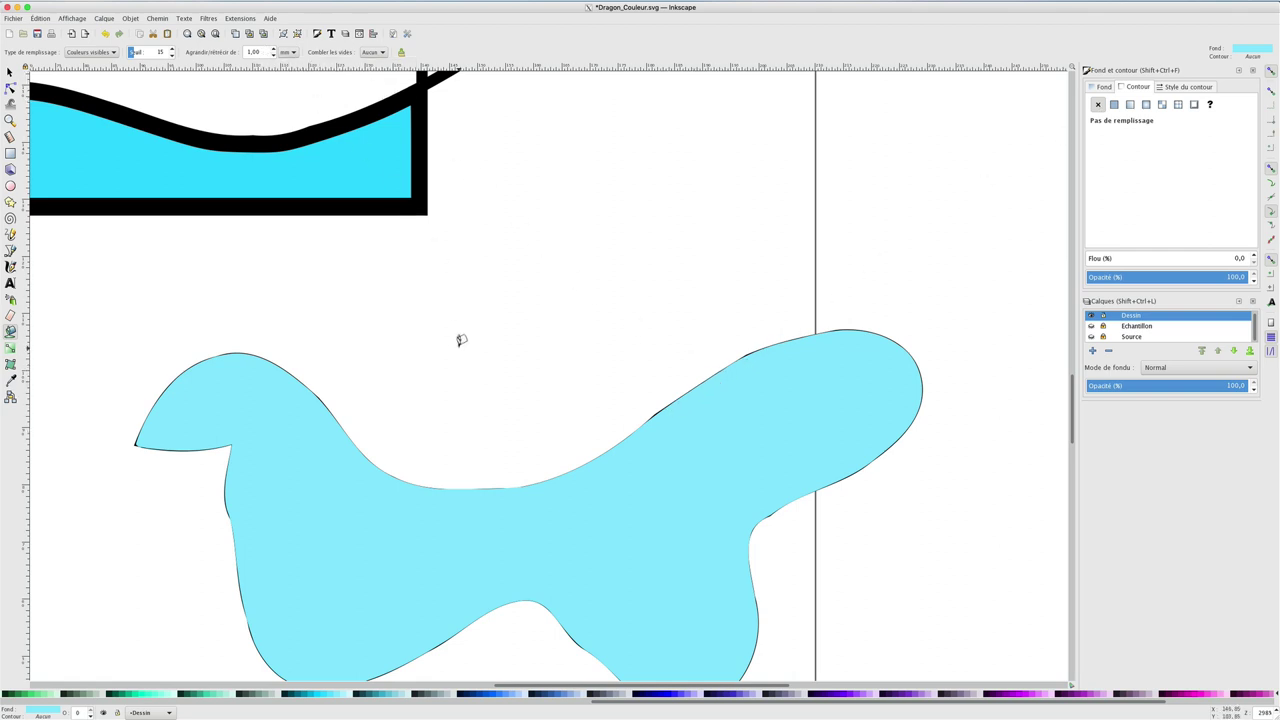
key("Delete")
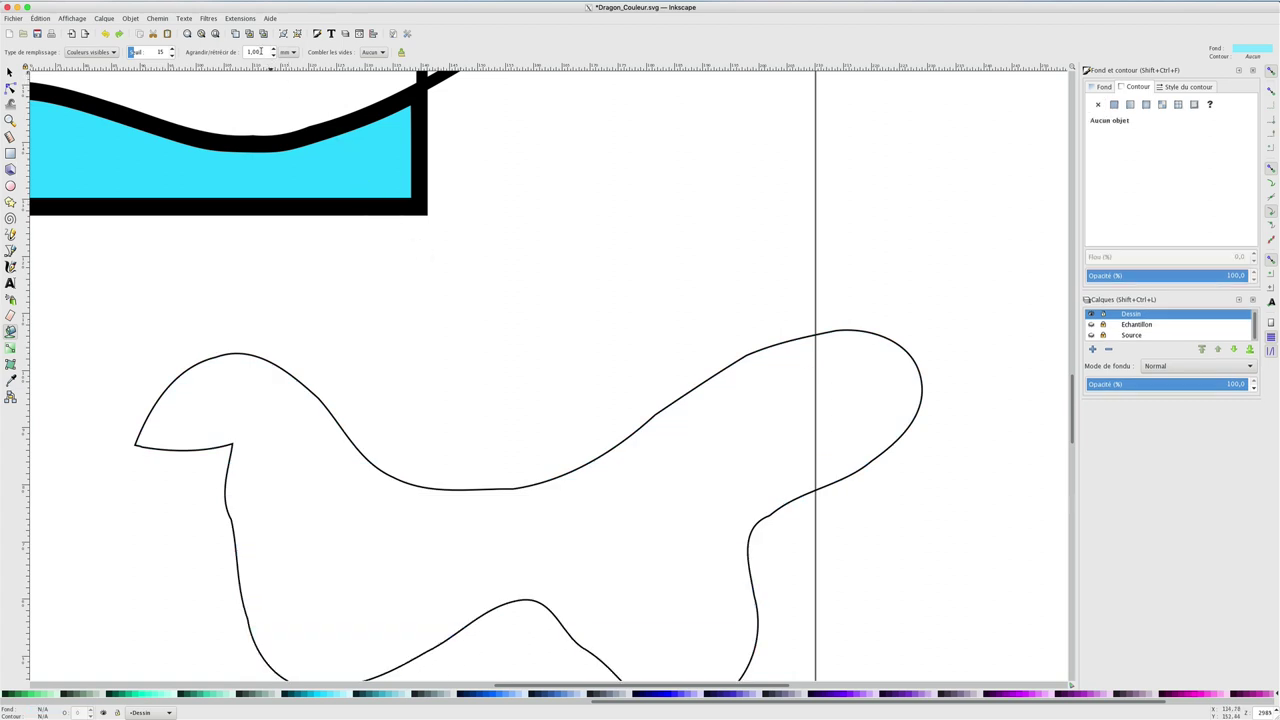
Step: Set the grow/shrink amount to 0 and refill the blob light blue up to its outline
double_click(262, 52)
type("0")
key("Return")
left_click(674, 443)
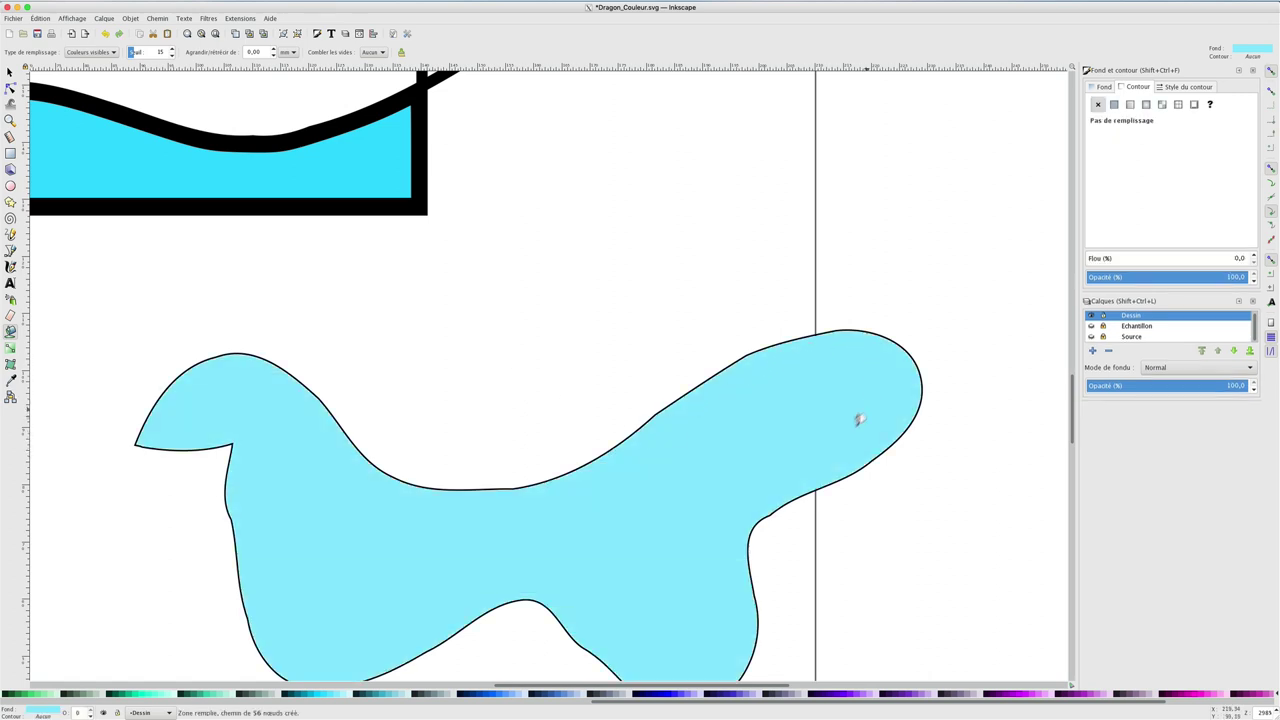
scroll(822, 335, "up", 3)
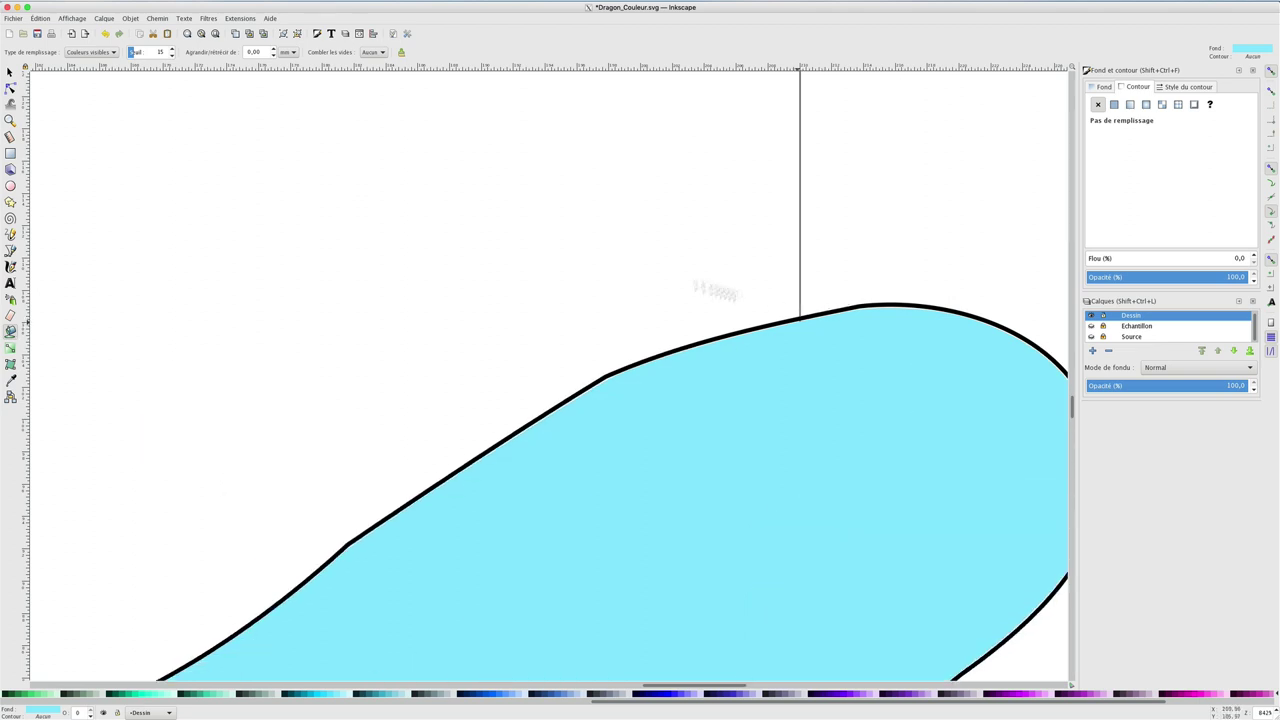
Step: Set Combler les vides to Moyen and select the grow/shrink amount field
left_click(372, 52)
left_click(372, 80)
left_click_drag(261, 51, 240, 52)
Step: Scroll over the light-blue blob's edges, then zoom out to view the whole drawing
scroll(536, 243, "down", 1, "ctrl")
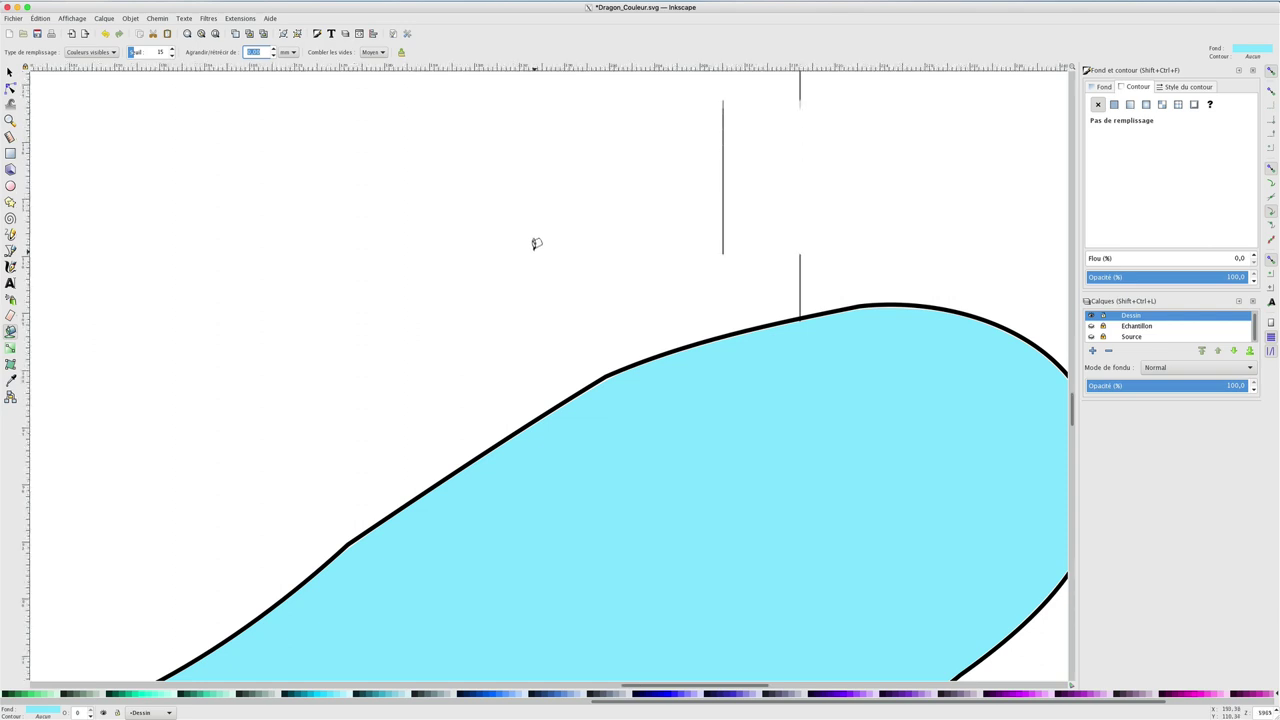
scroll(536, 243, "down", 1, "ctrl")
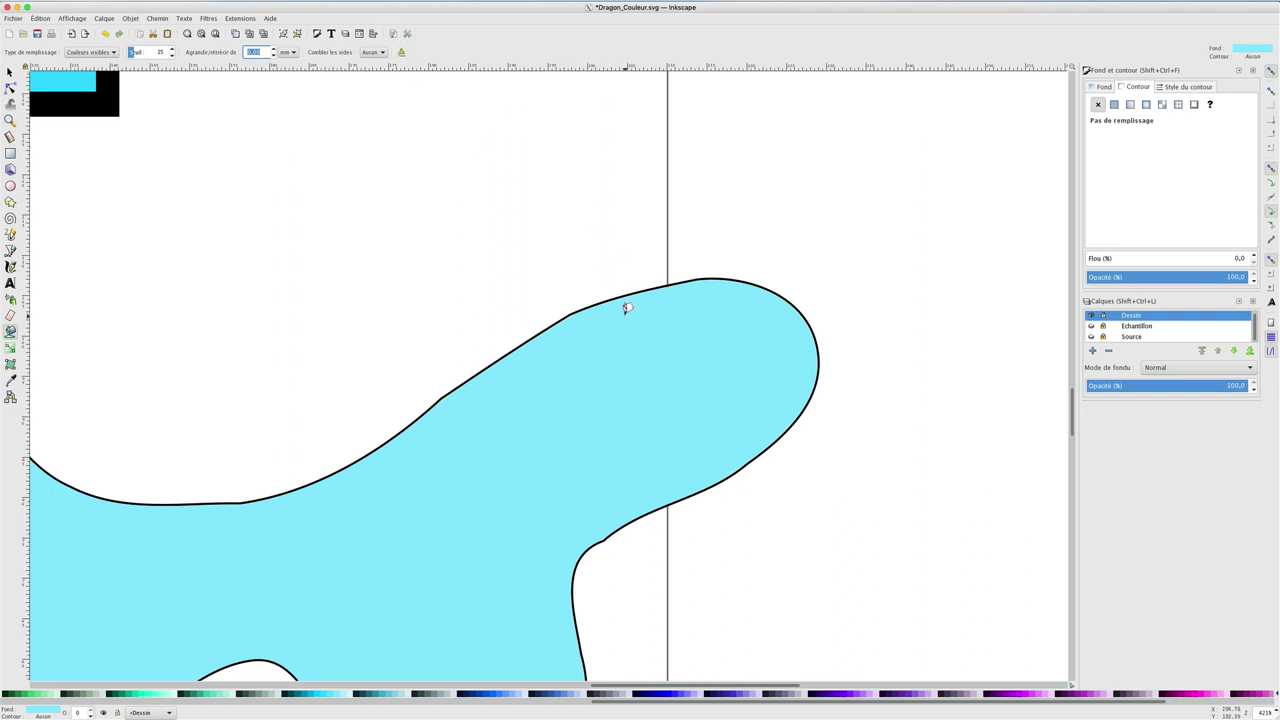
scroll(627, 308, "down", 3, "ctrl")
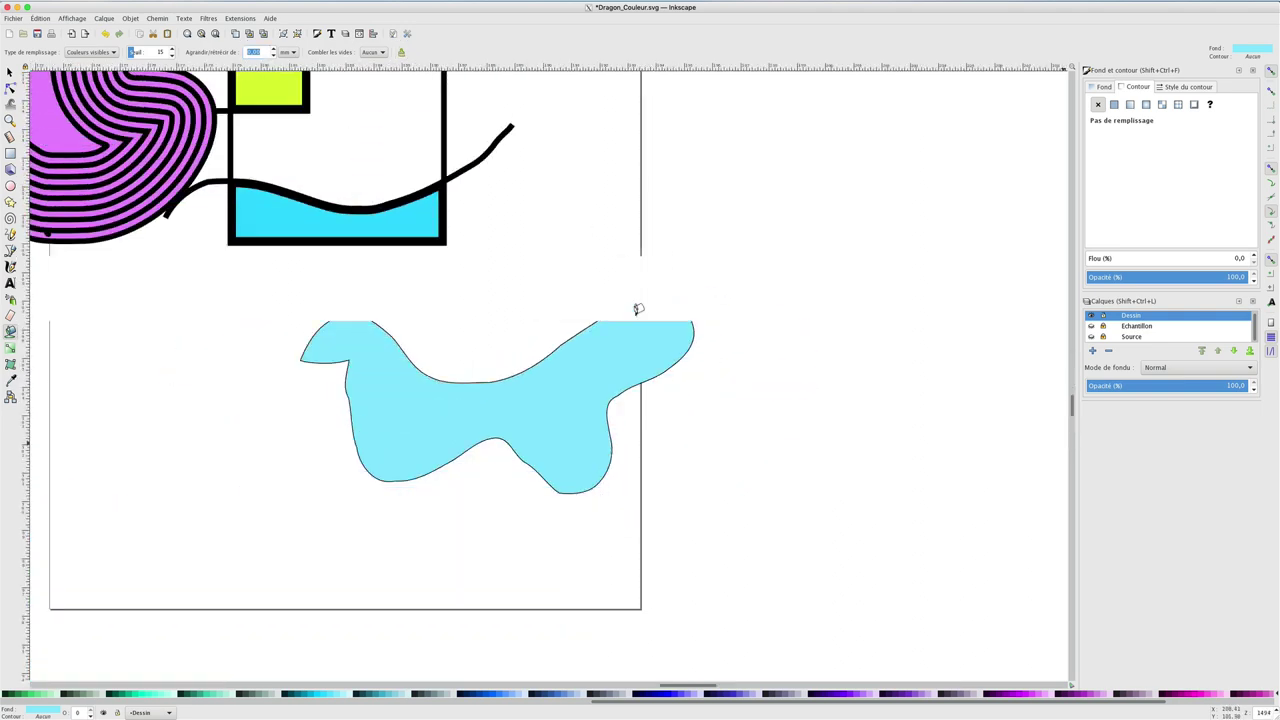
scroll(638, 308, "up", 5, "ctrl")
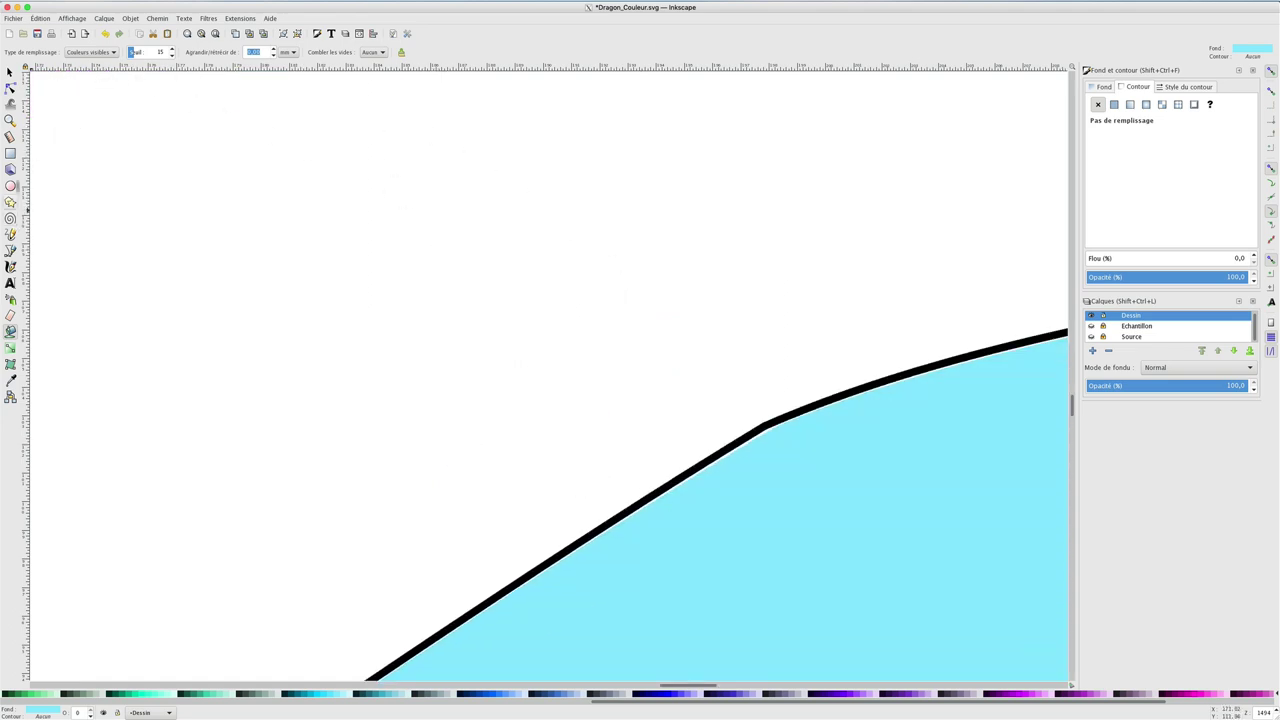
left_click(10, 119)
left_click(91, 52)
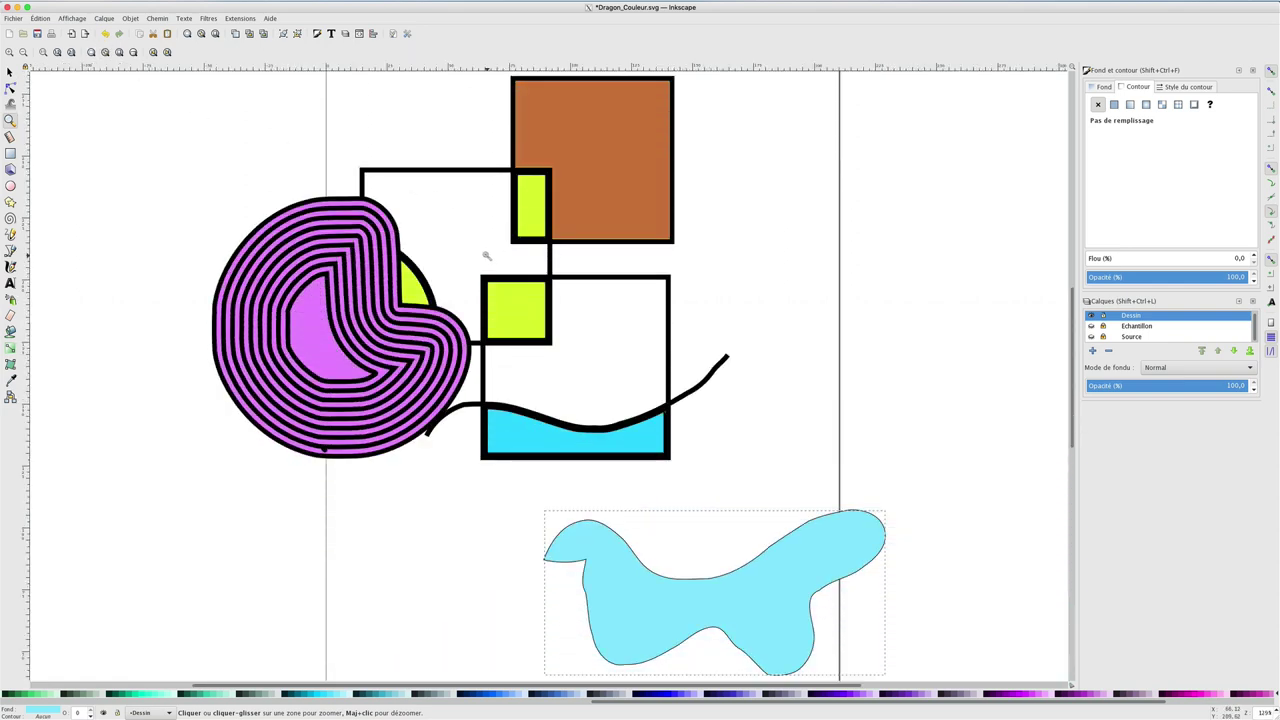
Step: Rubber-band select all practice shapes and delete them, including the leftover square outline
left_click(9, 73)
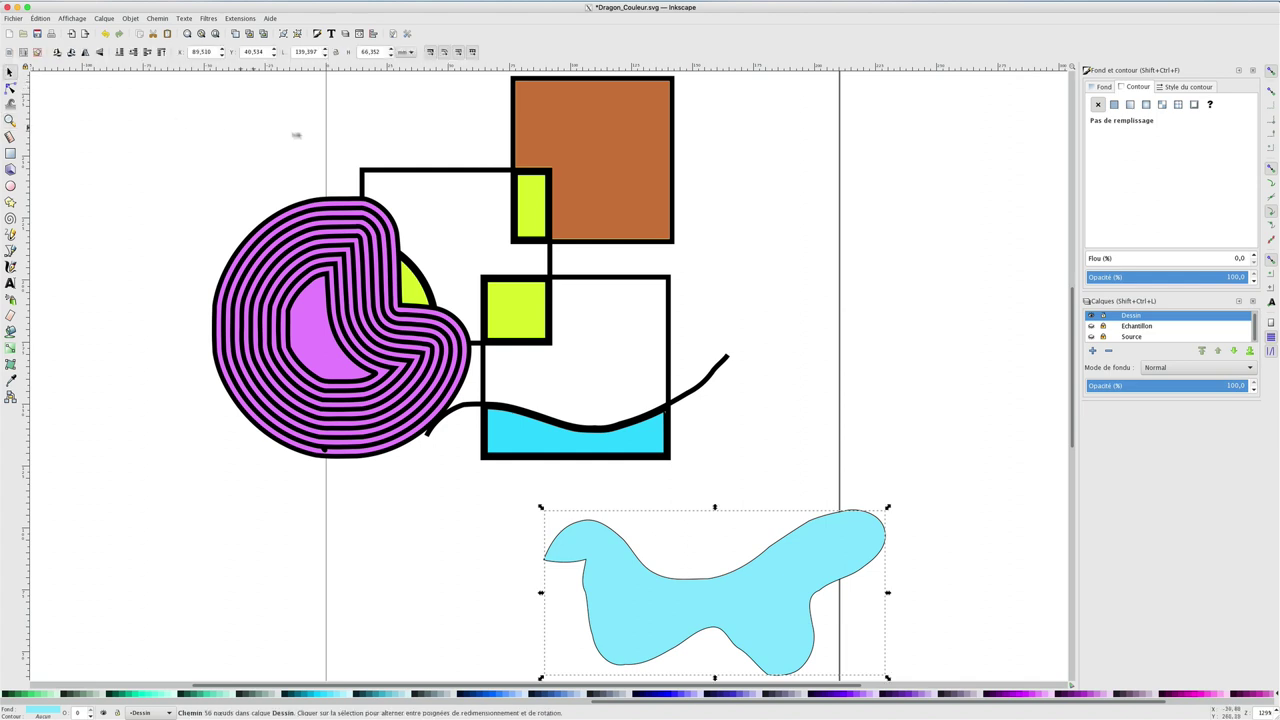
left_click_drag(154, 77, 950, 680)
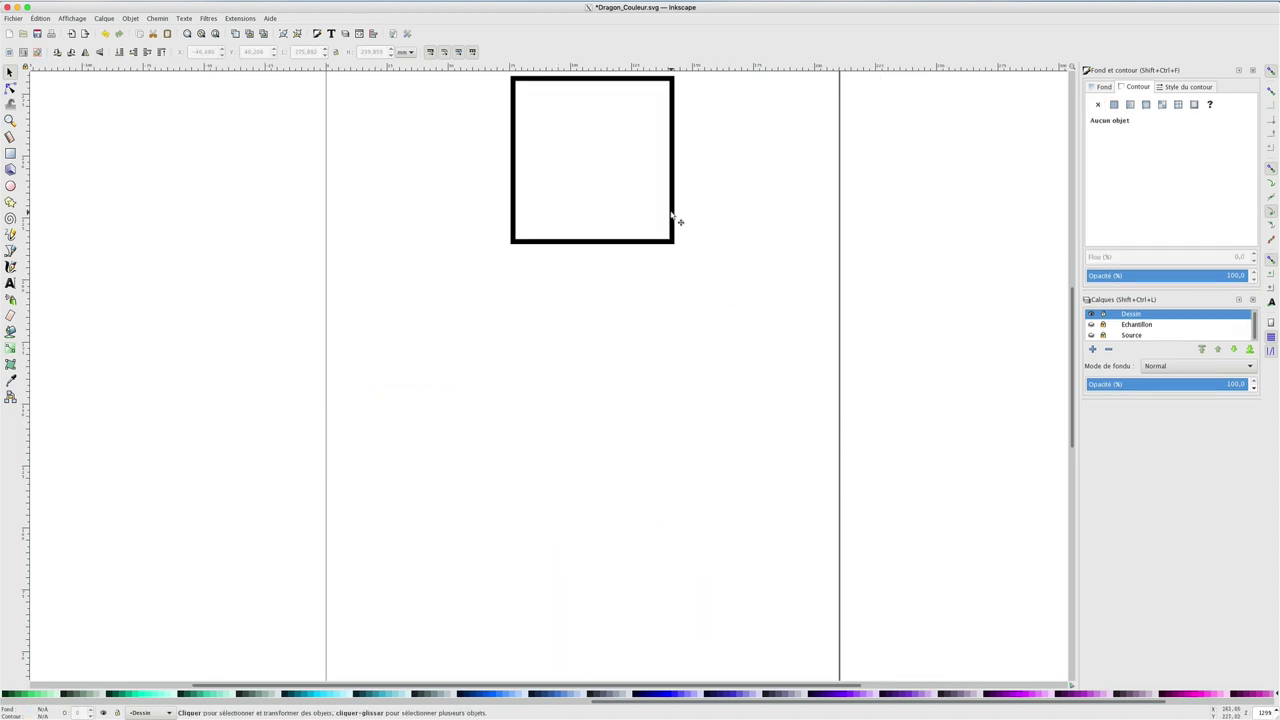
left_click(672, 218)
key("Delete")
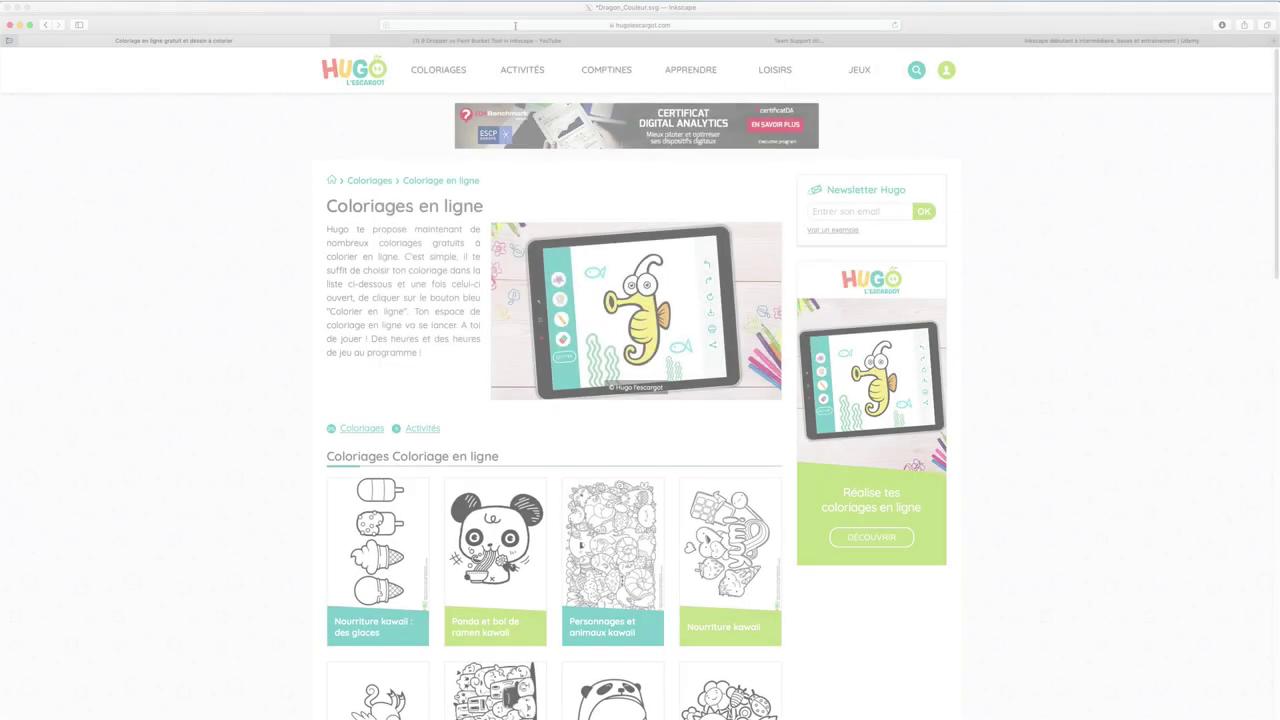
left_click(515, 25)
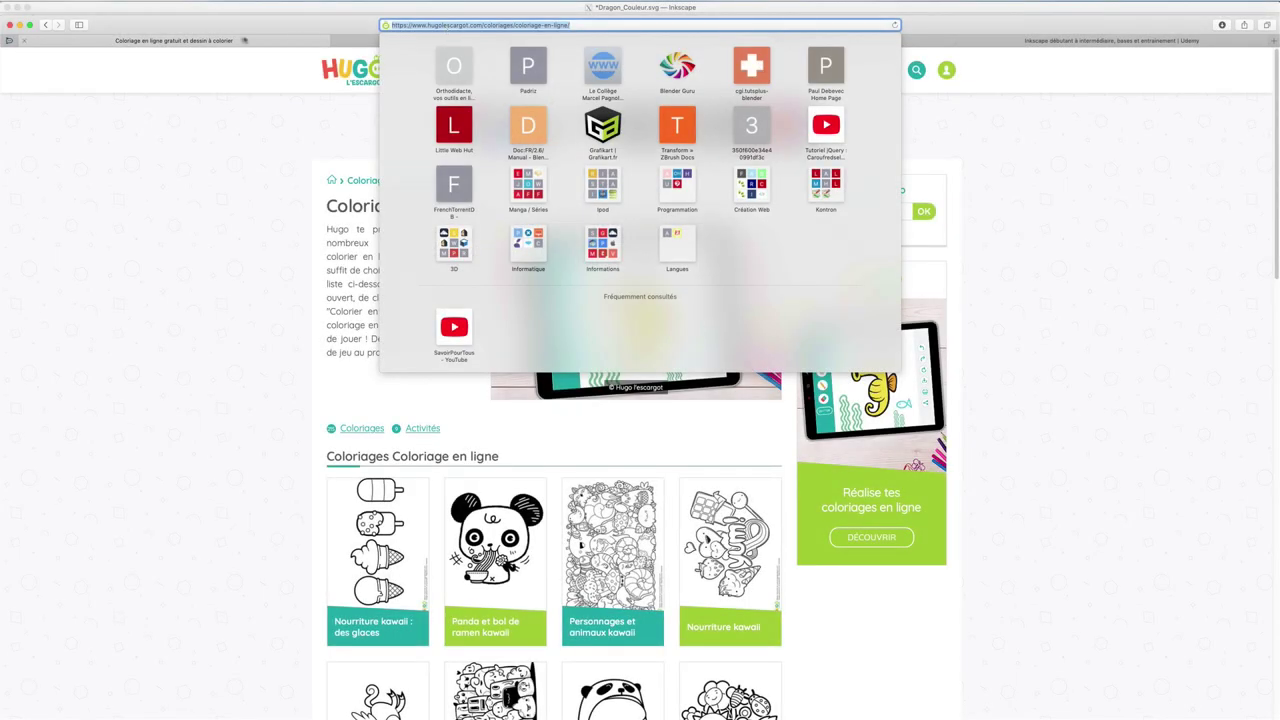
Step: Google 'dessin coloriage' and open the Hugo l'escargot free online colouring page
left_click(45, 25)
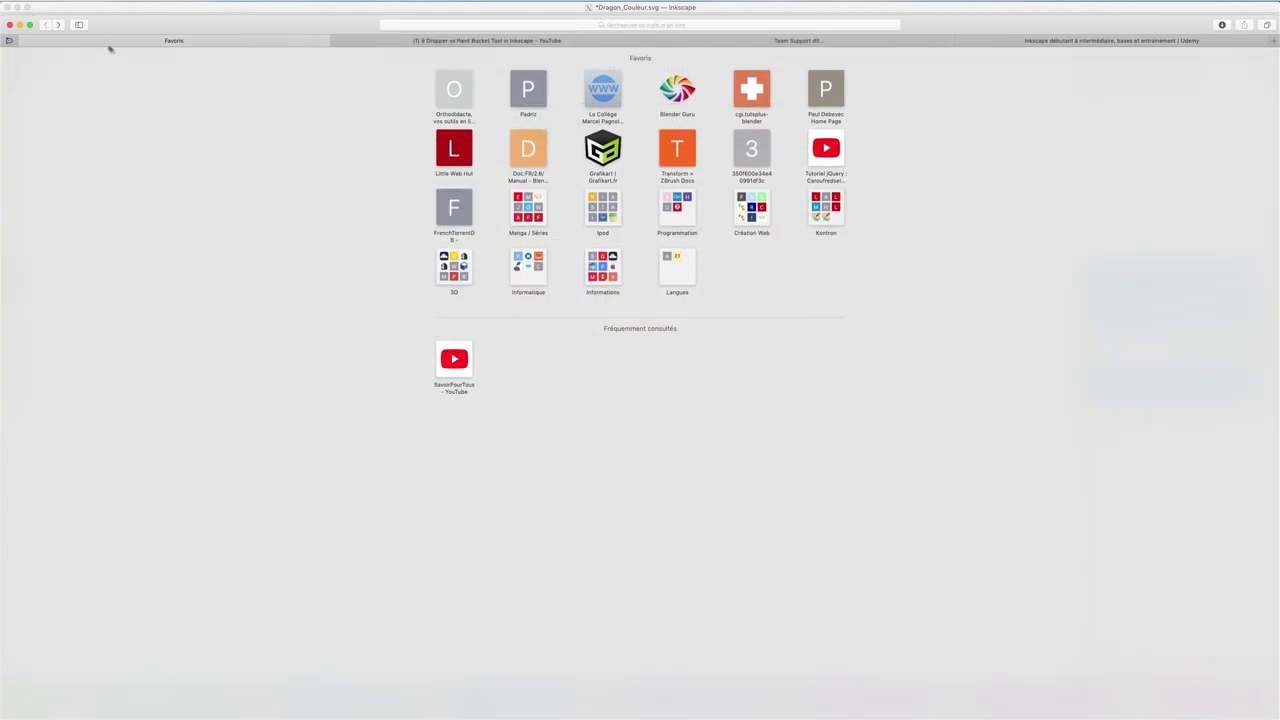
left_click(433, 25)
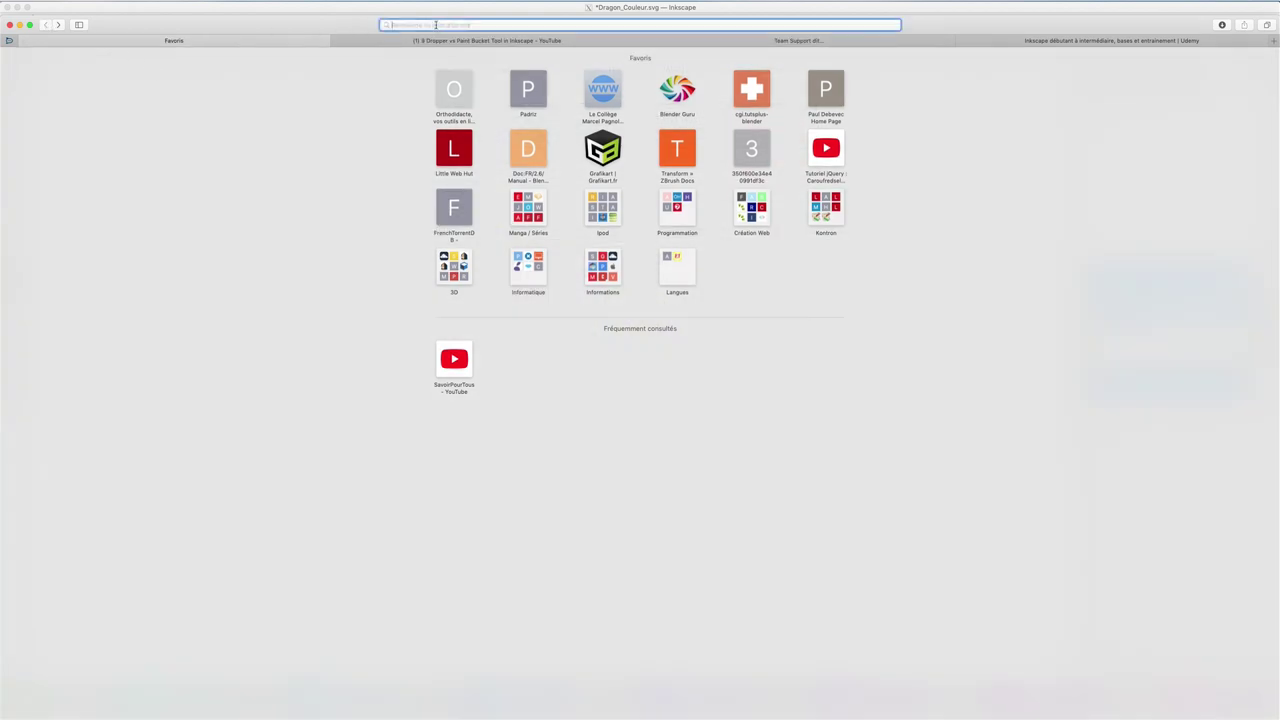
type("dessin colo")
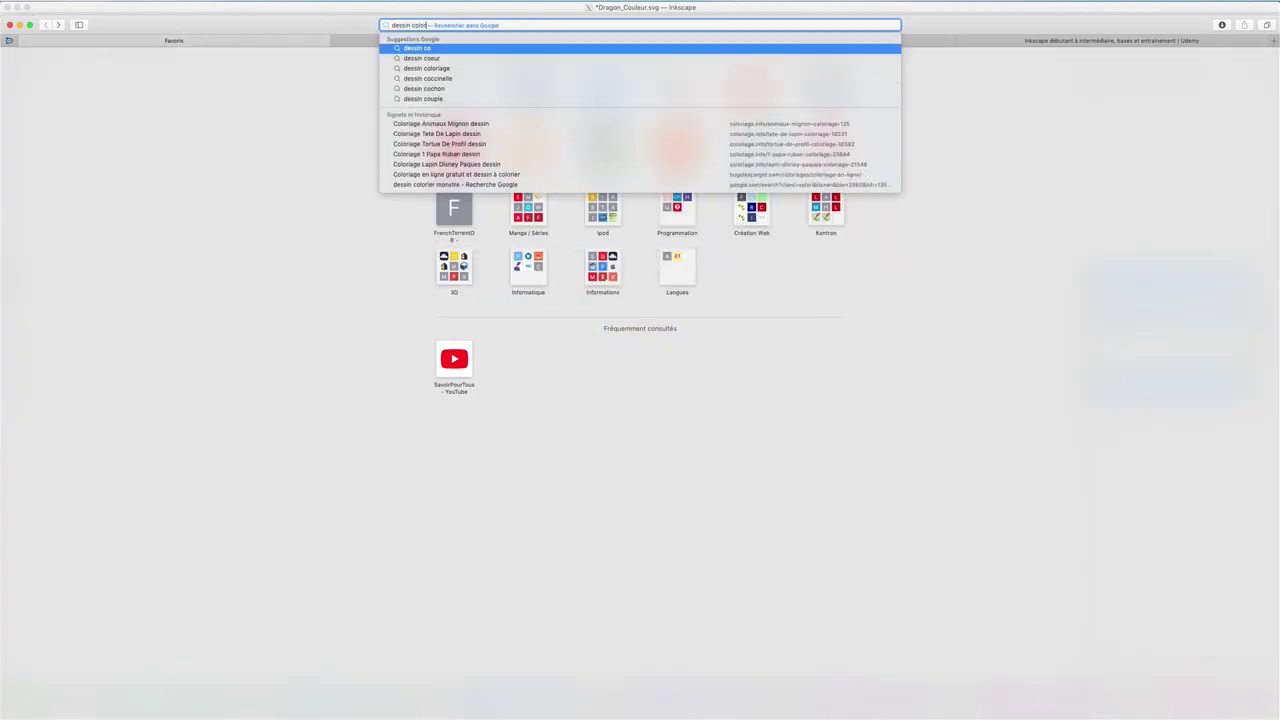
type("riage")
key("Return")
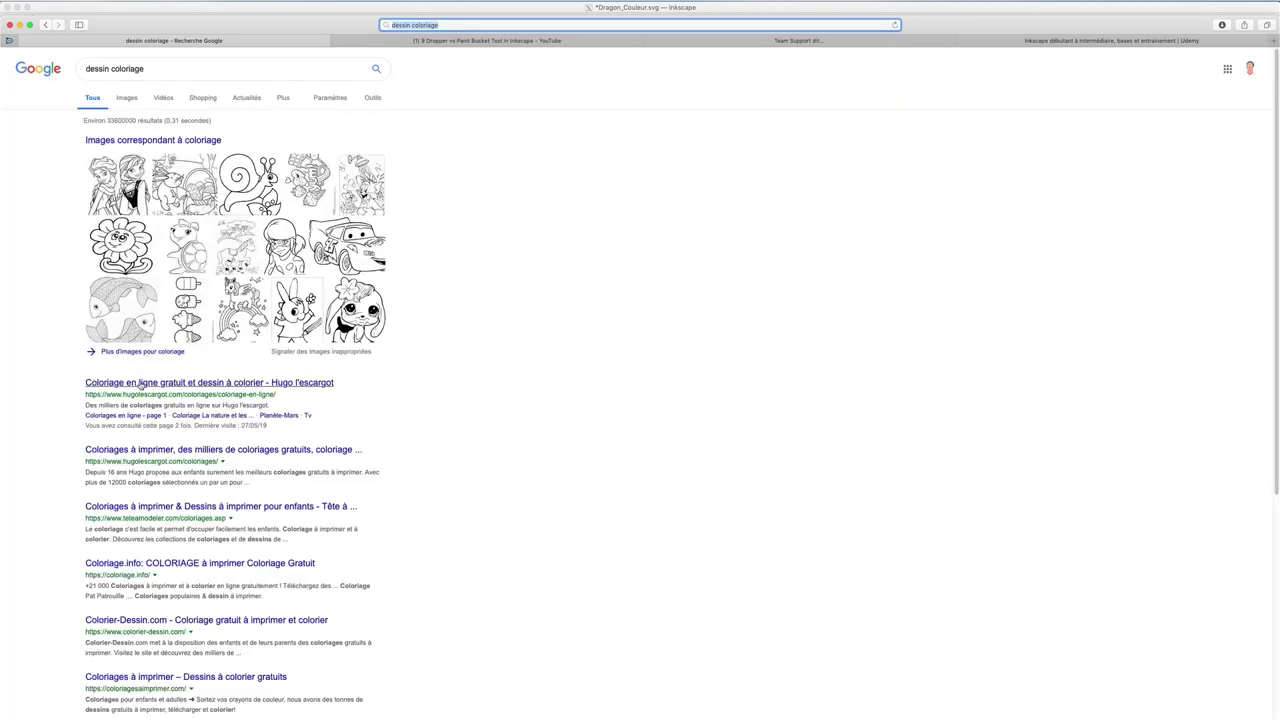
left_click(141, 386)
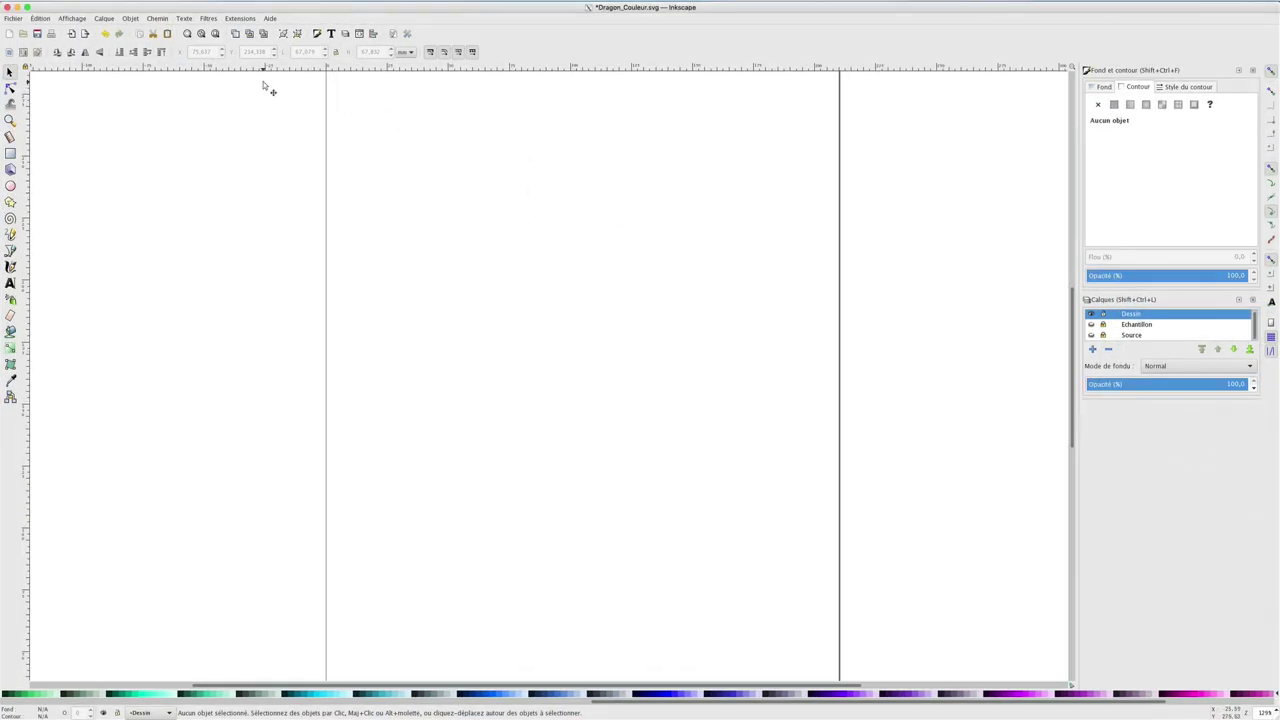
Step: Import Monstre_Colorier.jpg via Fichier > Importer, embedding it with Incorporer
left_click(24, 11)
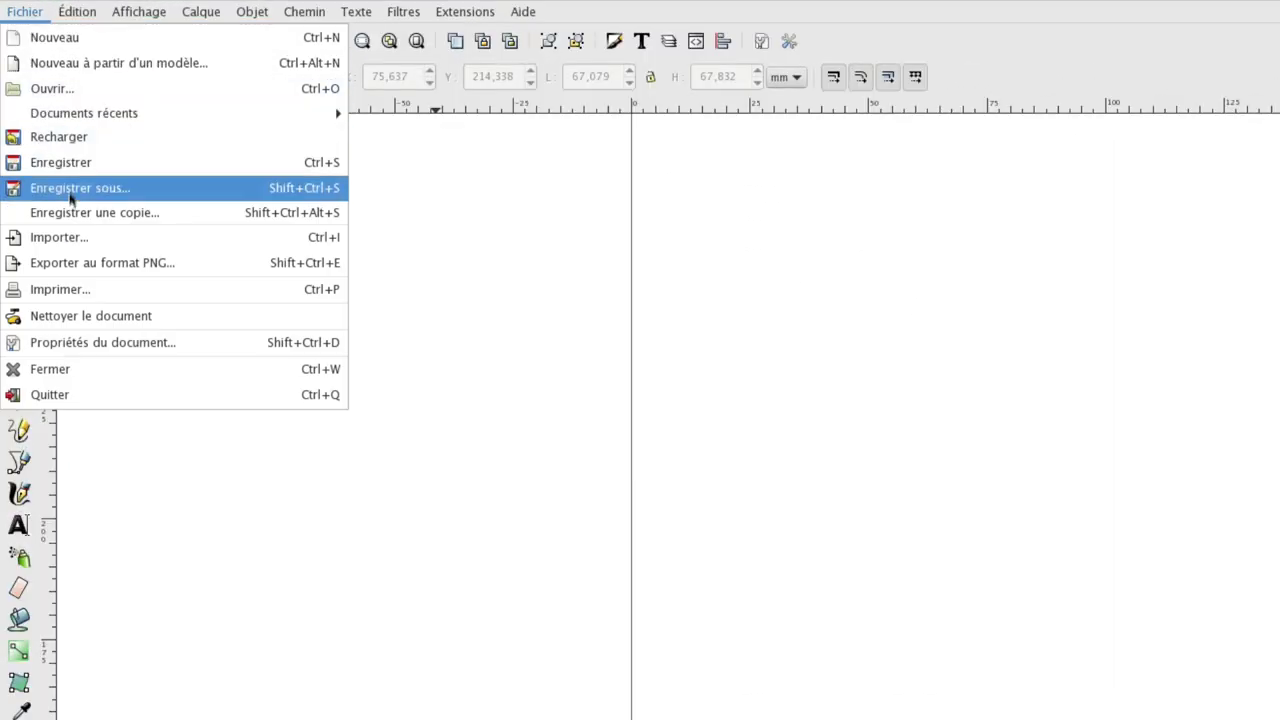
left_click(77, 236)
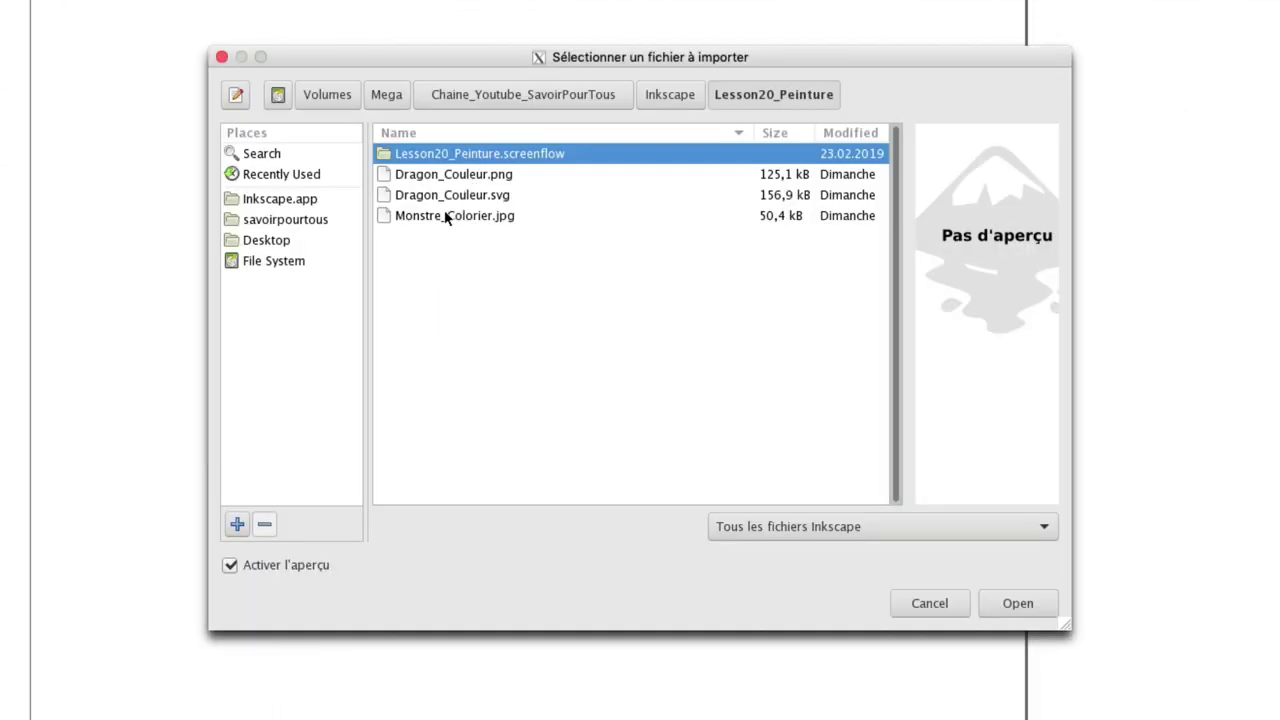
left_click(447, 219)
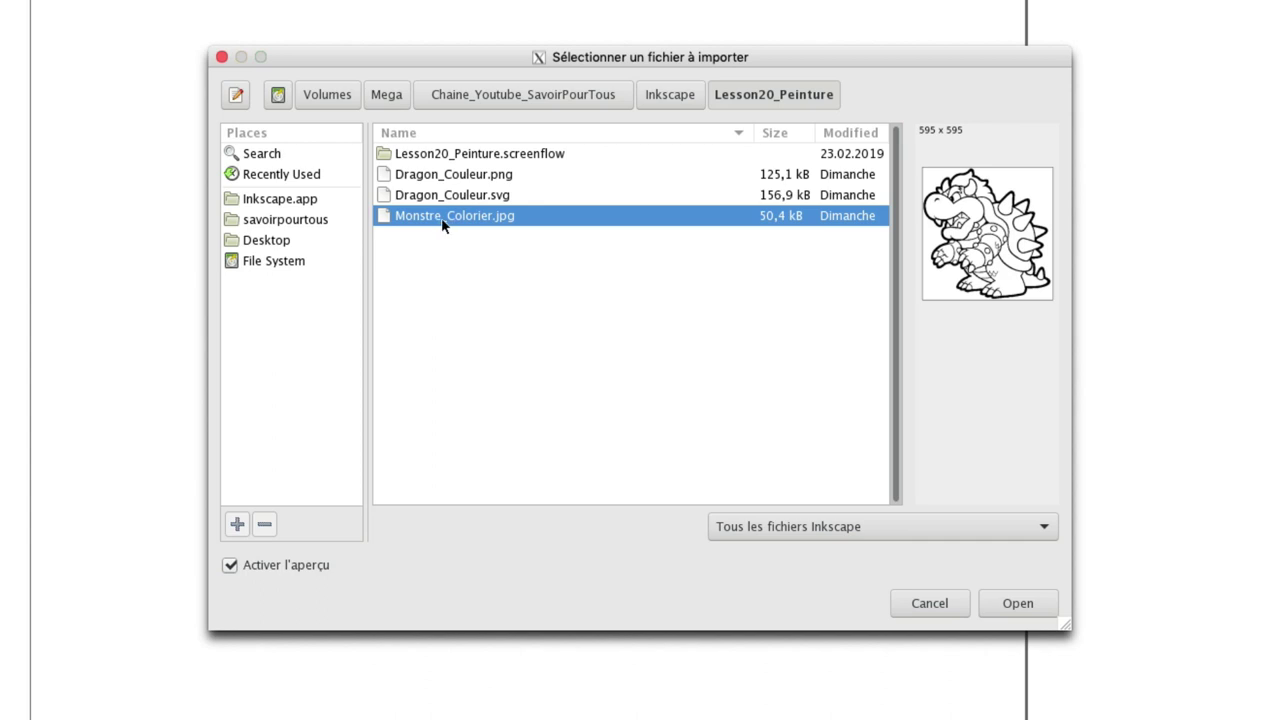
left_click(1020, 604)
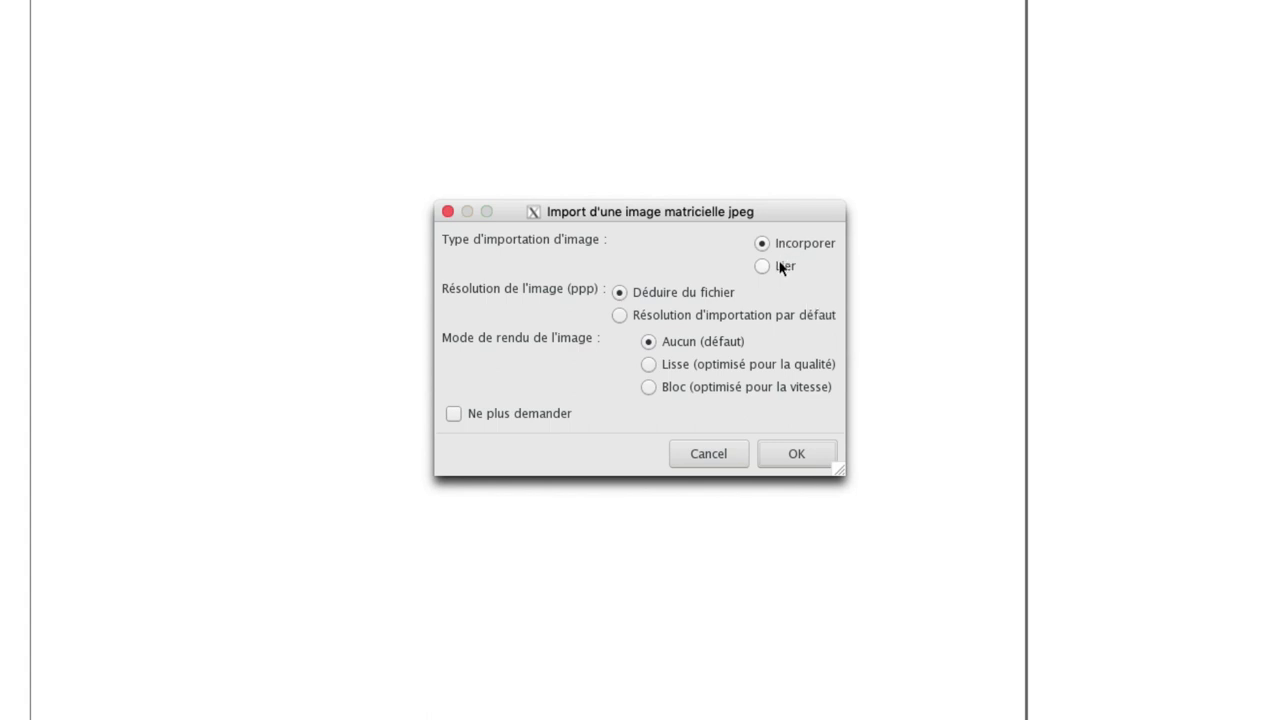
left_click(800, 455)
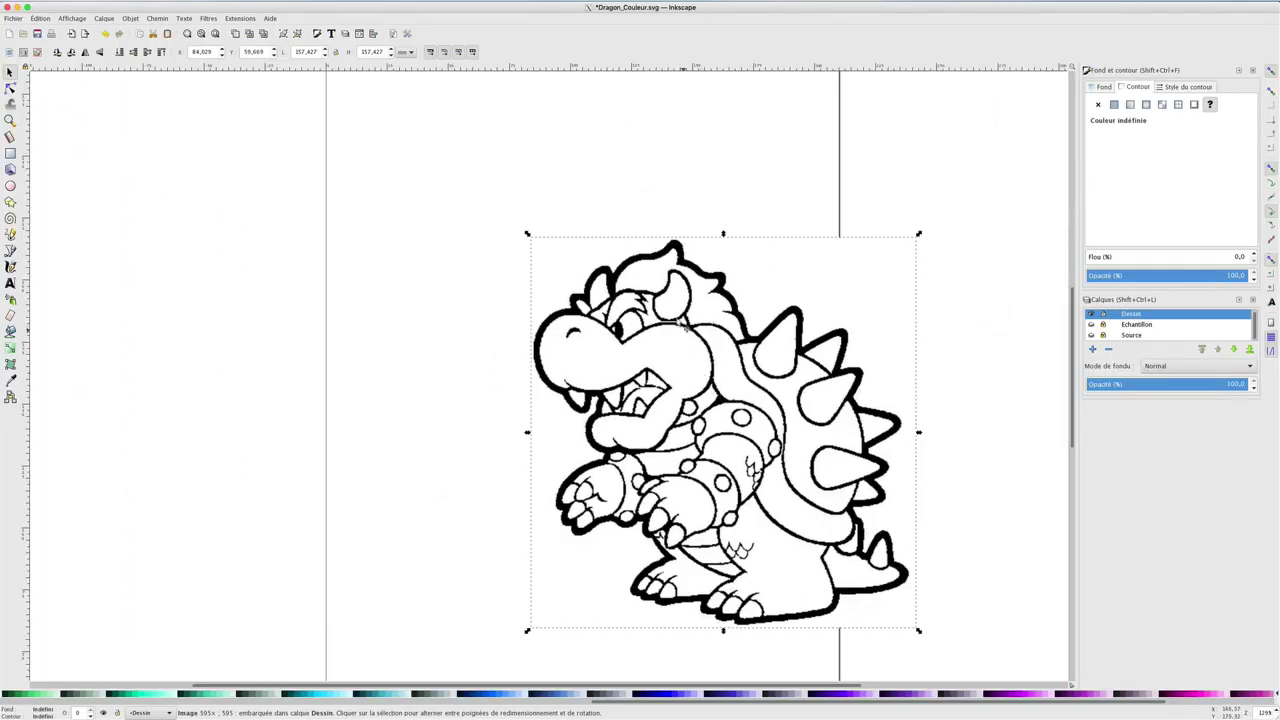
Step: Move and scale the dragon image to fill the page, then flip it horizontally to face right
left_click_drag(688, 340, 493, 192)
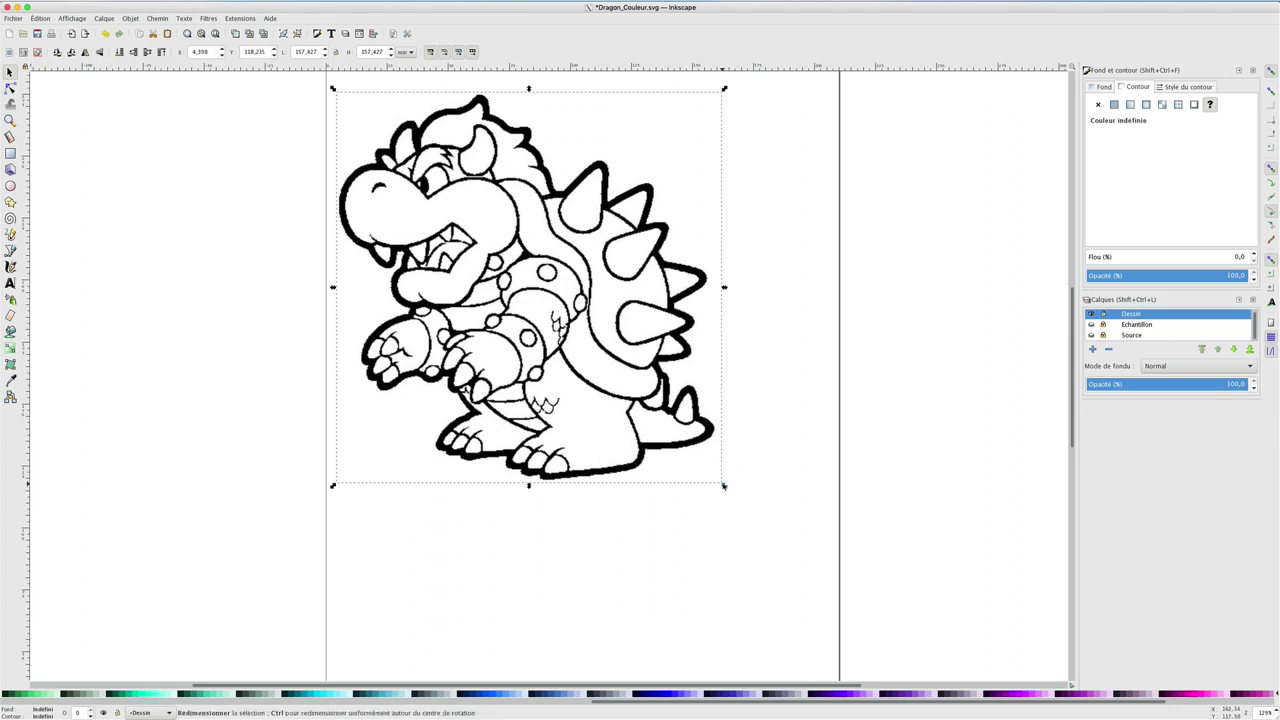
left_click_drag(724, 486, 785, 531)
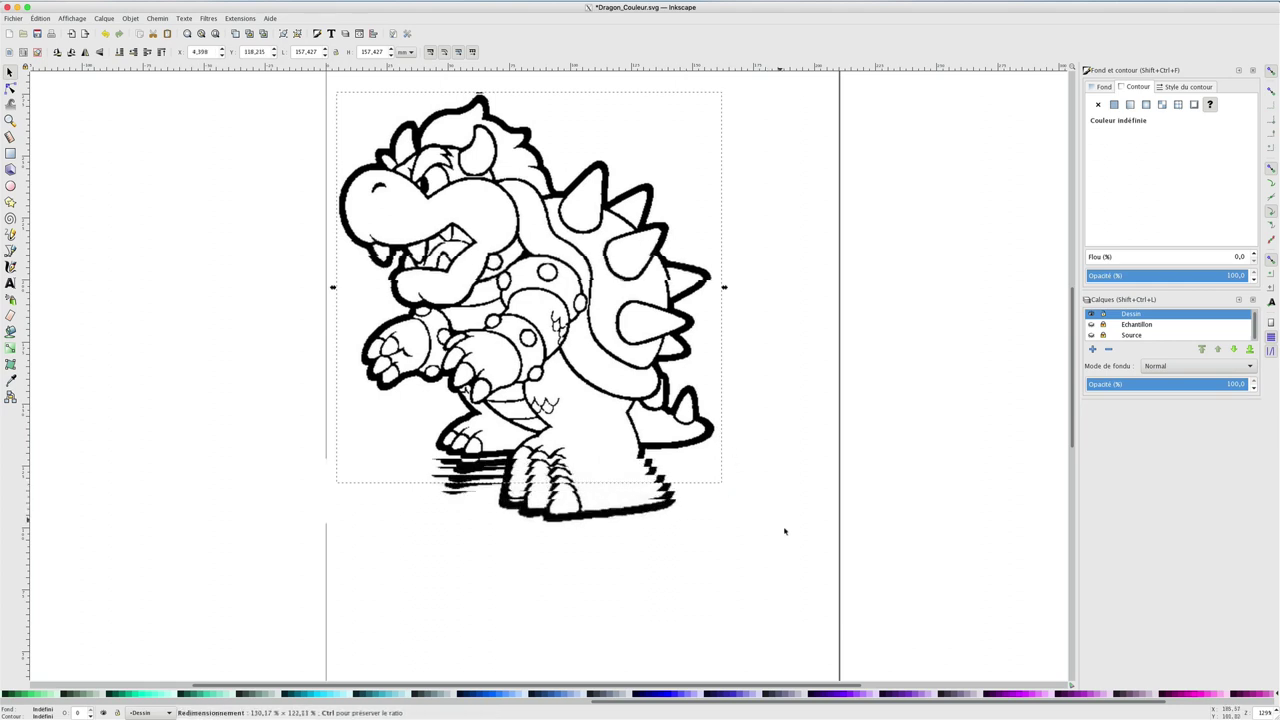
left_click_drag(785, 531, 802, 551)
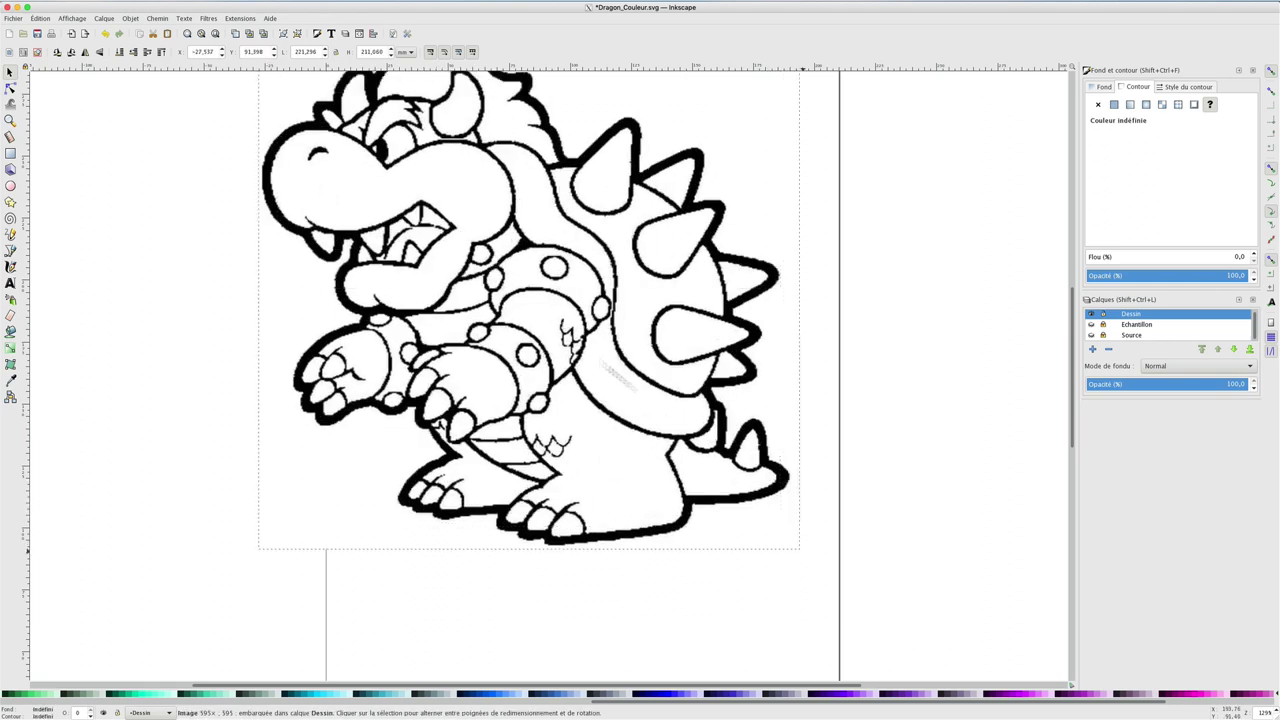
left_click_drag(458, 188, 505, 231)
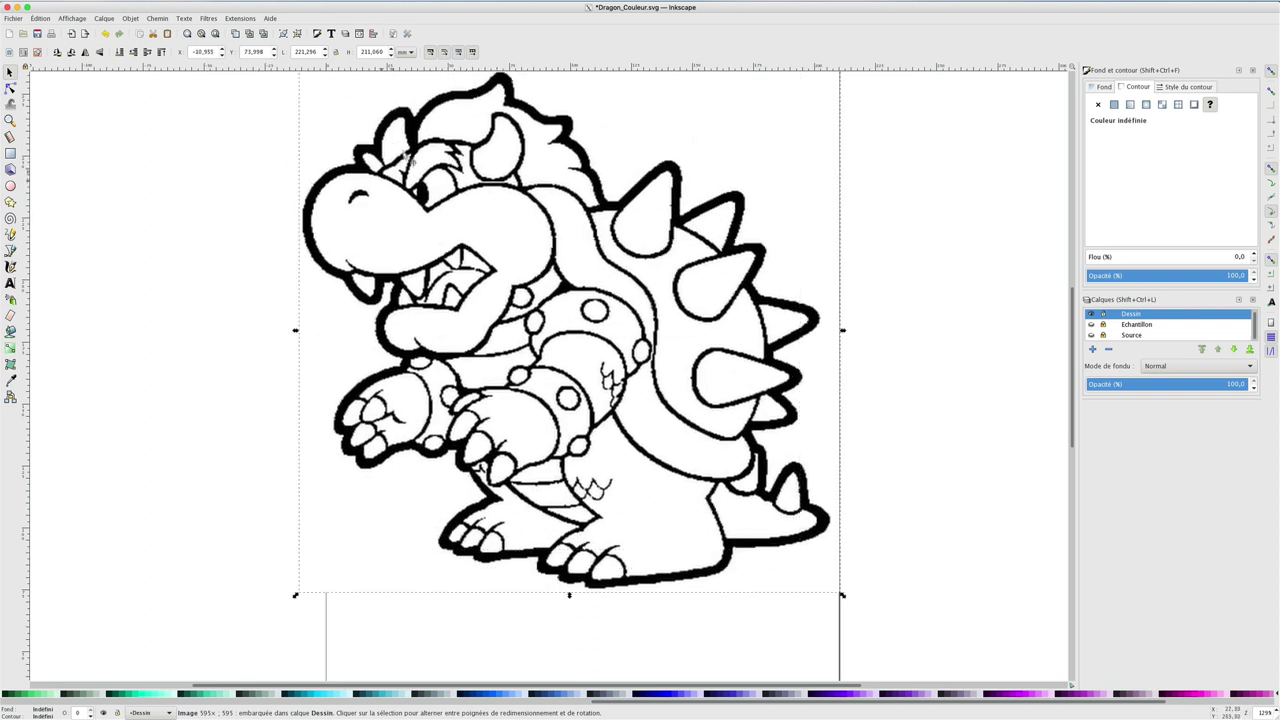
left_click(85, 52)
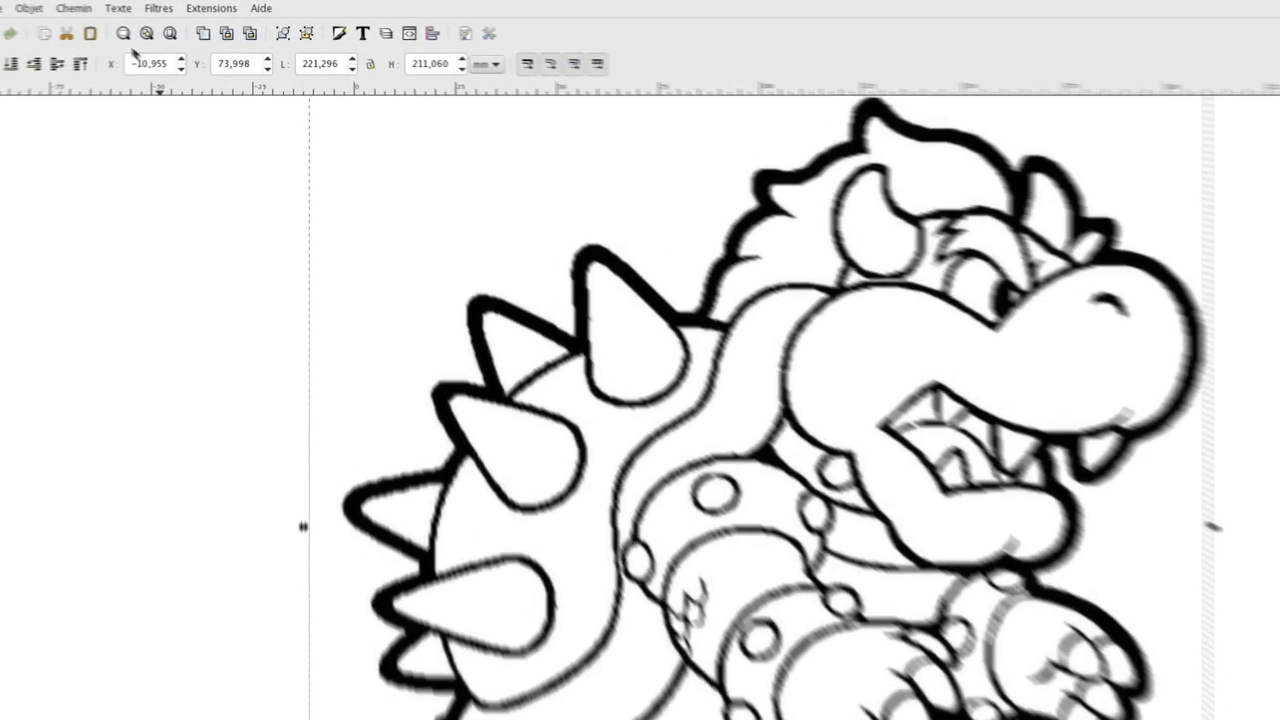
Step: Vectorise the dragon bitmap with a 0,450 brightness threshold and live preview on
left_click(78, 9)
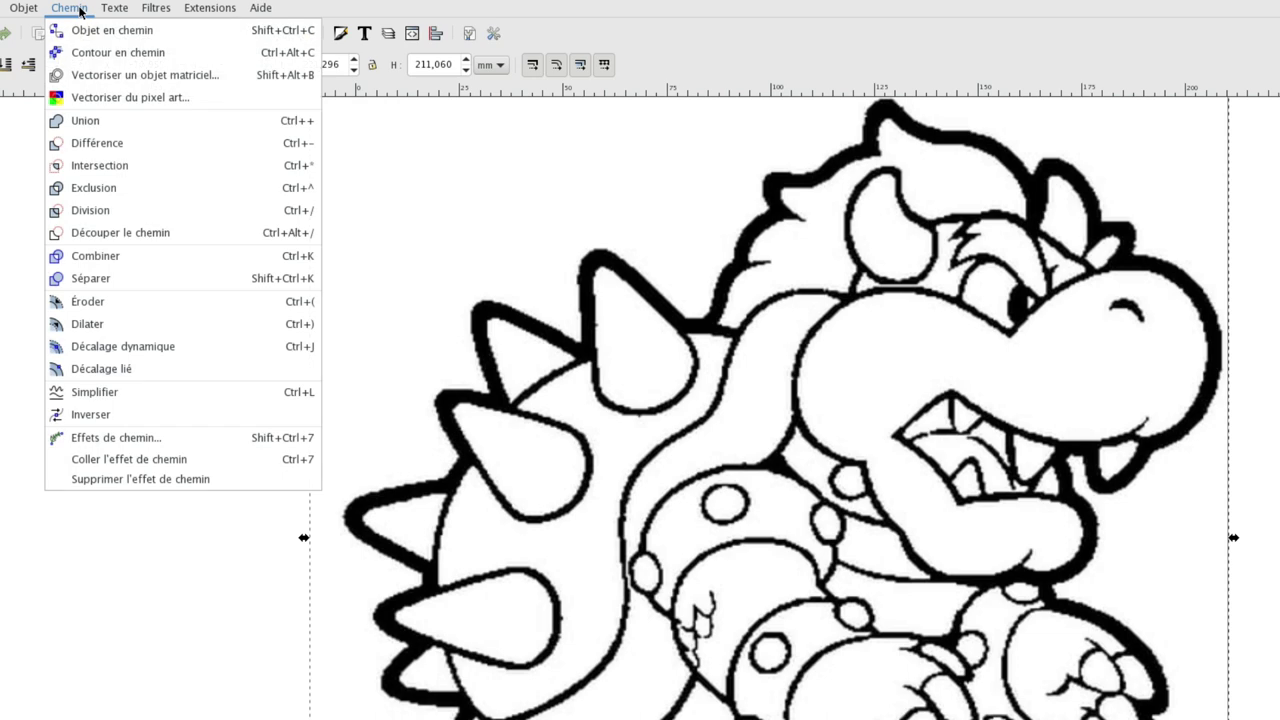
left_click(130, 78)
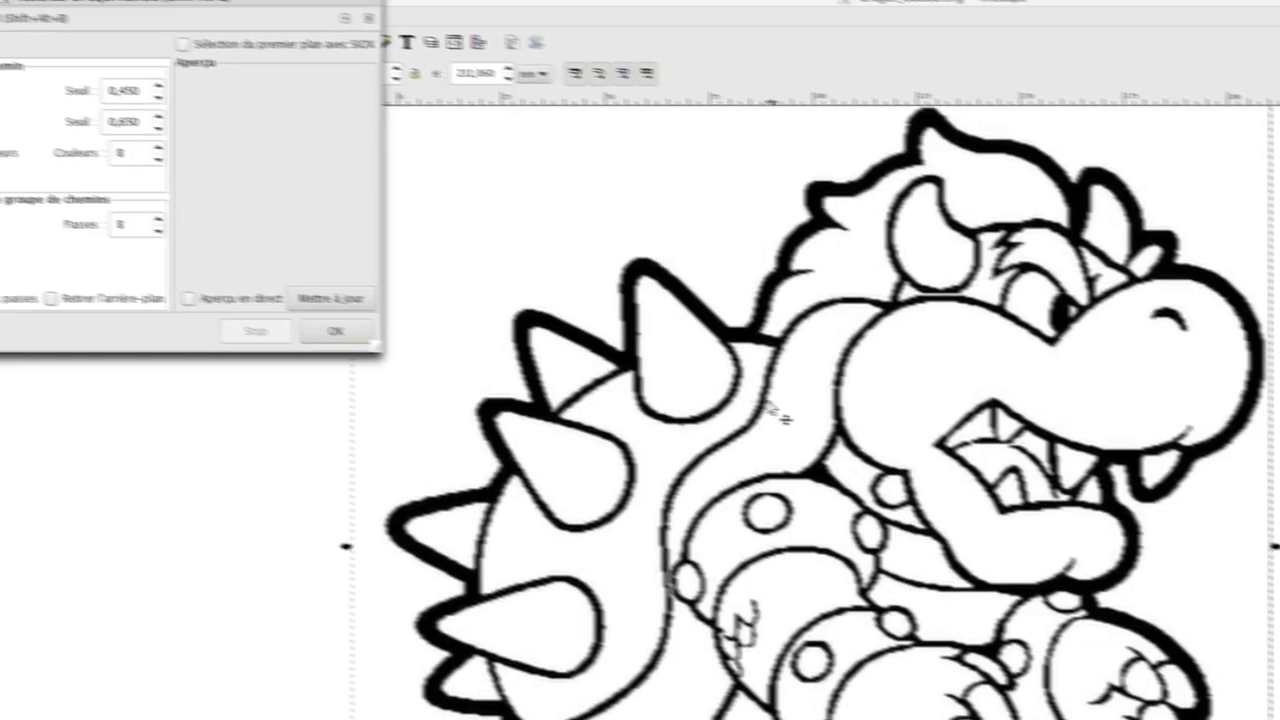
mouse_move(391, 34)
left_mouse_down()
mouse_move(535, 145)
mouse_move(677, 203)
left_mouse_up()
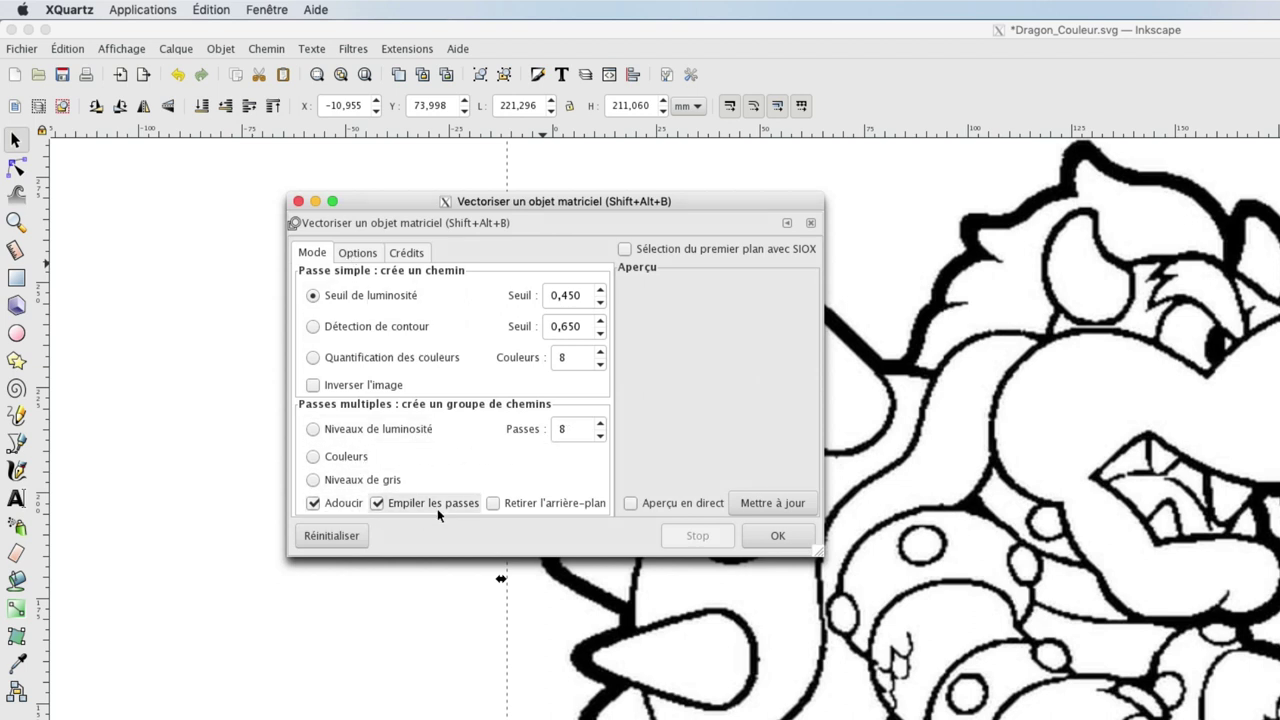
left_click(357, 256)
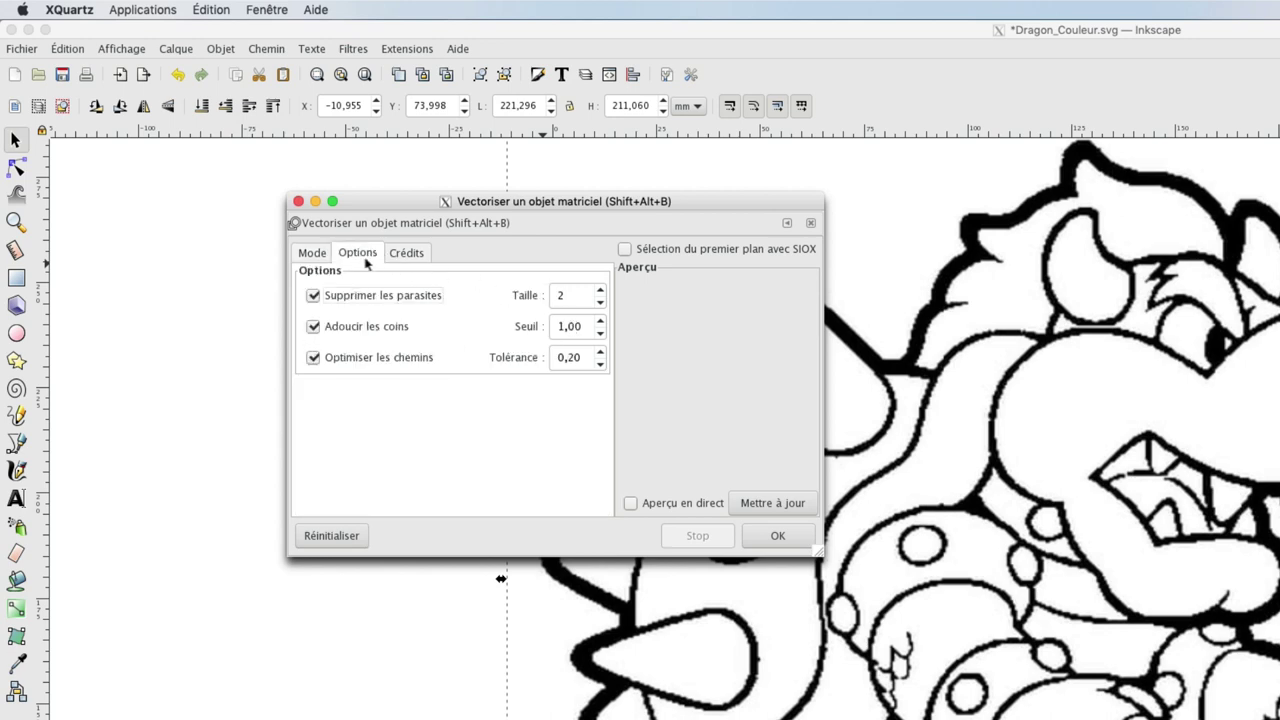
left_click(314, 258)
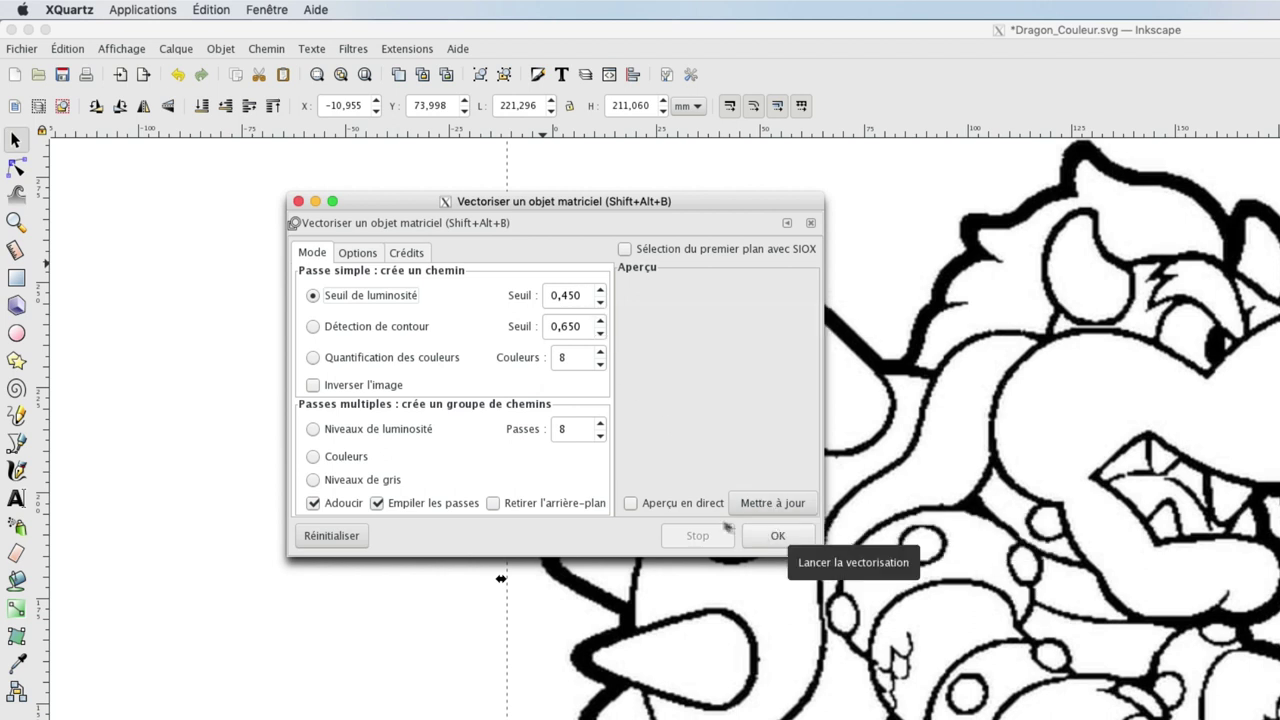
left_click(630, 503)
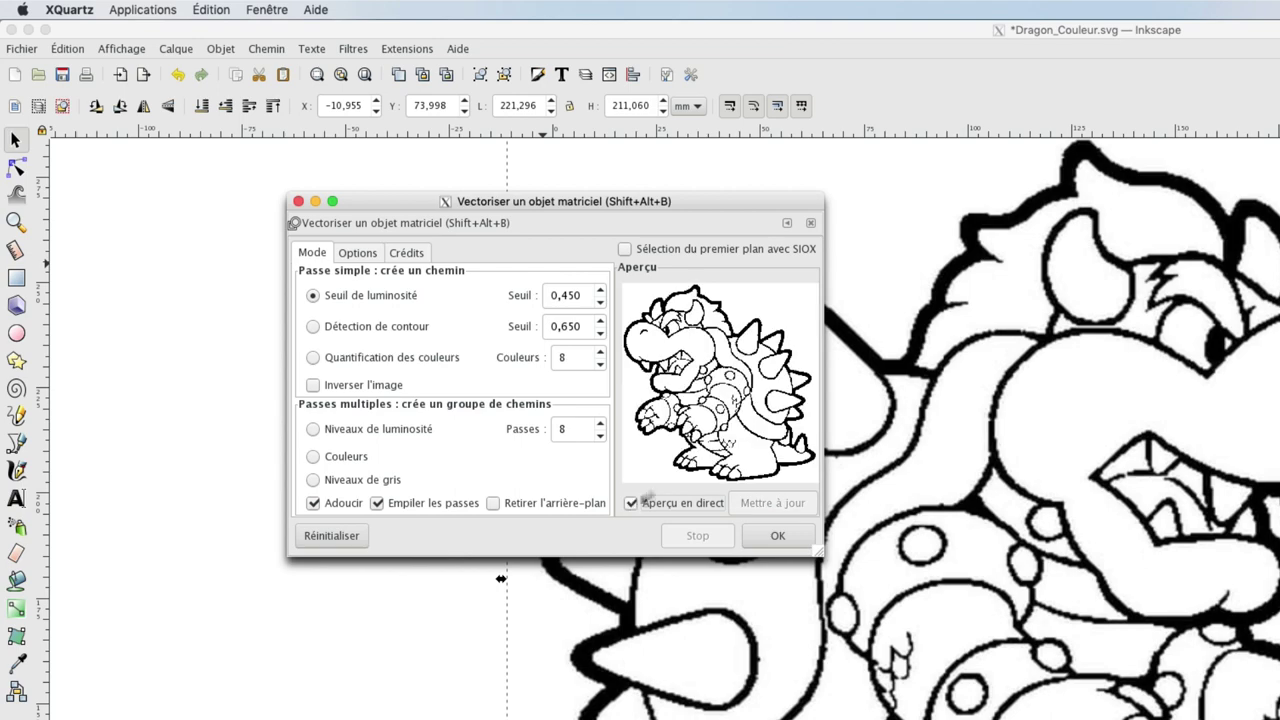
left_click(777, 536)
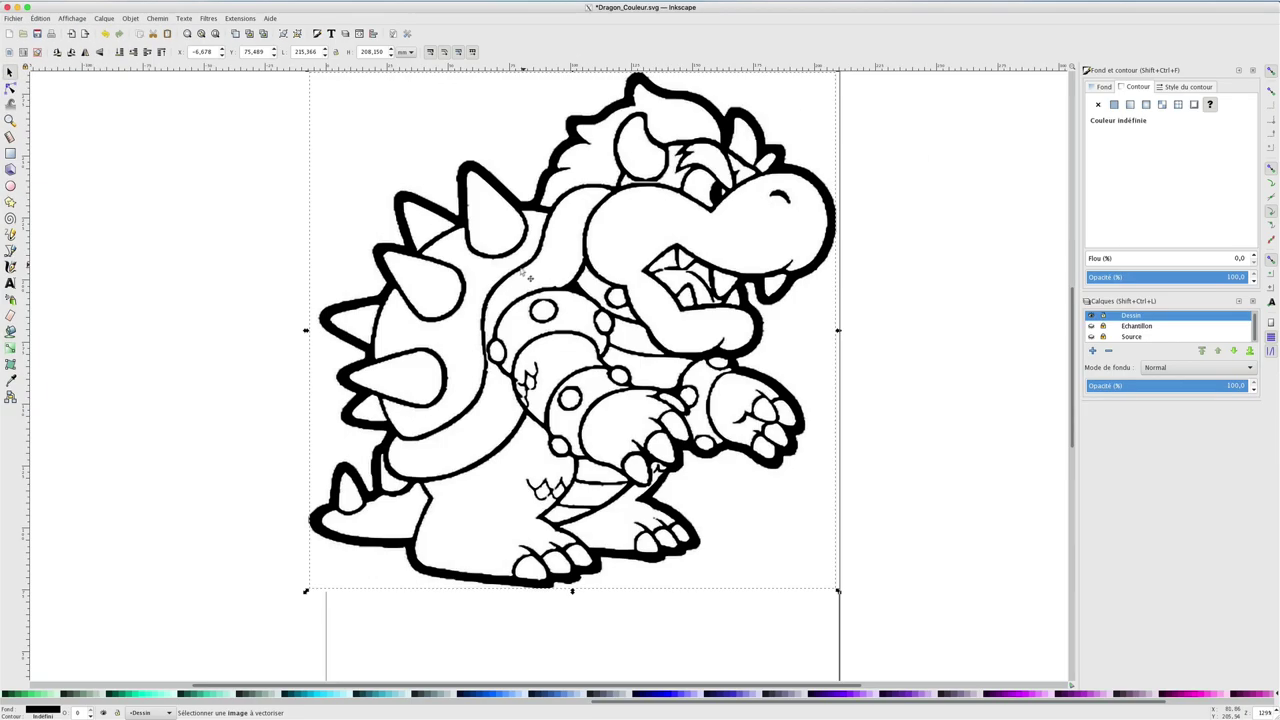
Step: Delete the original dragon bitmap and centre the traced line art on the page
mouse_move(528, 274)
left_mouse_down()
mouse_move(812, 297)
mouse_move(890, 289)
left_mouse_up()
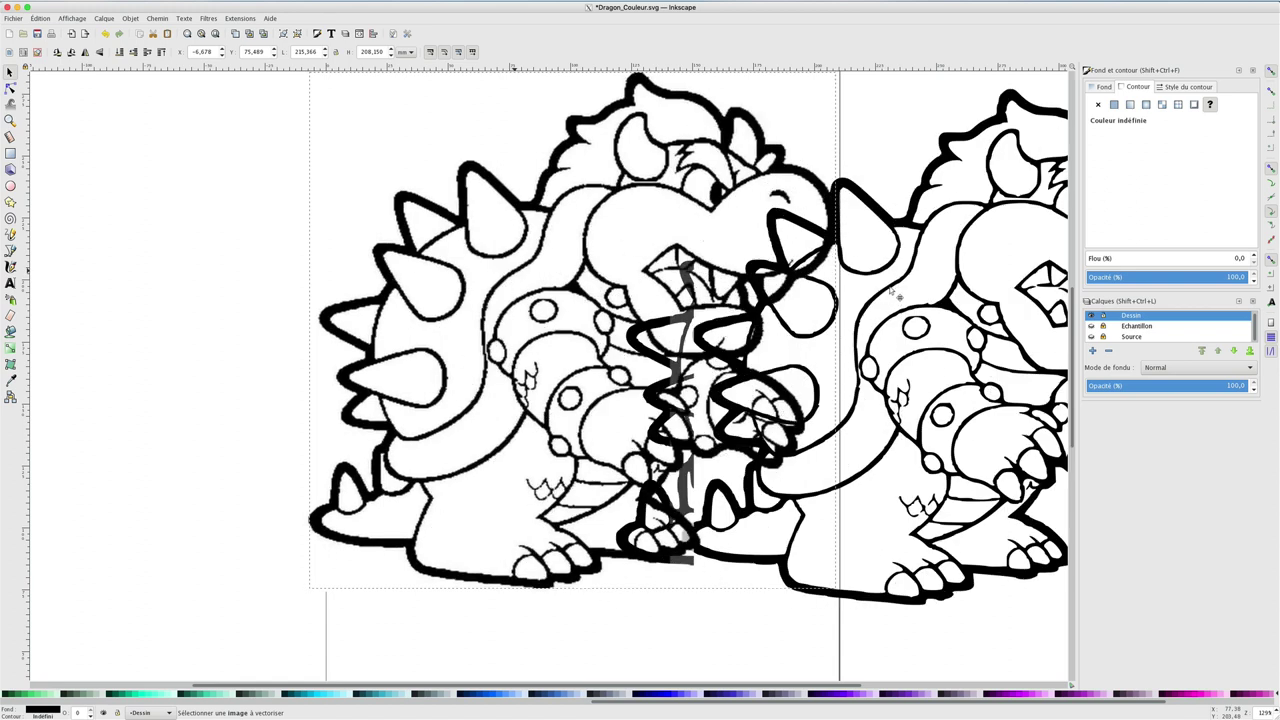
left_click(617, 272)
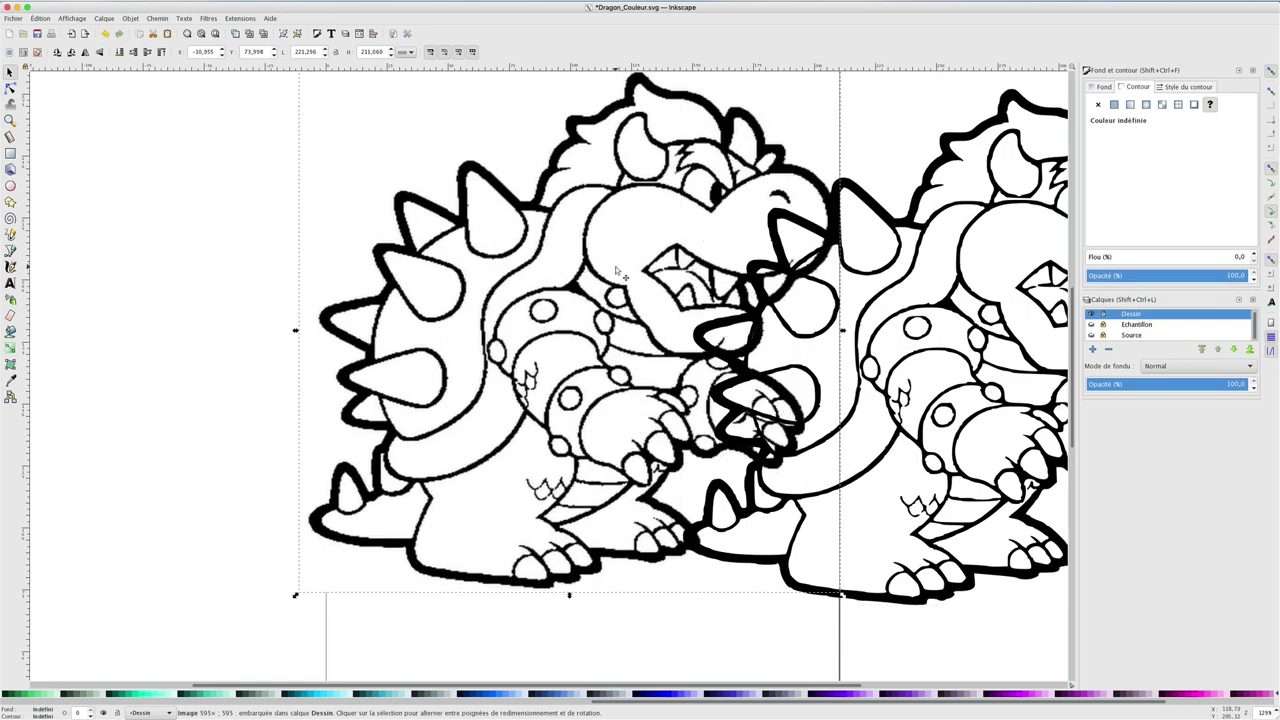
key("Delete")
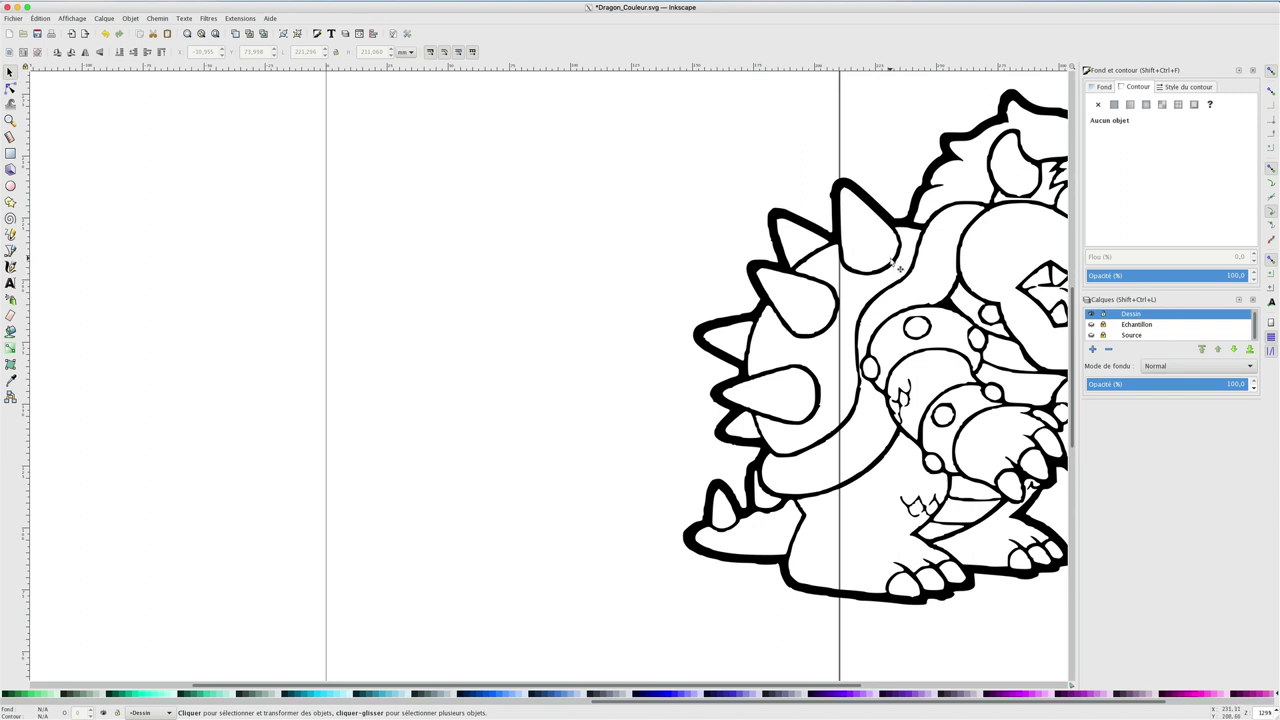
left_click_drag(898, 268, 495, 258)
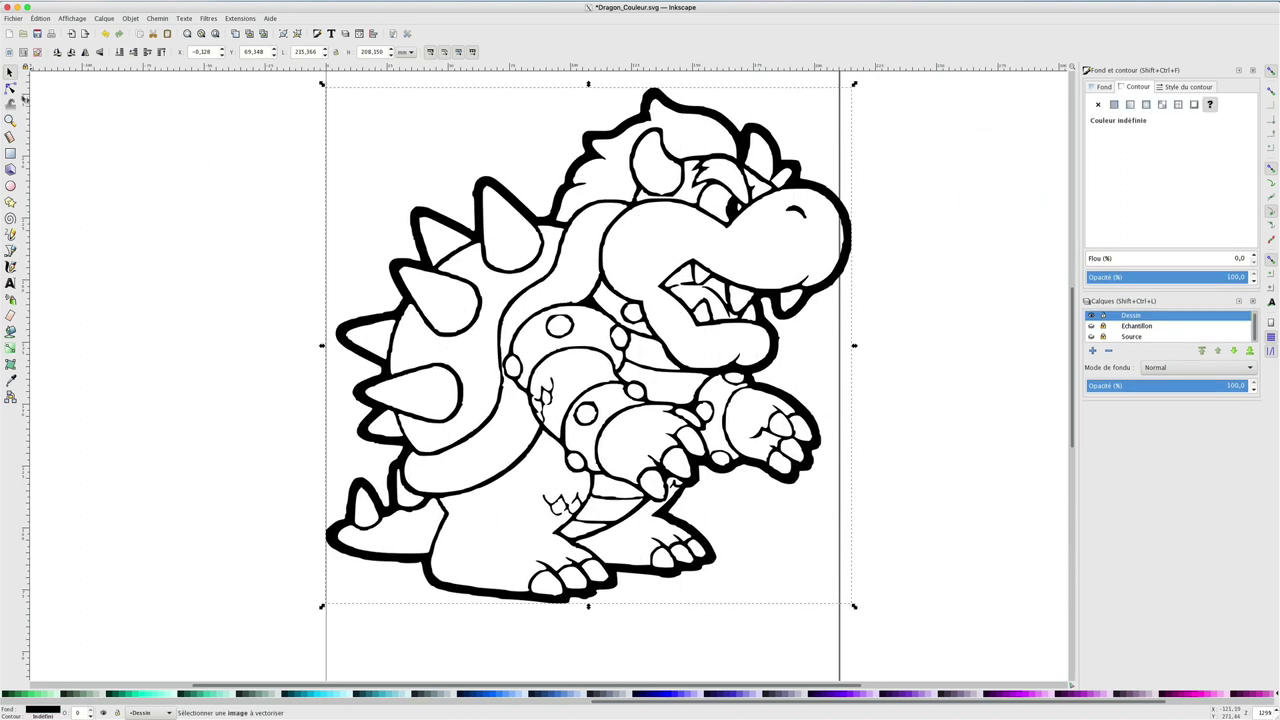
Step: Deselect the traced path's nodes and make the Echantillon swatch layer visible
key("n")
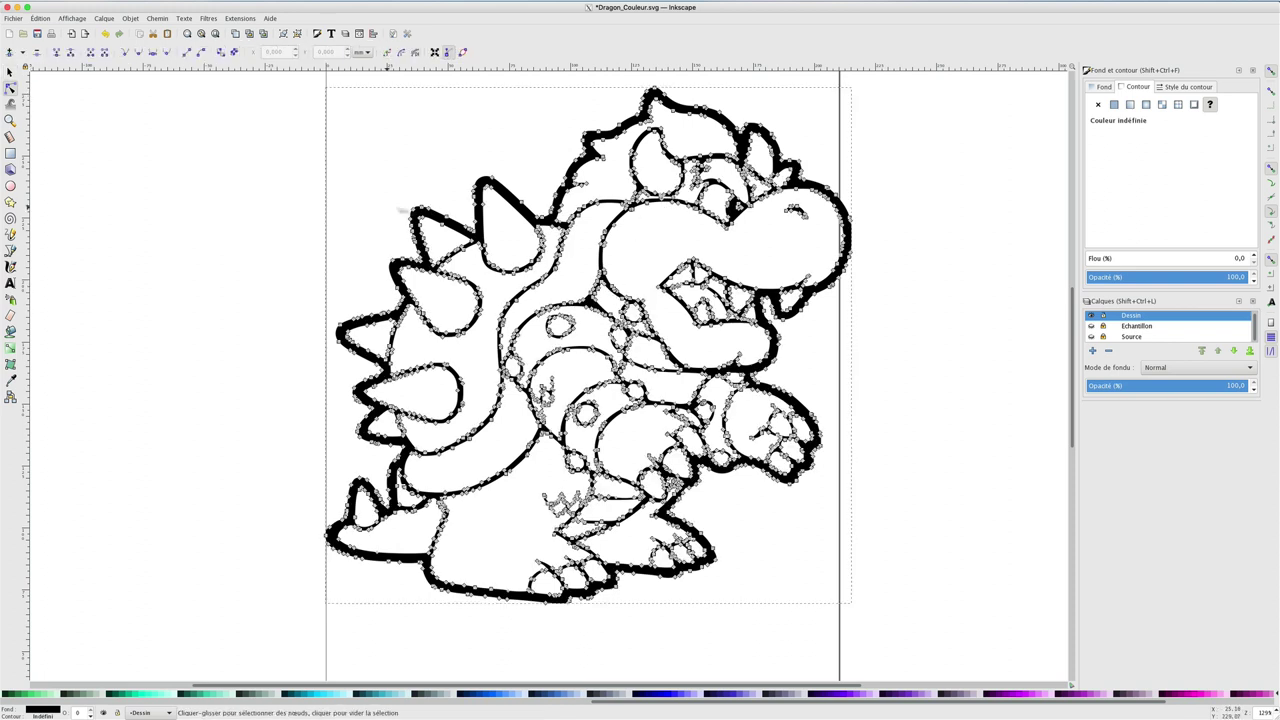
left_click(390, 210)
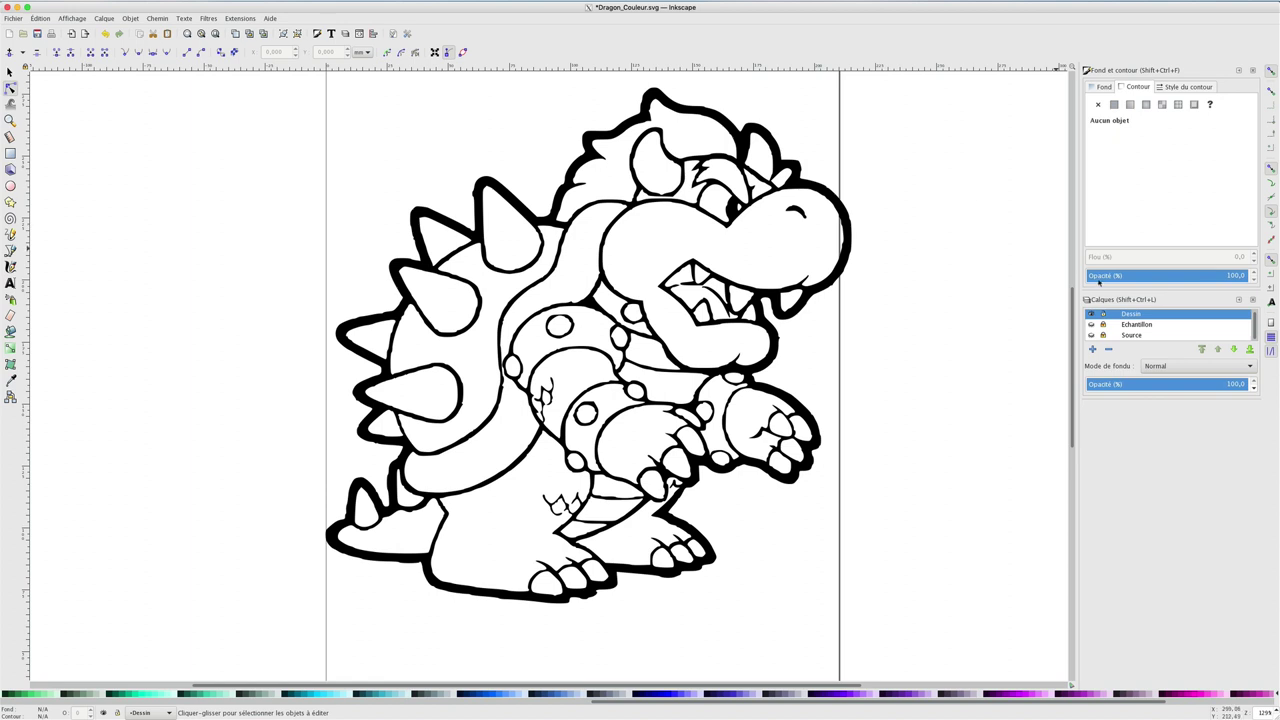
left_click(1092, 325)
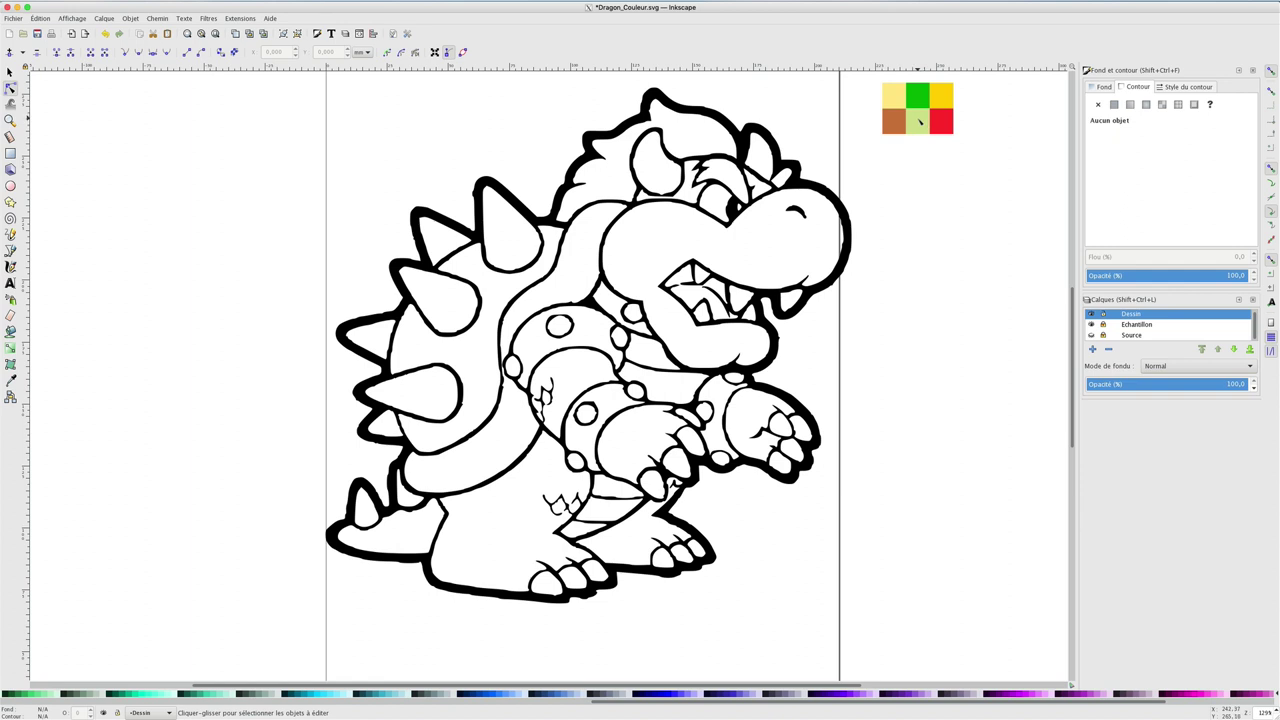
Step: Make the Source reference layer visible and drag the line-art Bowser to its right
left_click(1091, 335)
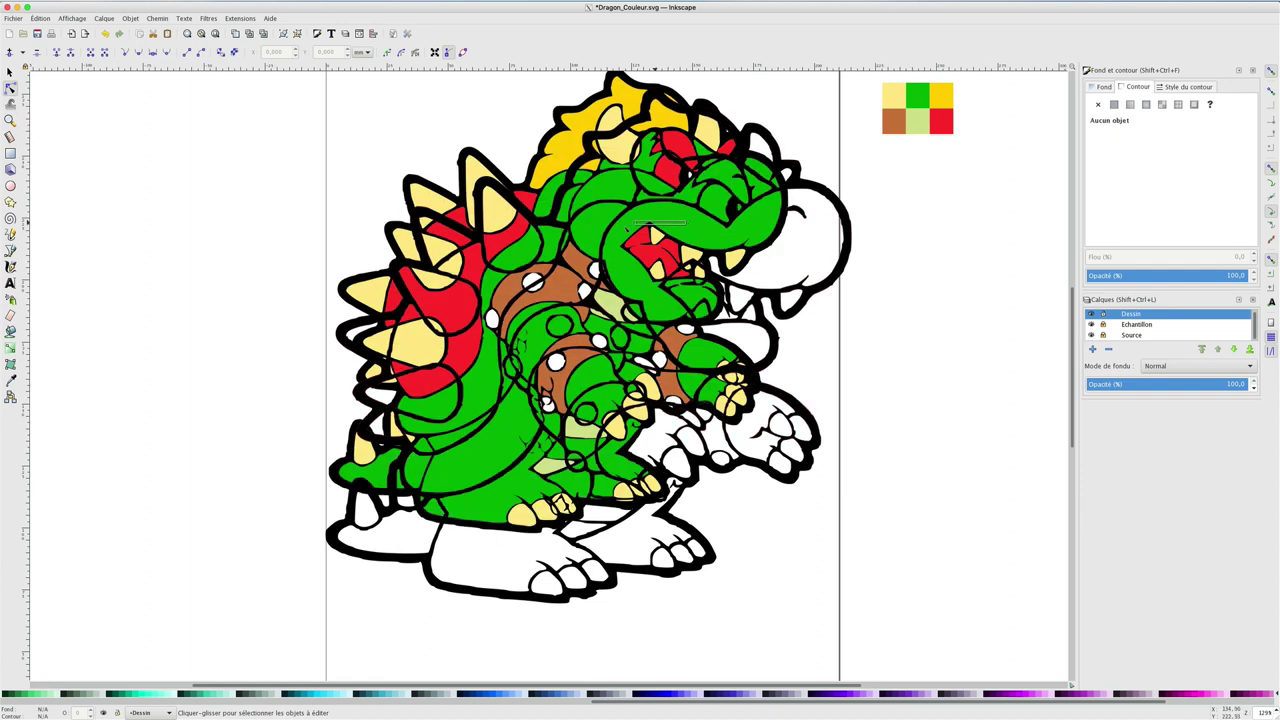
left_click_drag(626, 228, 612, 230)
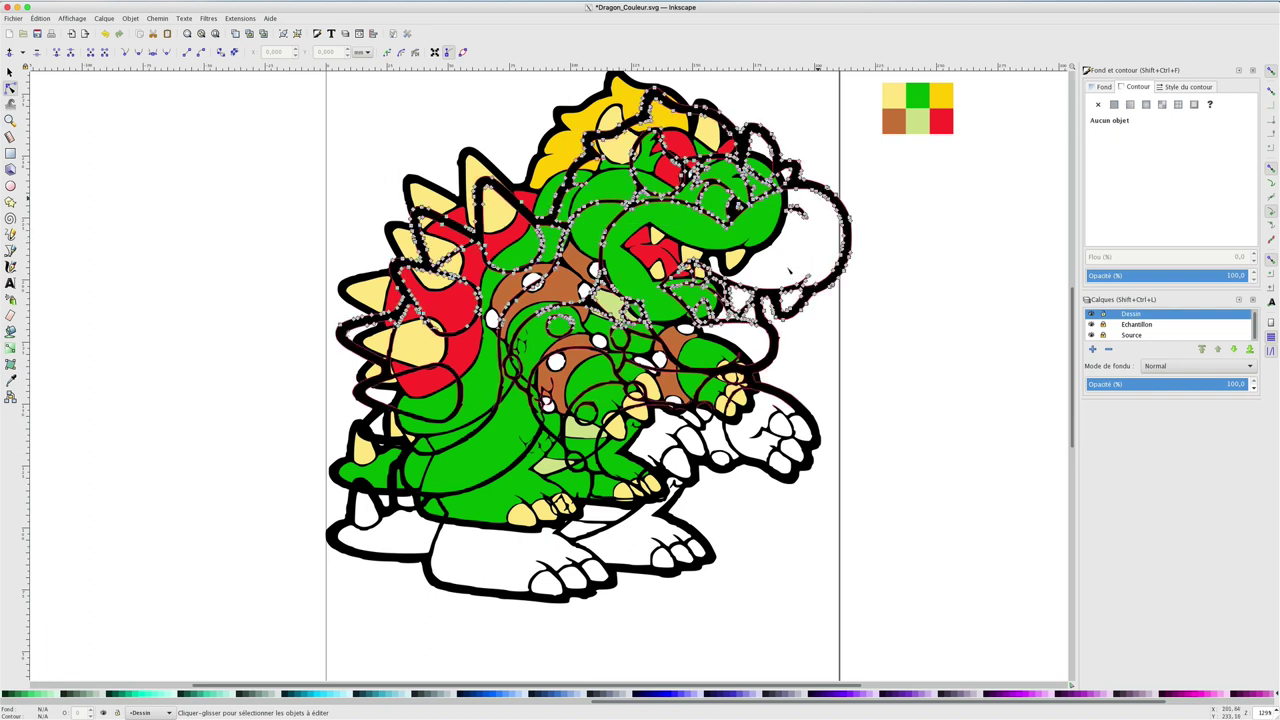
key("s")
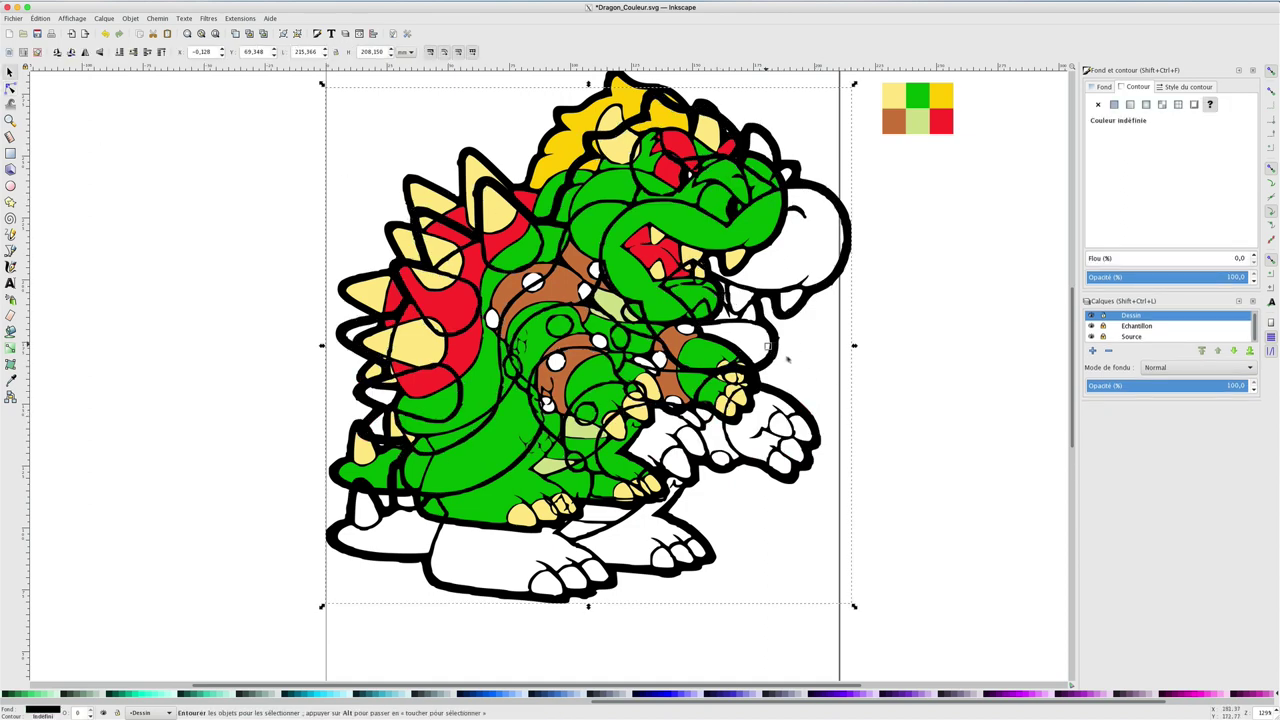
left_click_drag(766, 343, 902, 342)
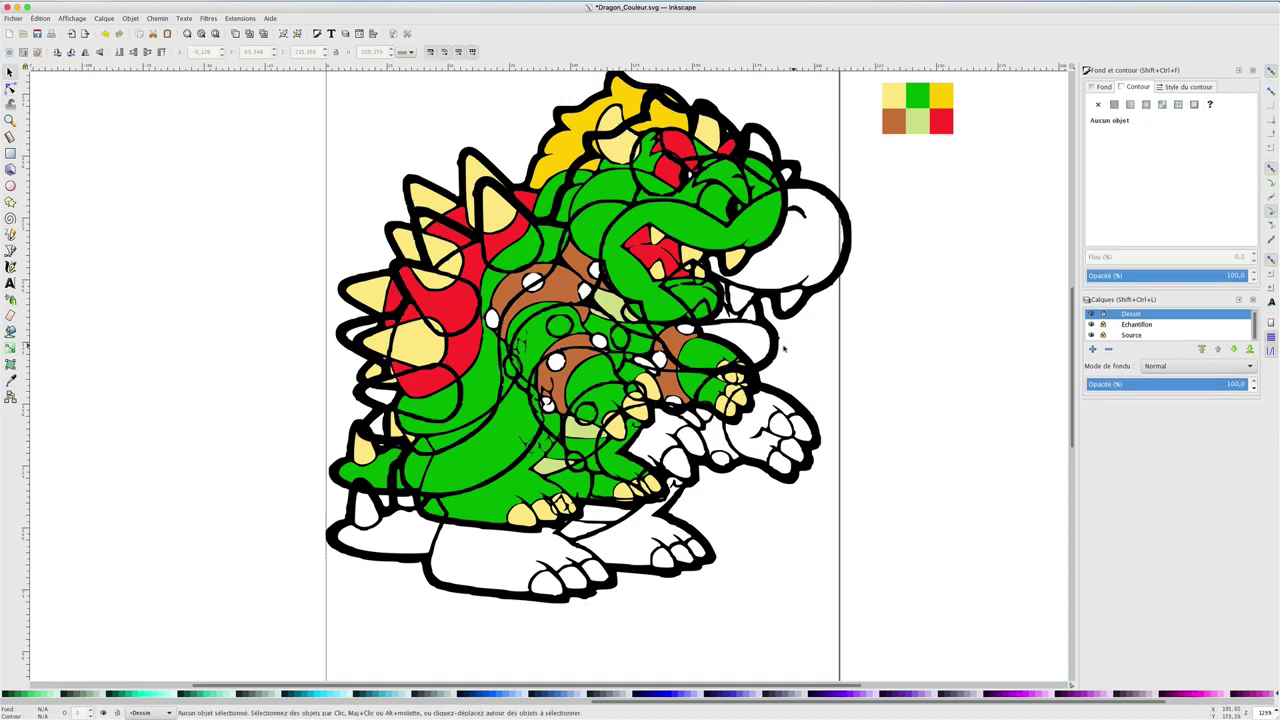
scroll(786, 356, "down", 2)
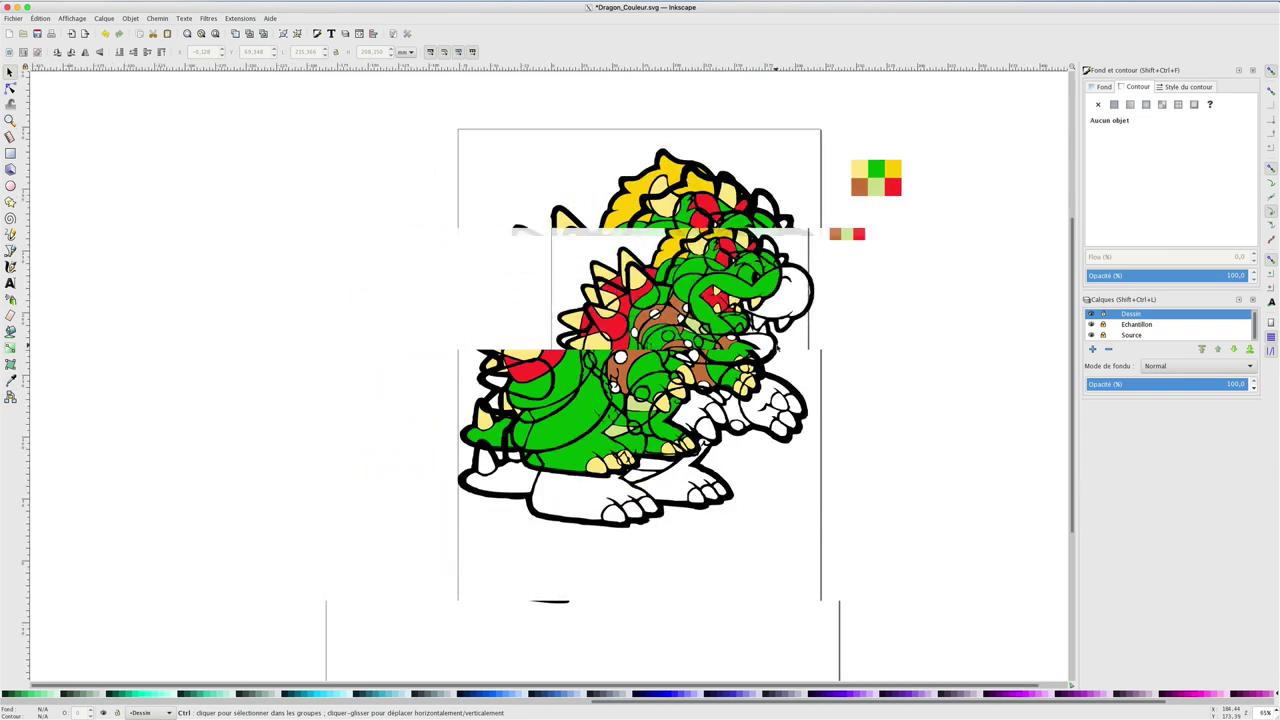
left_click(798, 280)
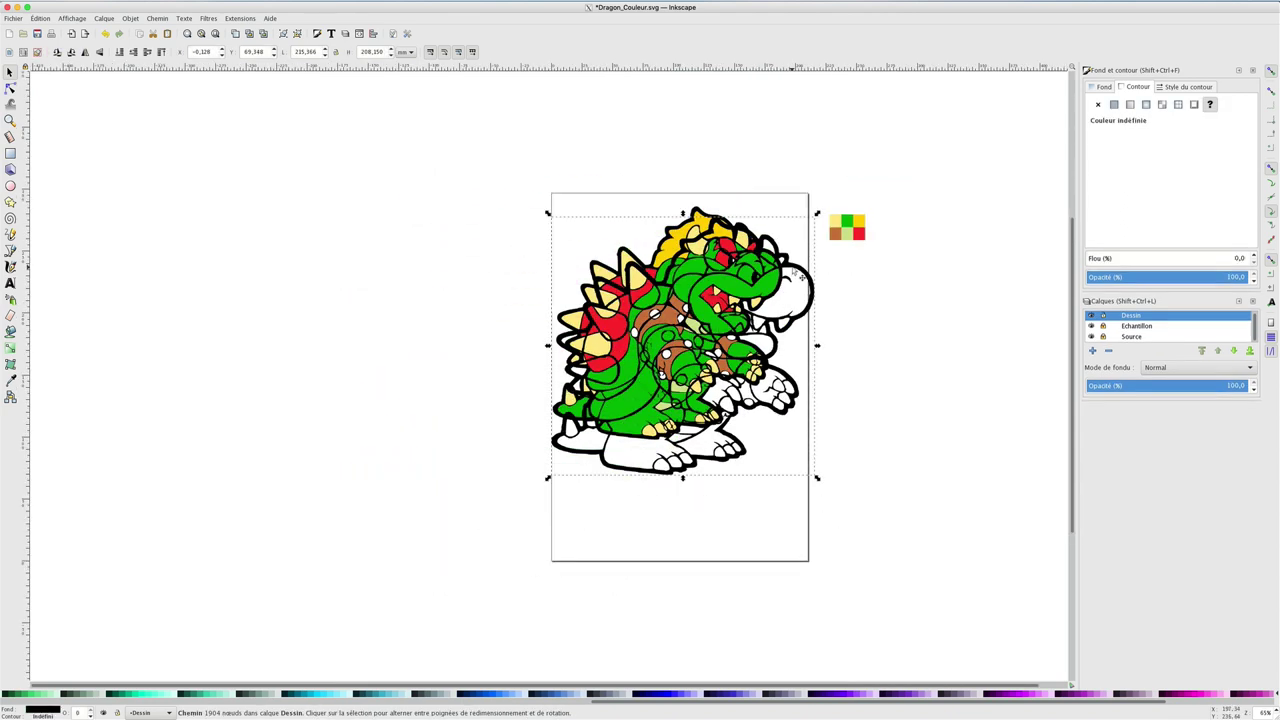
mouse_move(805, 278)
left_mouse_down()
mouse_move(885, 297)
mouse_move(1025, 290)
left_mouse_up()
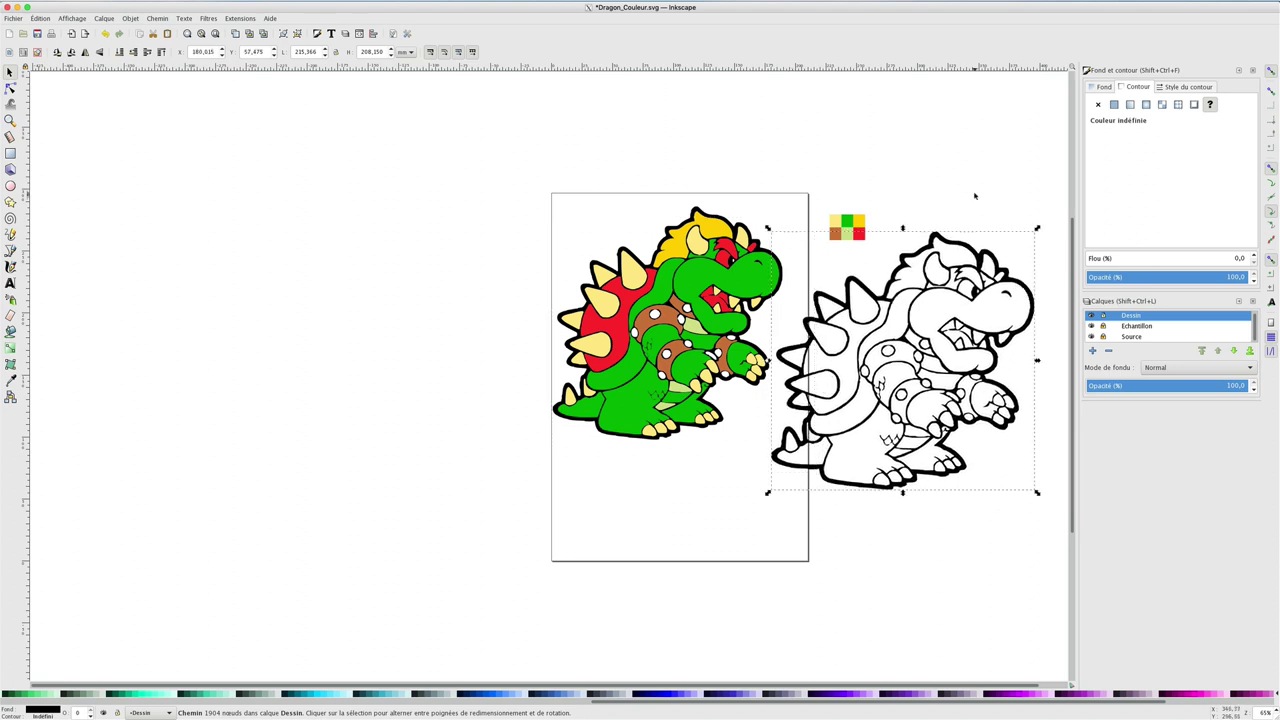
key("Escape")
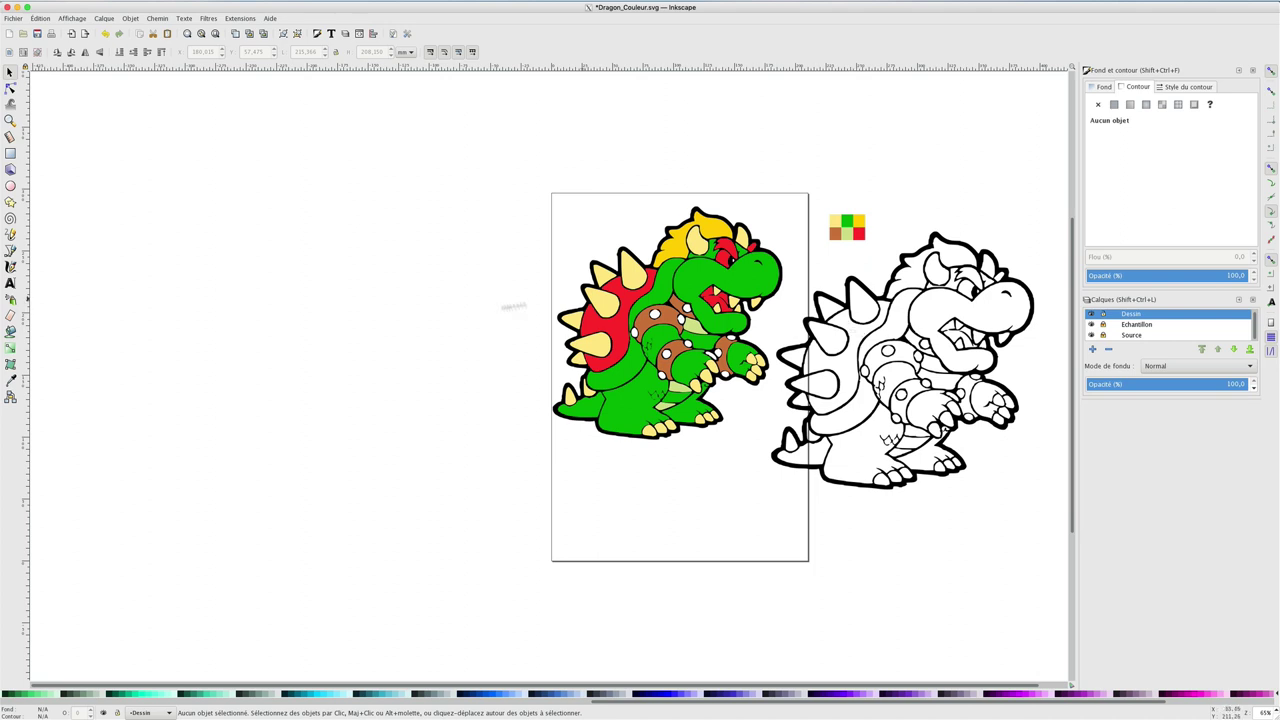
Step: Sample the red swatch and bucket-fill Bowser's shell red with Close gaps set to Medium
left_click(12, 380)
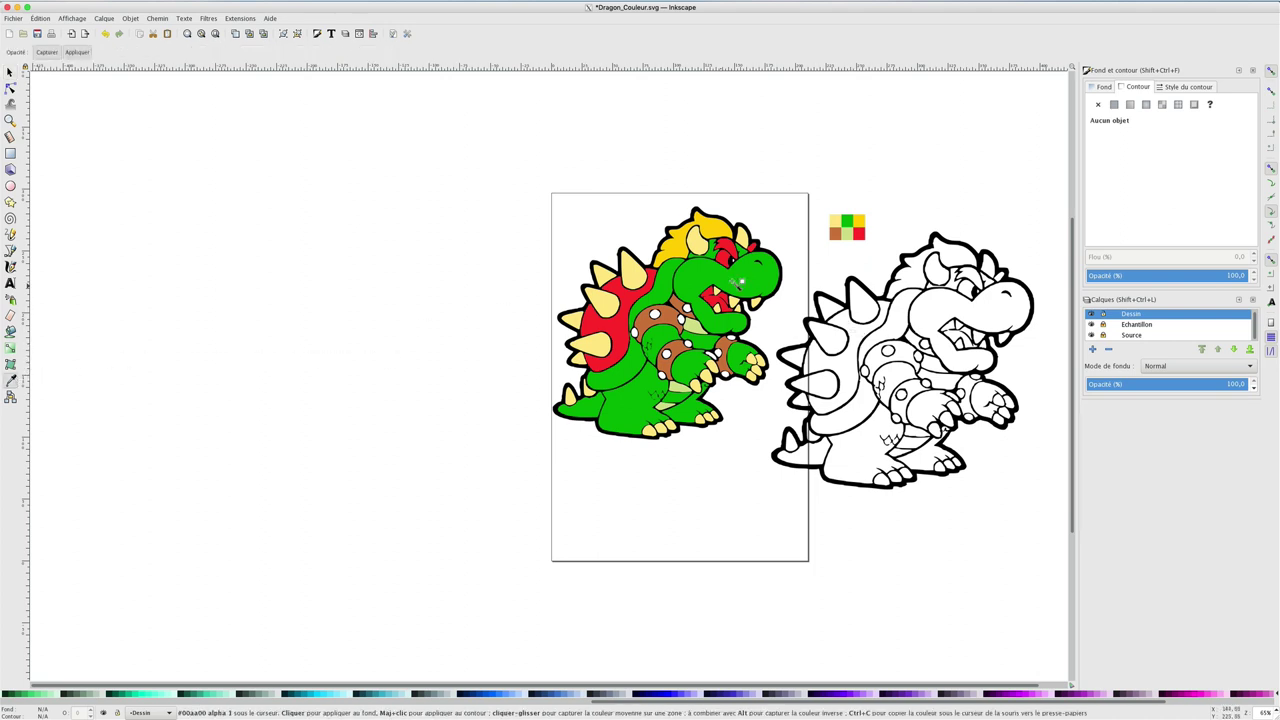
left_click(863, 238)
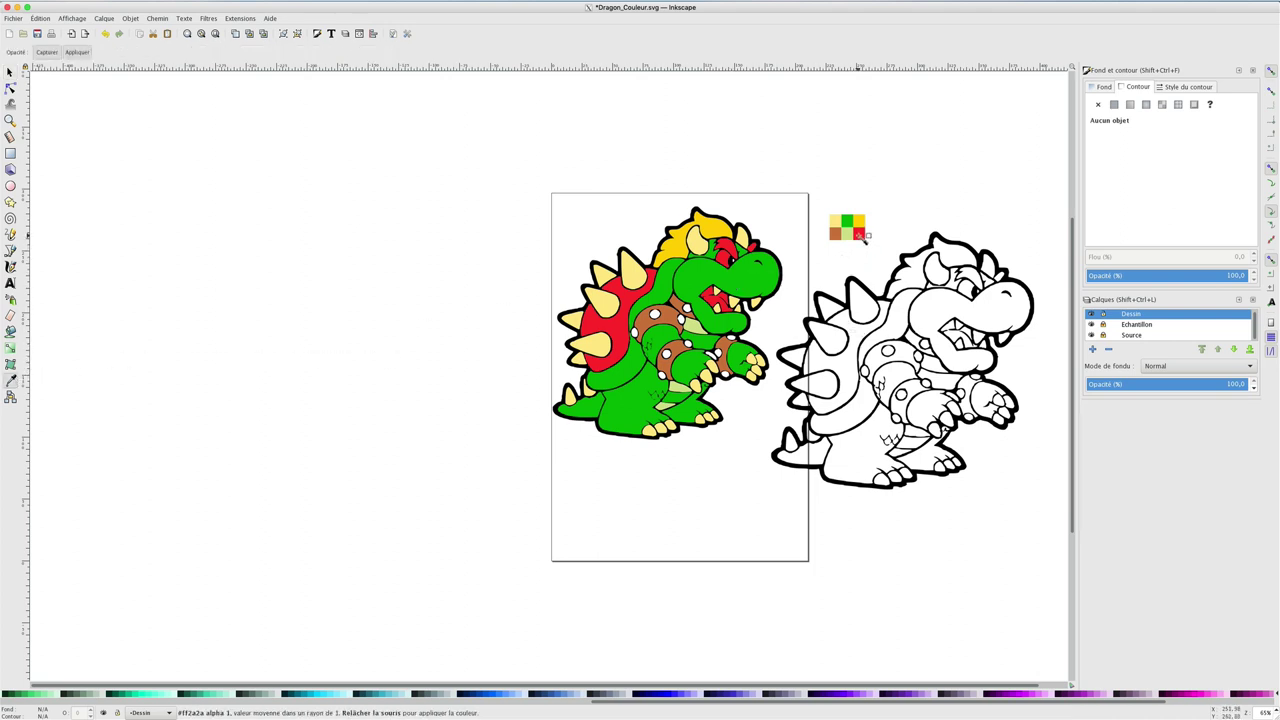
left_click(10, 331)
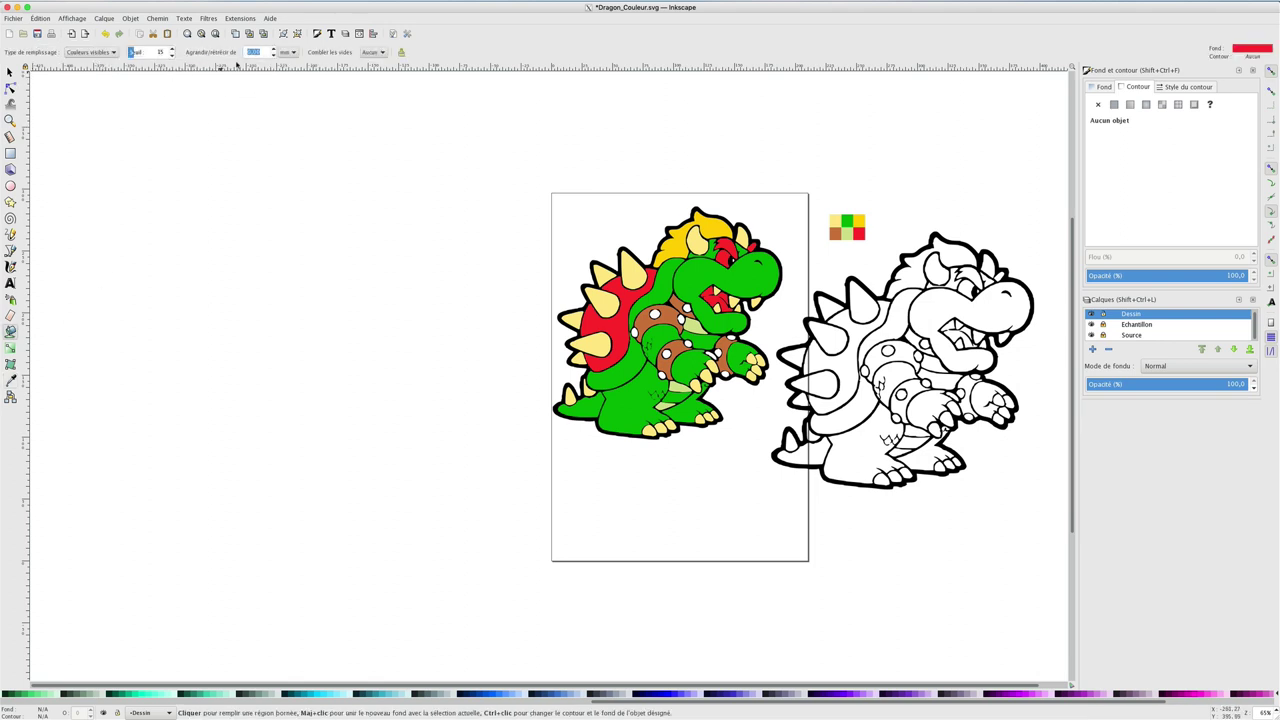
left_click(377, 53)
left_click(858, 326)
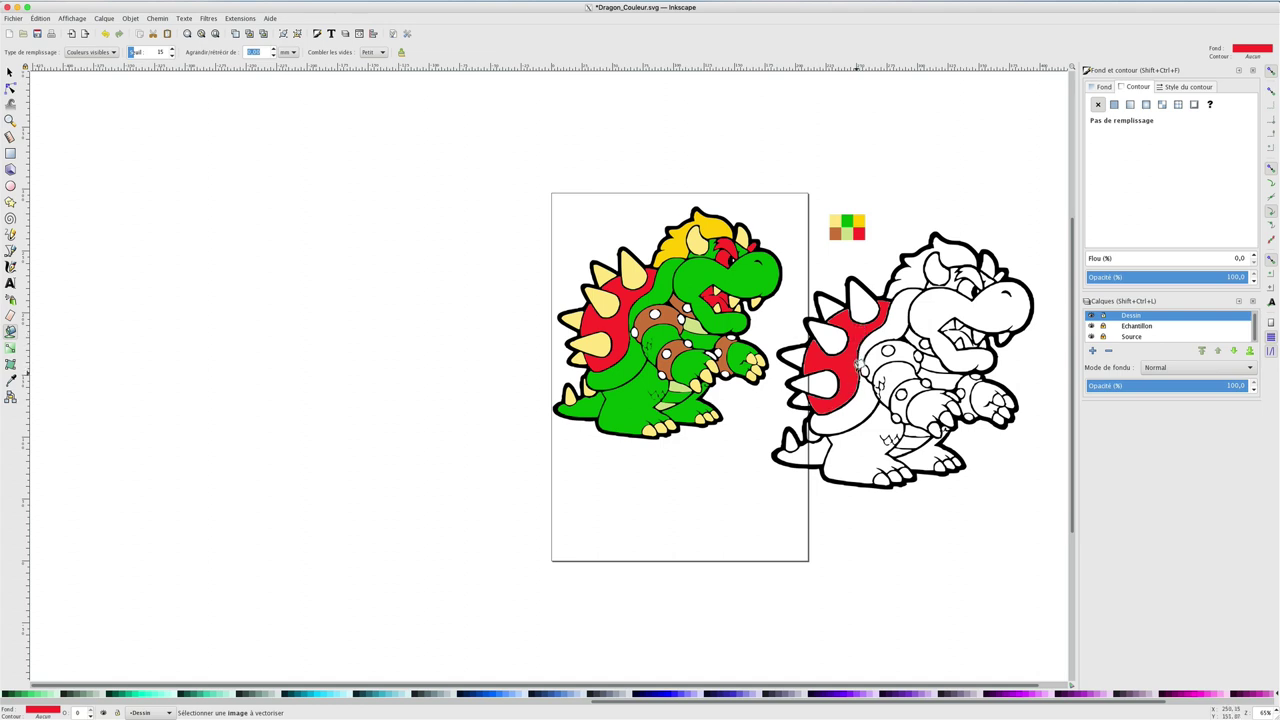
key("ctrl+z")
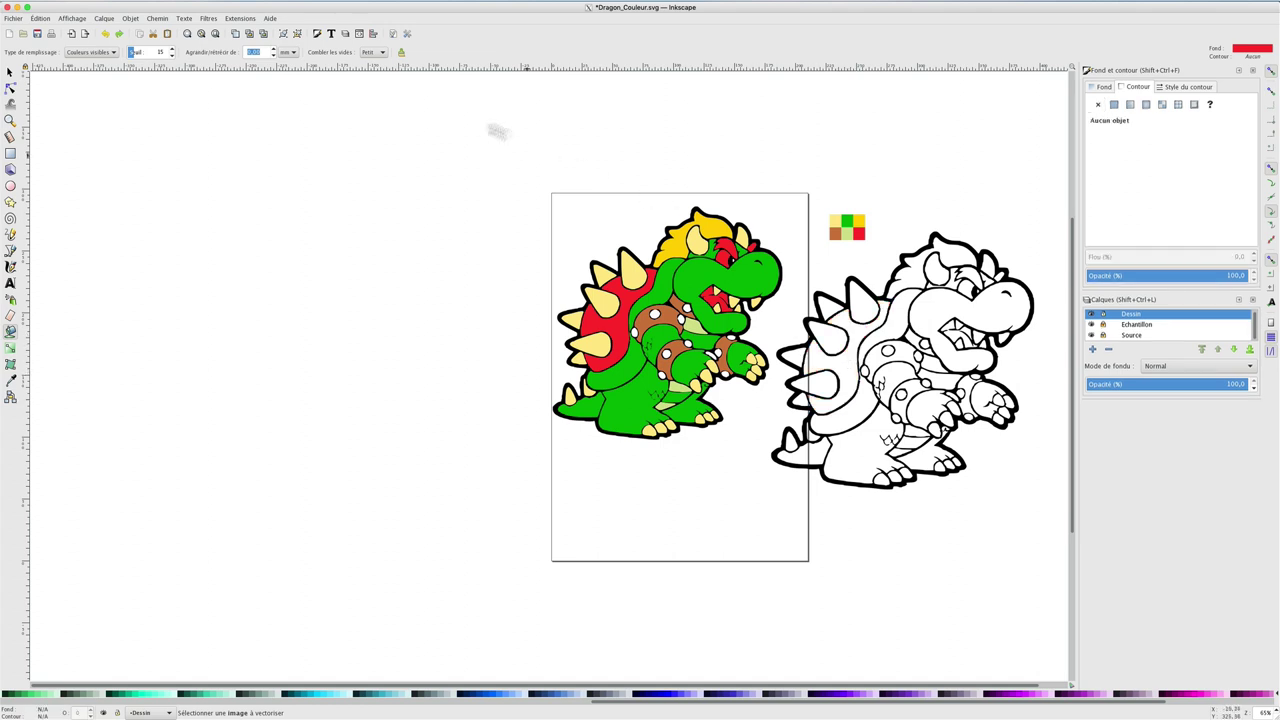
left_click(370, 52)
left_click(372, 66)
left_click(846, 358)
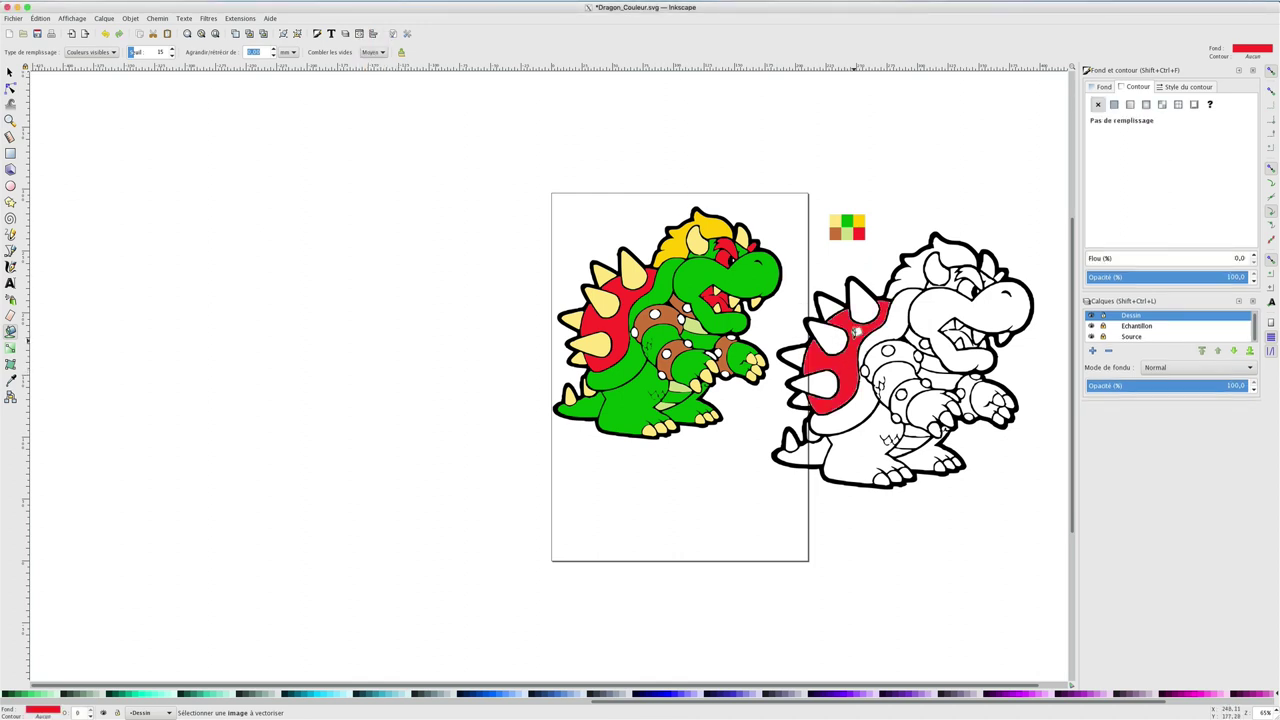
scroll(855, 332, "up", 1)
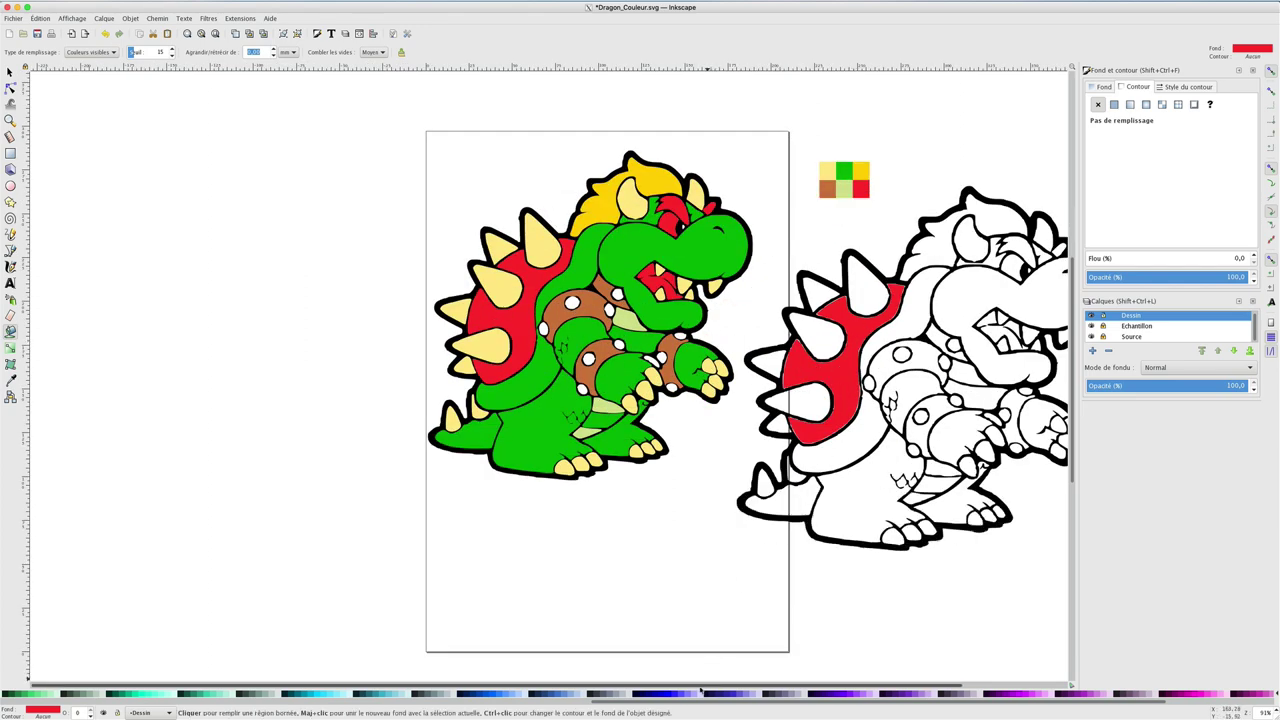
Step: Set the Paint Bucket threshold to 40 and fill the inside of Bowser's mouth red
left_click_drag(704, 689, 835, 692)
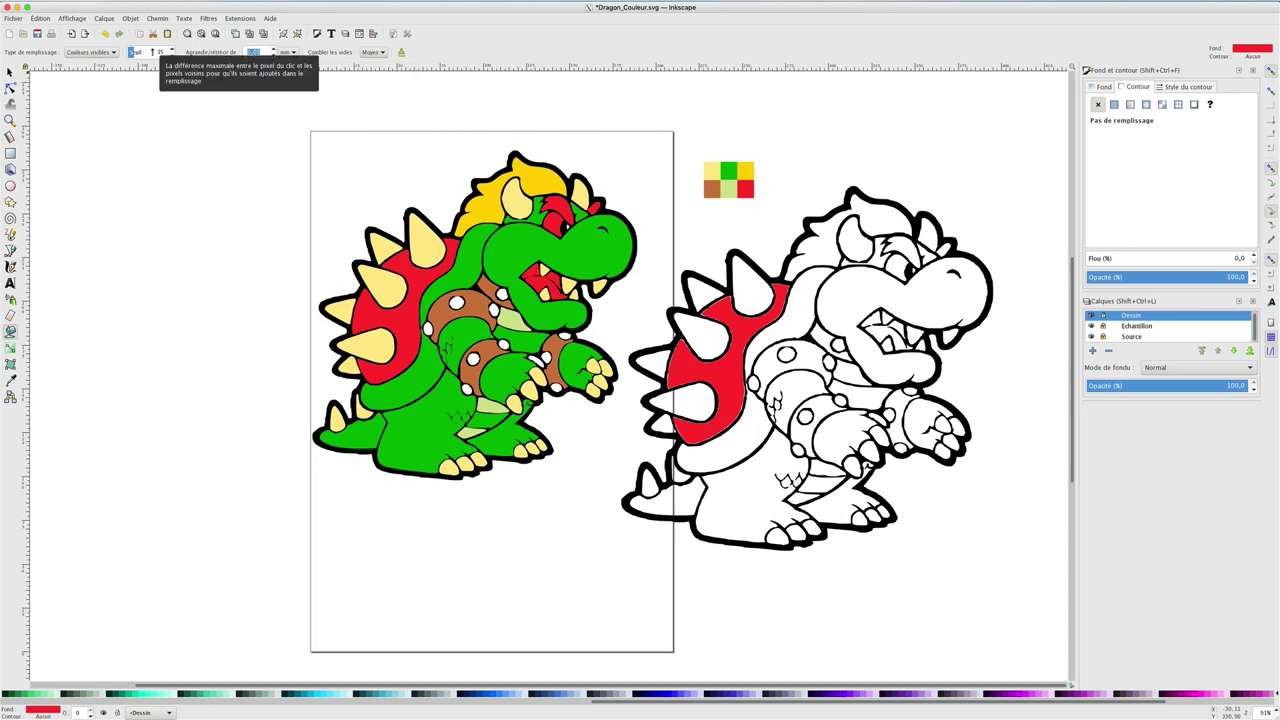
double_click(162, 52)
type("40")
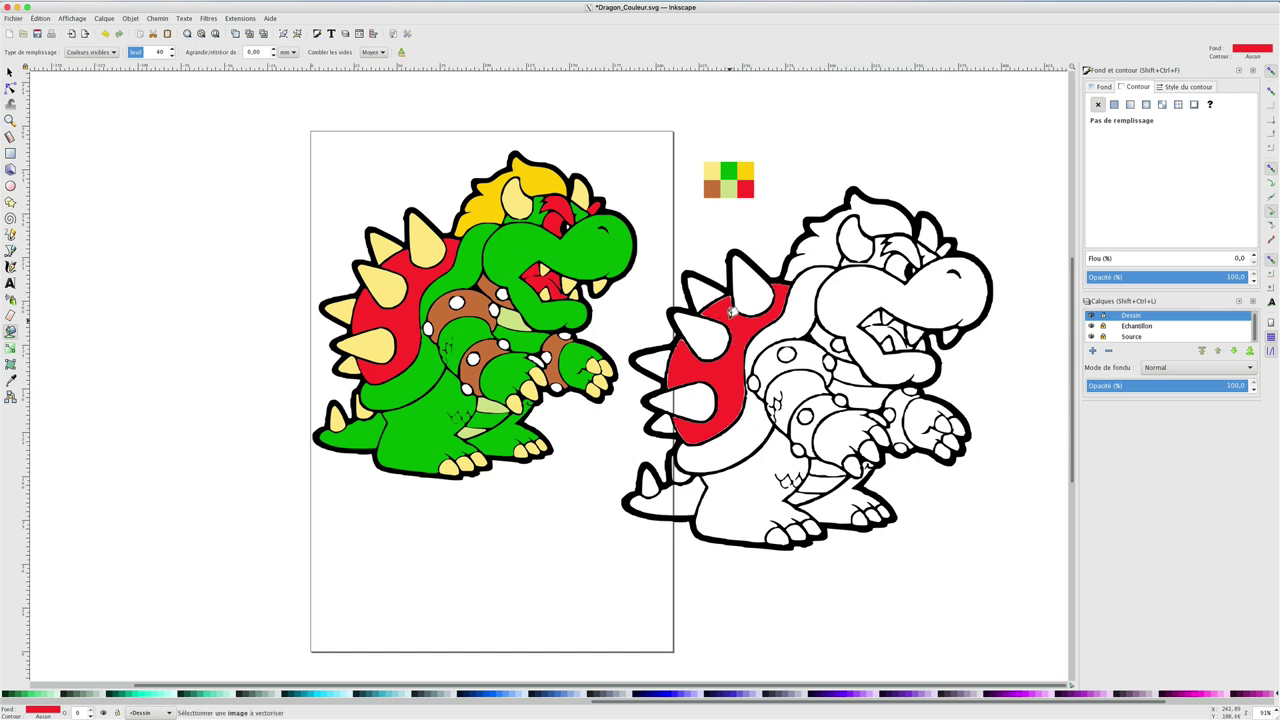
left_click(880, 324)
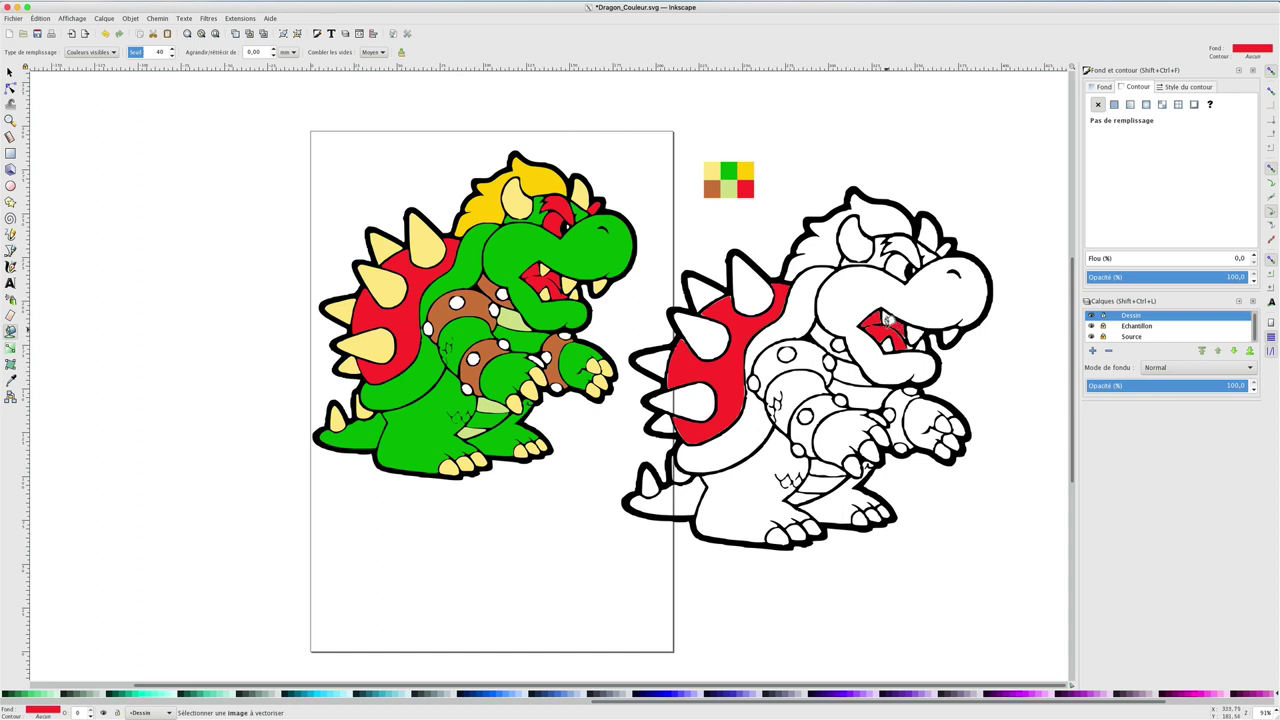
scroll(886, 318, "up", 2)
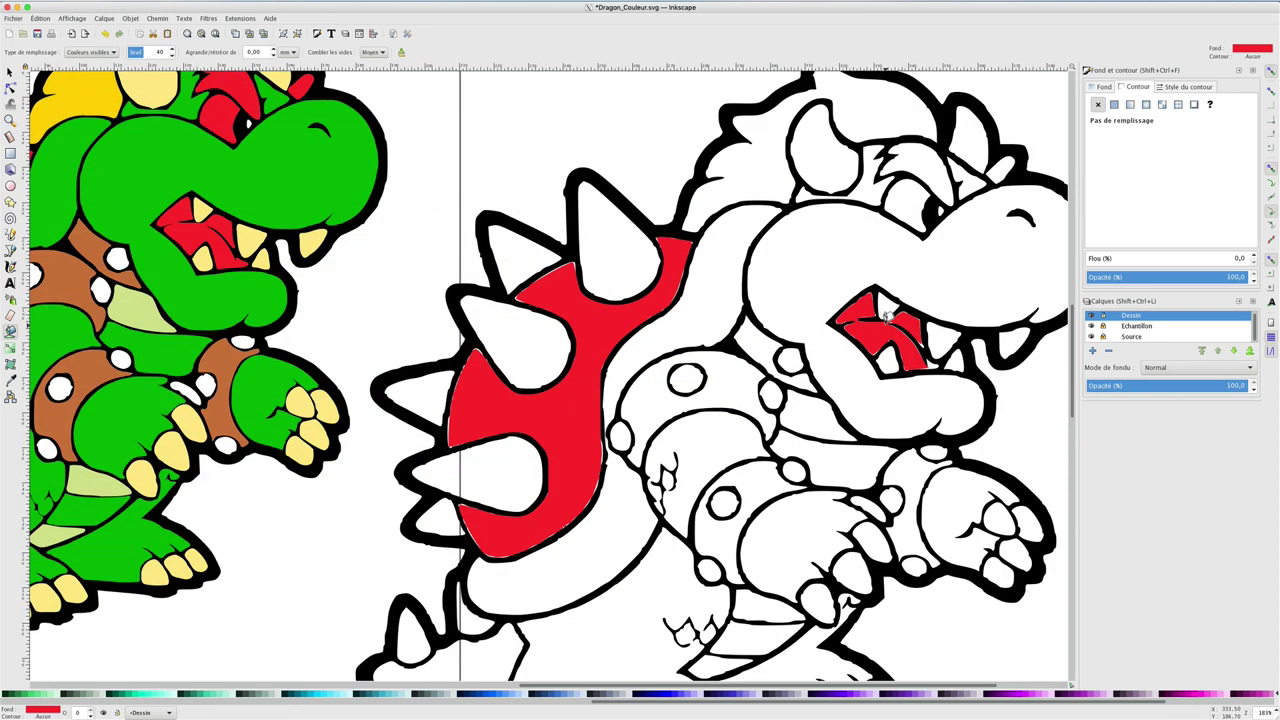
left_click(10, 88)
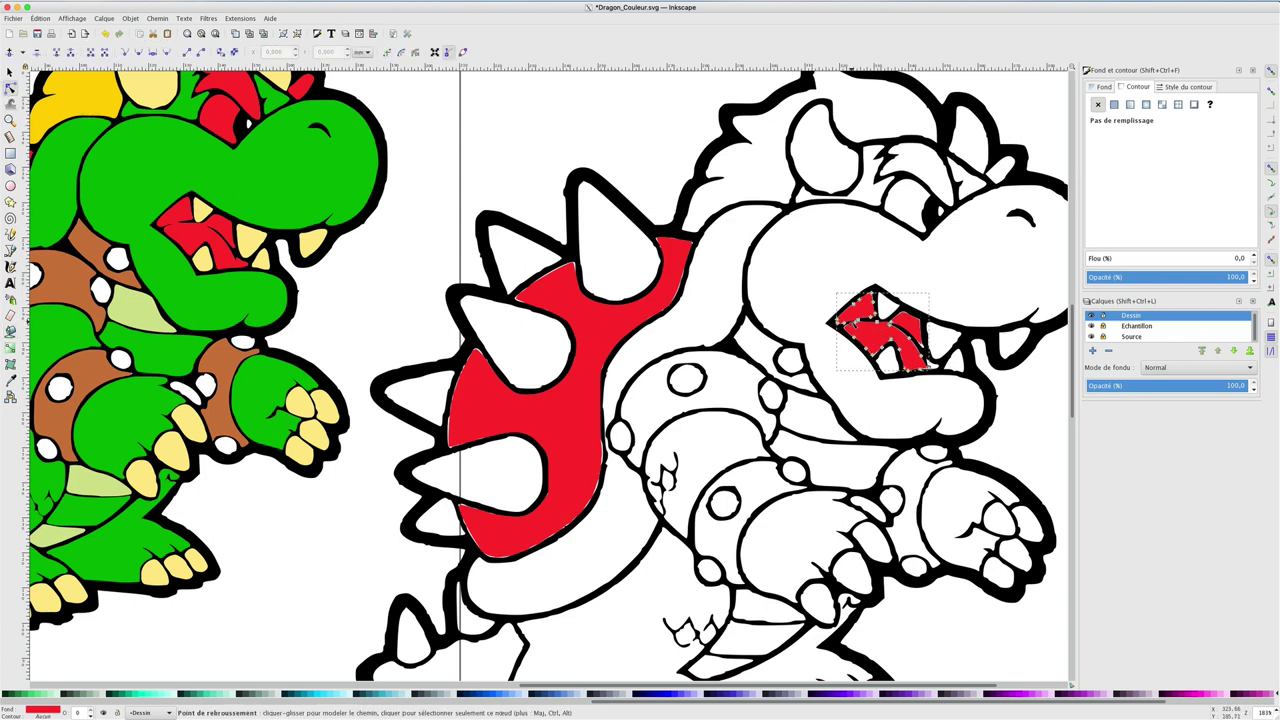
left_click(852, 324)
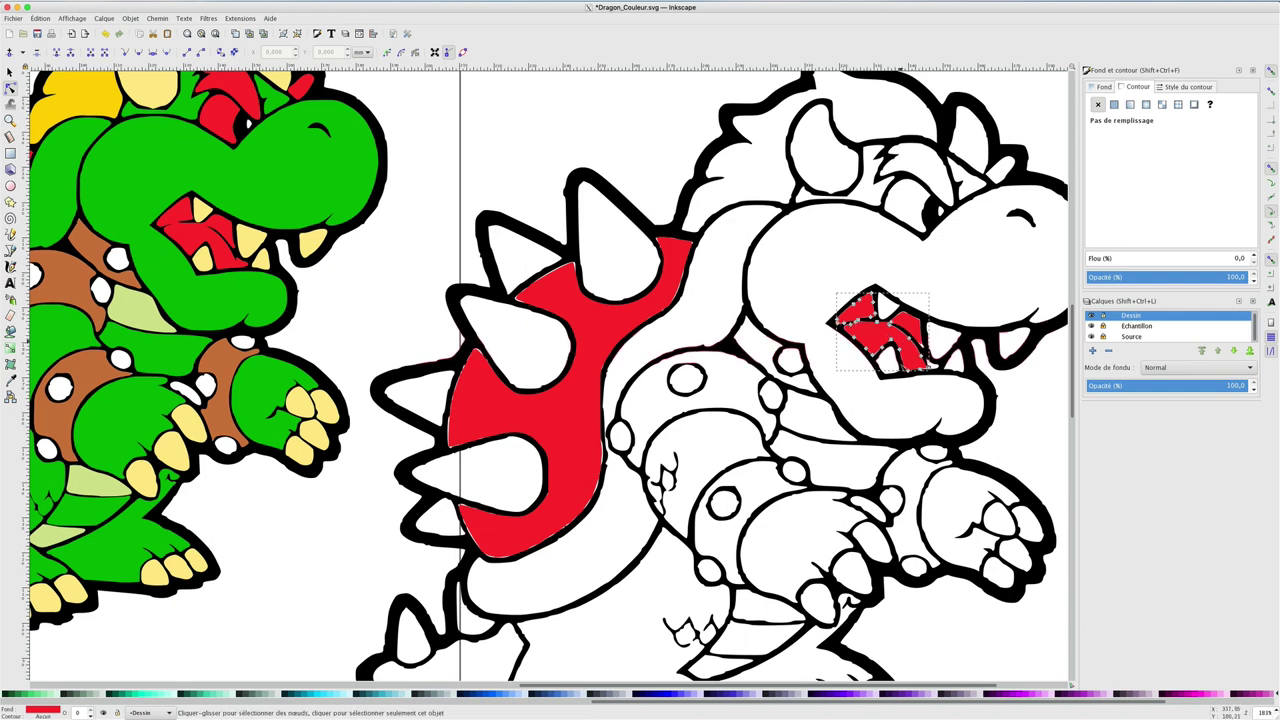
scroll(690, 285, "down", 1)
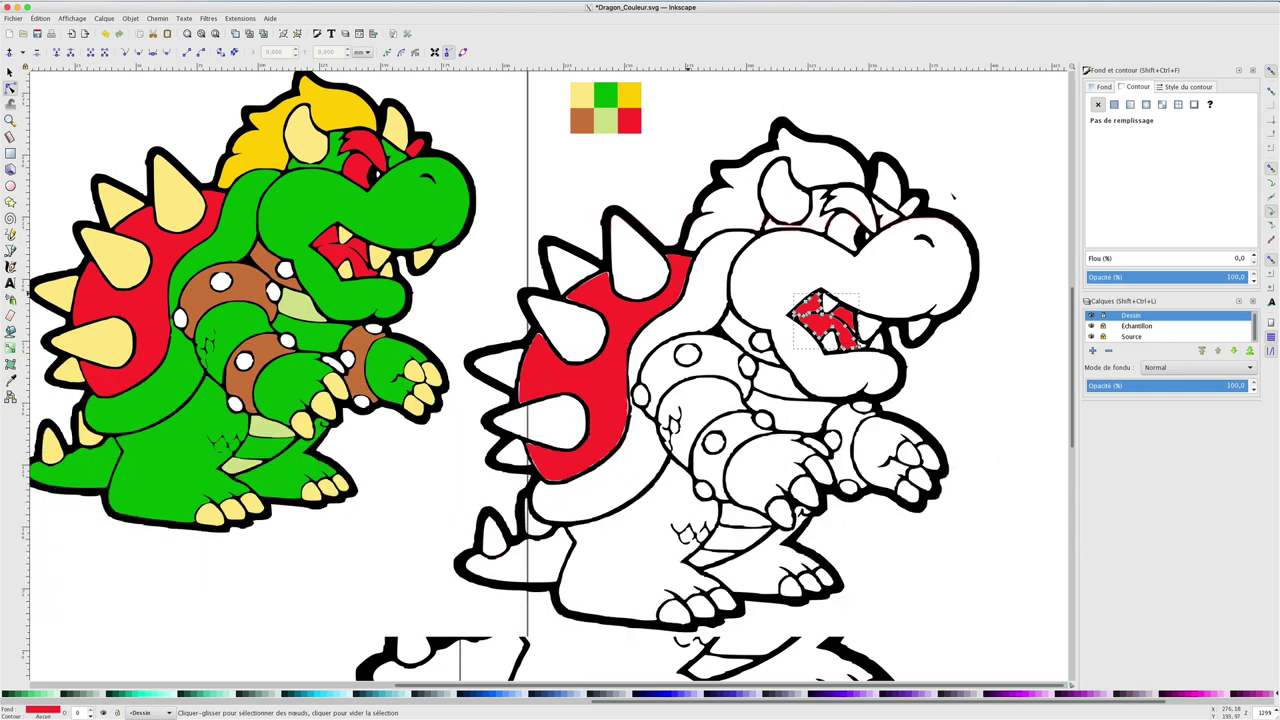
key("Escape")
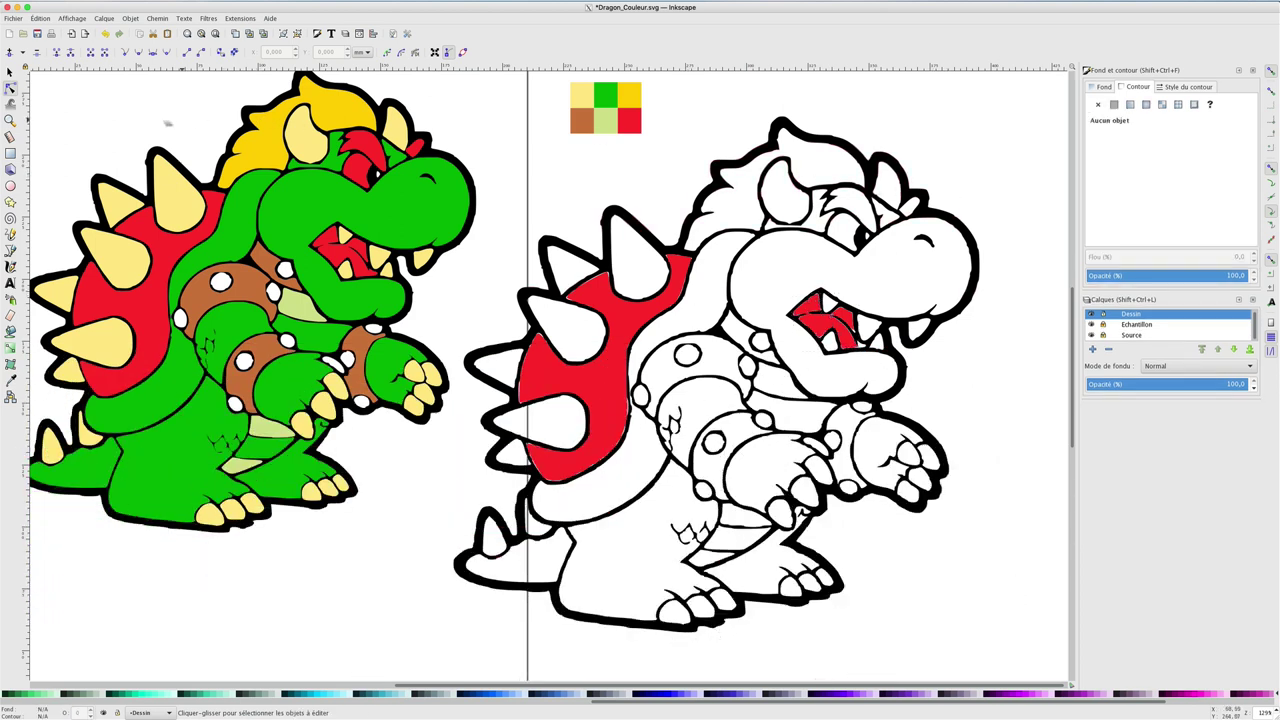
key("d")
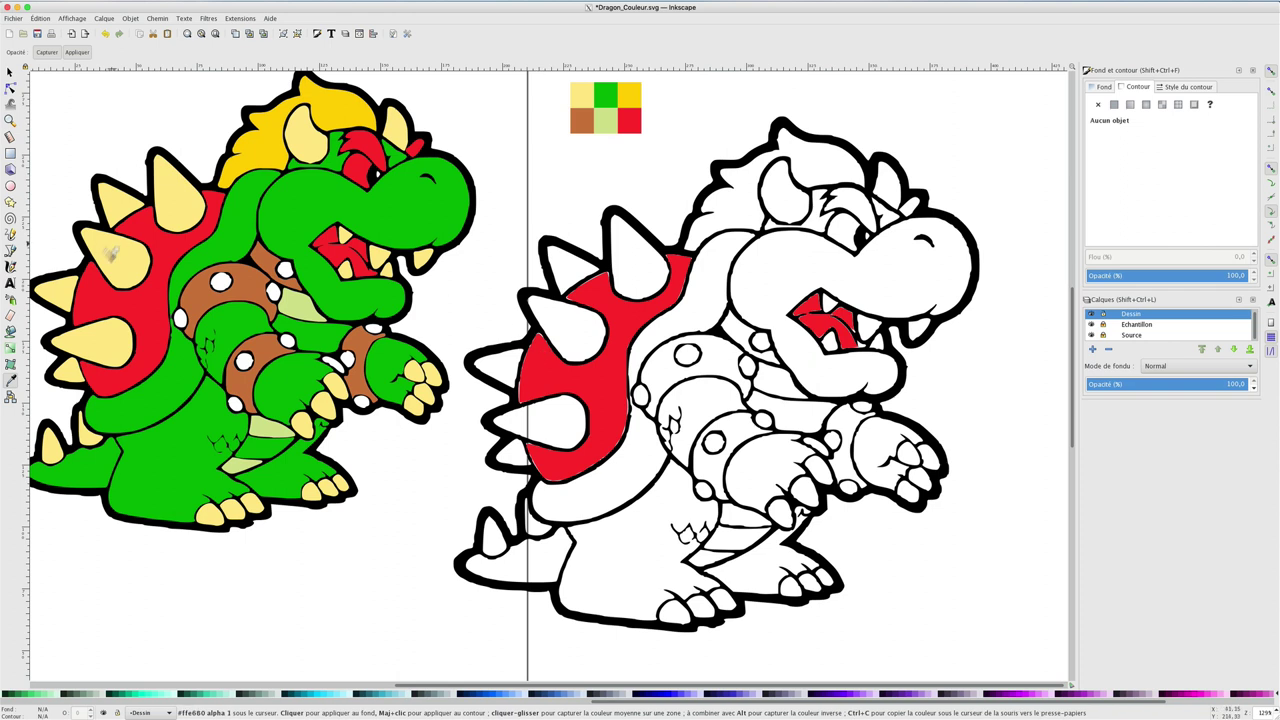
Step: Bucket-fill the line-art Bowser's eye and the brow area above it red
left_click(10, 331)
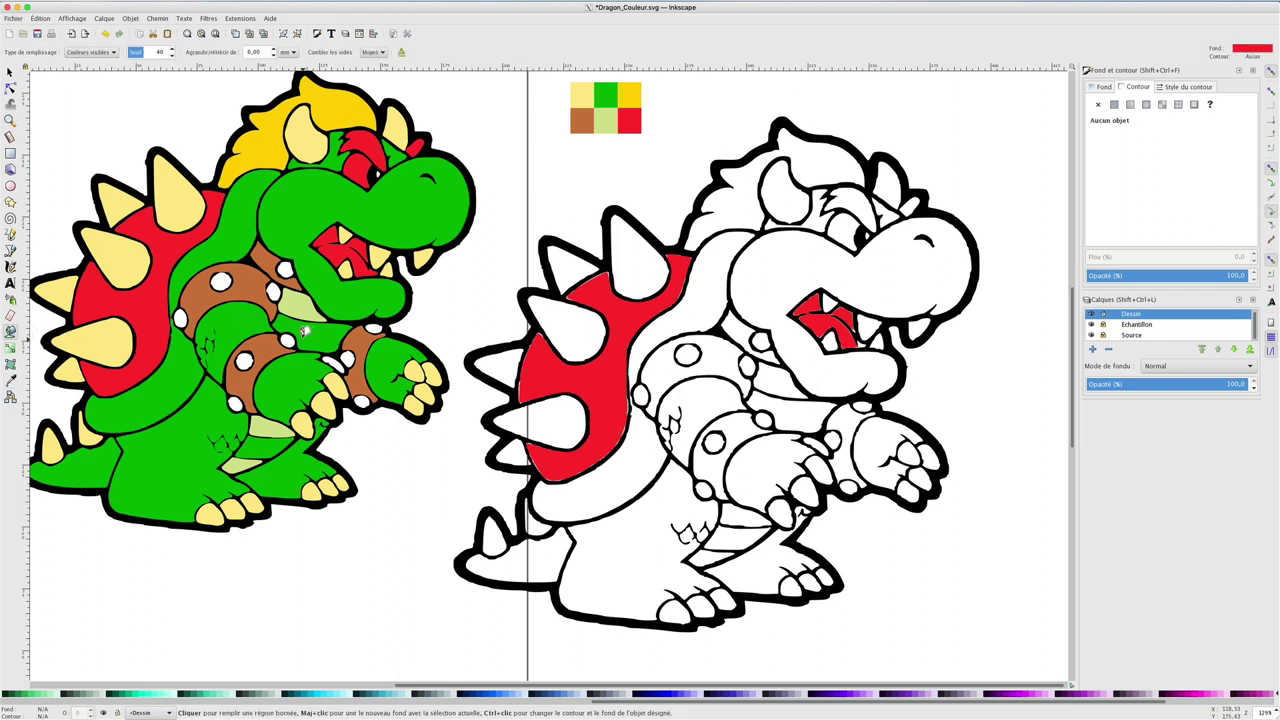
left_click(844, 228)
left_click(862, 198)
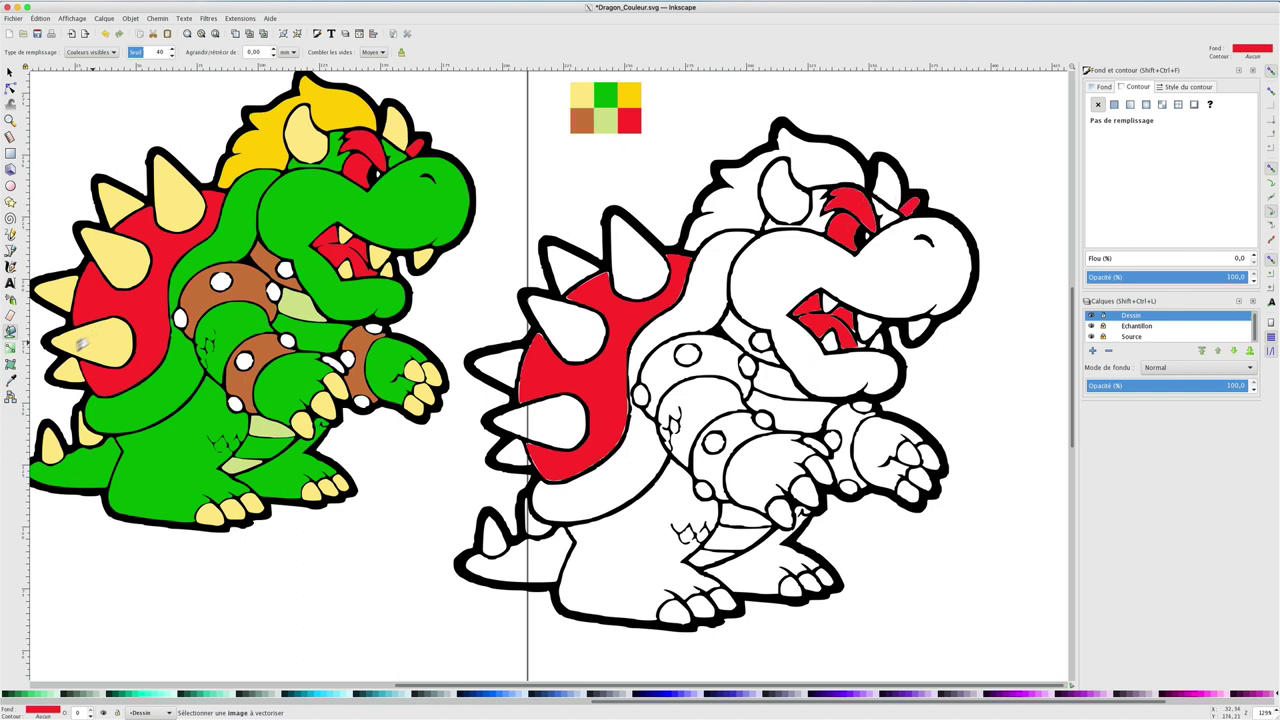
Step: Sample pale yellow and fill both head horns plus the back, shell and tail spikes
left_click(10, 381)
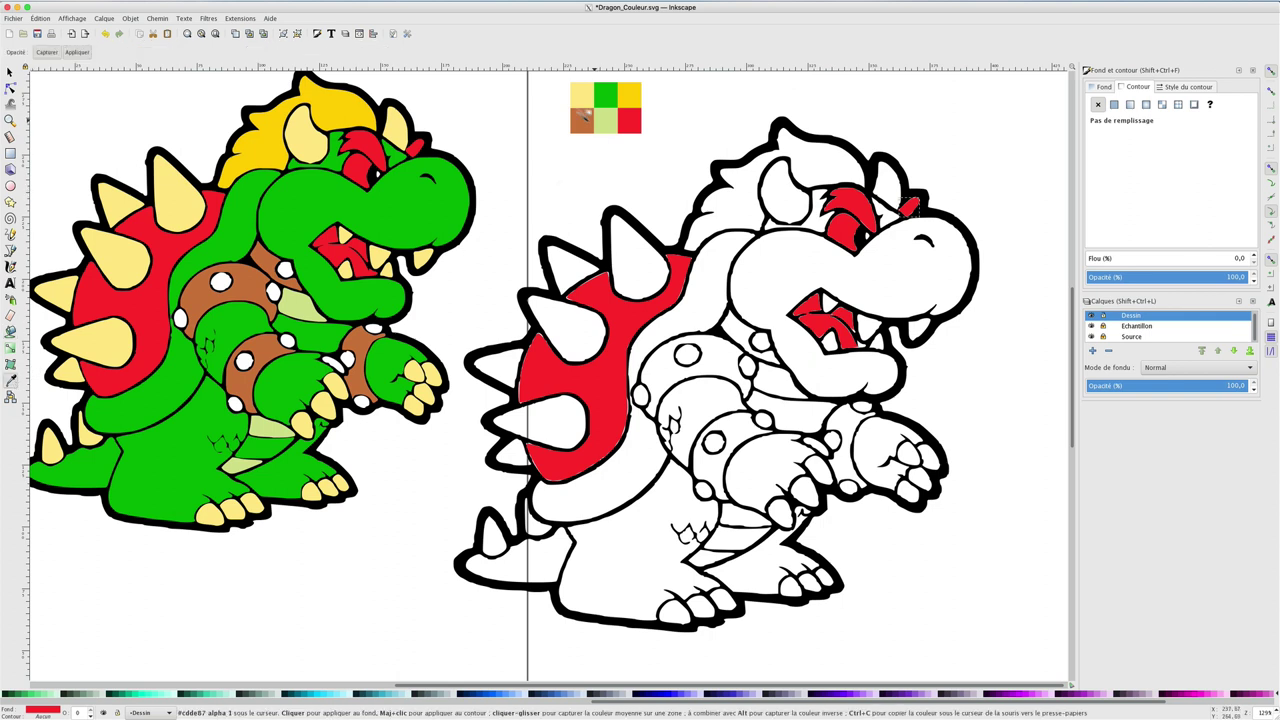
left_click(581, 94)
key("shift+F7")
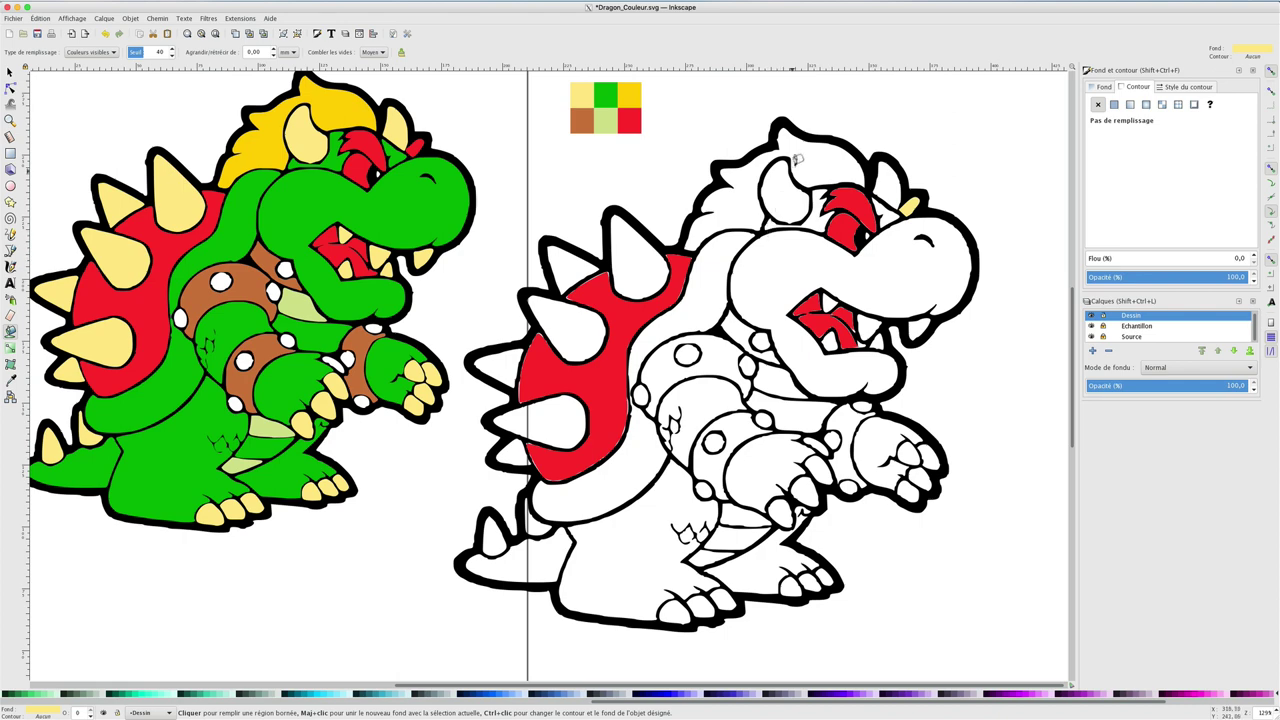
left_click(786, 187)
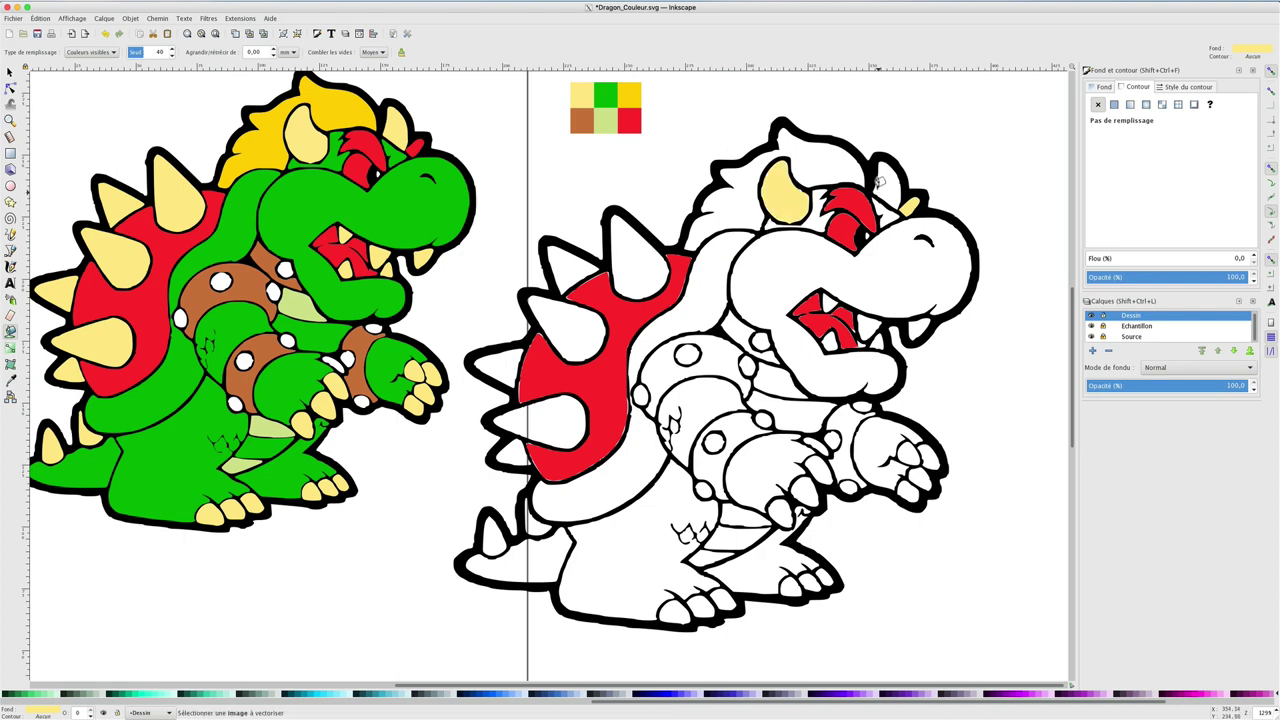
left_click(886, 185)
left_click(645, 262)
left_click(578, 324)
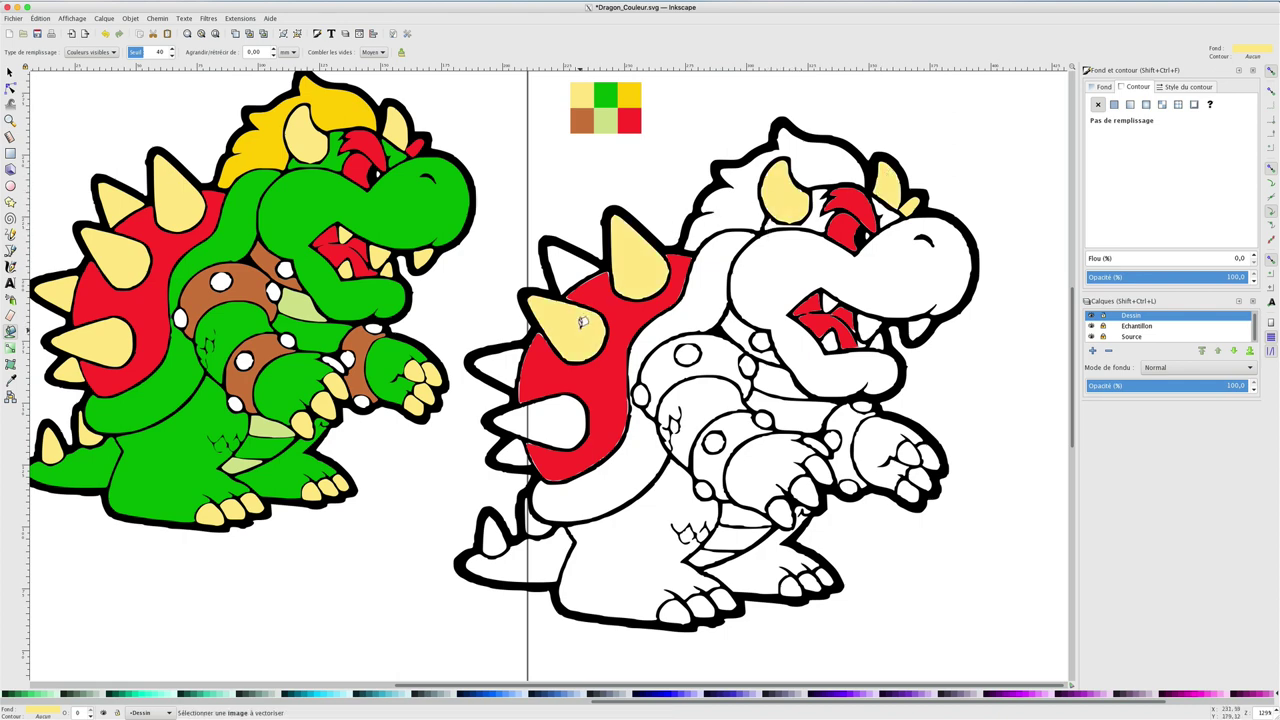
left_click(555, 408)
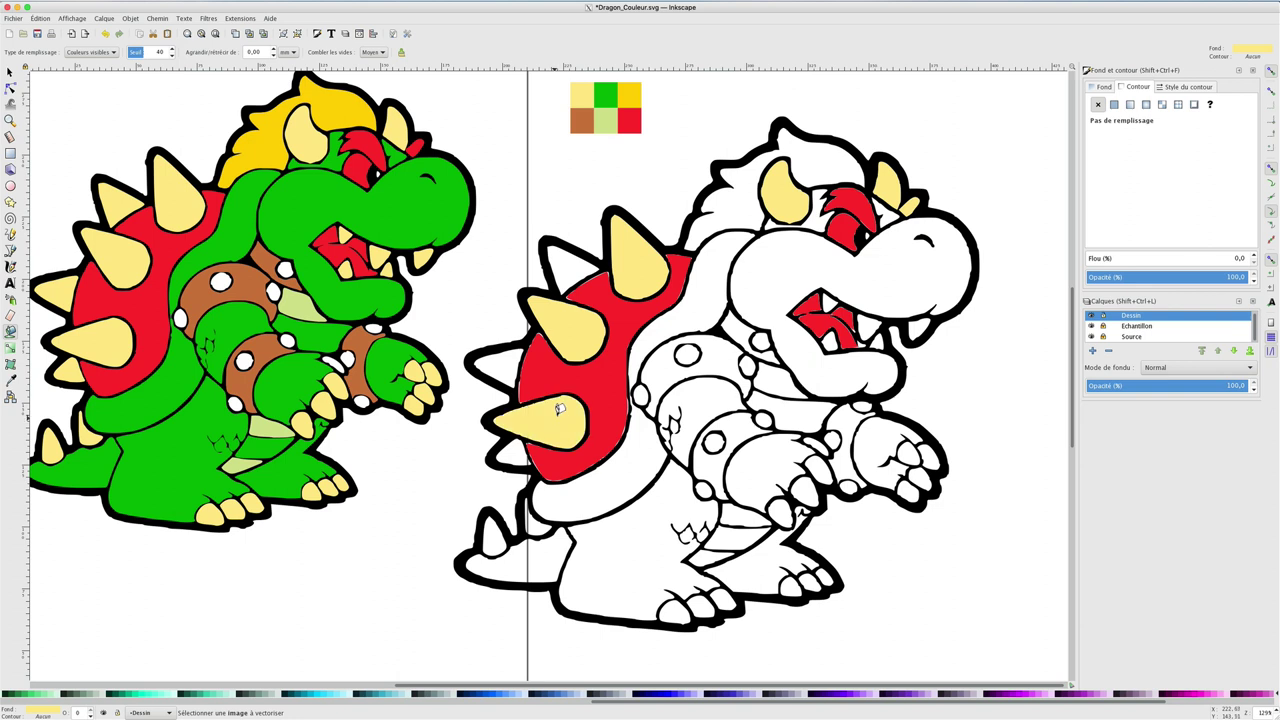
left_click(502, 366)
left_click(508, 450)
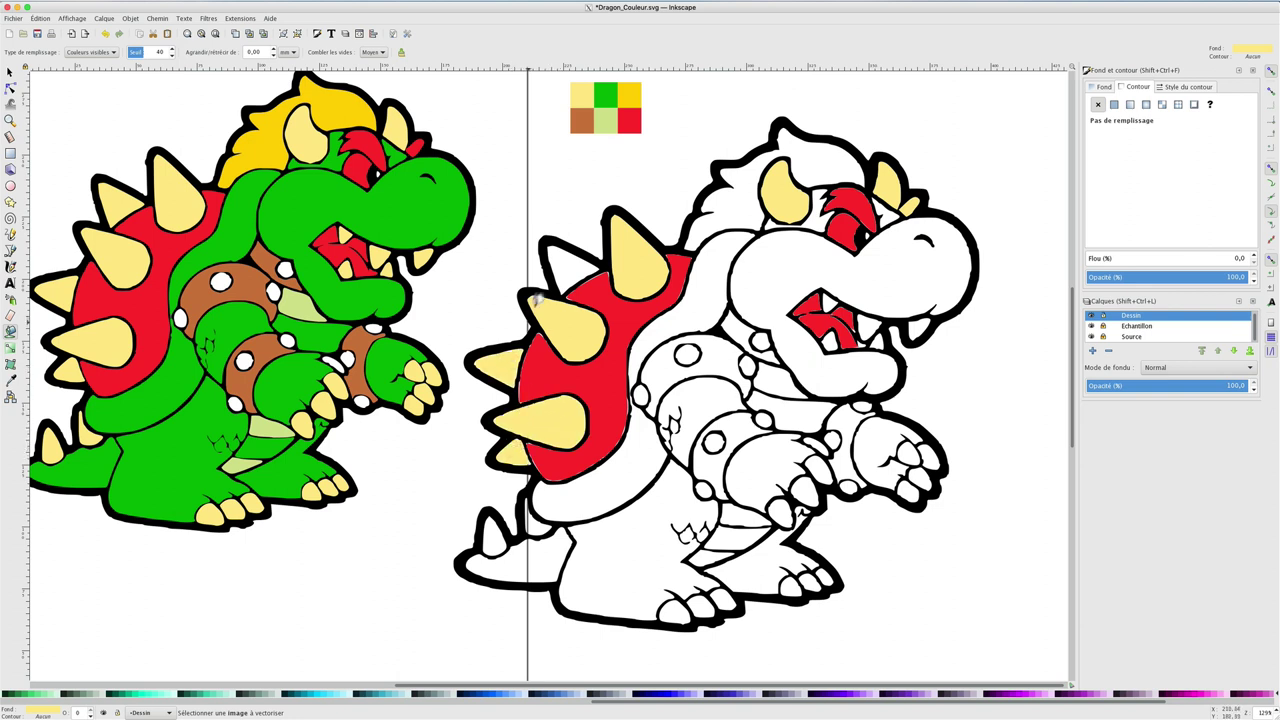
left_click(568, 264)
left_click(494, 532)
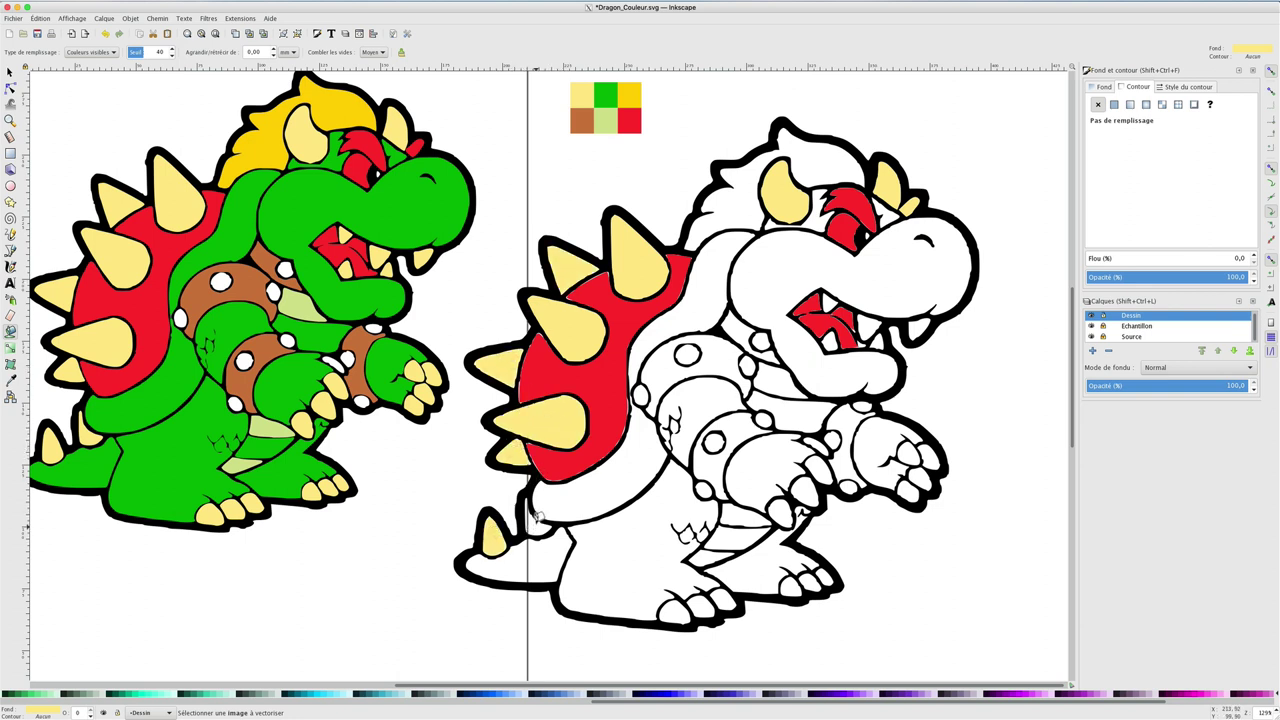
left_click(538, 518)
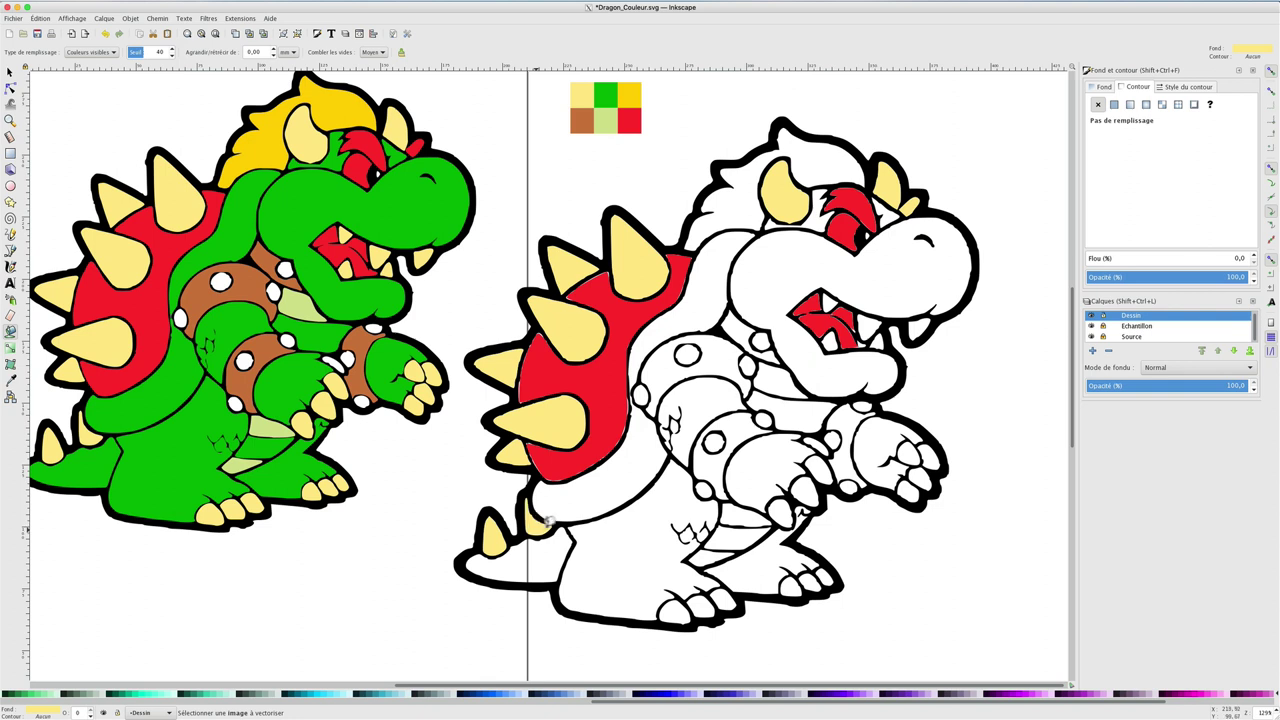
Step: Fill the foot claws, both hands' claws and the mouth's teeth pale yellow
left_click(678, 610)
left_click(722, 601)
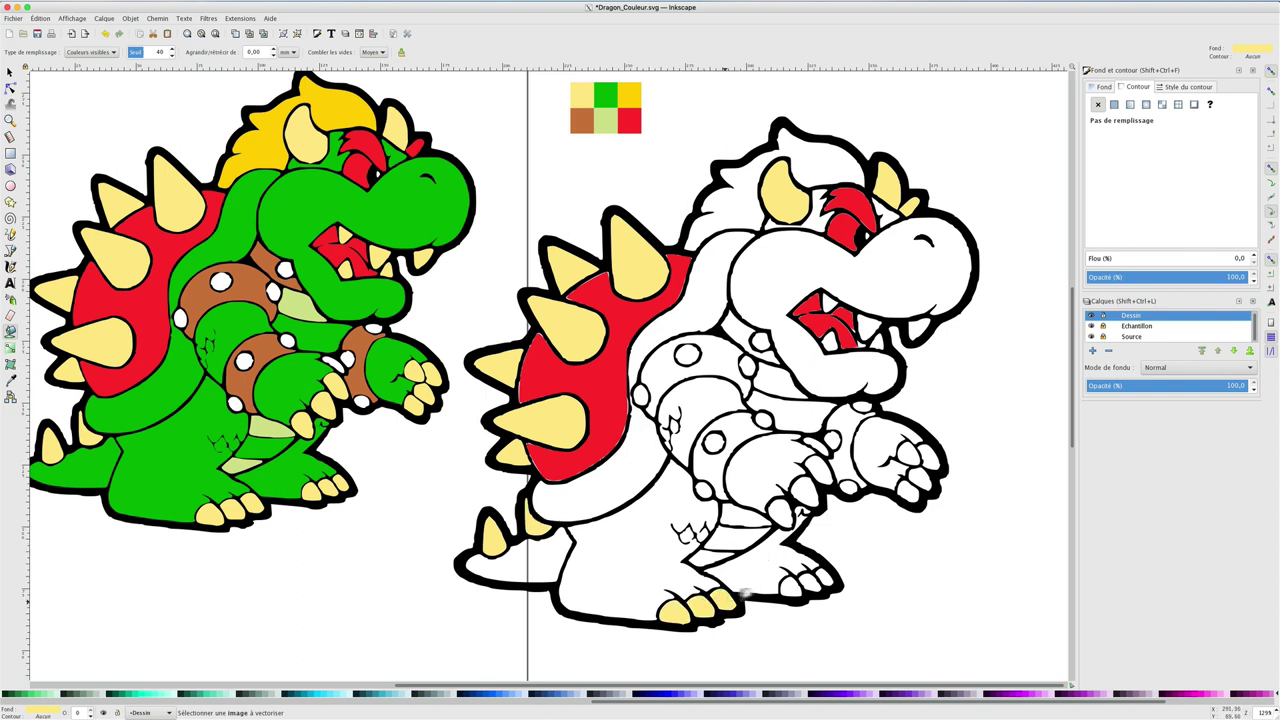
left_click(793, 586)
left_click(826, 574)
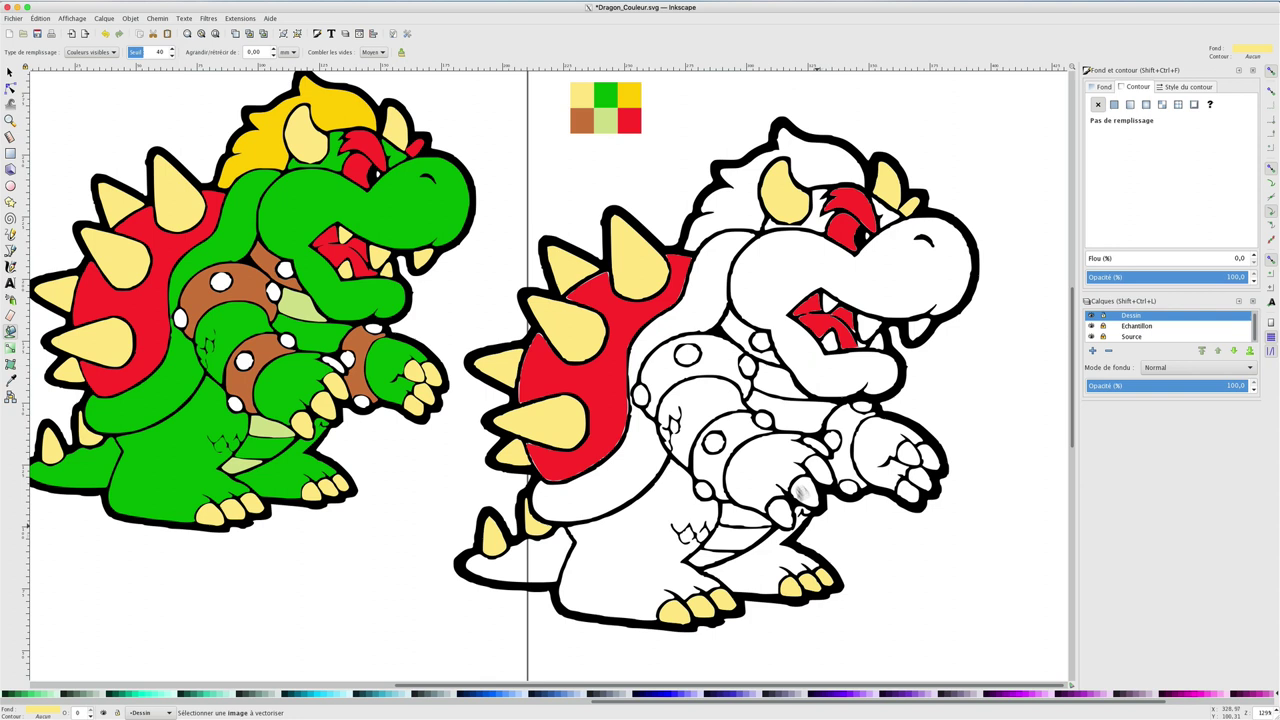
left_click(786, 503)
left_click(821, 467)
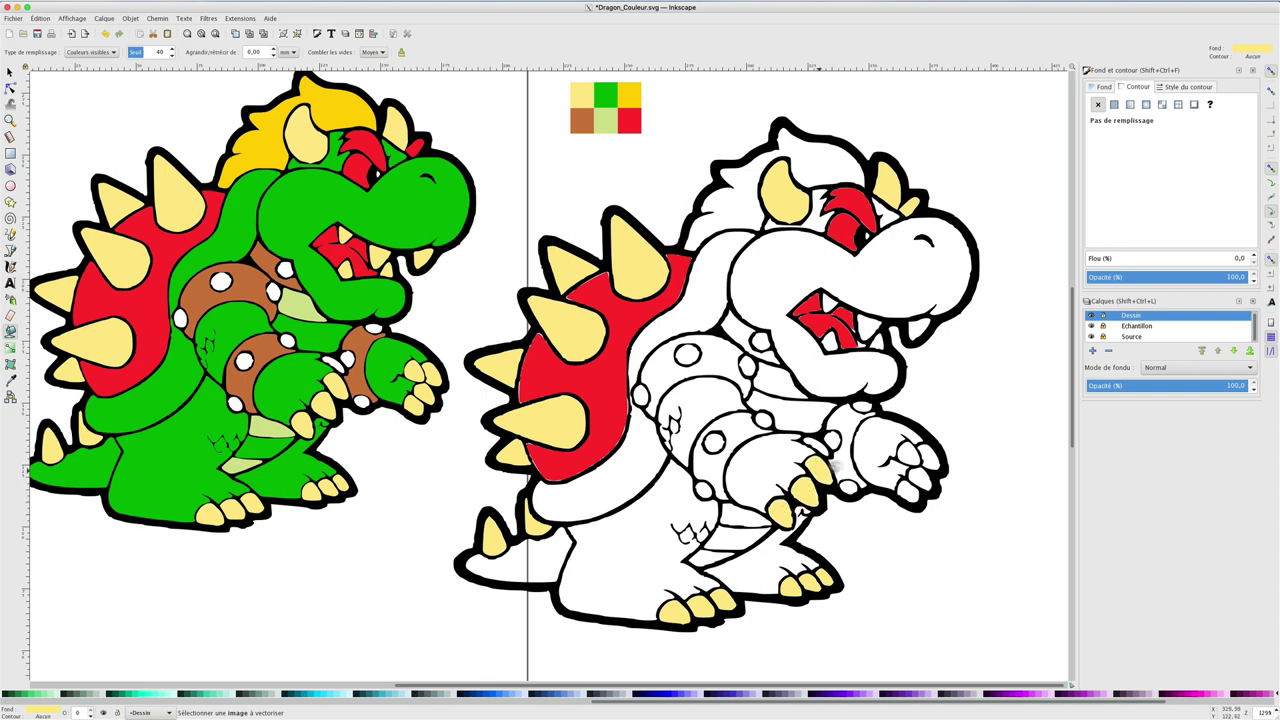
left_click(913, 489)
left_click(922, 456)
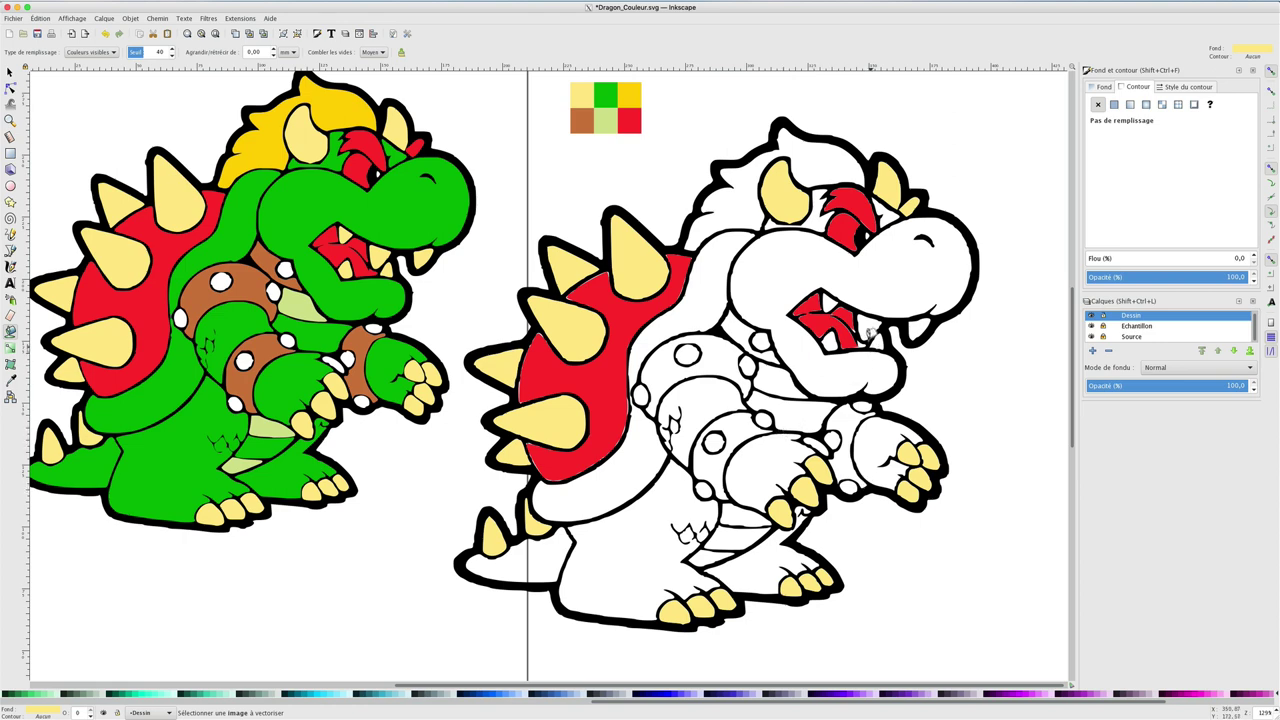
left_click(834, 333)
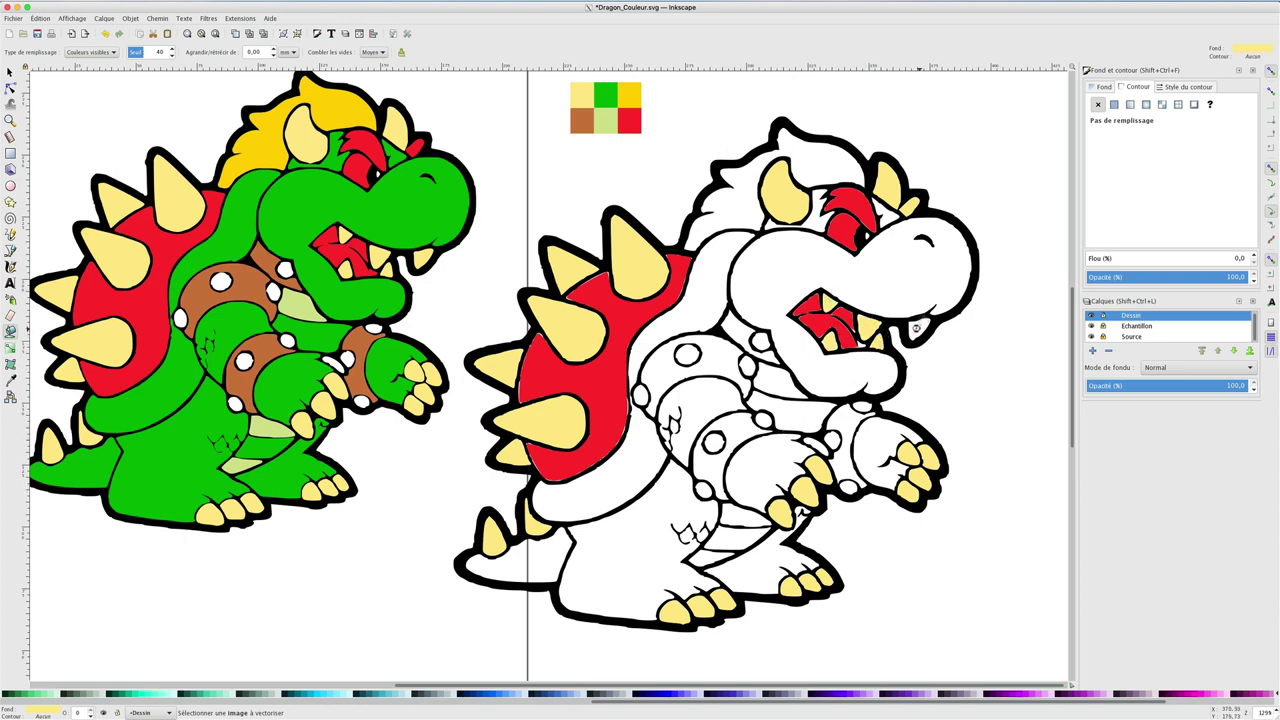
left_click(914, 329)
Step: Sample green from the swatches, undo the accidental green tooth fill, and deselect
left_click(11, 381)
left_click(11, 380)
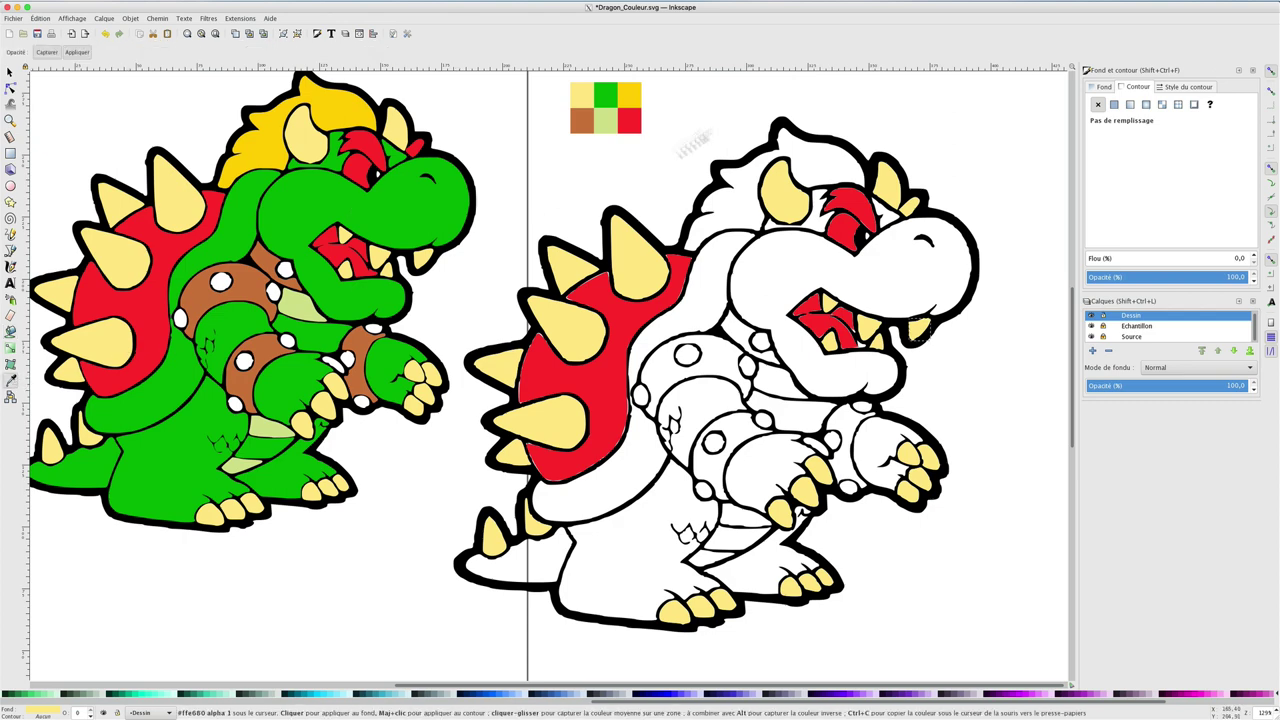
left_click(606, 95)
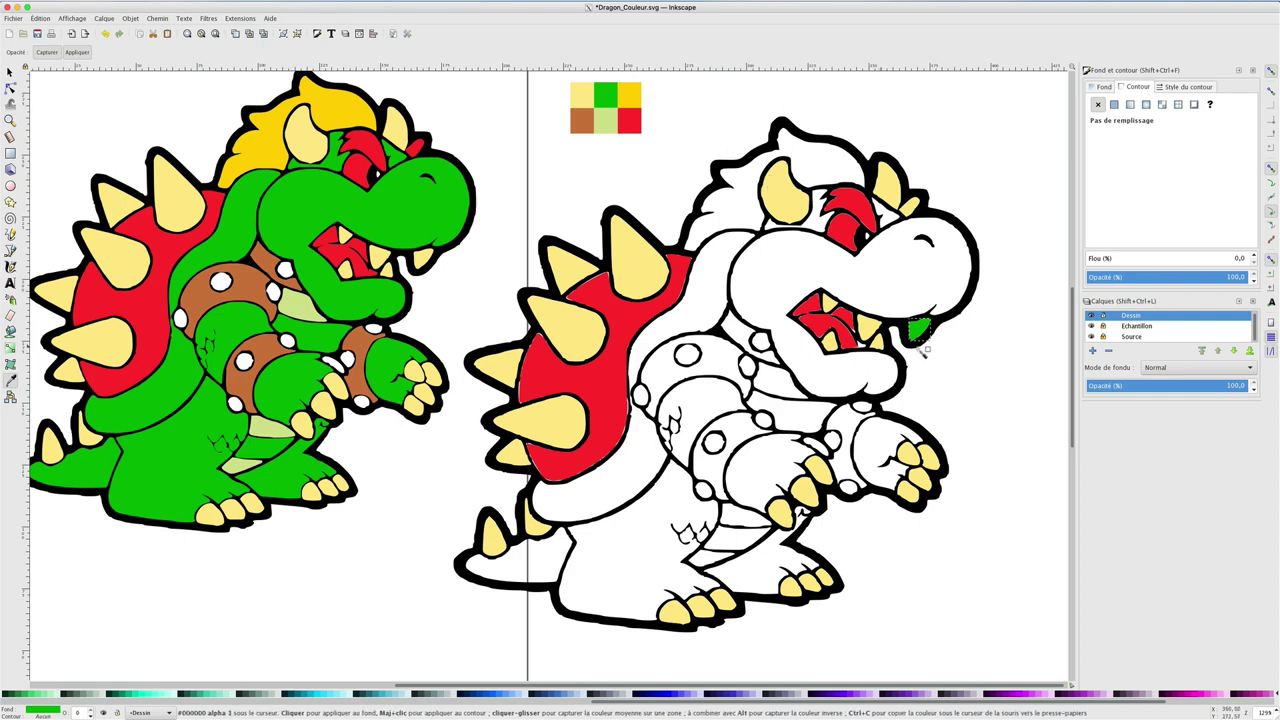
key("ctrl+z")
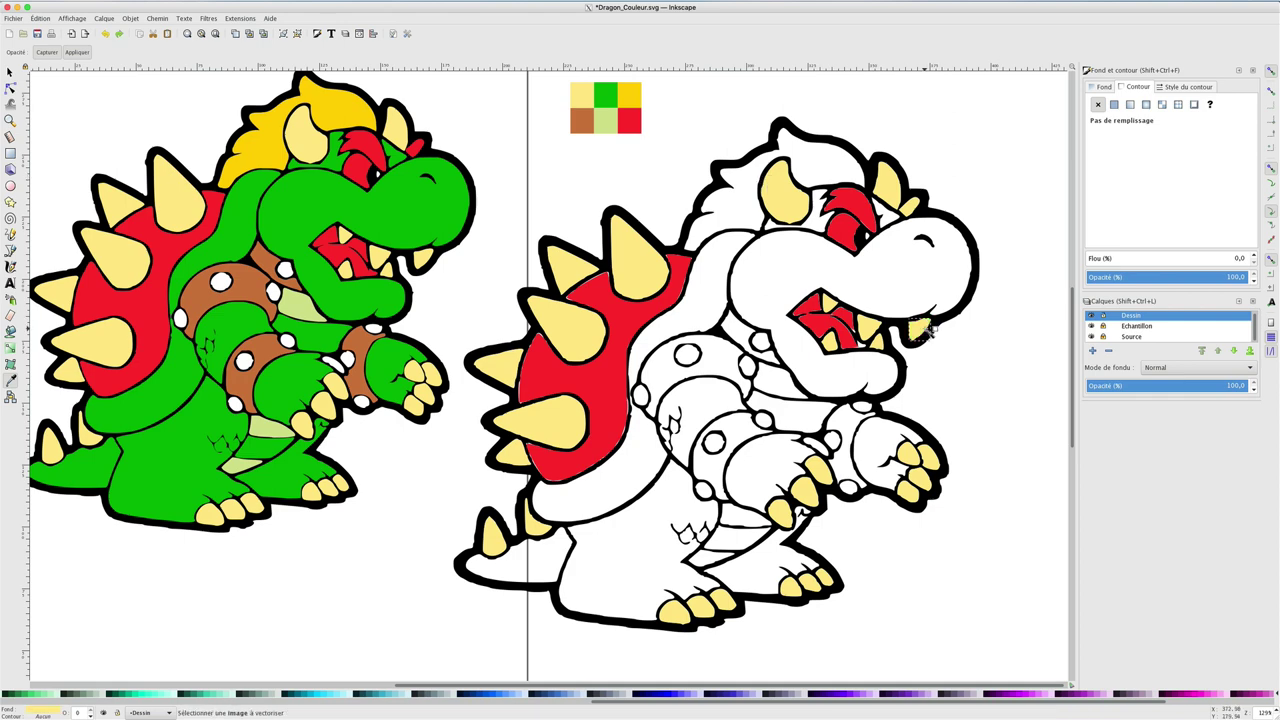
key("s")
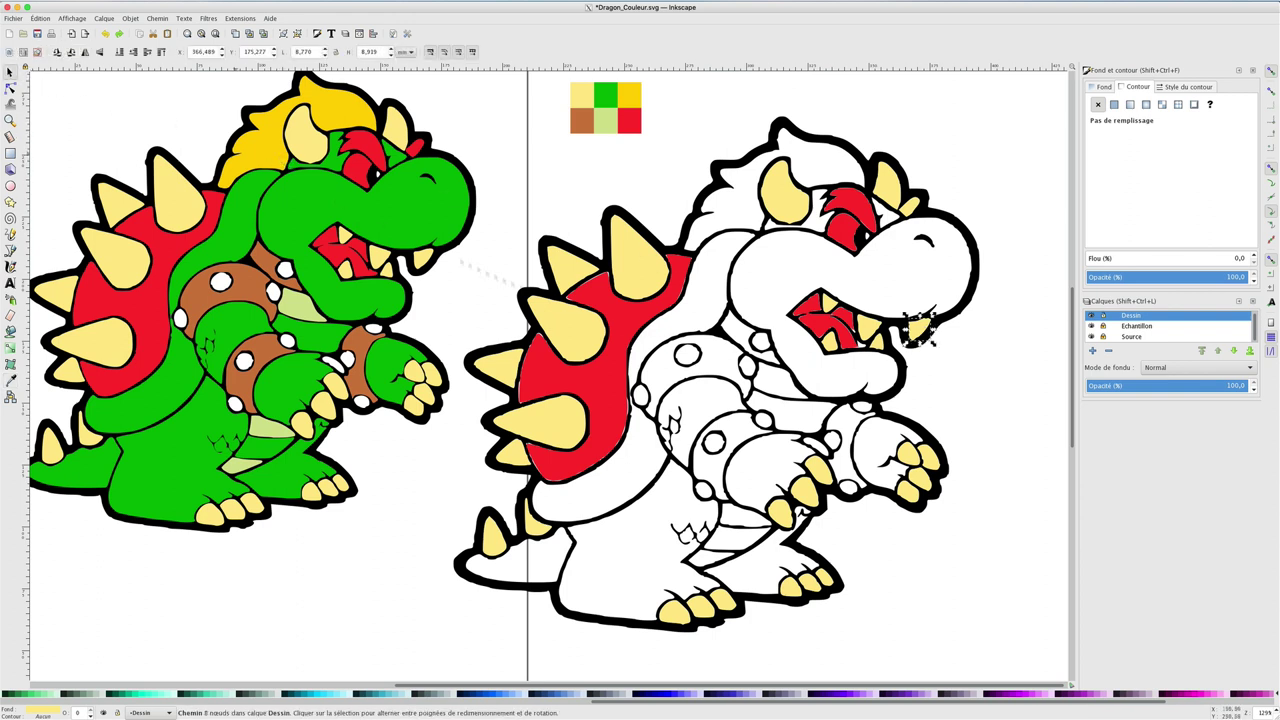
key("Escape")
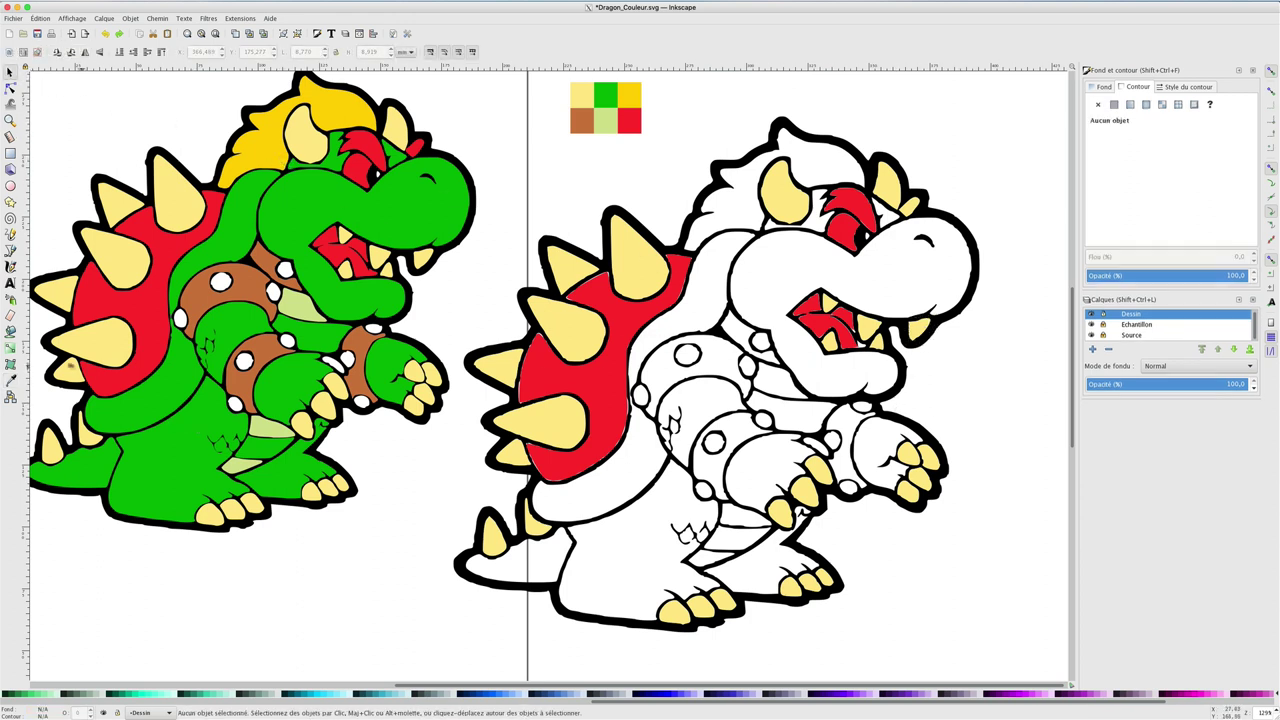
left_click(13, 380)
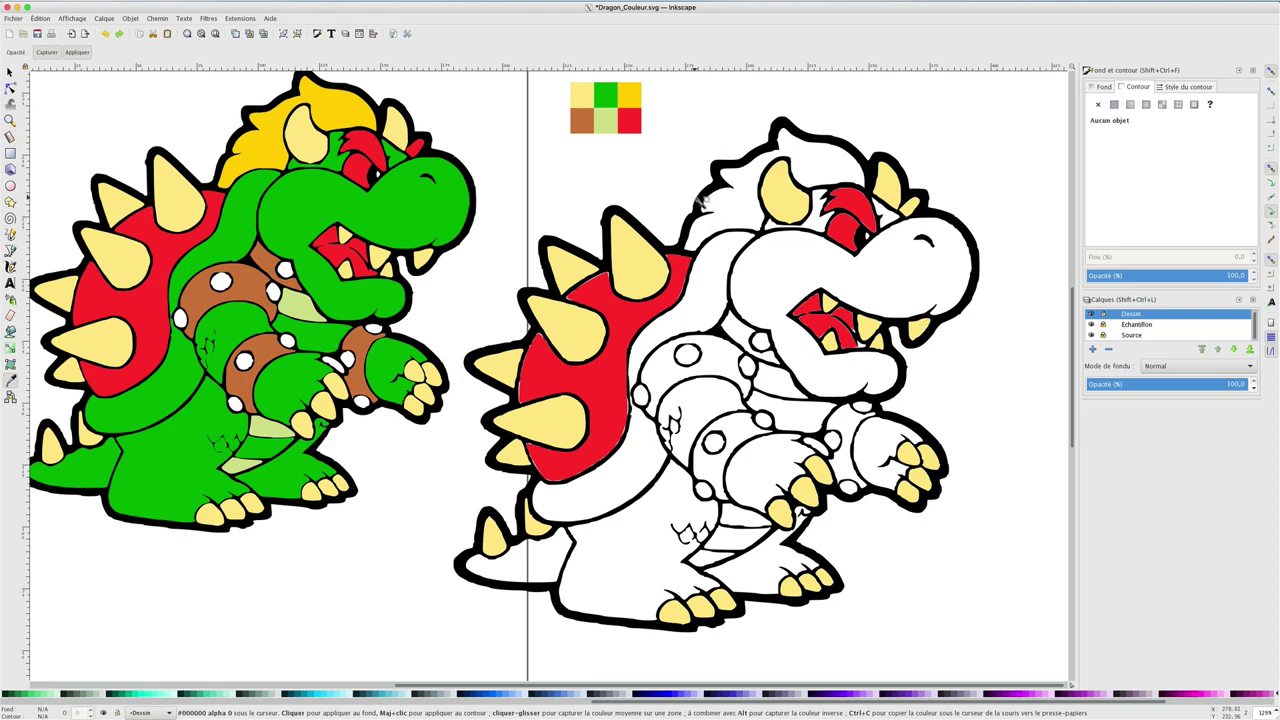
Step: Fill the neck, chest, belly, leg, tail and area under the belly green
left_click(10, 331)
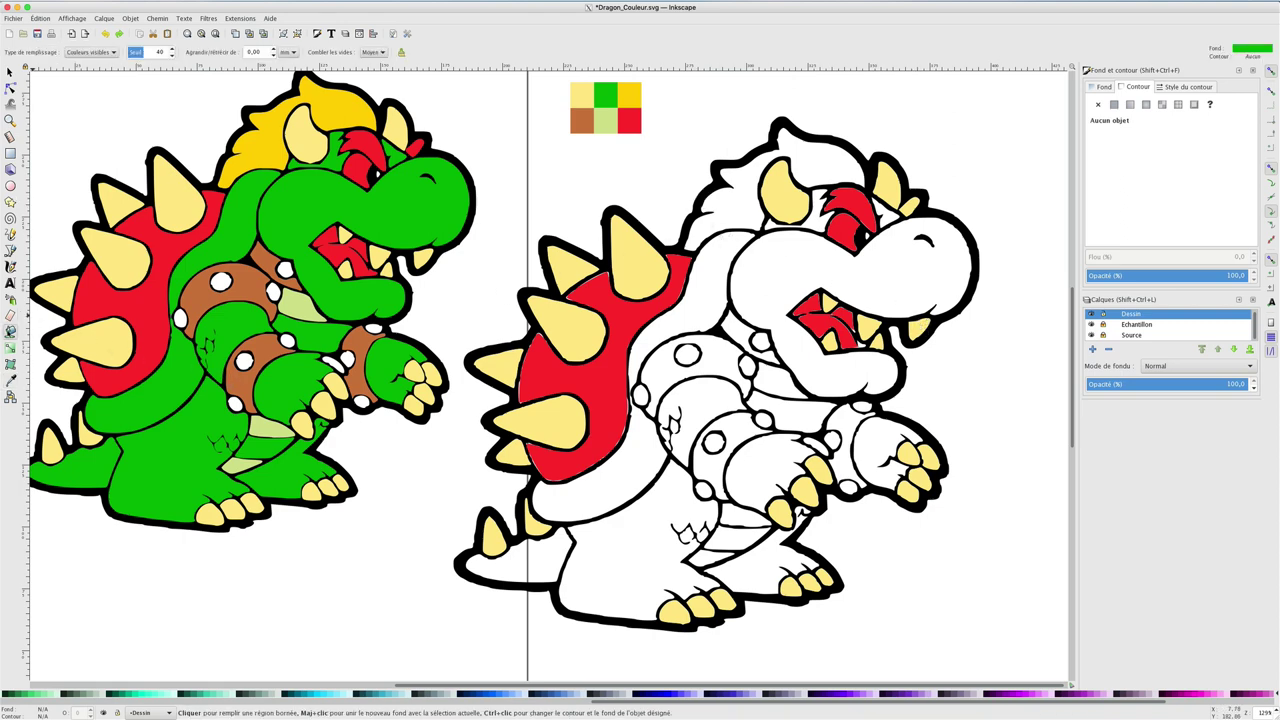
left_click(705, 296)
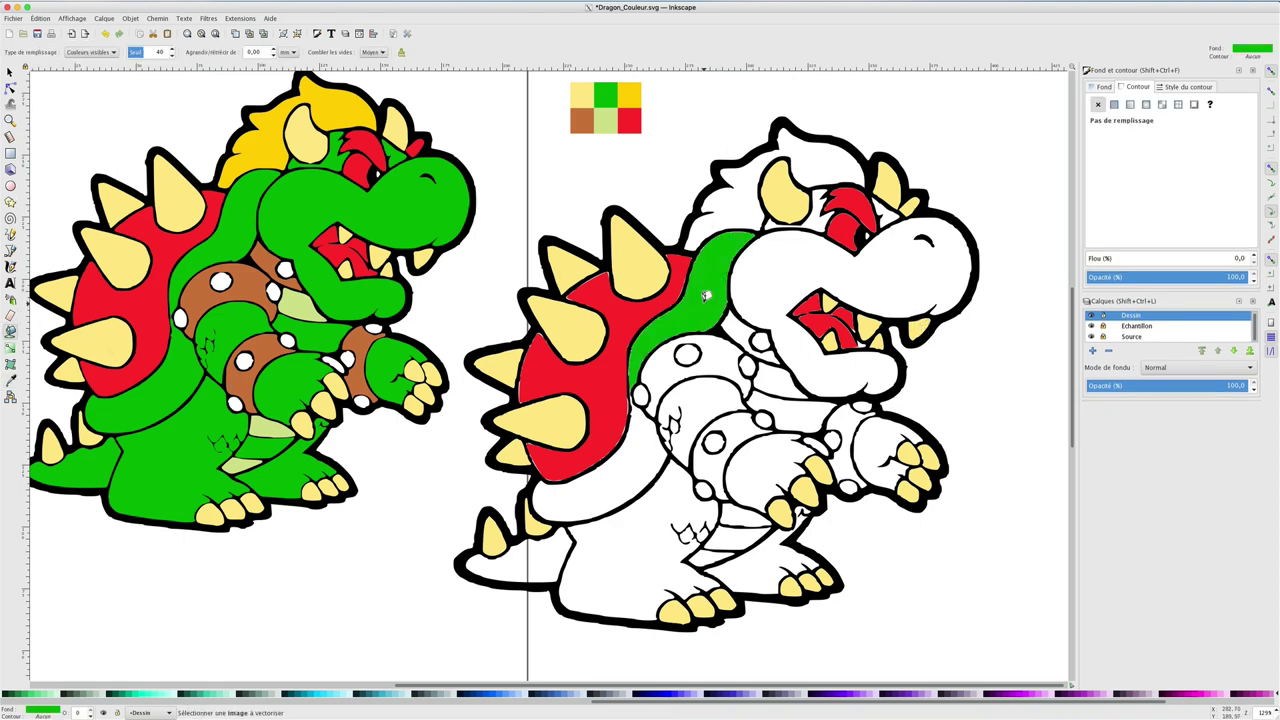
left_click(706, 397)
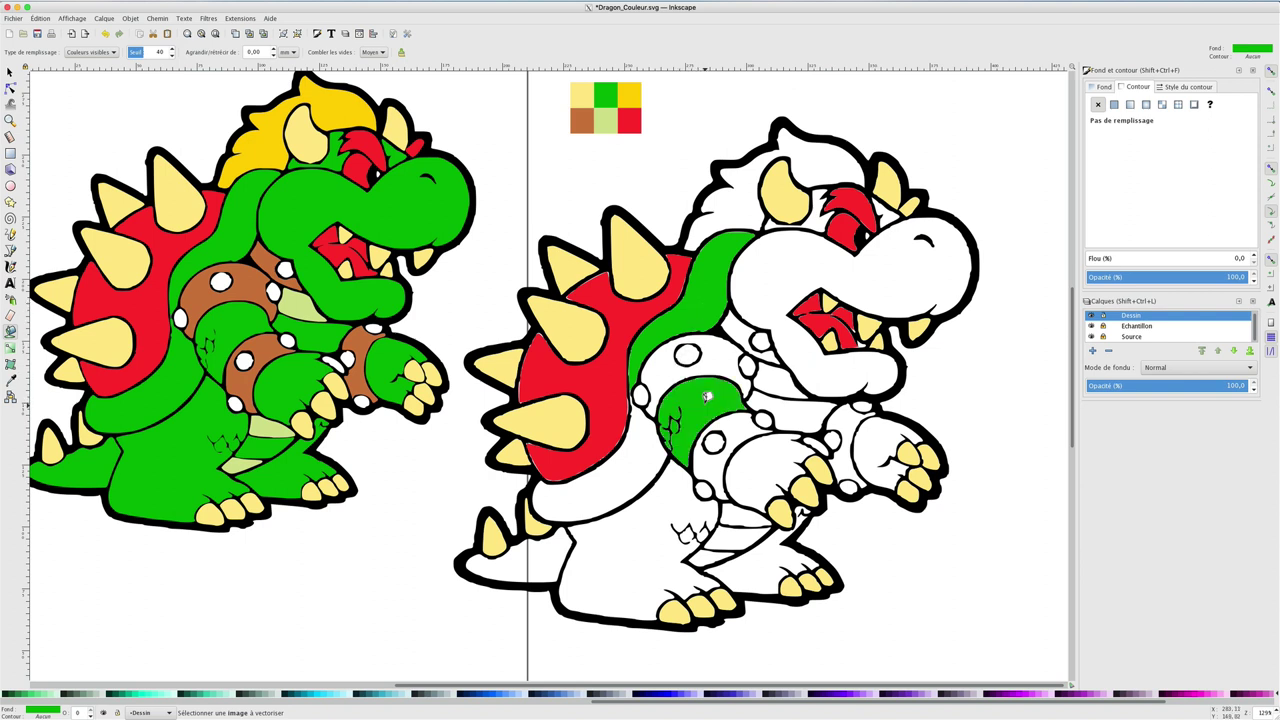
left_click(632, 468)
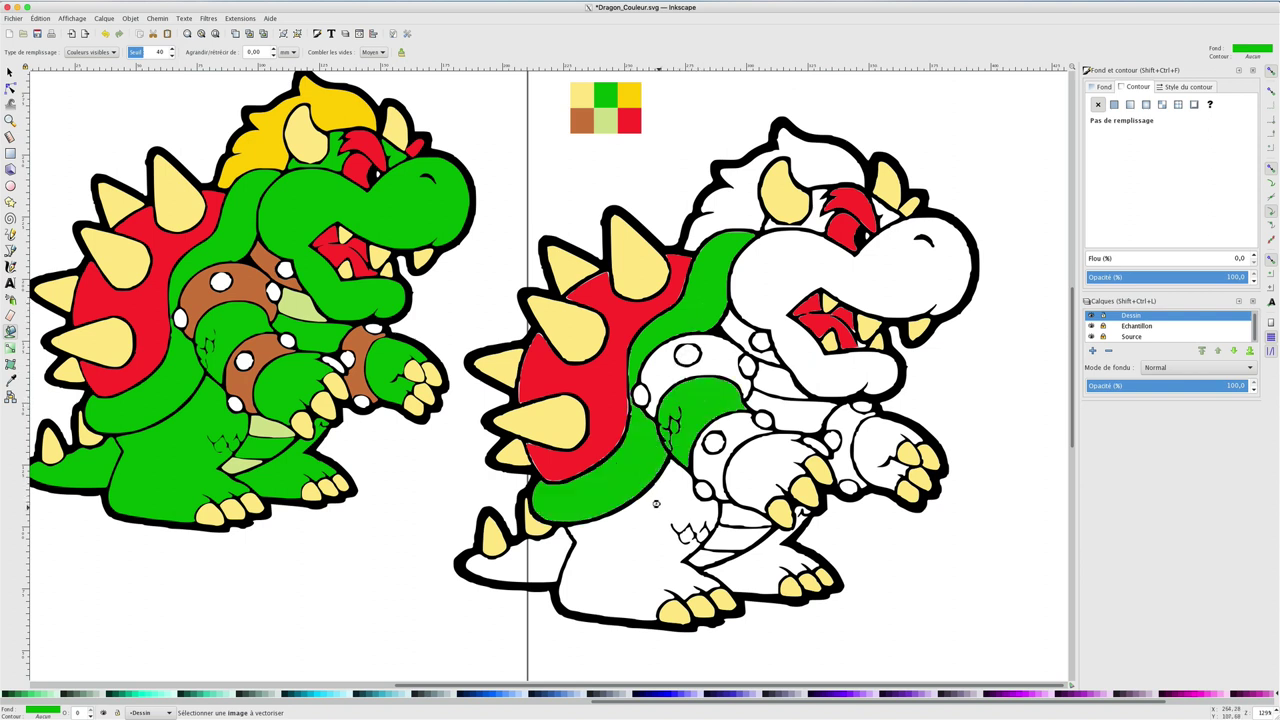
left_click(660, 500)
left_click(533, 562)
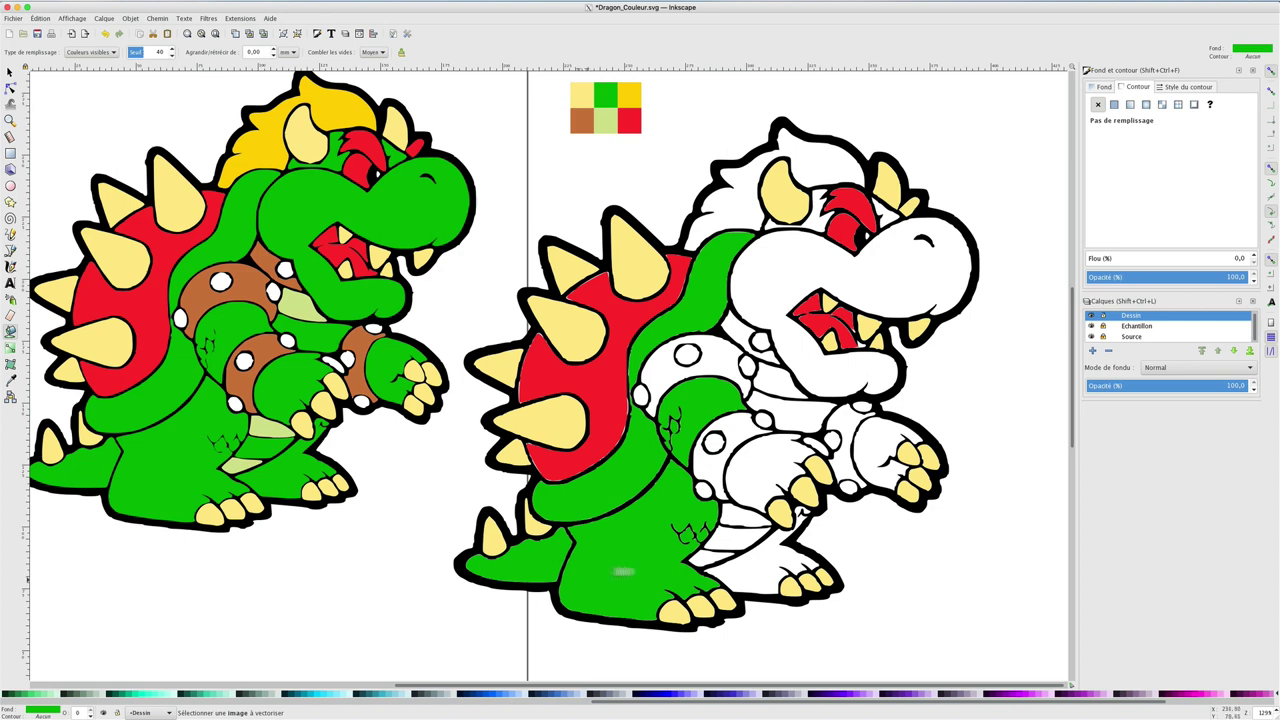
left_click(726, 535)
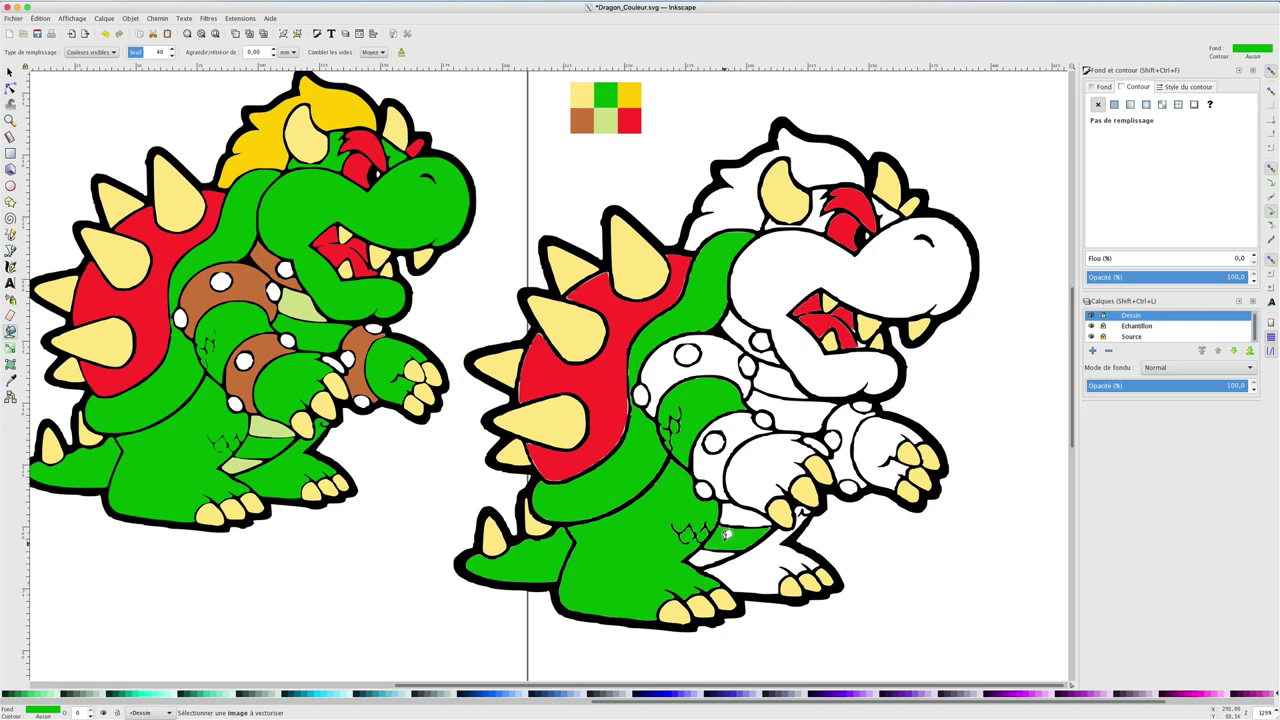
Step: Fill the arm-belly gap, head and jaw, horn-brow area, forearm and hand green
left_click(803, 413)
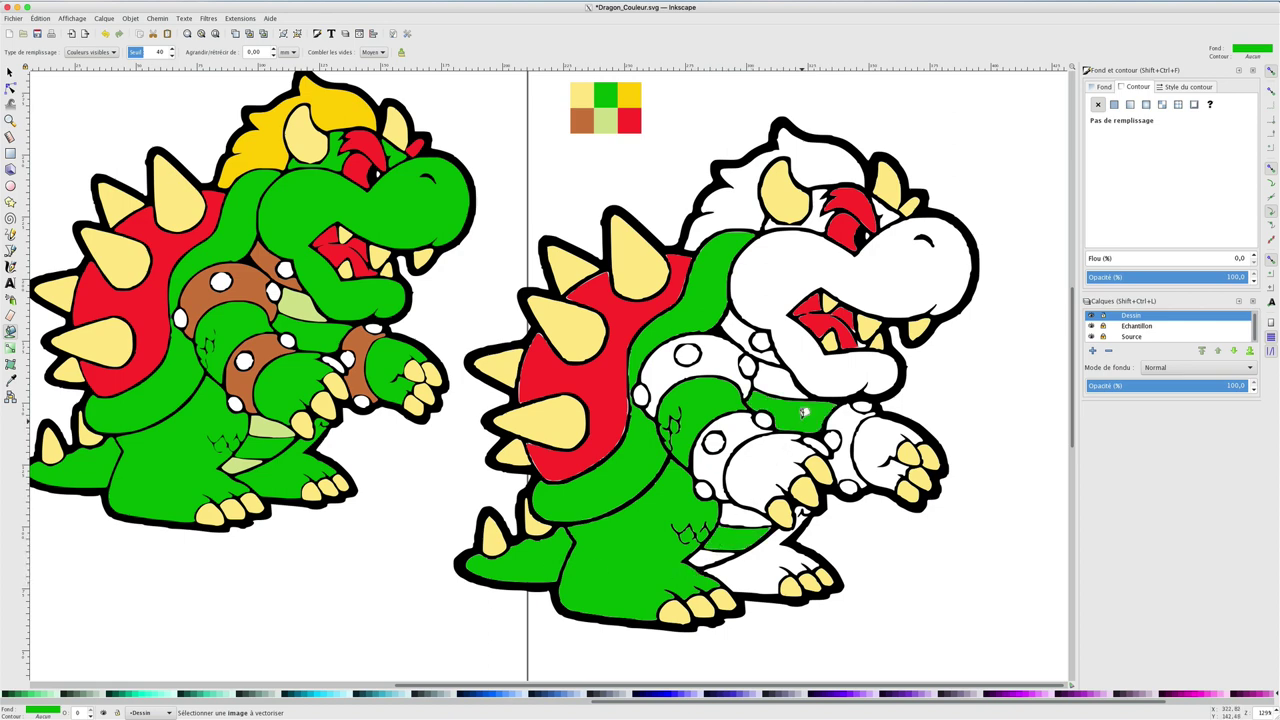
left_click(818, 373)
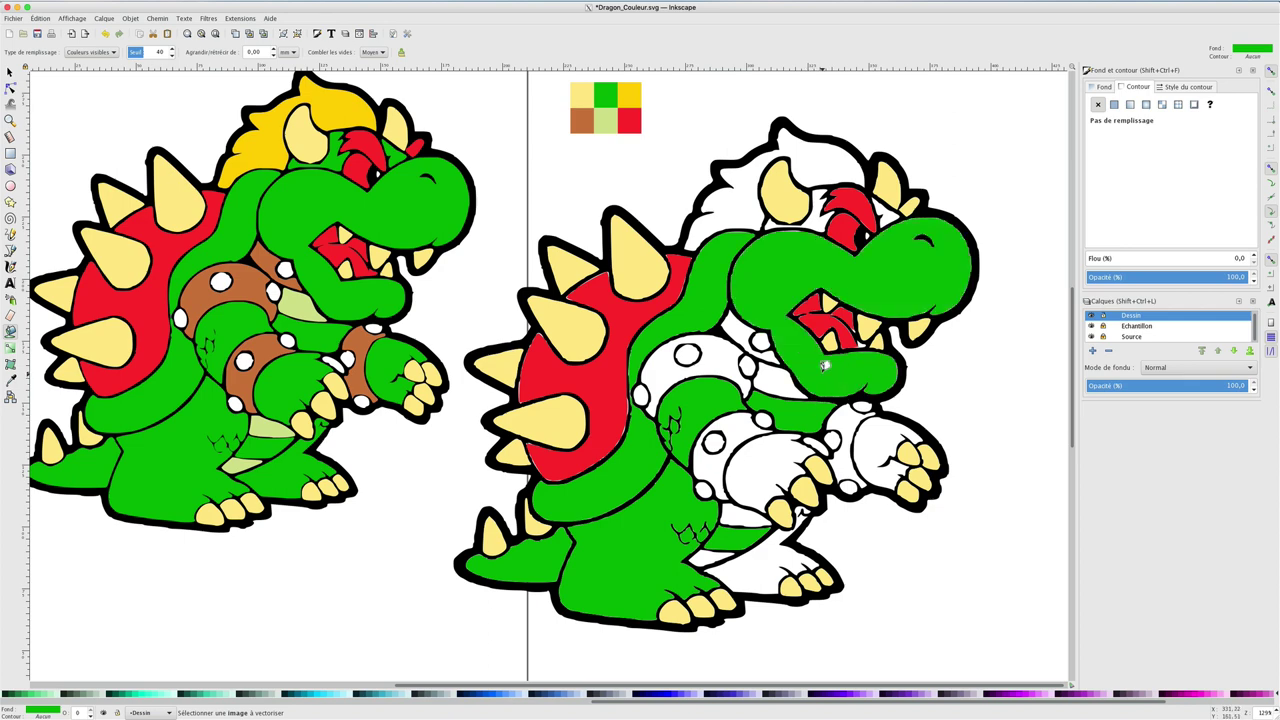
left_click(816, 212)
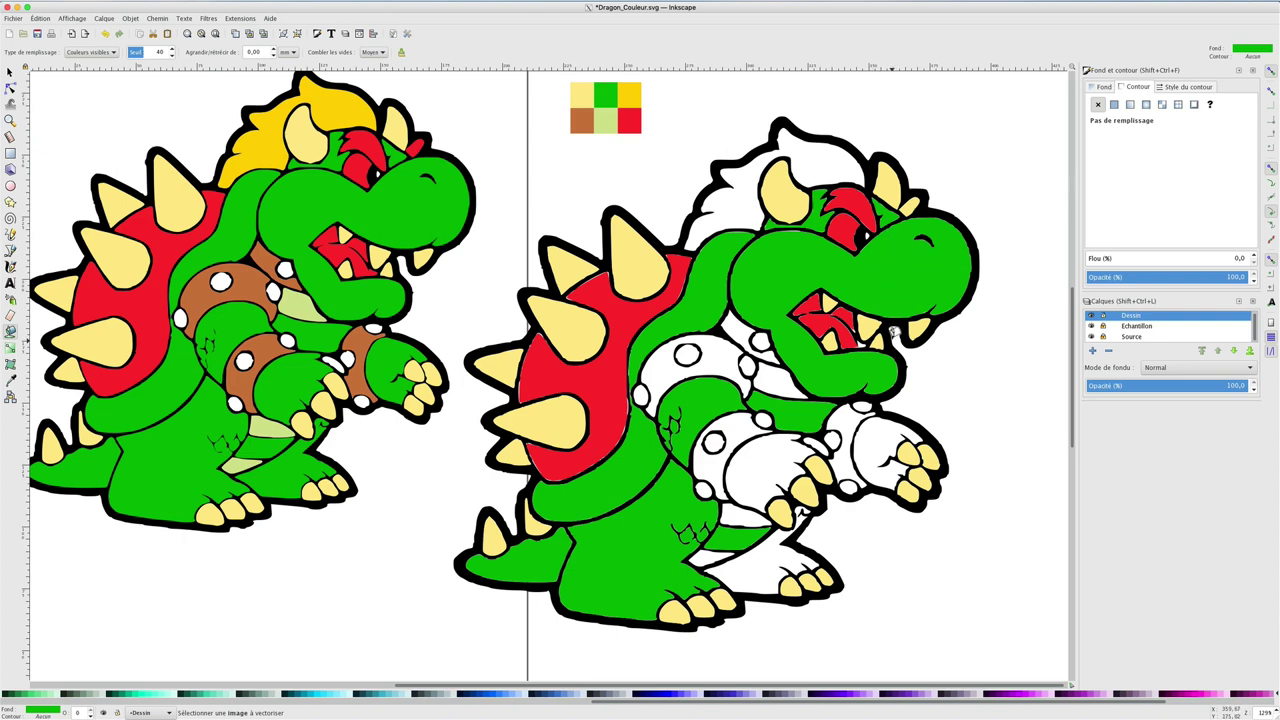
left_click(776, 452)
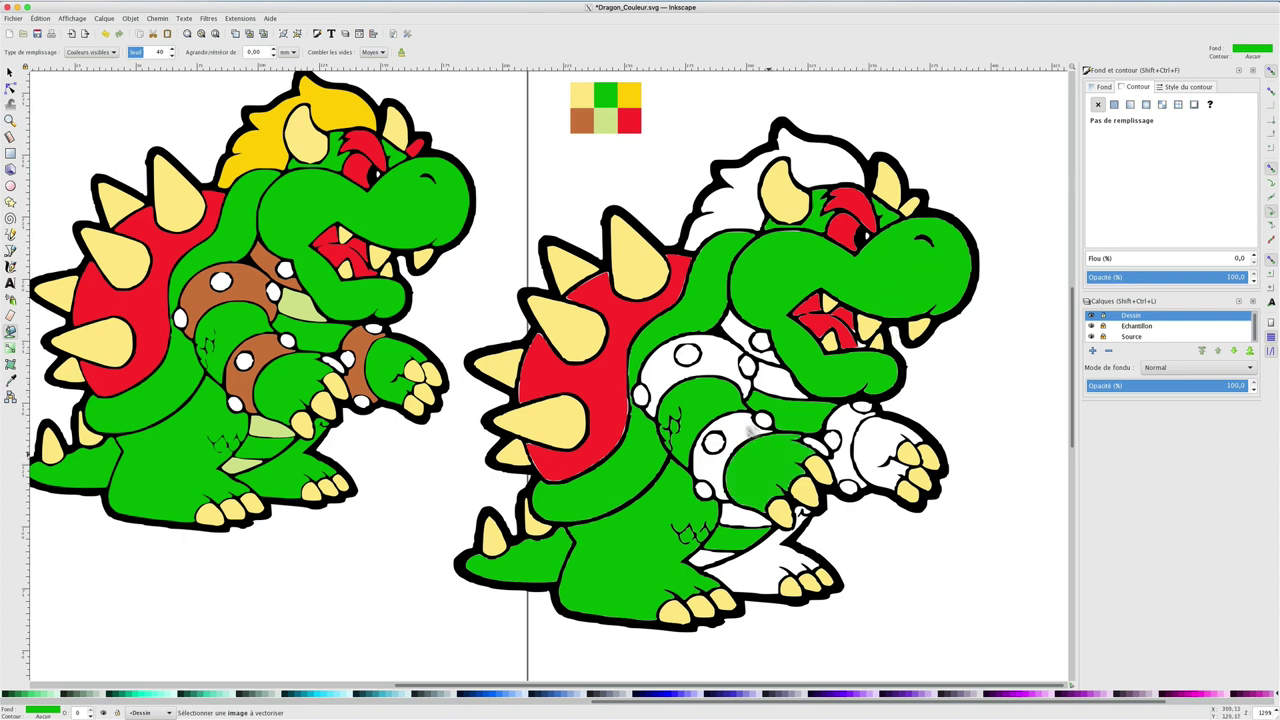
left_click(870, 436)
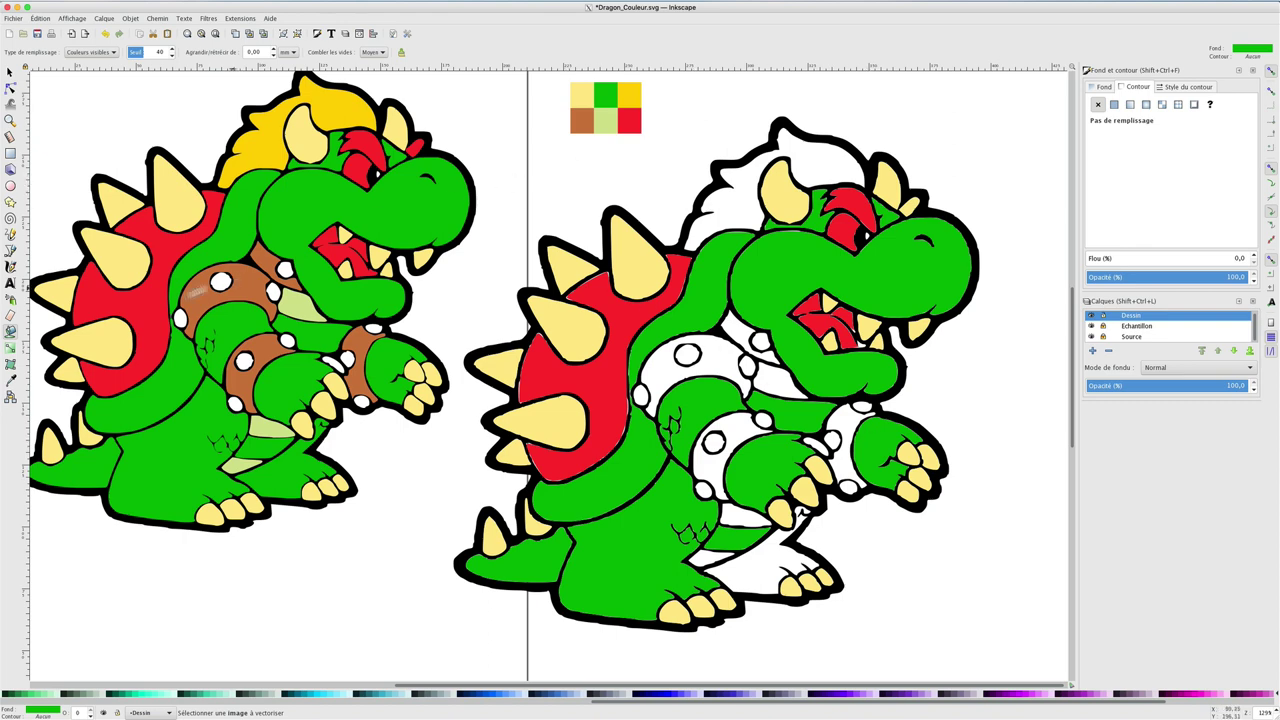
Step: Resample from the swatches, restore the hand to green, and deselect it
left_click(11, 380)
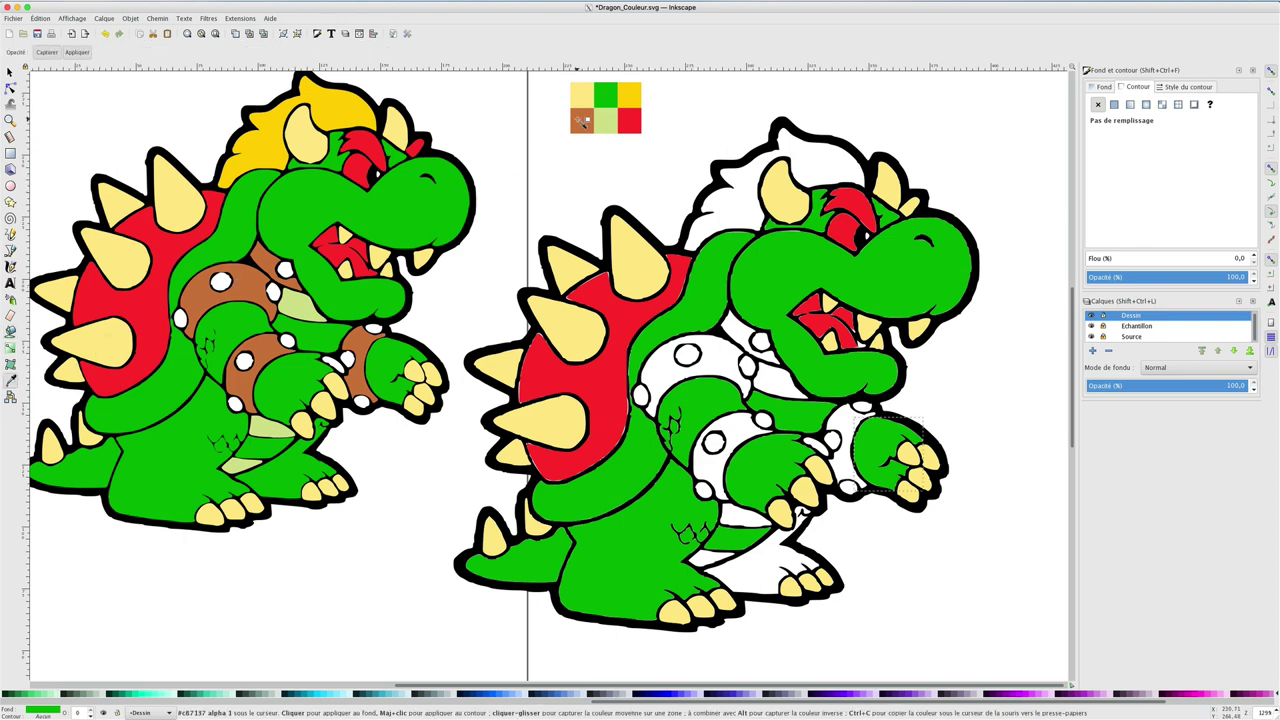
left_click(580, 122)
left_click(783, 354)
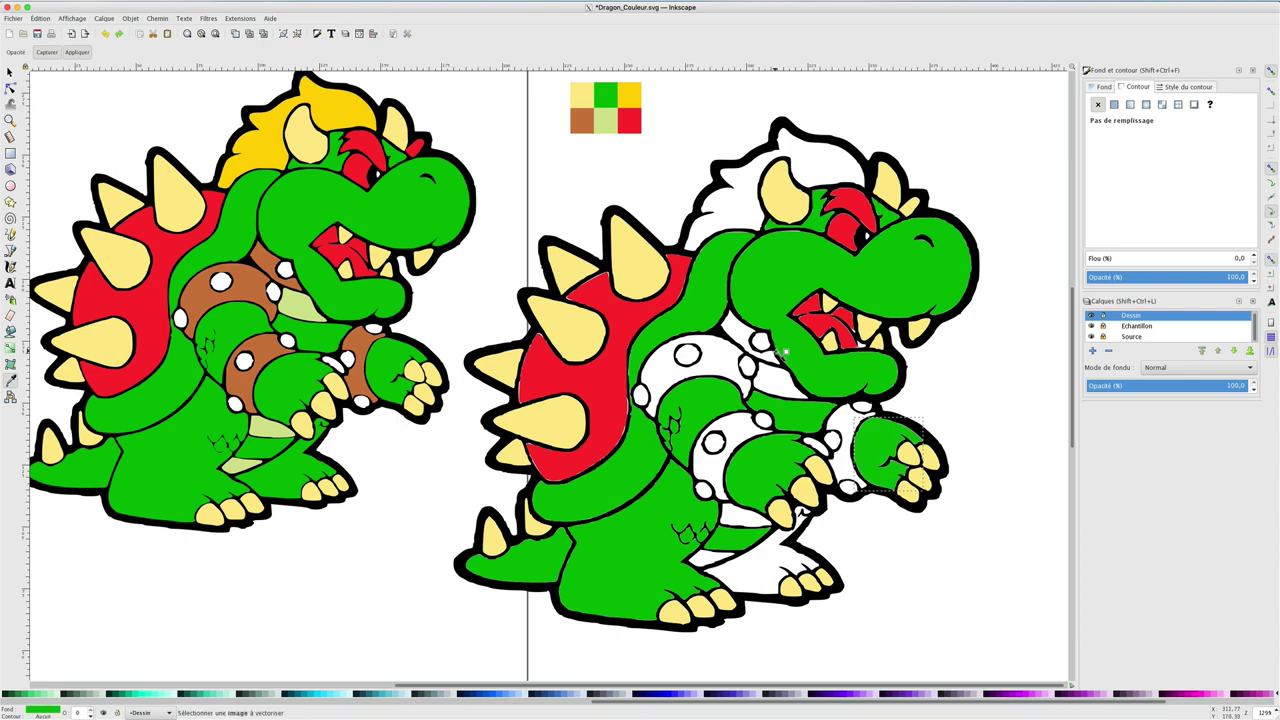
key("s")
left_click(972, 395)
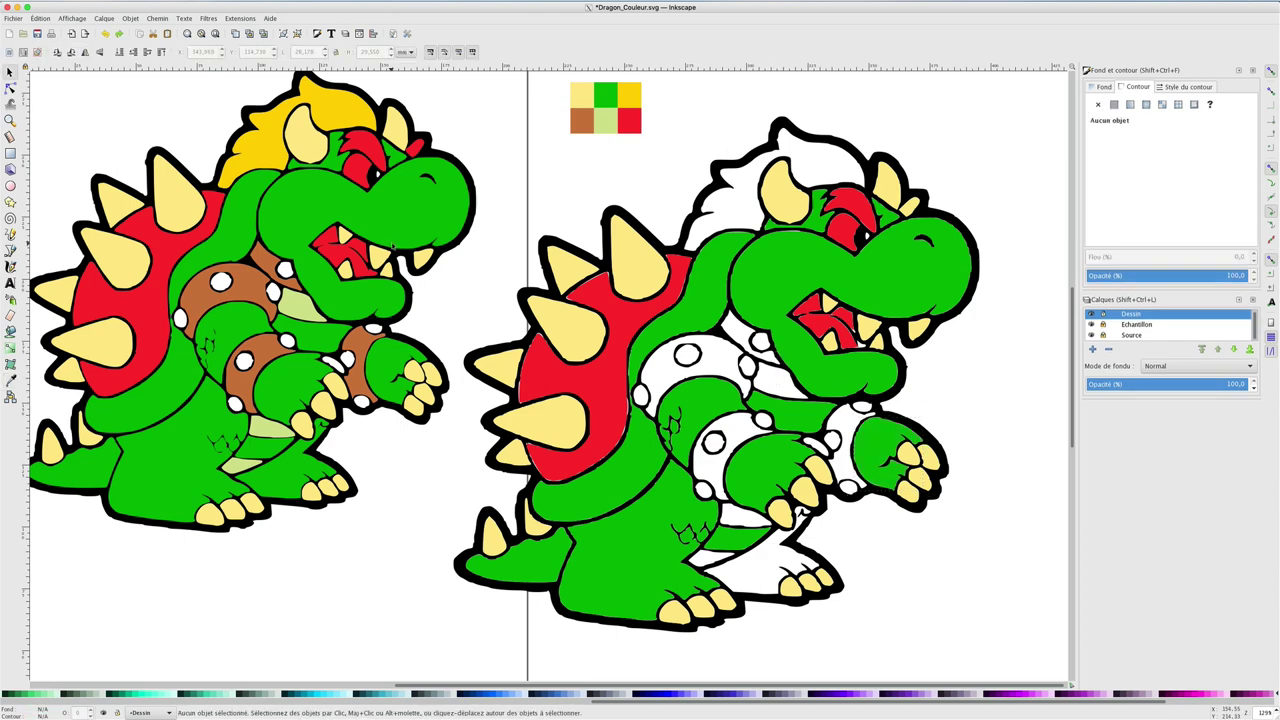
key("d")
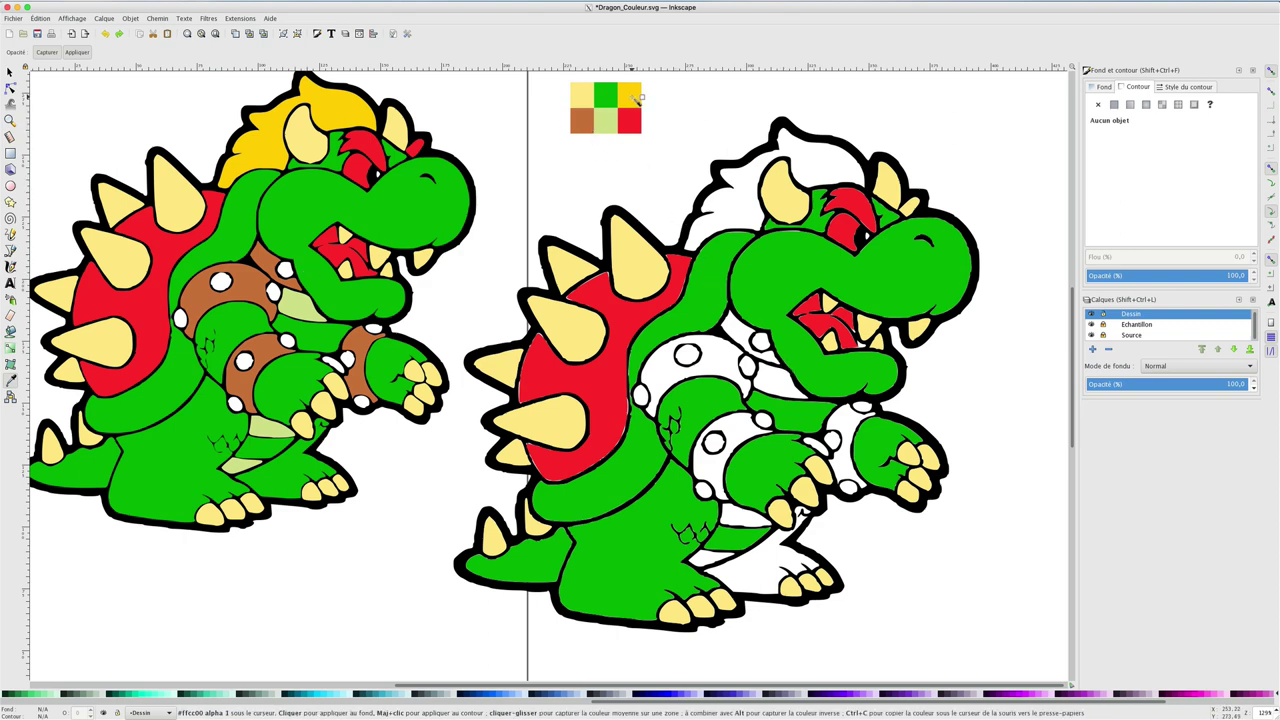
Step: Fill the right Bowser's hair golden yellow and undo a brown test fill
left_click(9, 330)
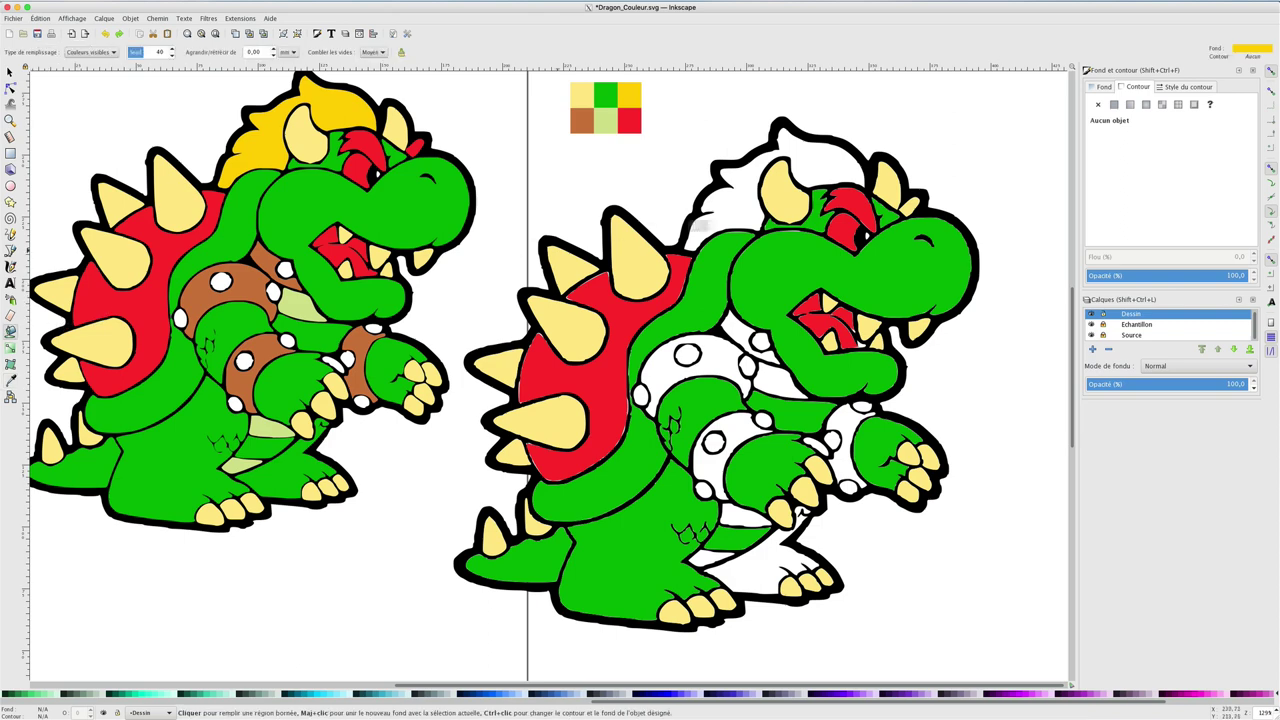
left_click(813, 171)
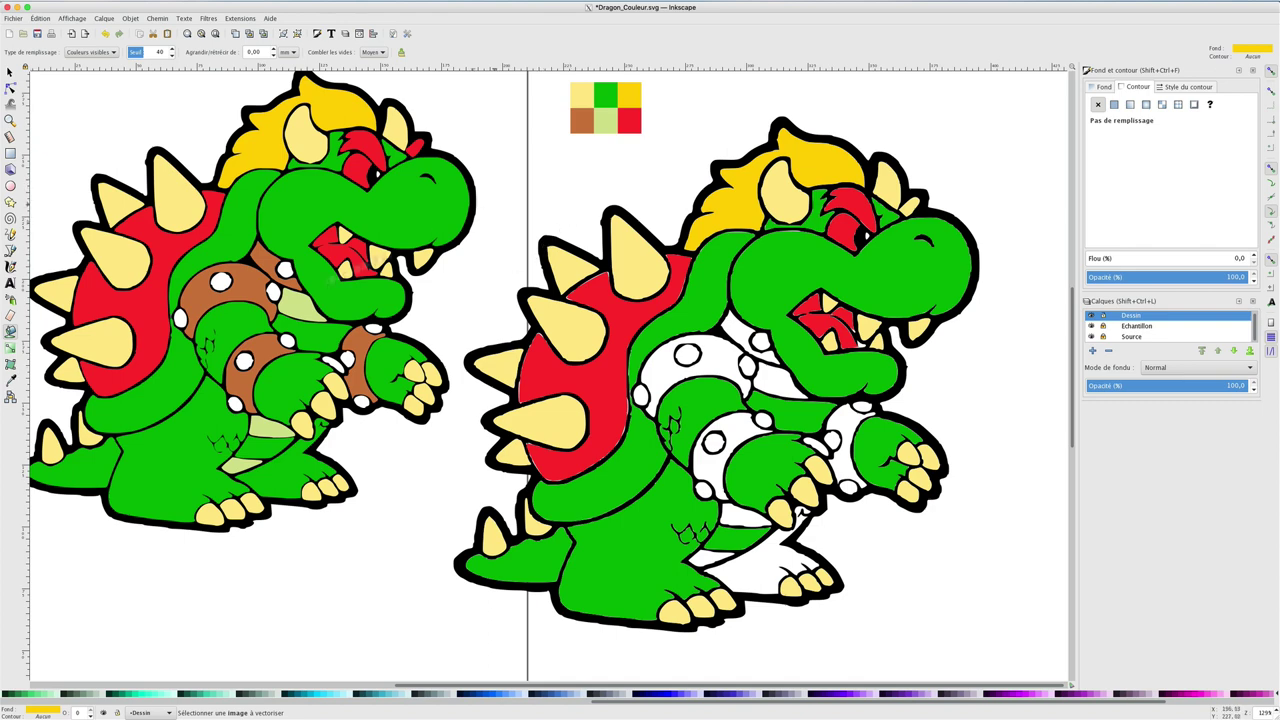
left_click(10, 381)
left_click(582, 123)
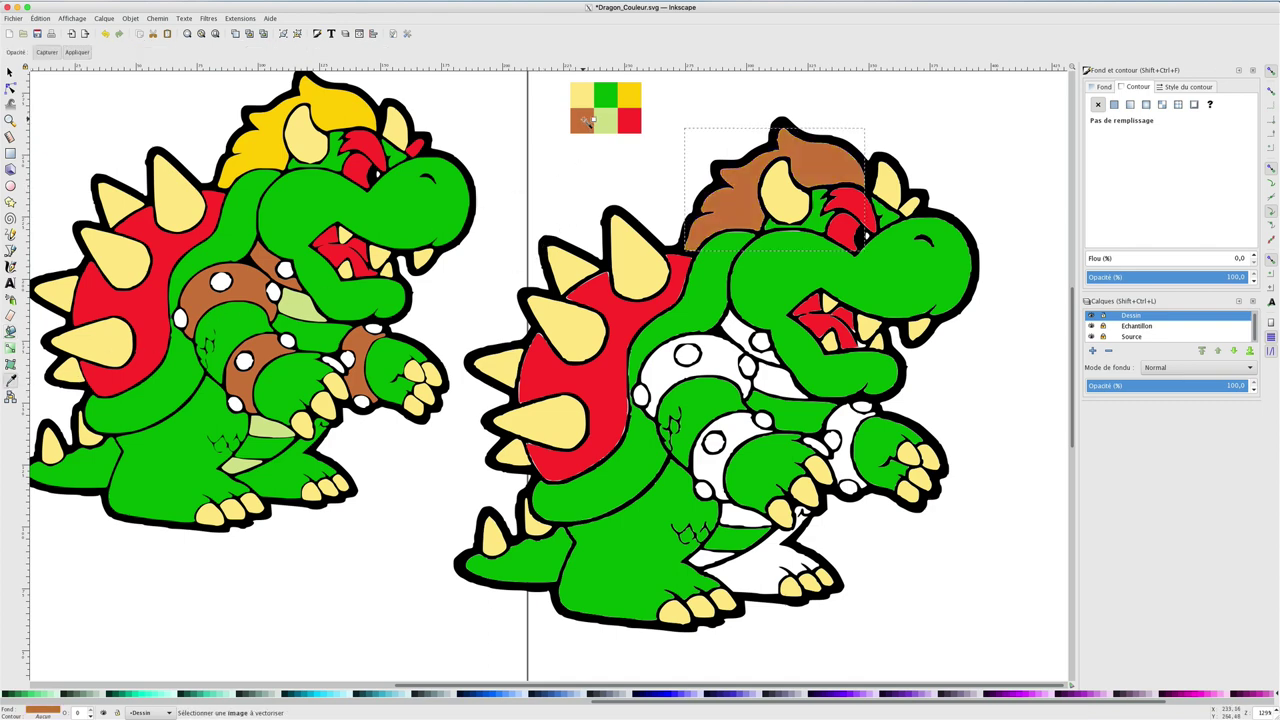
key("ctrl+z")
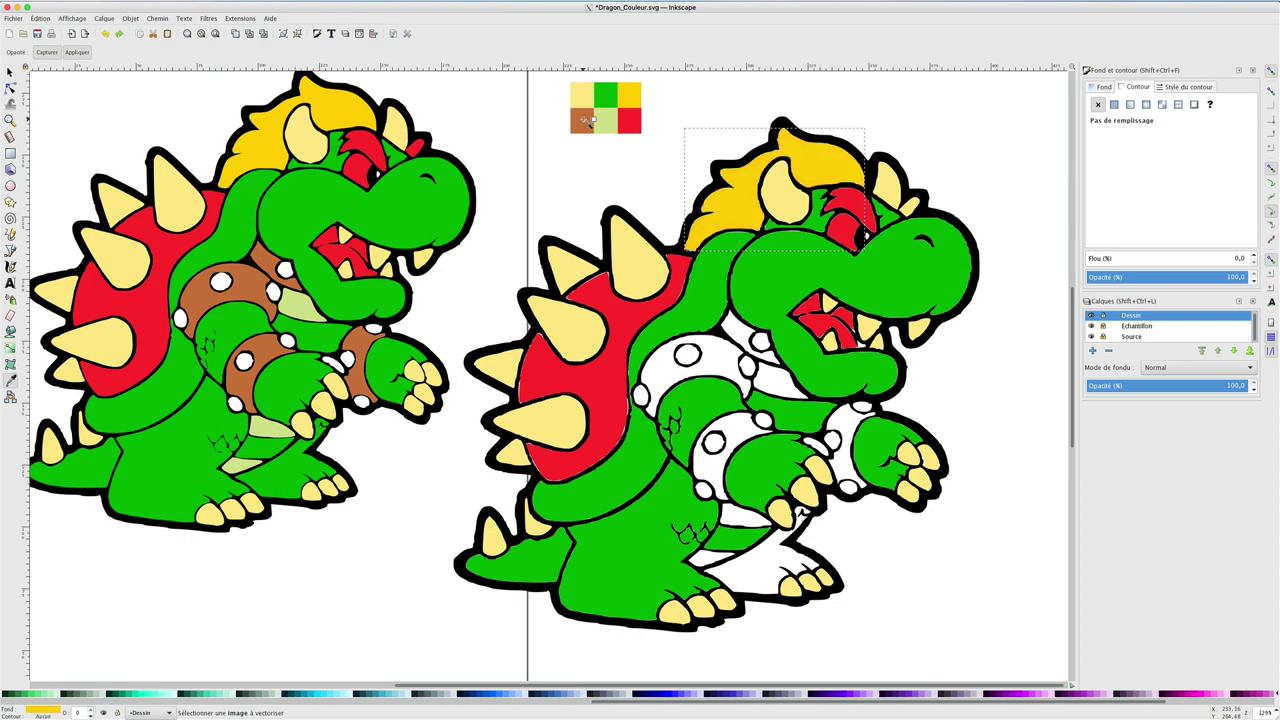
scroll(654, 164, "up", 1)
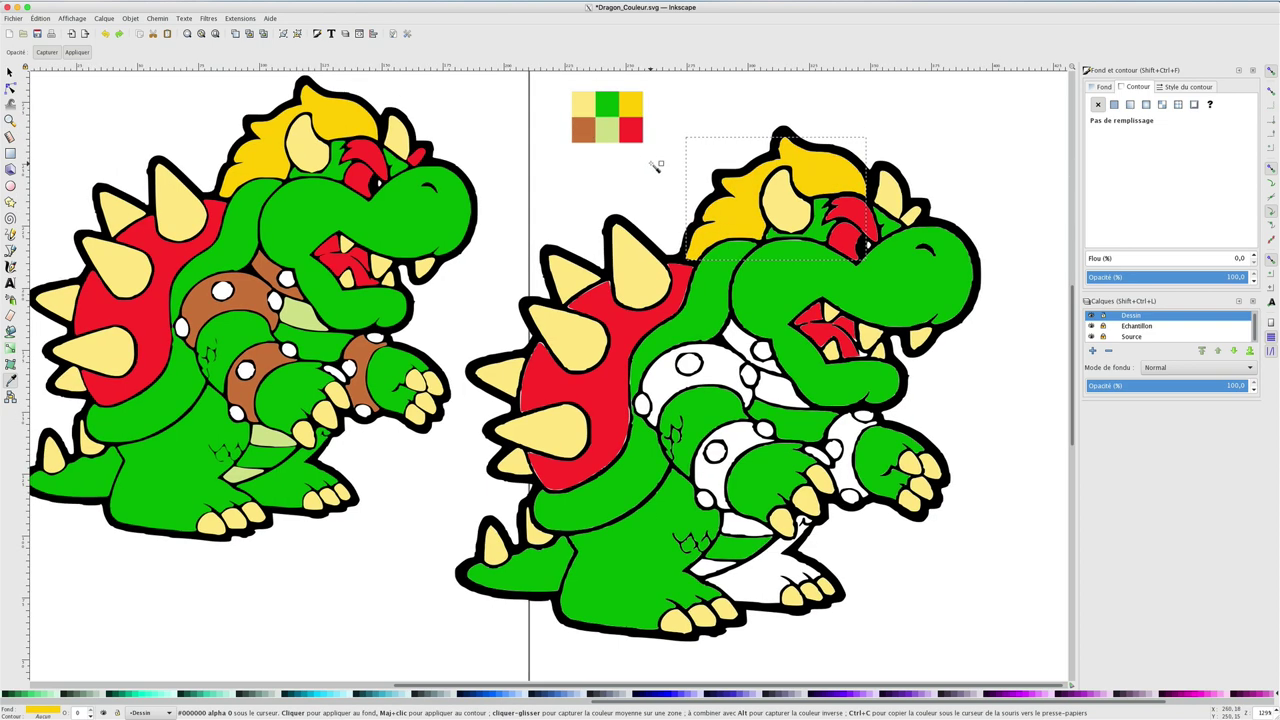
key("s")
left_click(652, 162)
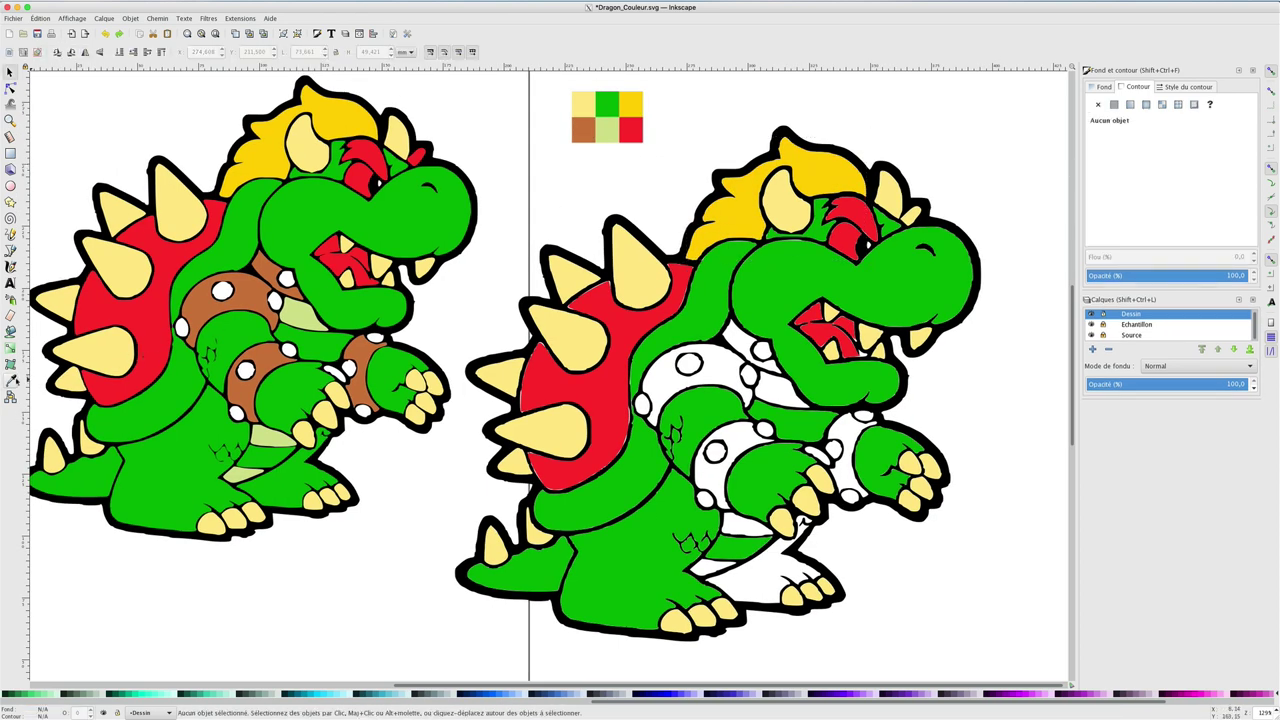
left_click(12, 380)
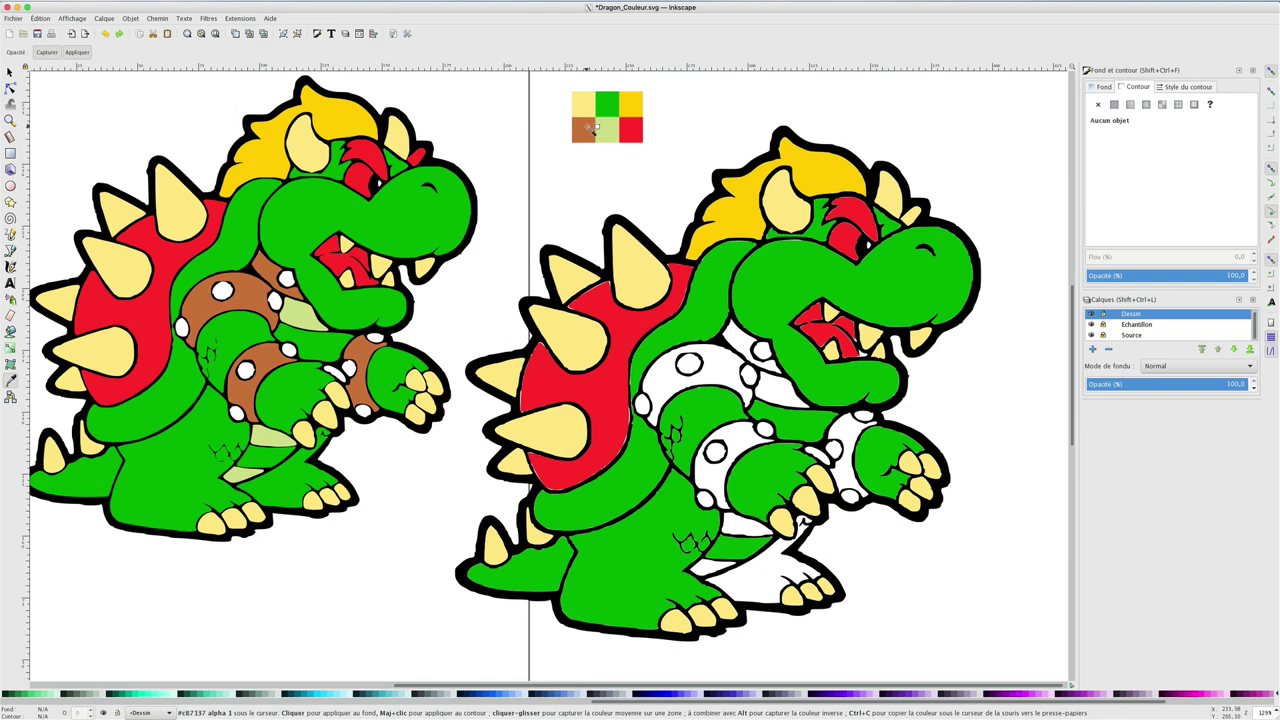
Step: Sample brown and fill the upper and lower collar bands, arm-hand gap and chest patch
left_click(590, 128)
left_click(10, 331)
left_click(741, 434)
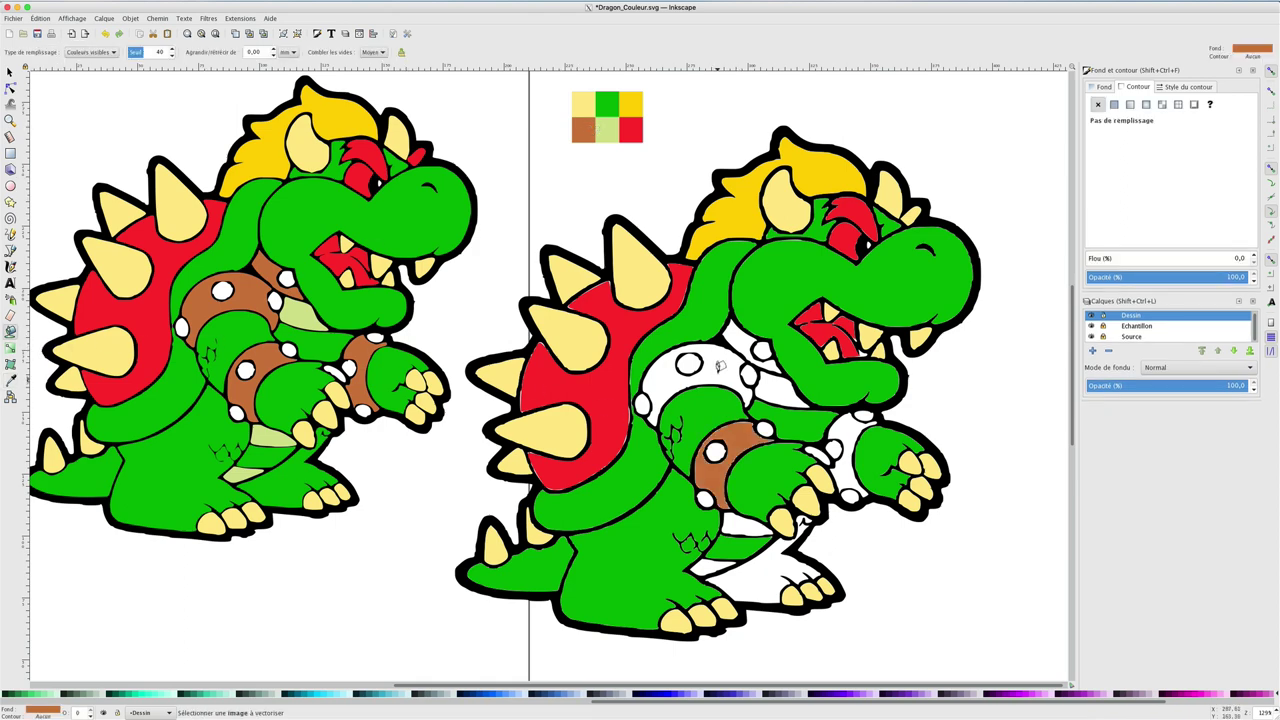
left_click(720, 390)
left_click(847, 429)
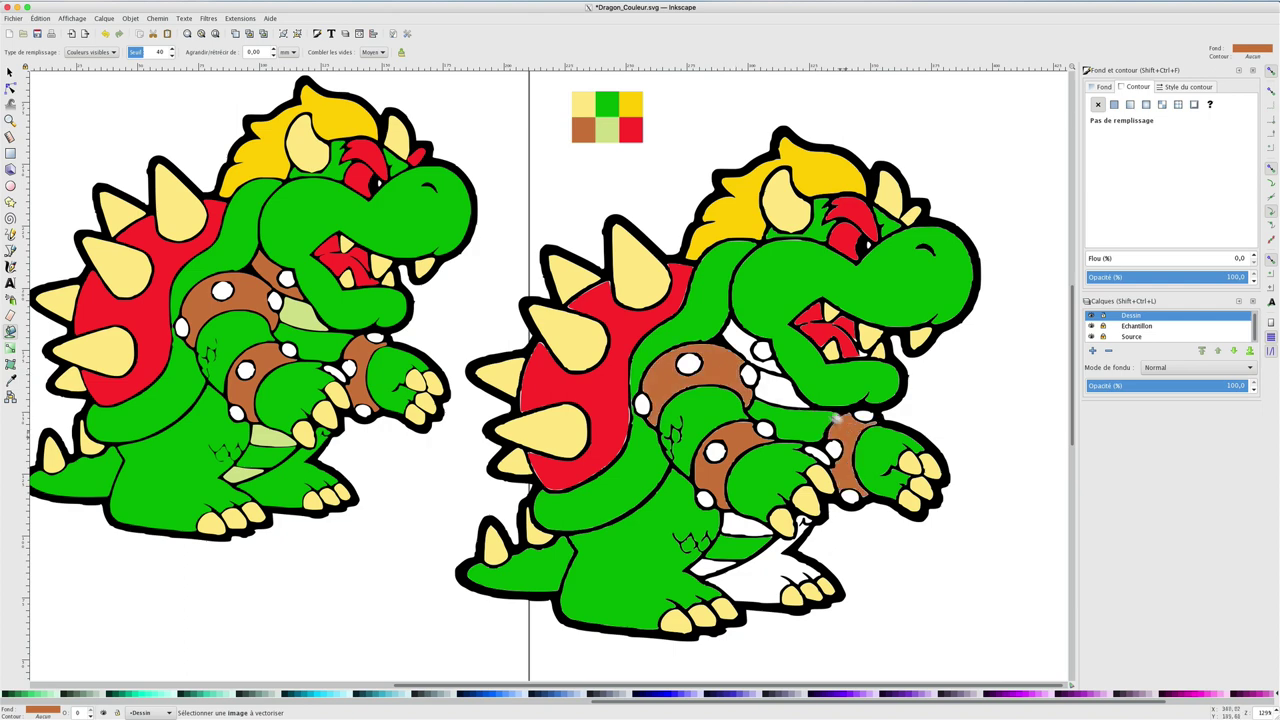
left_click(742, 337)
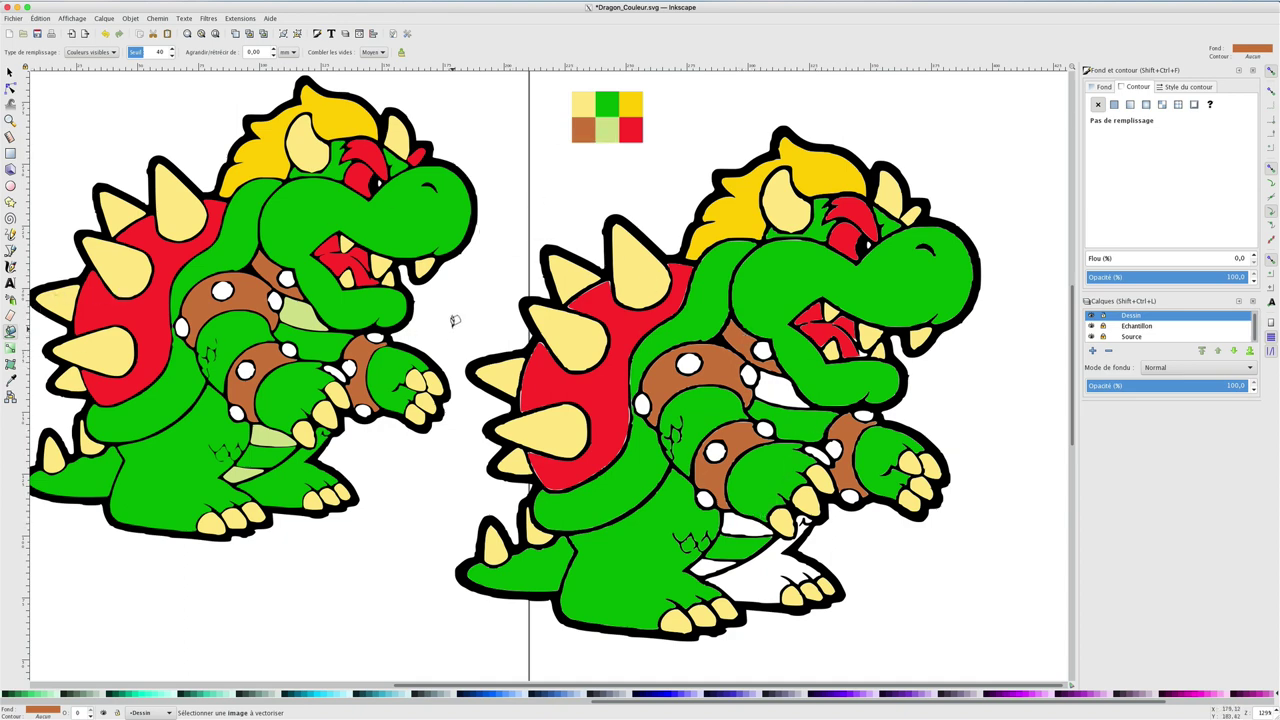
key("s")
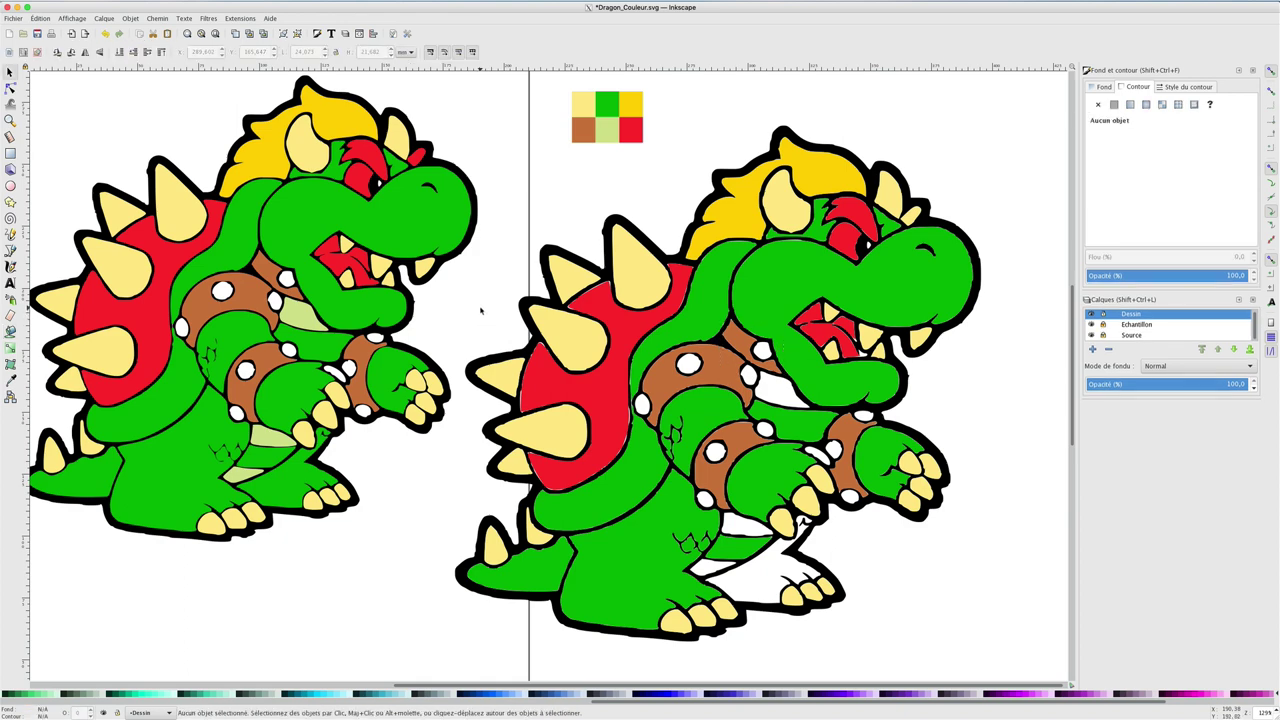
left_click(11, 381)
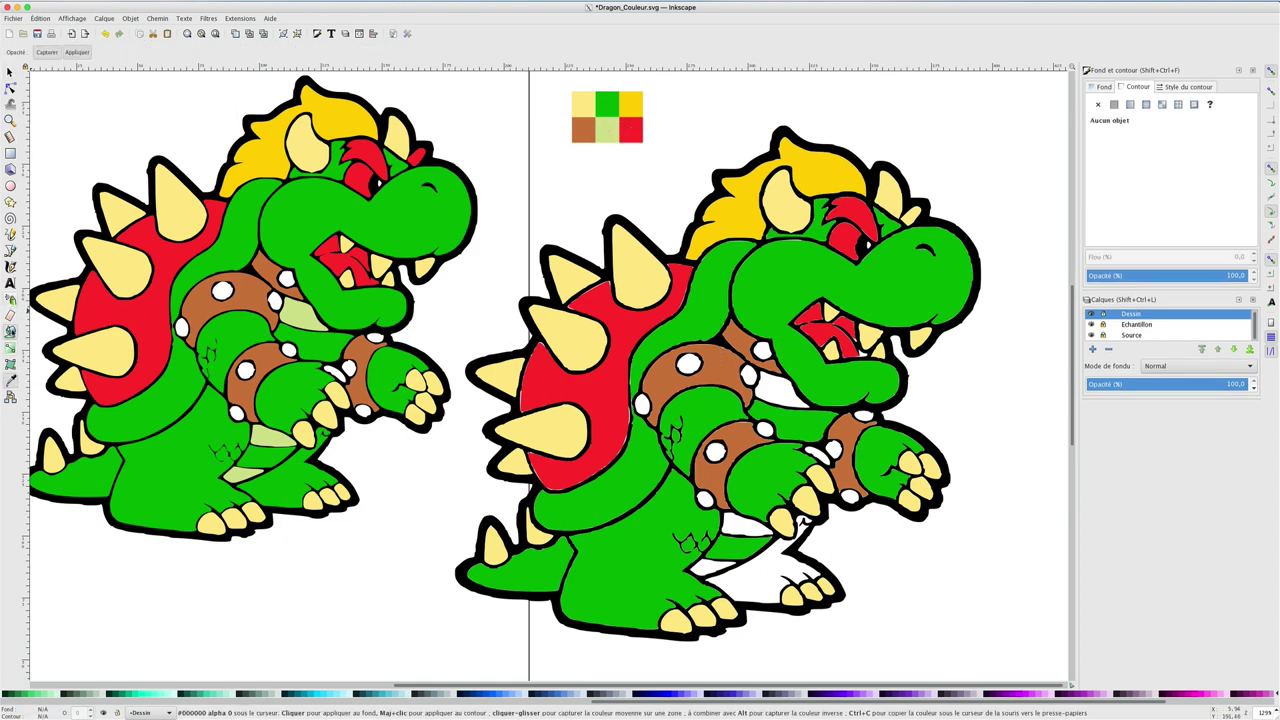
Step: Fill the three remaining white belly gaps and strips light green
left_click(11, 331)
left_click(738, 520)
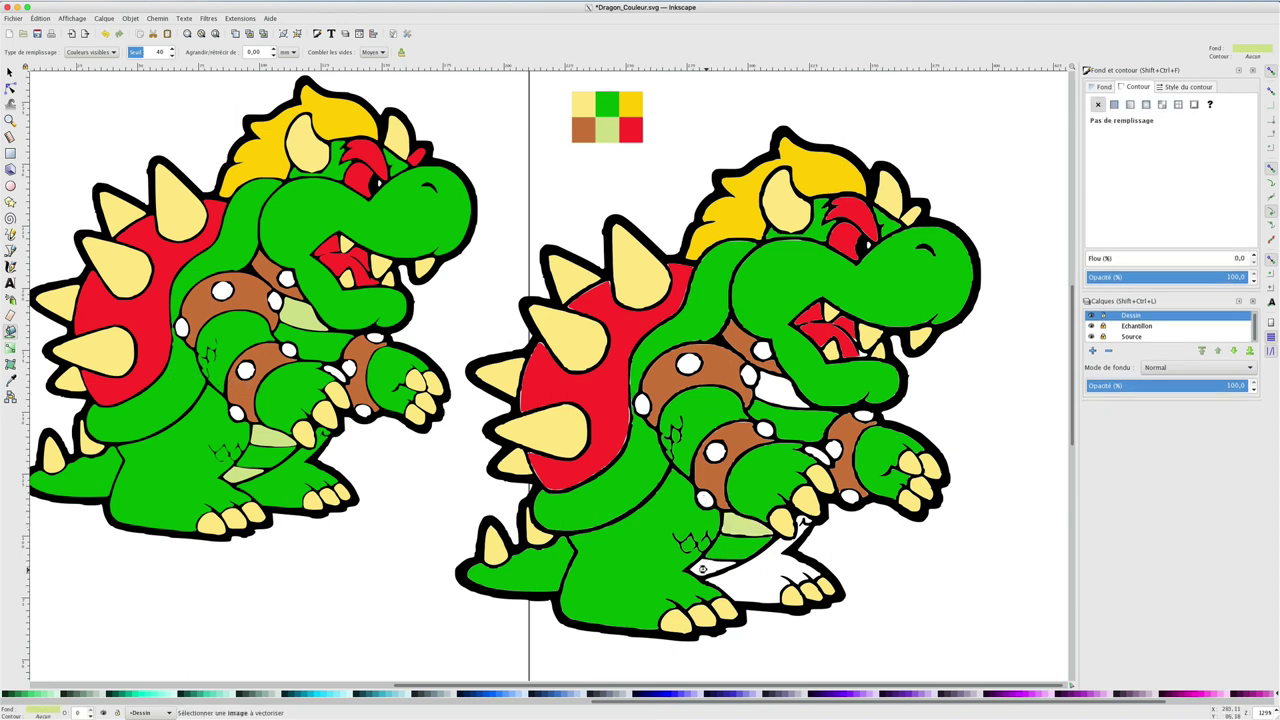
left_click(702, 569)
left_click(789, 391)
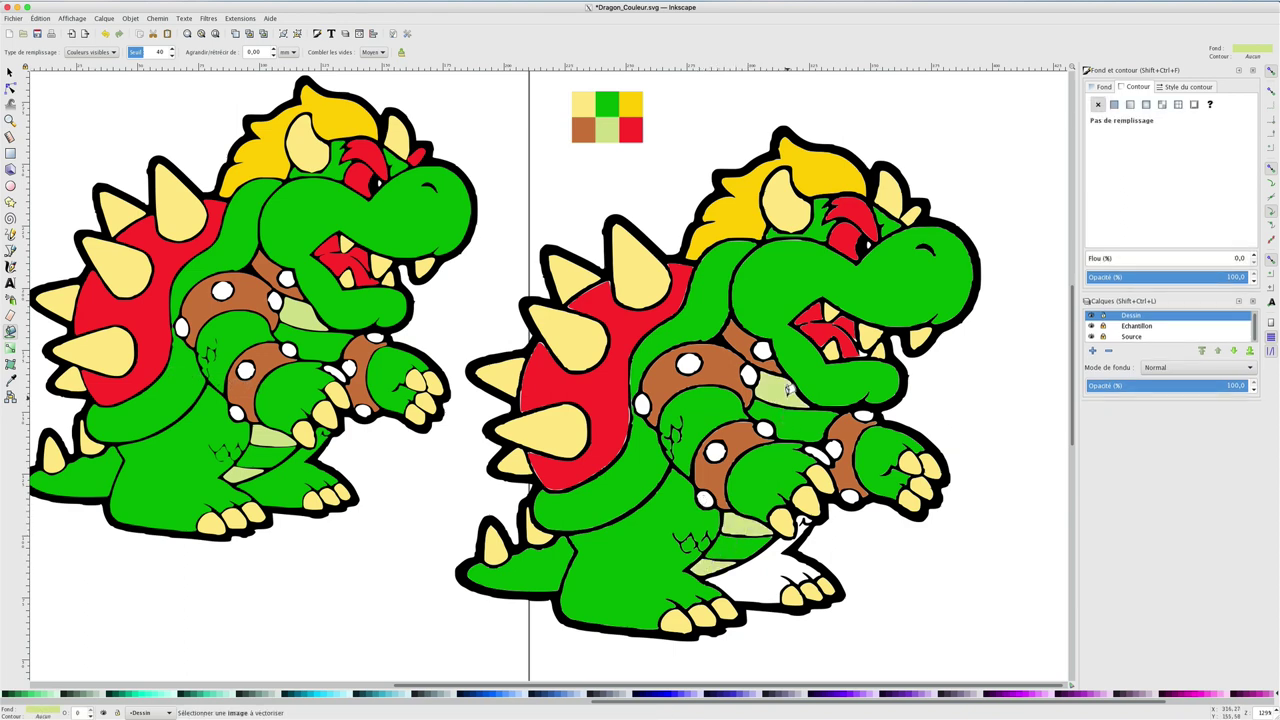
key("s")
left_click(305, 575)
Step: Fill the white patch by the lower leg bright green and zoom to fit the page
left_click(10, 378)
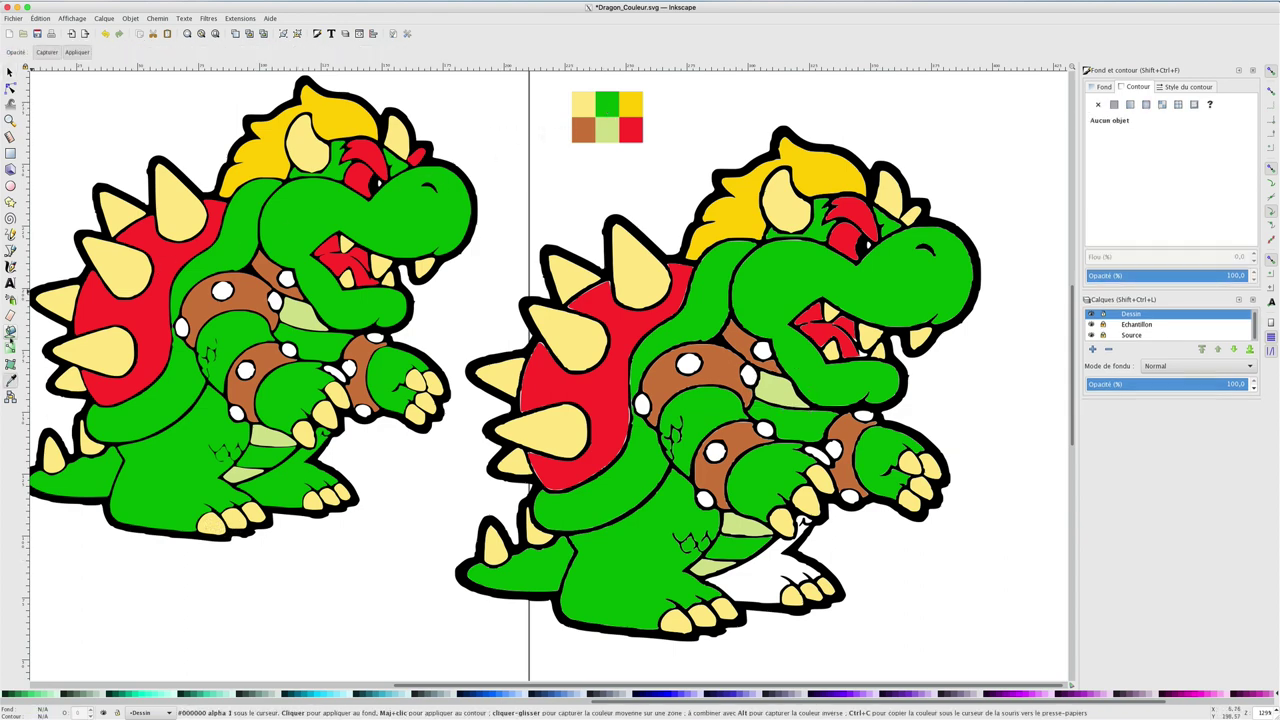
left_click(10, 333)
left_click(775, 566)
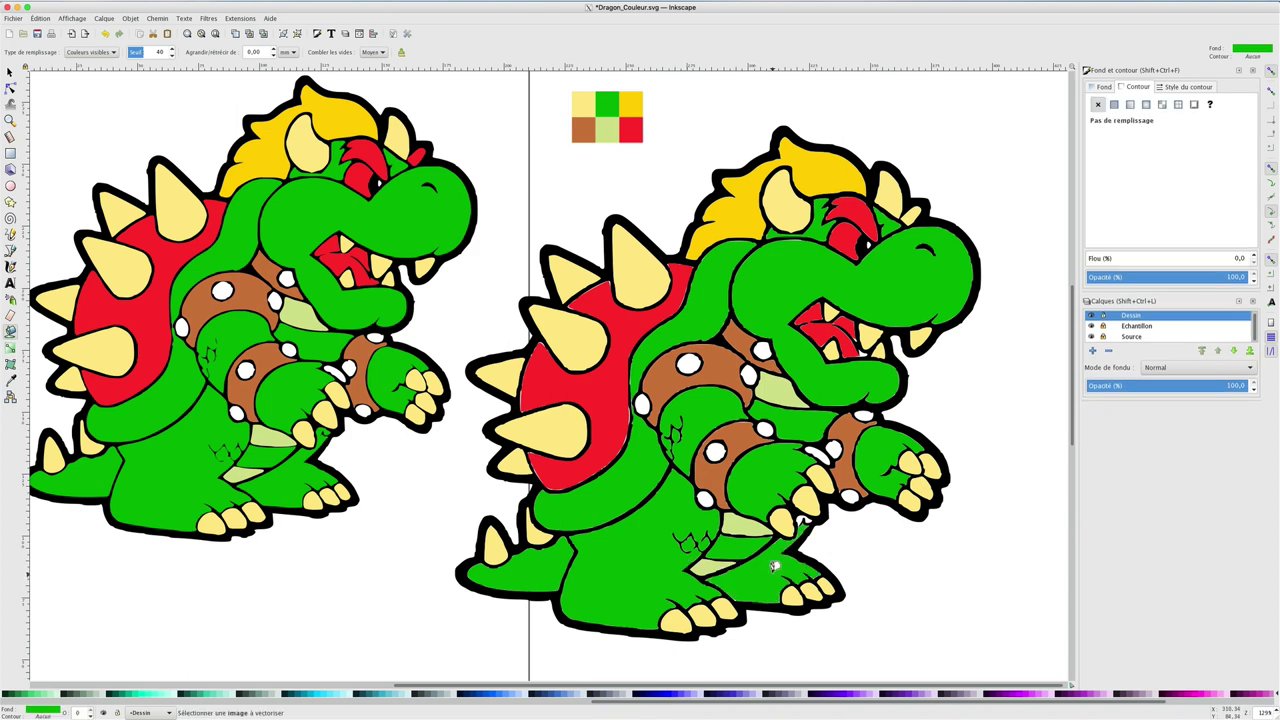
key("s")
key("5")
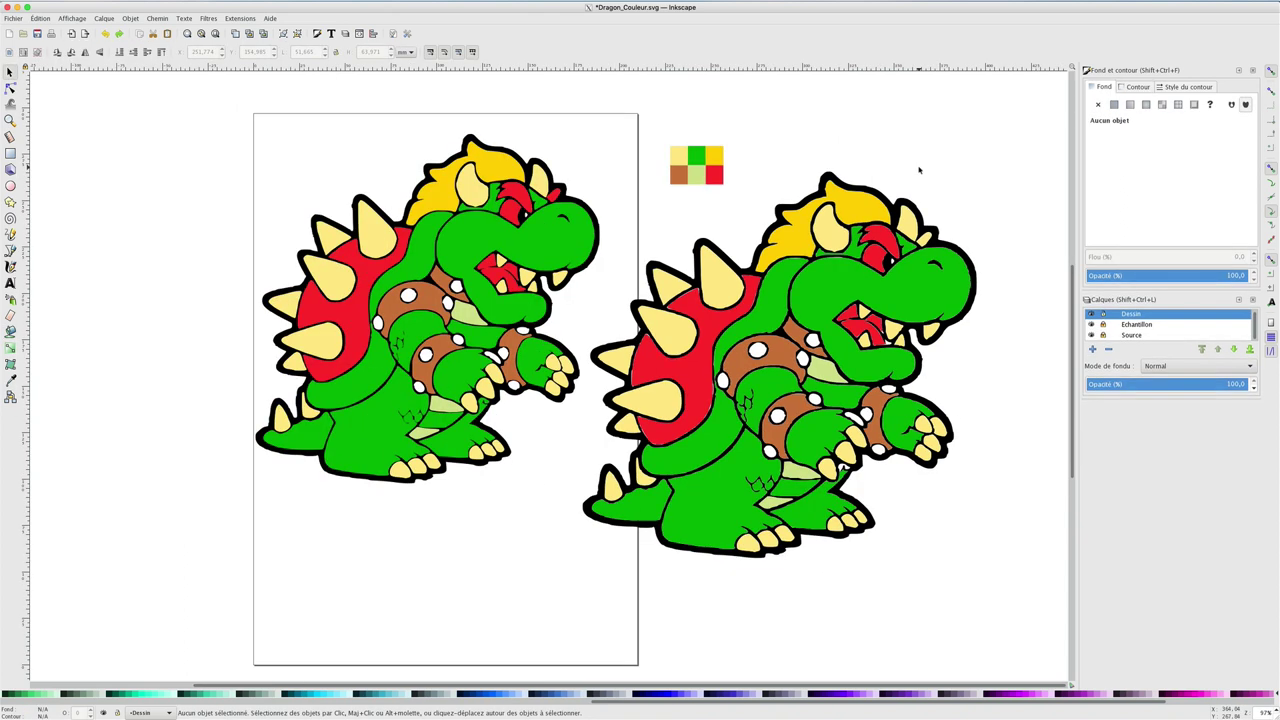
Step: Select the whole coloured right Bowser and open Fichier > Exporter au format PNG
left_click(842, 268)
left_click_drag(1012, 161, 577, 567)
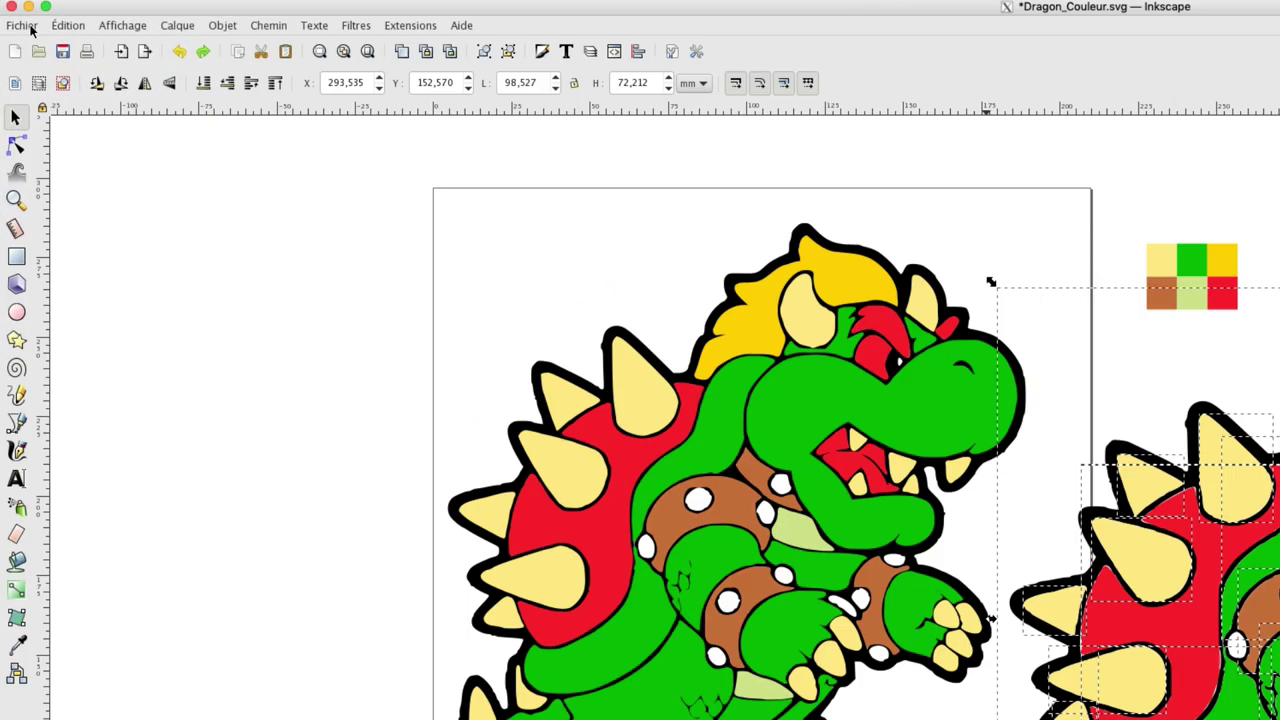
left_click(30, 28)
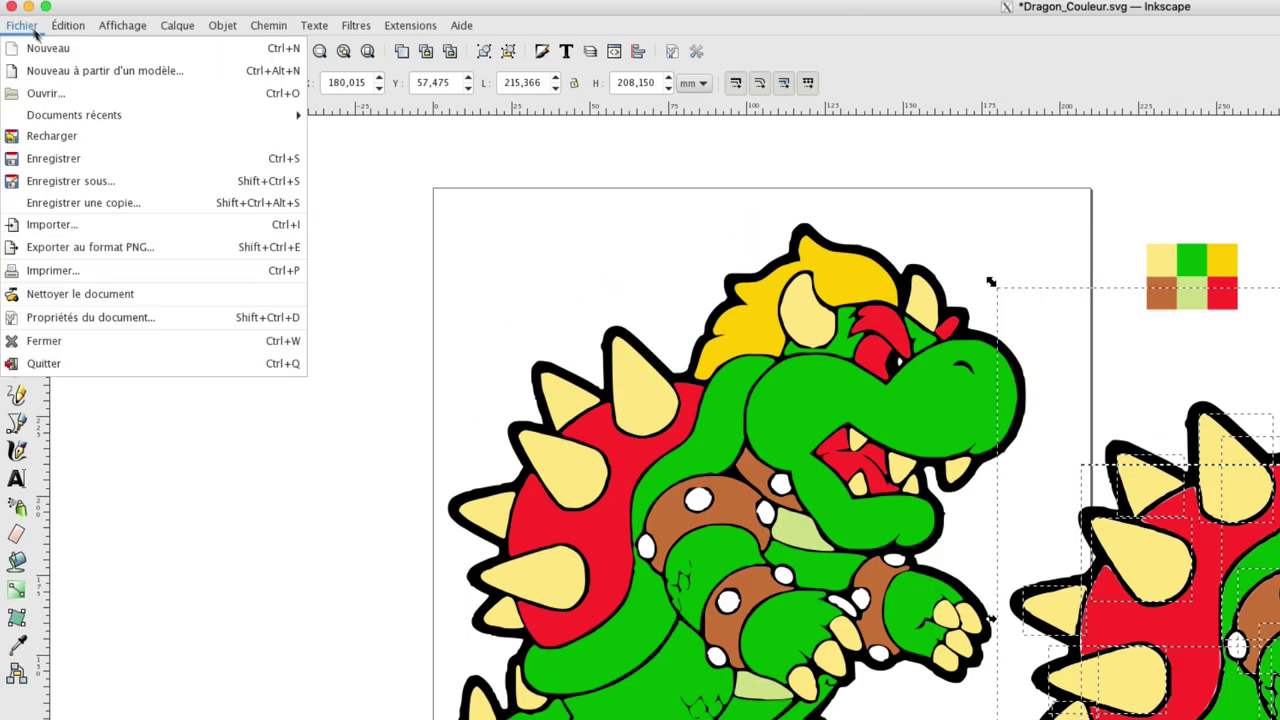
left_click(92, 249)
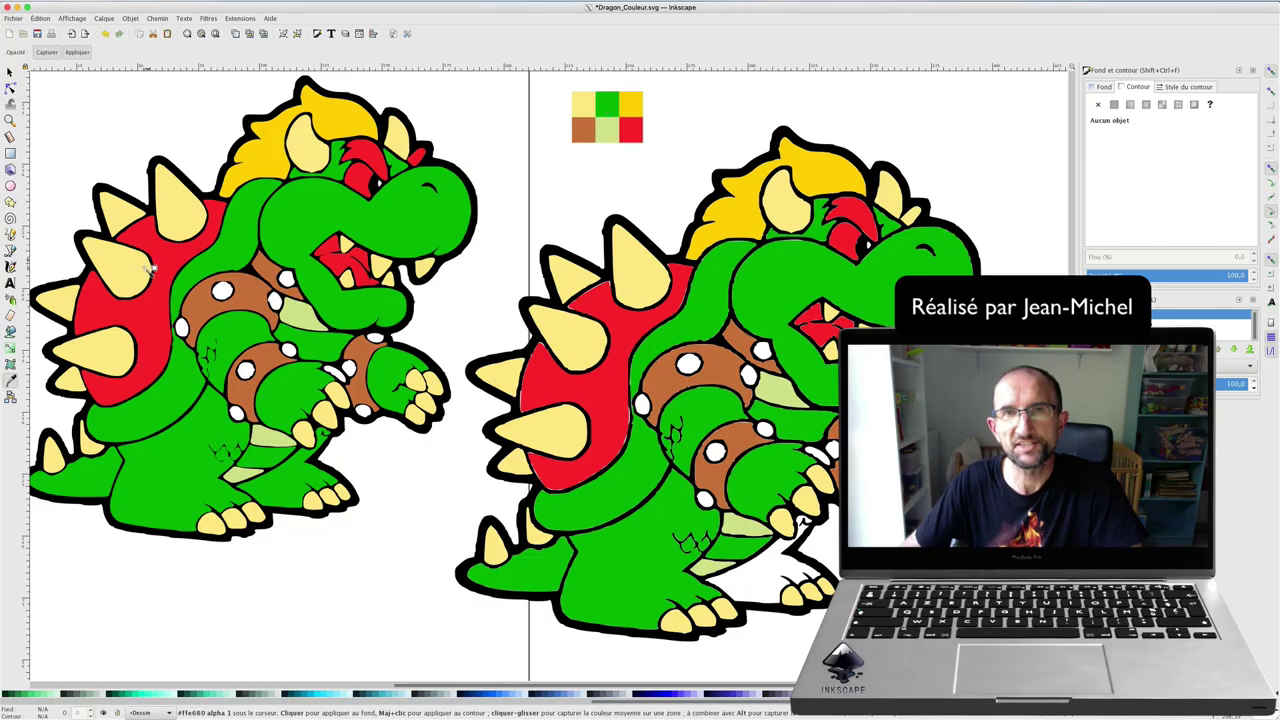
key("shift+F7")
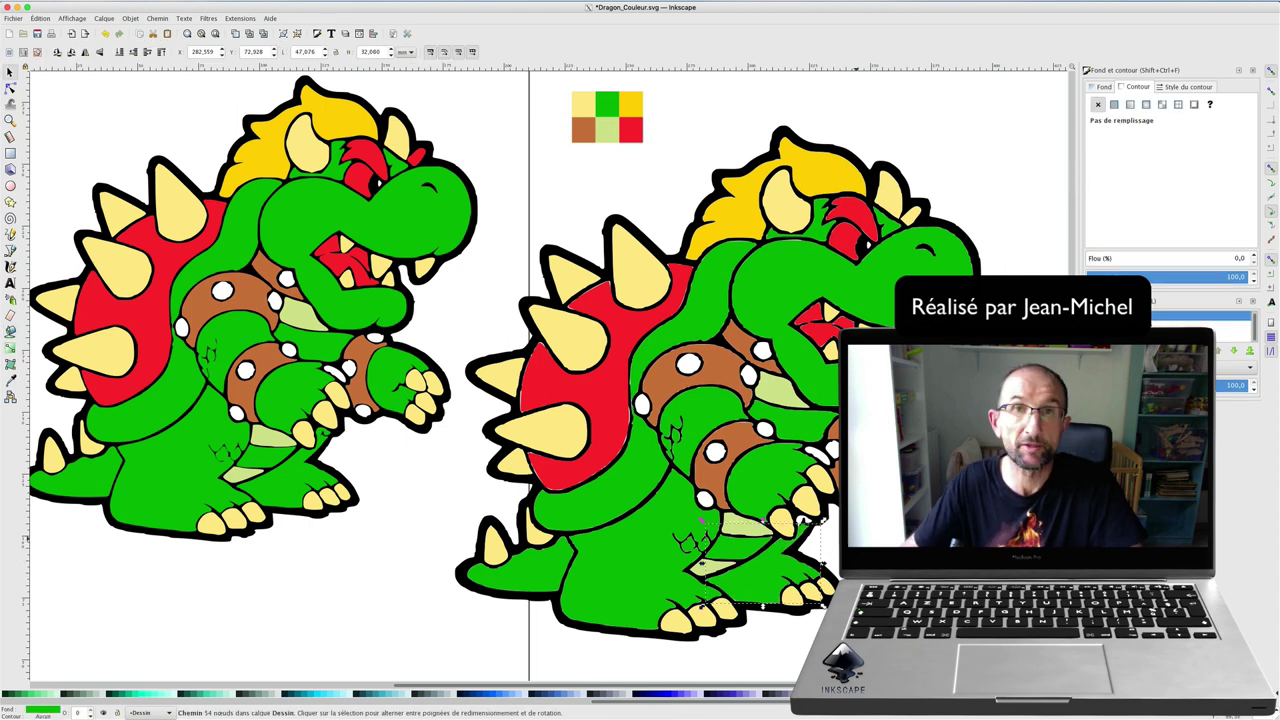
key("s")
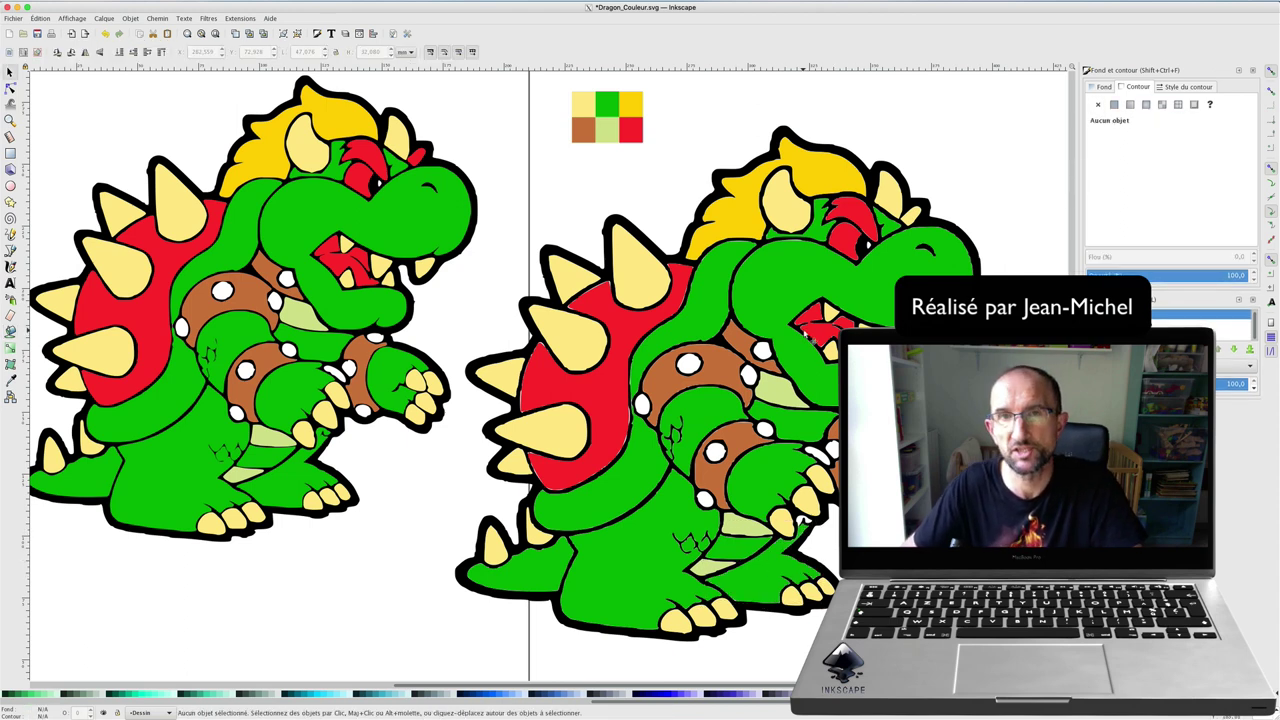
key("ctrl")
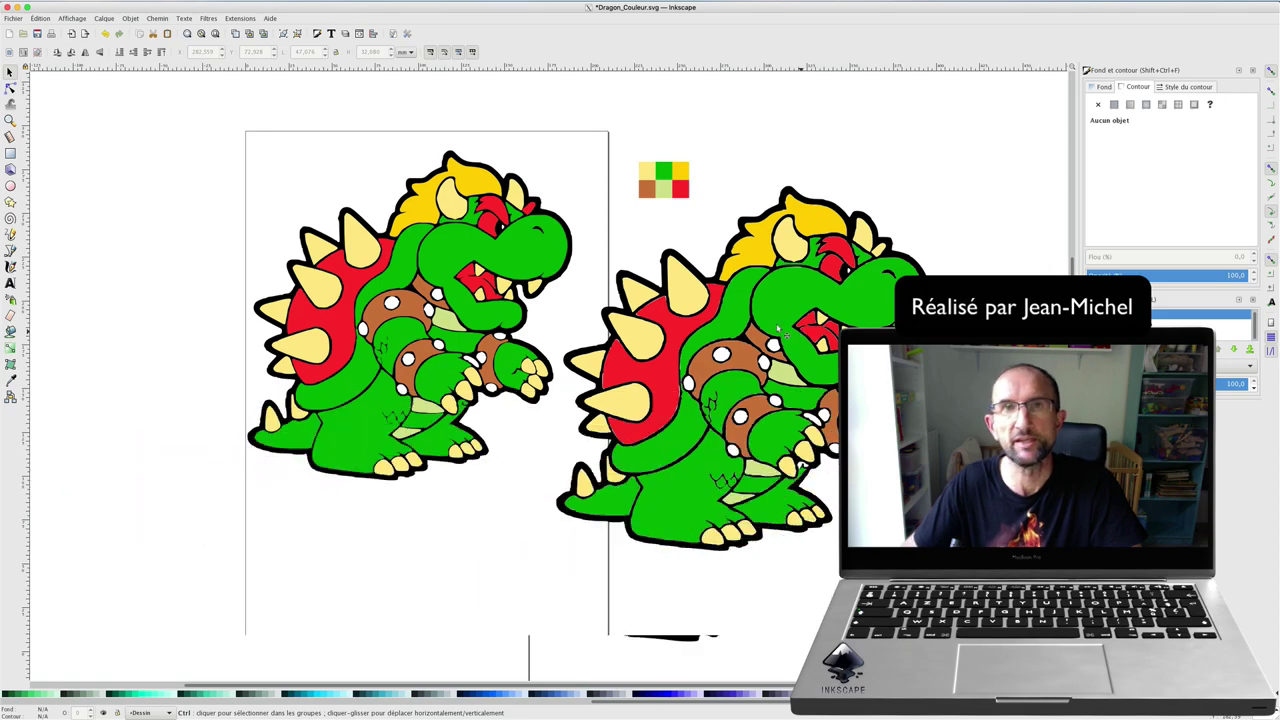